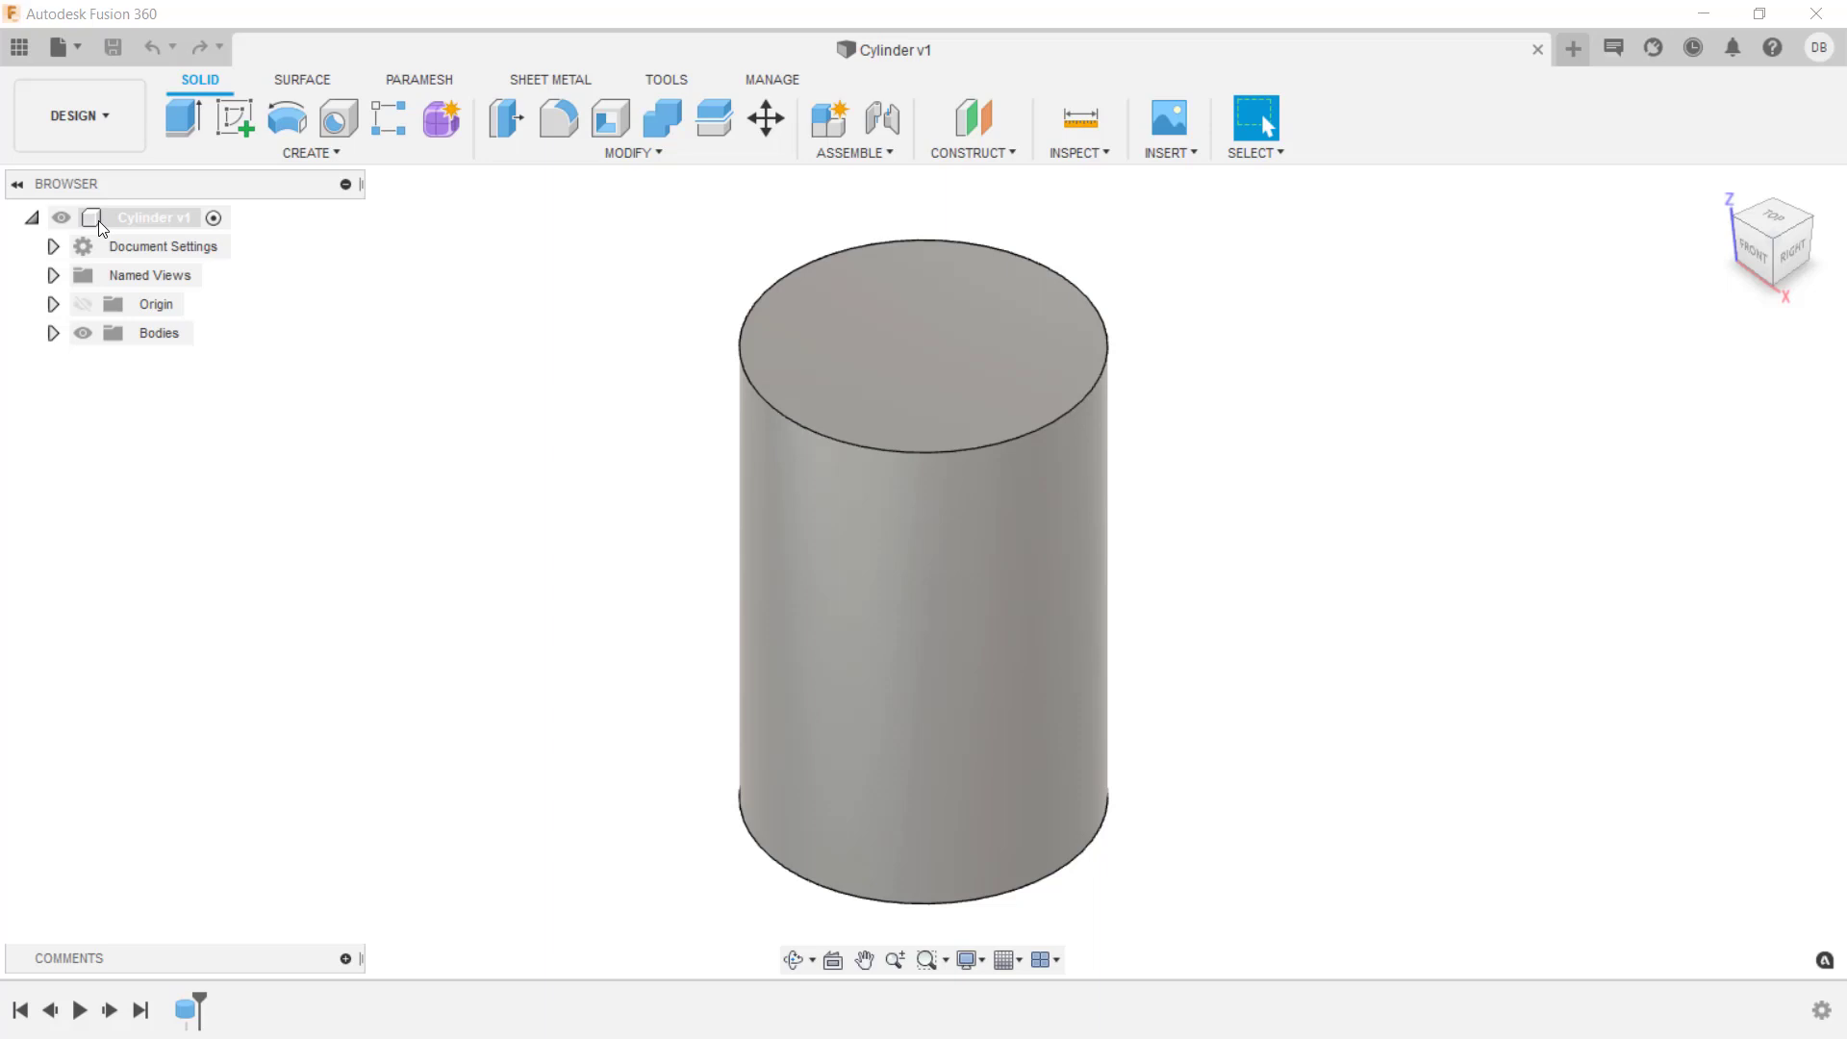
Create a new design and add an internal standard component named Mold Design to it
click(98, 222)
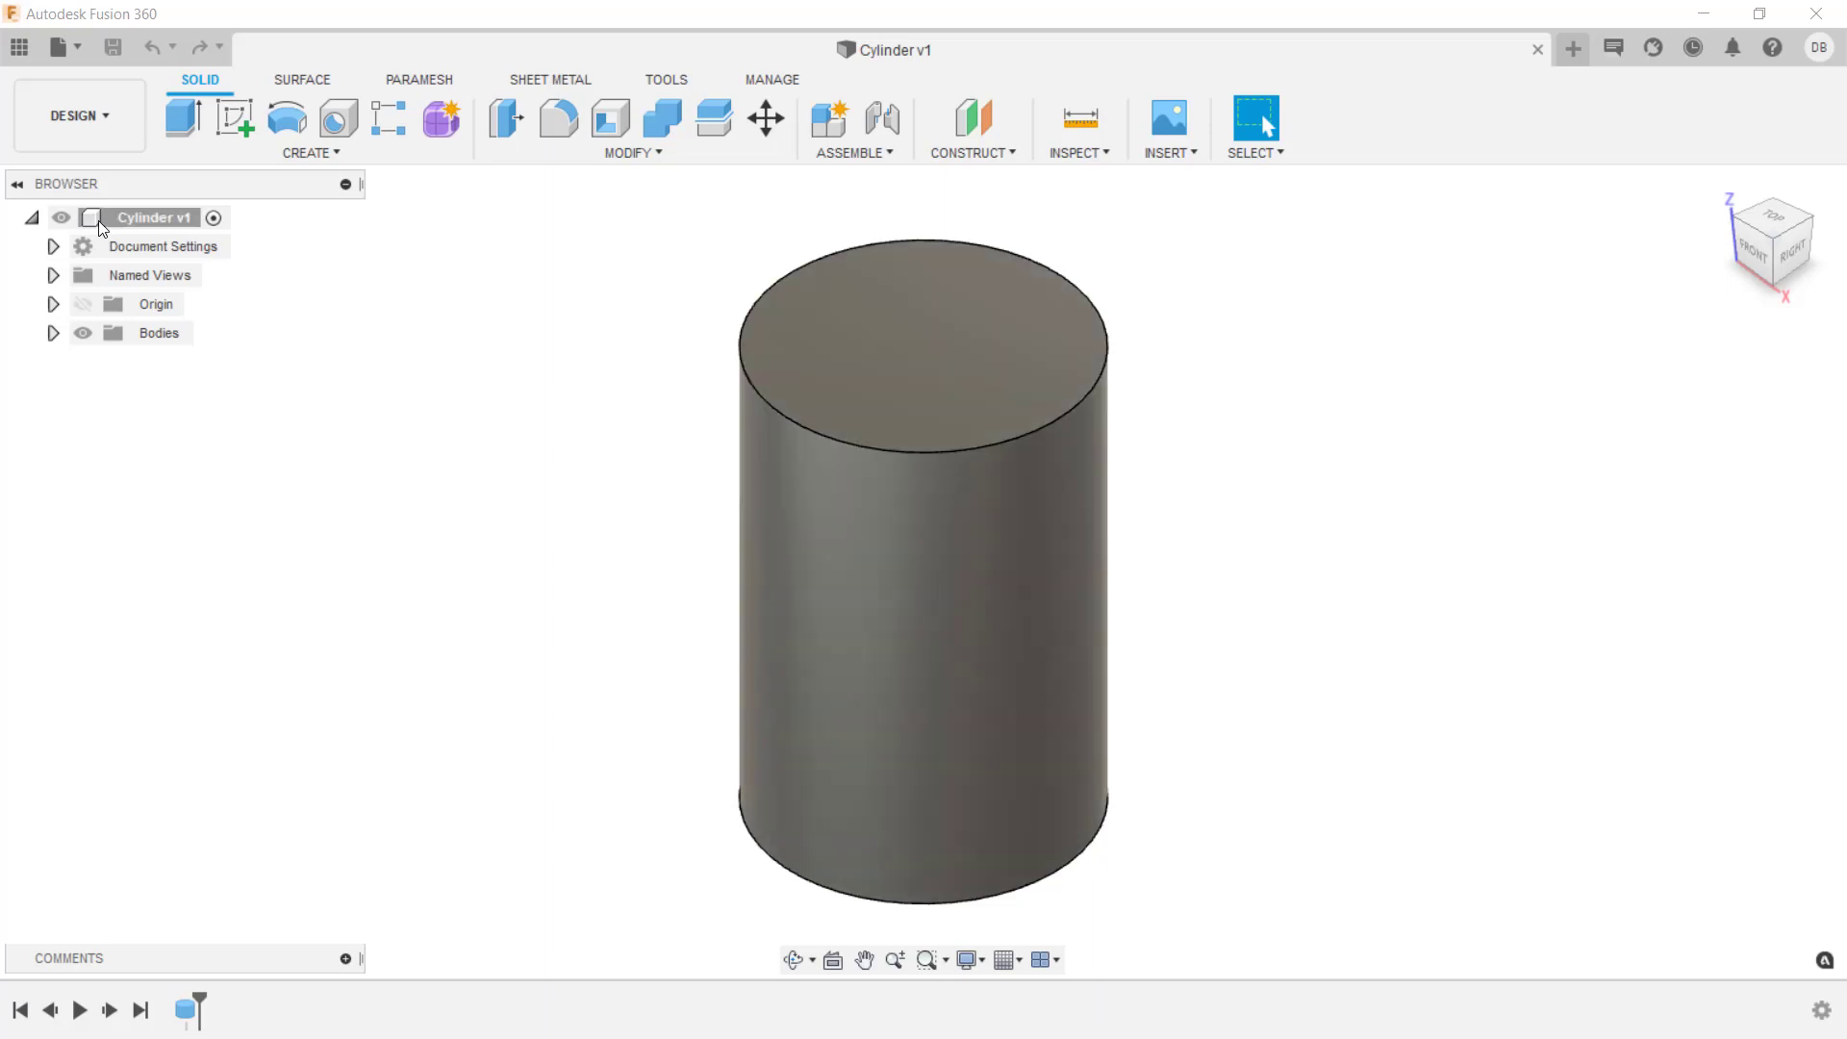
click(1573, 56)
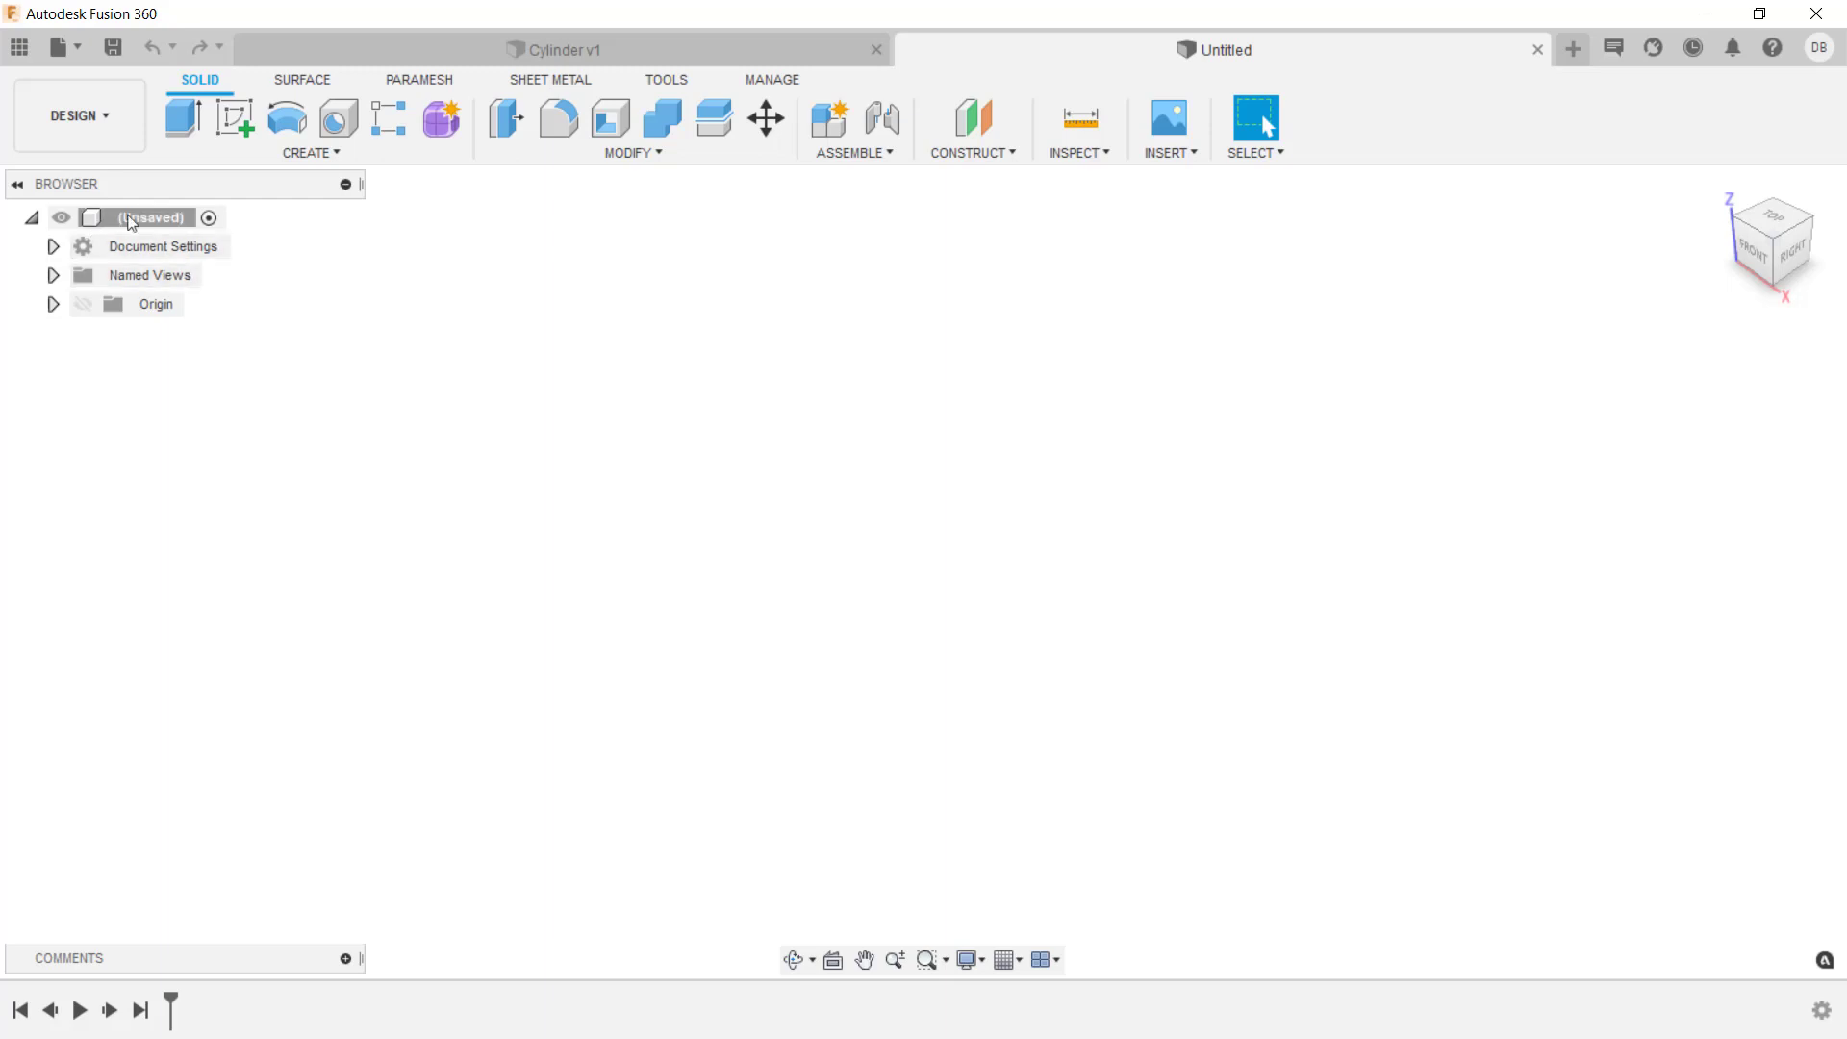
click(829, 121)
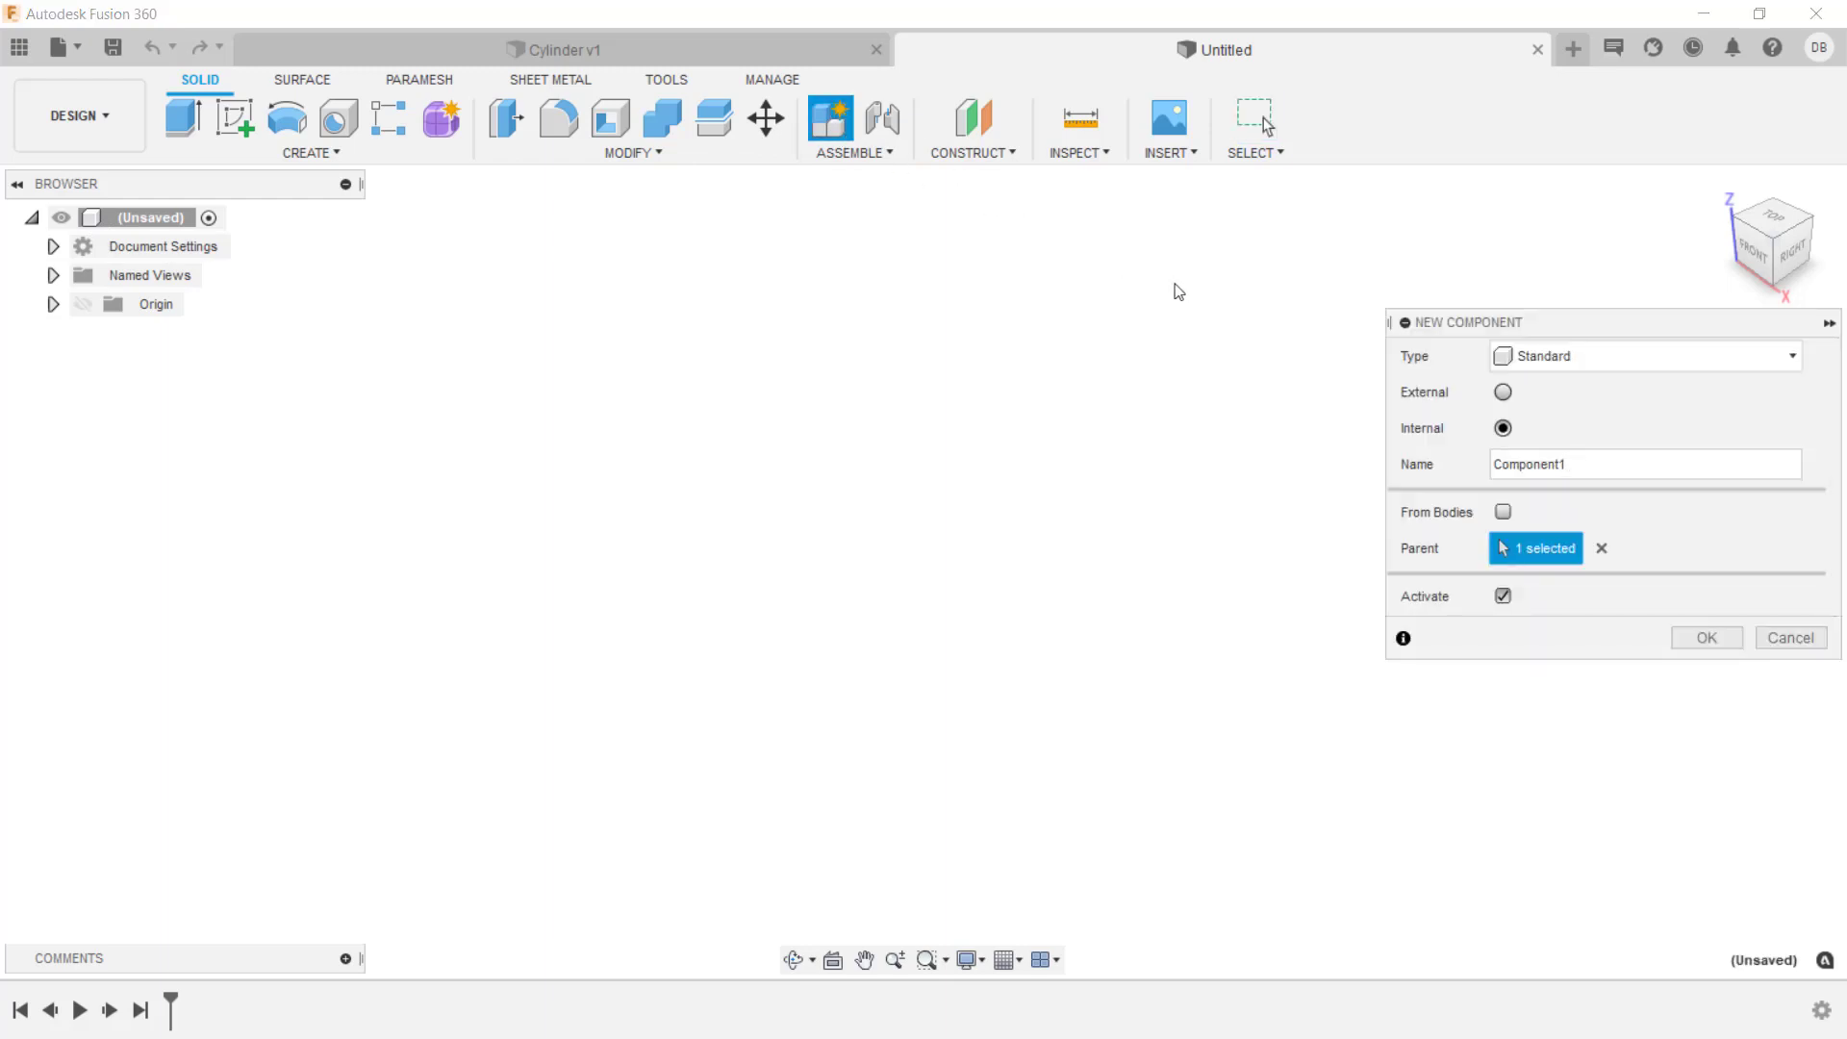
drag(1569, 465, 1279, 425)
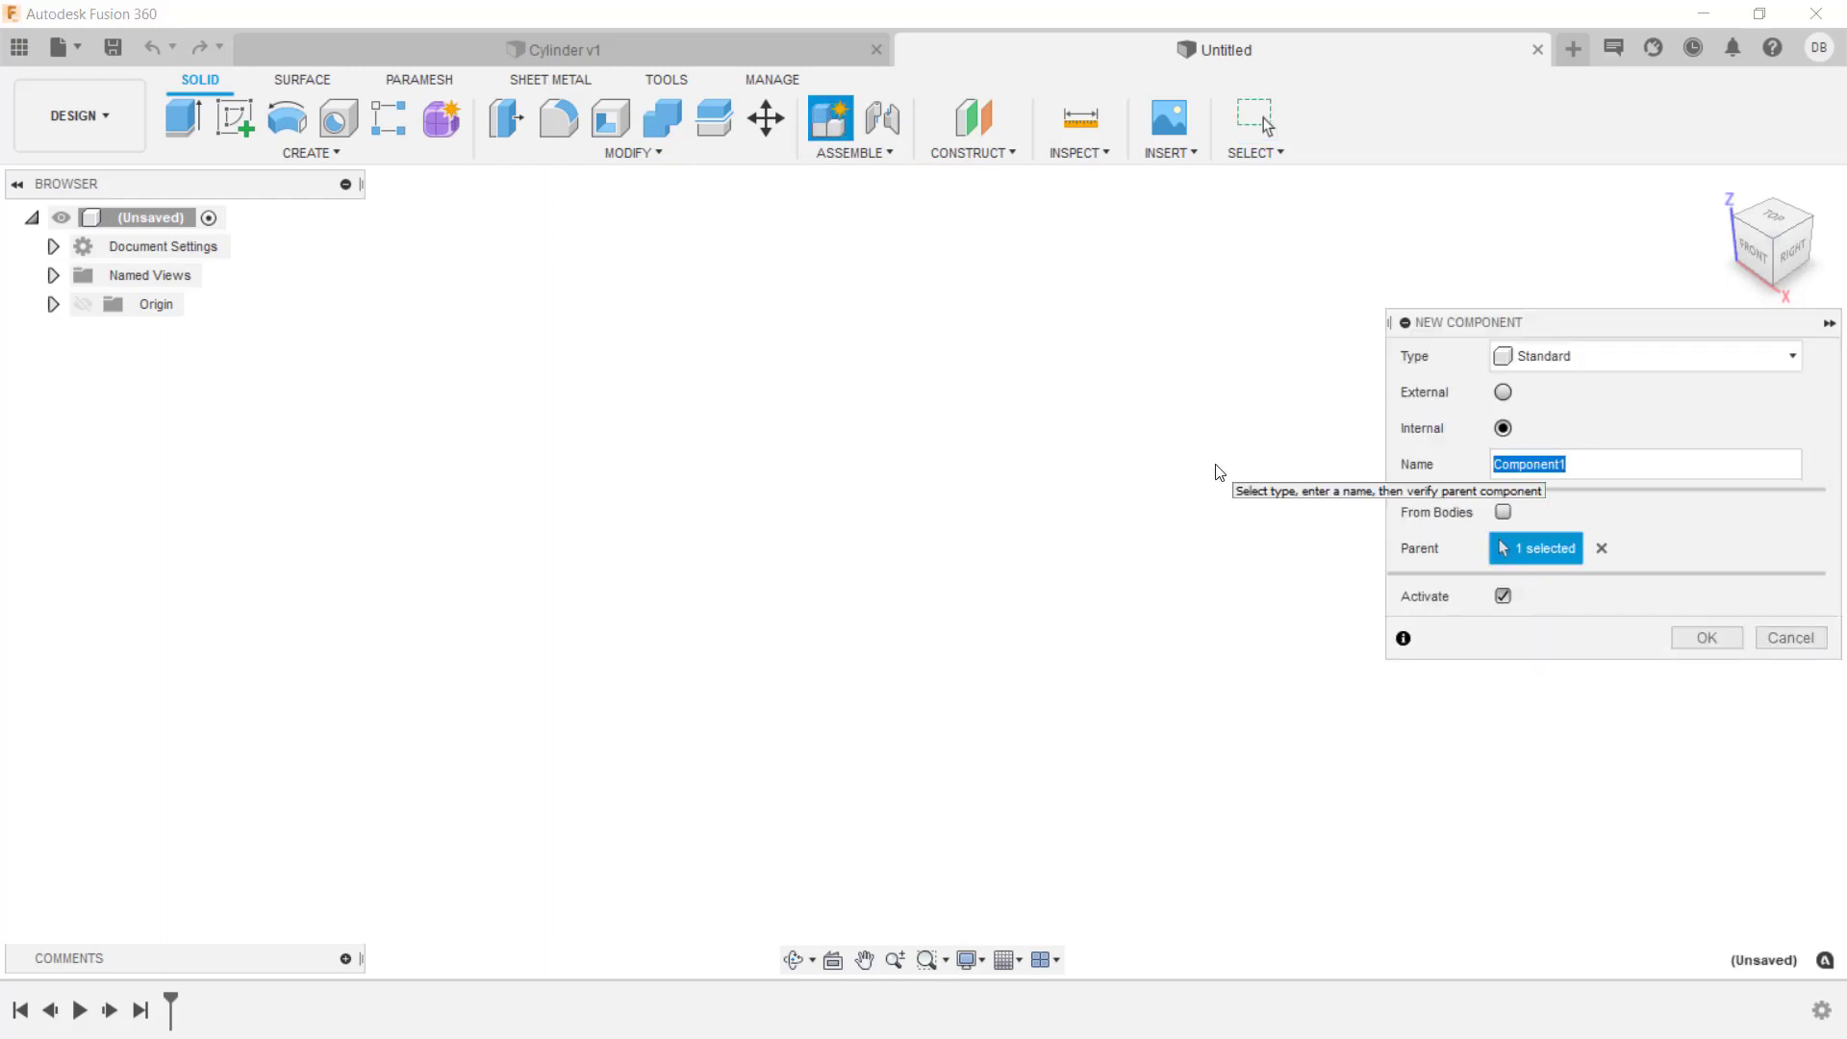
text(Mold Design)
click(1707, 637)
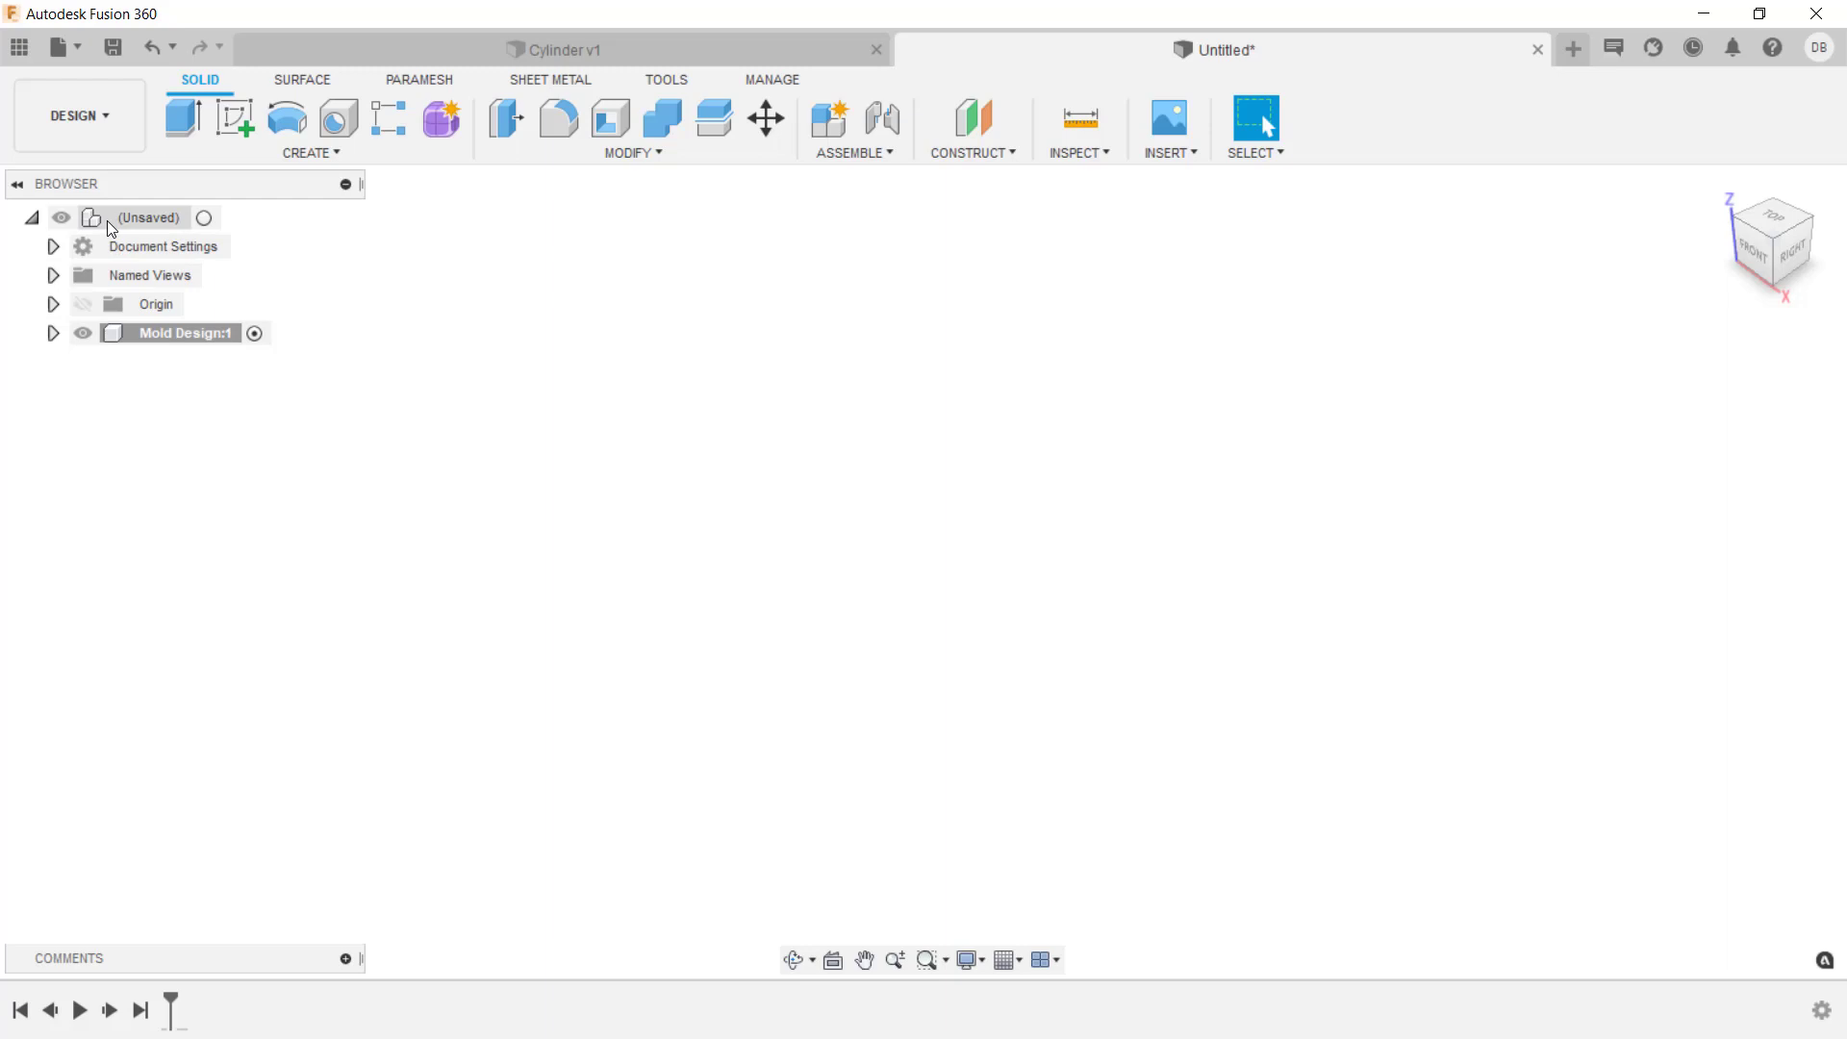
Start a sketch on the horizontal XY origin plane within the Mold Design component
click(174, 336)
click(240, 121)
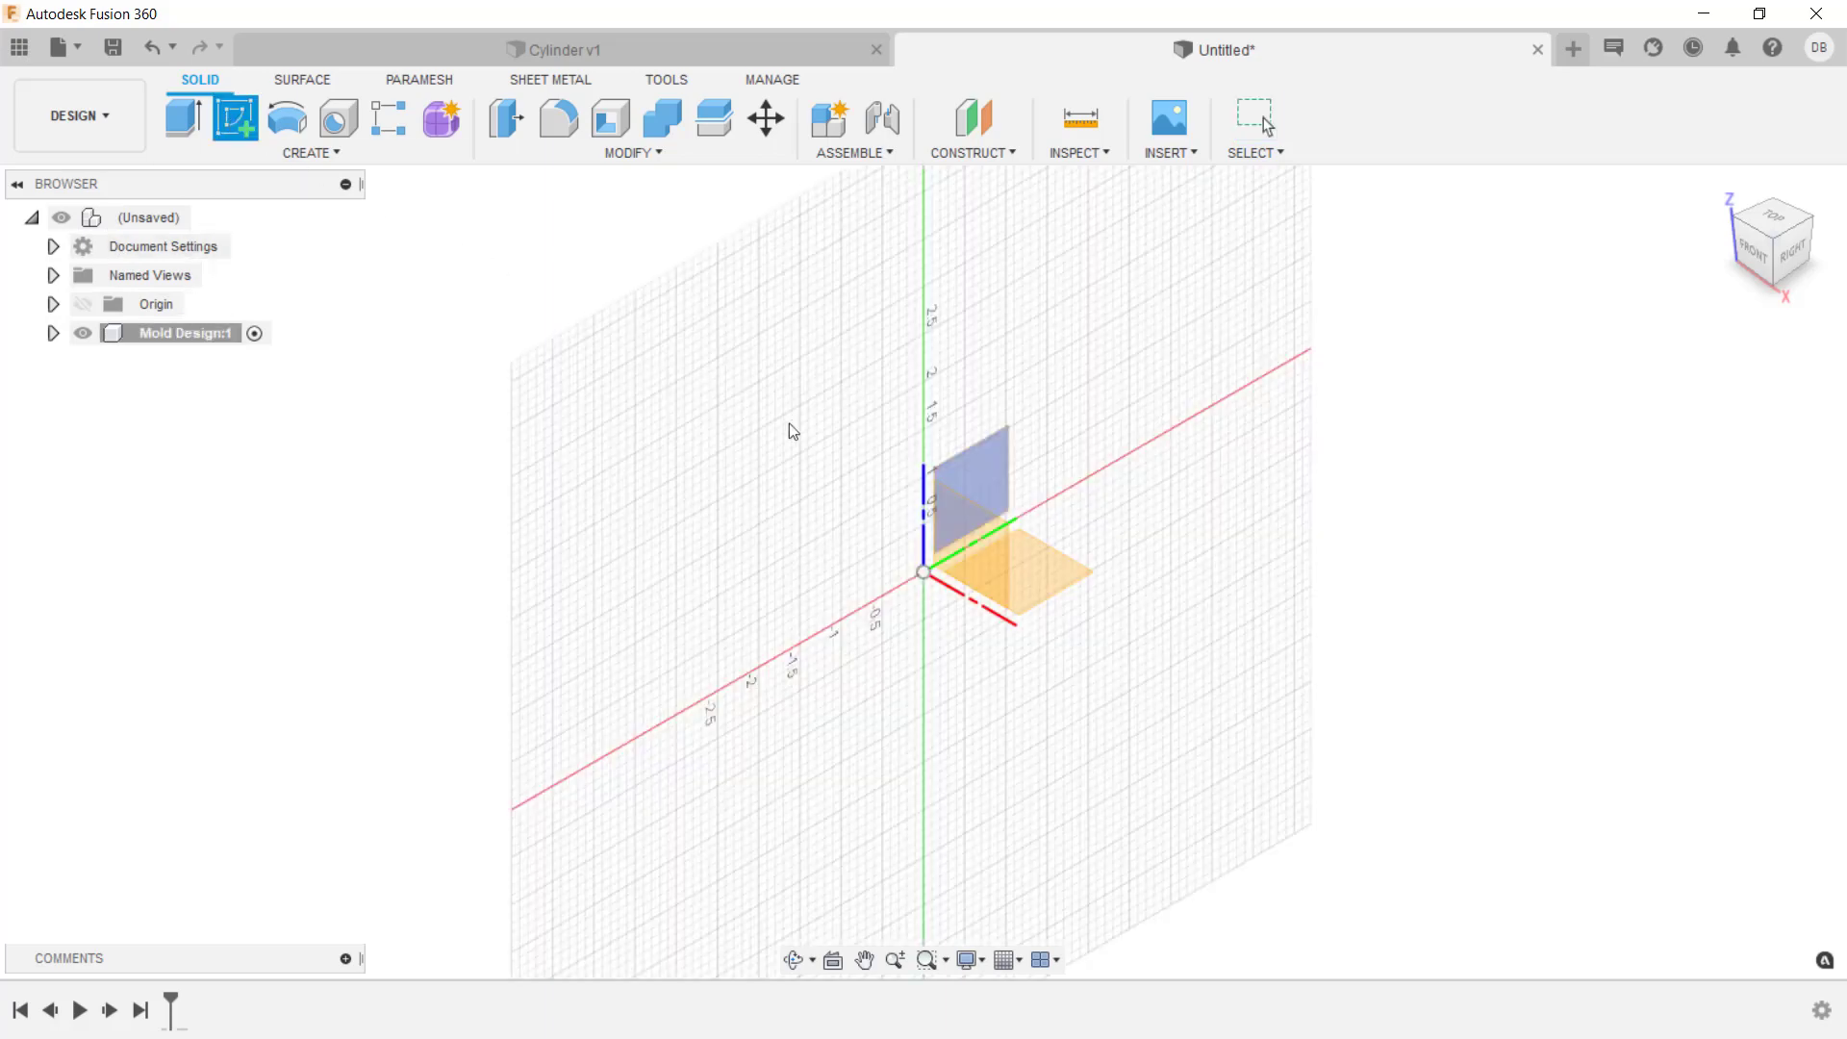
click(1053, 569)
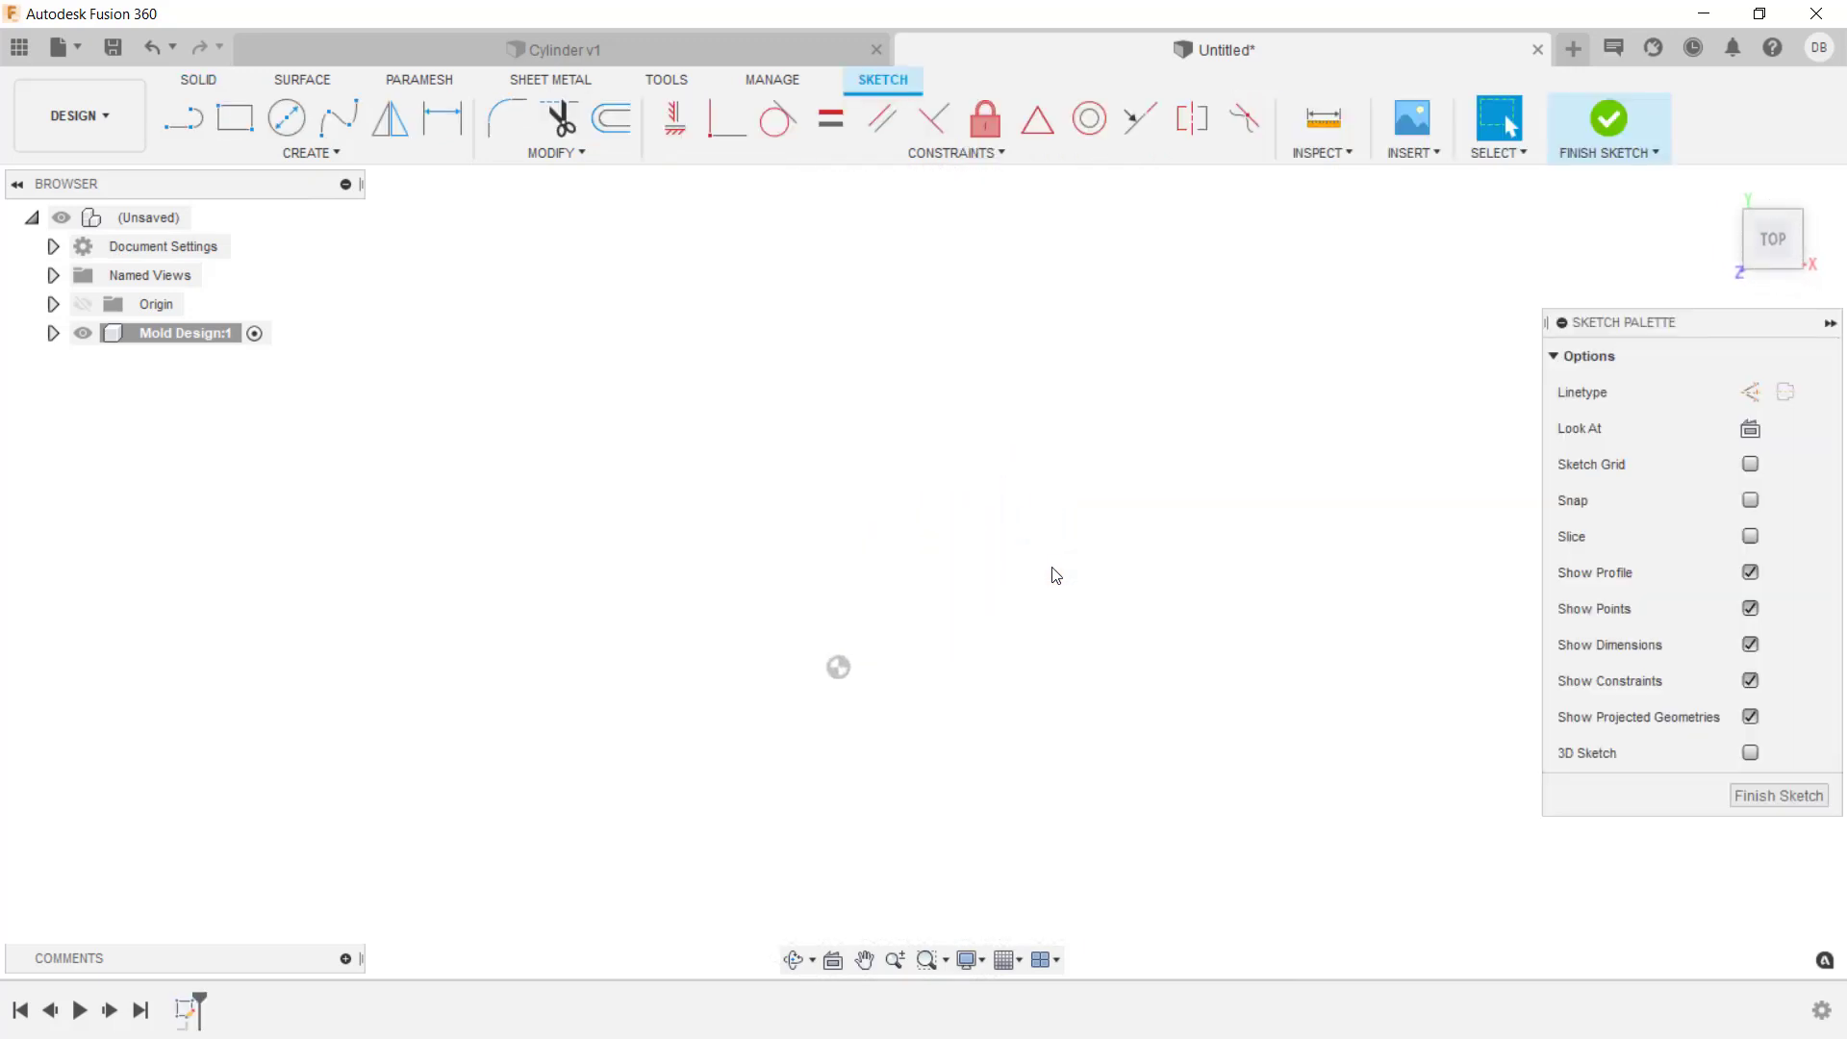
Draw a center rectangle on the sketch origin, 4 in wide and 2 in high
click(319, 154)
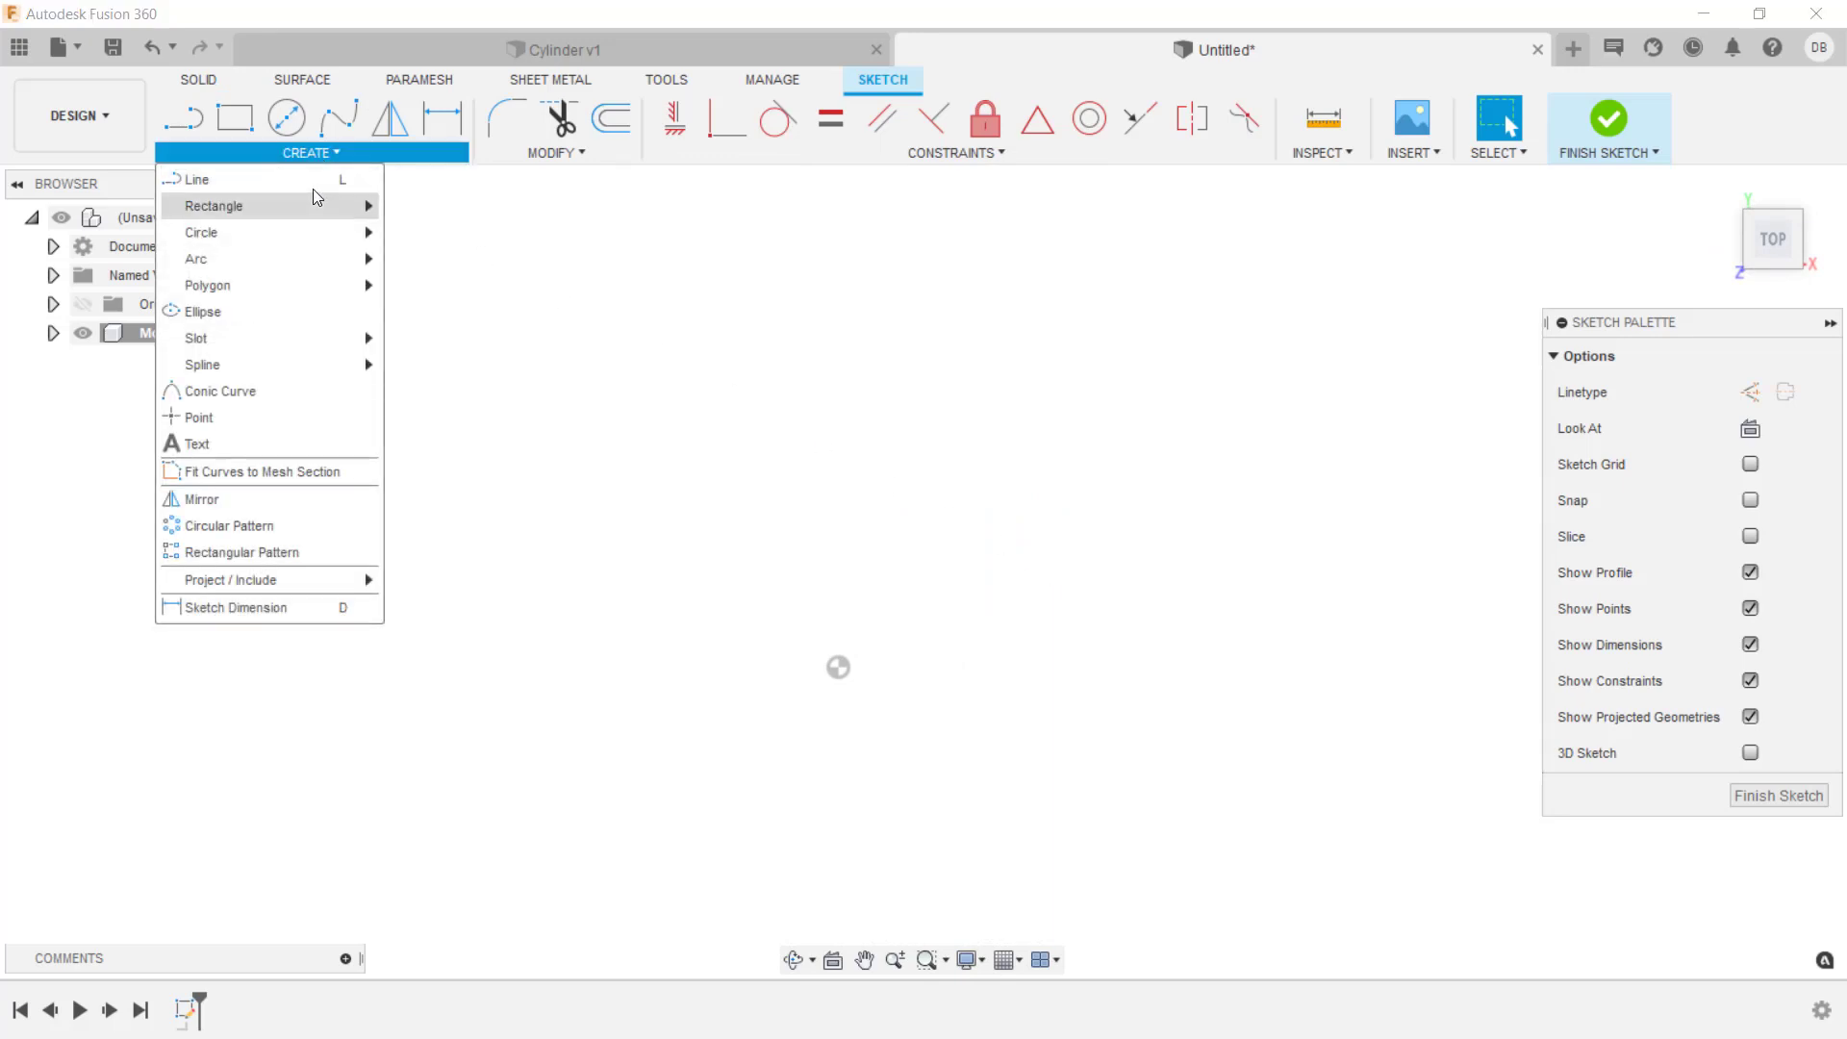
mouse_move(313, 202)
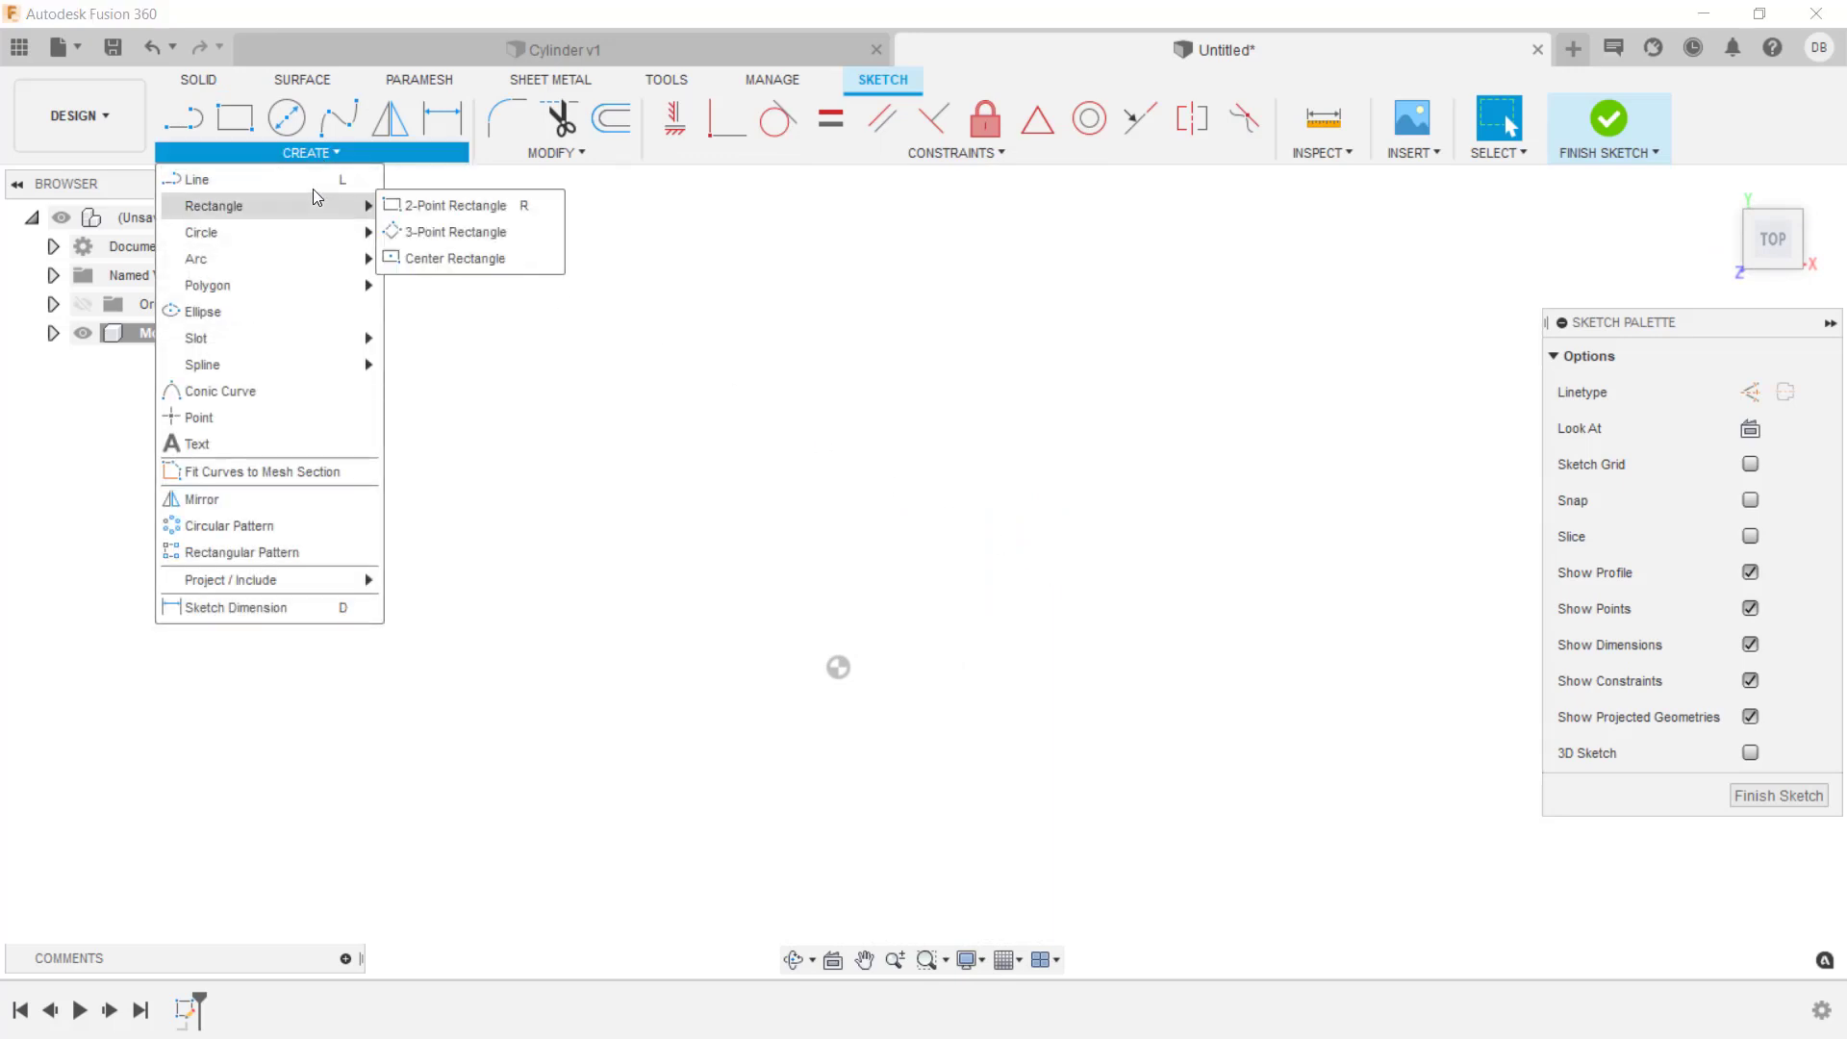
click(442, 259)
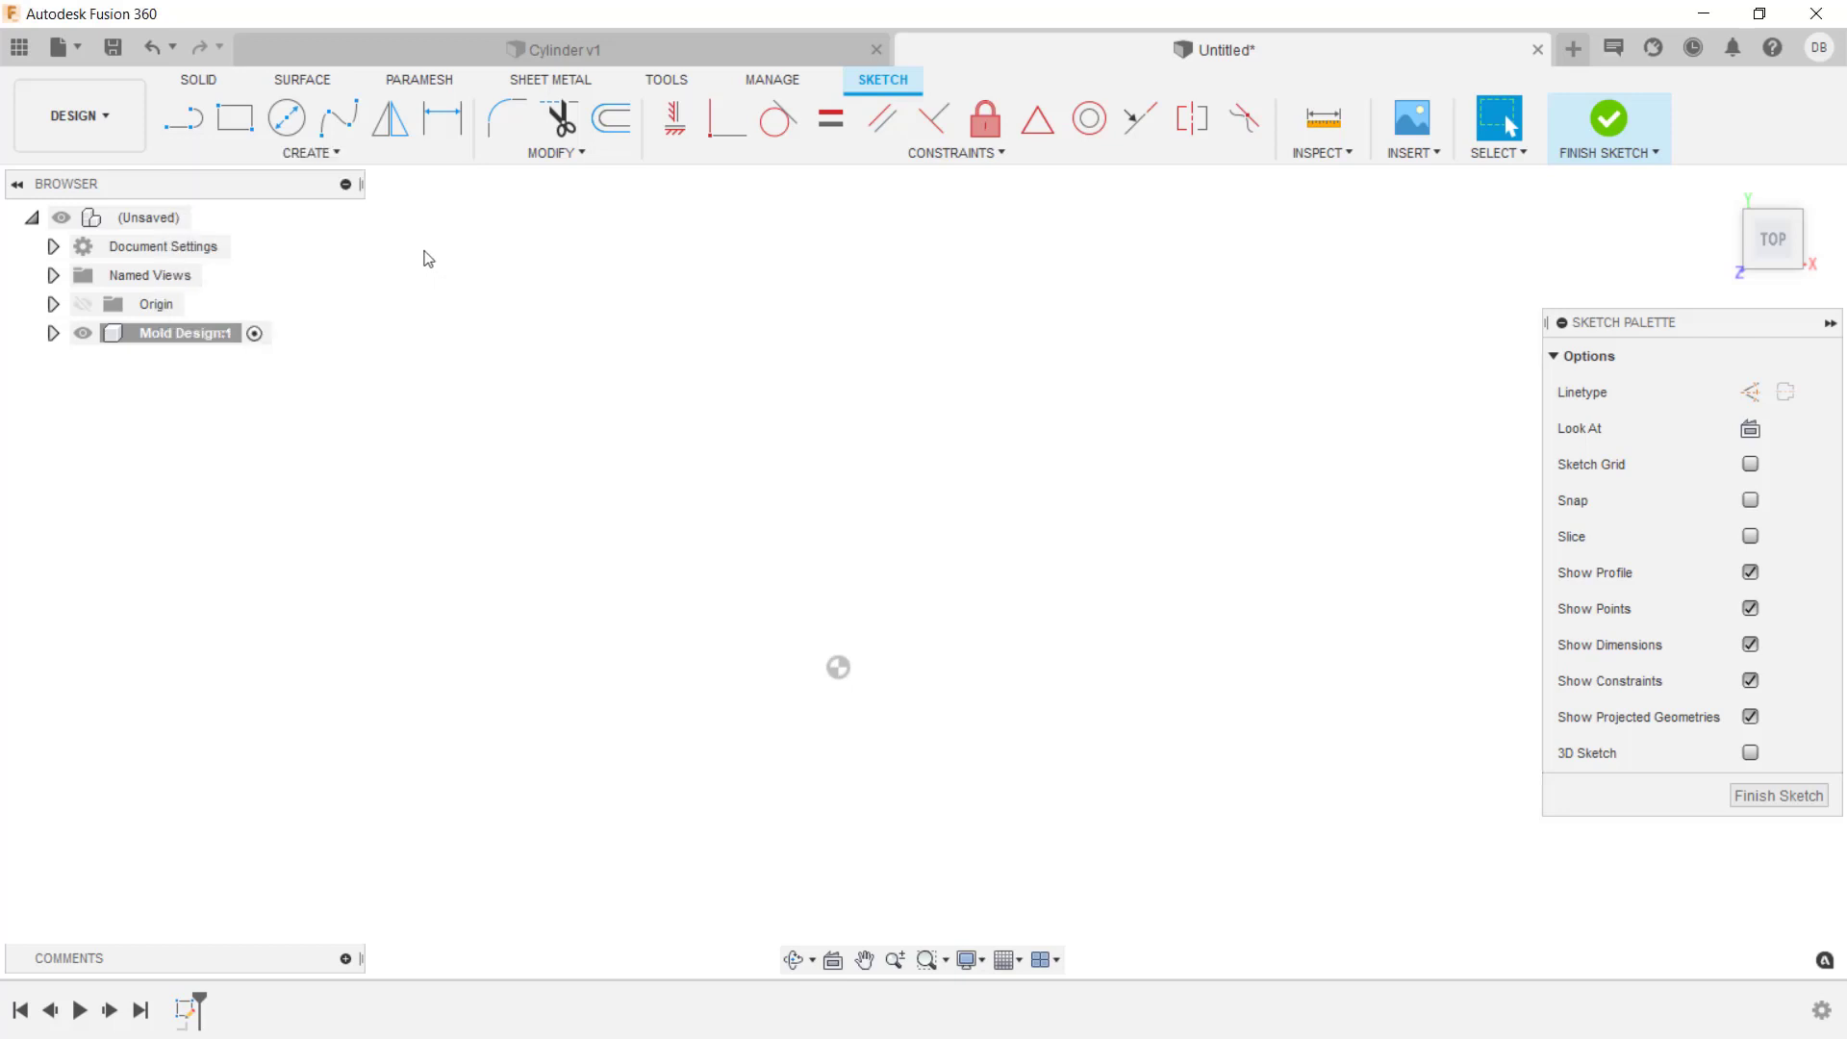
click(242, 135)
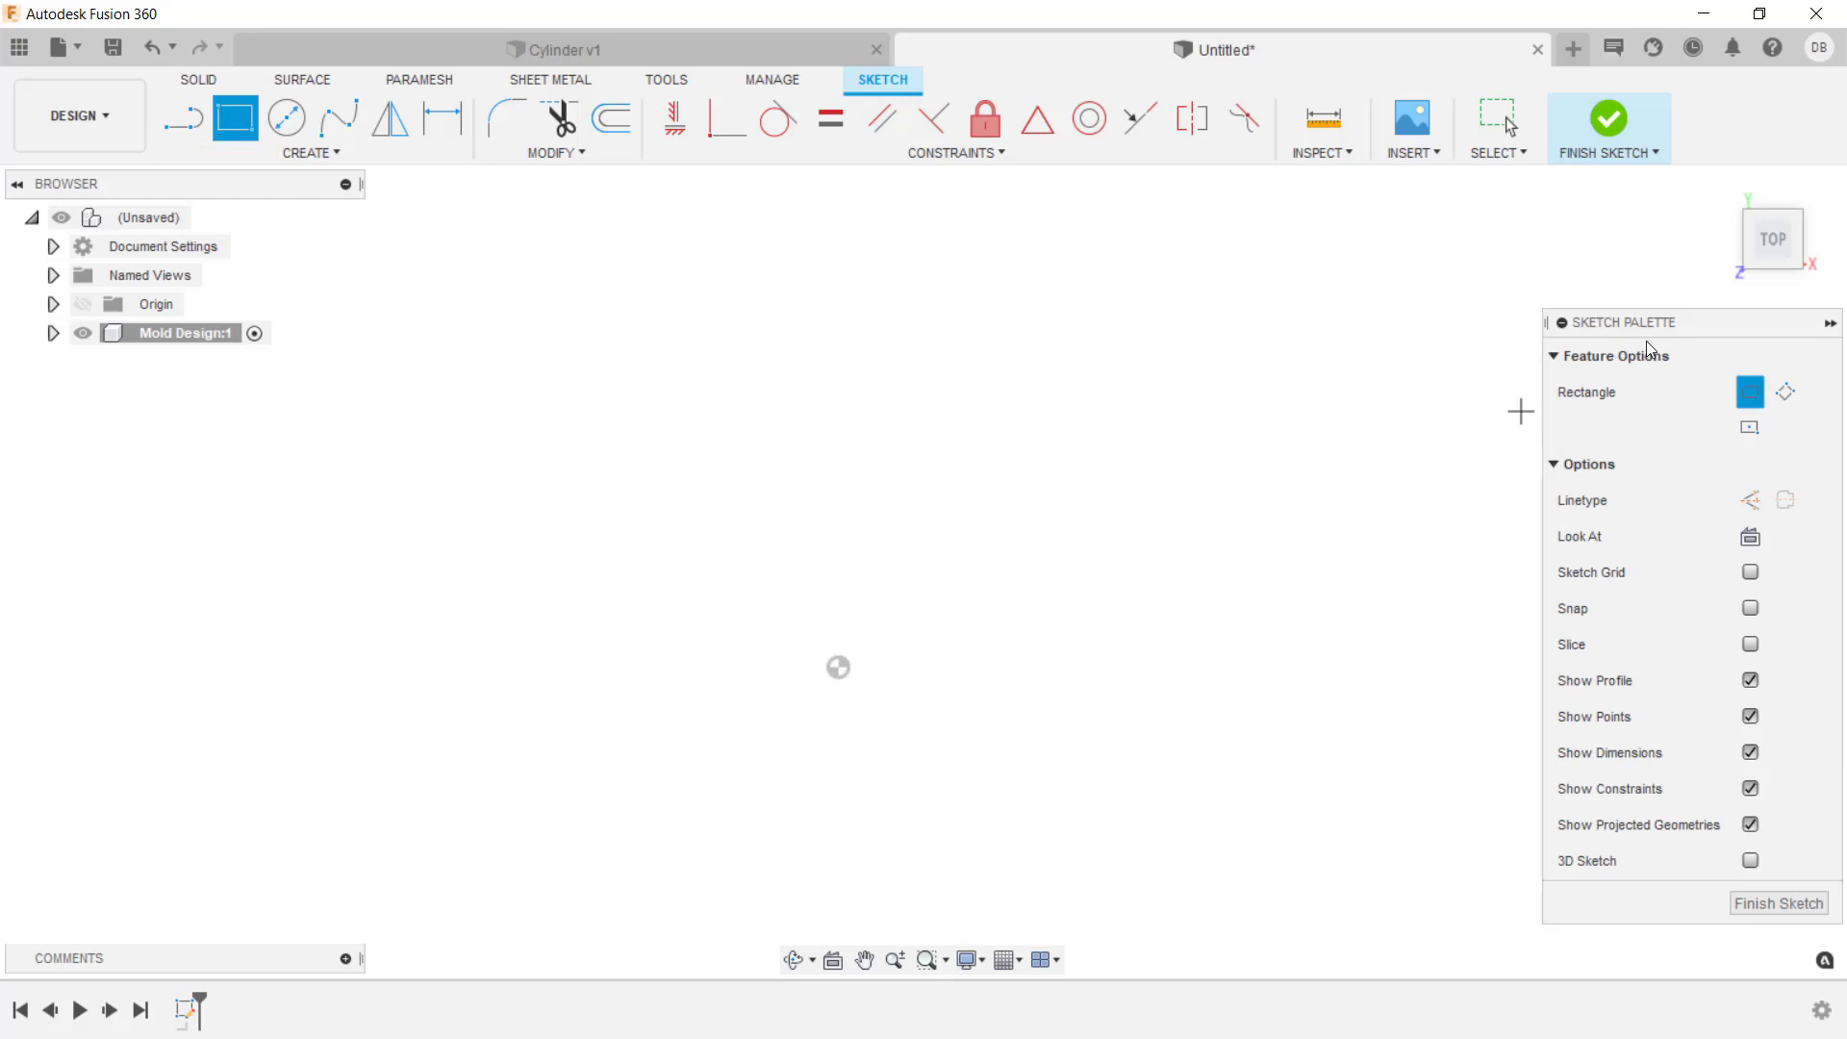
click(1751, 431)
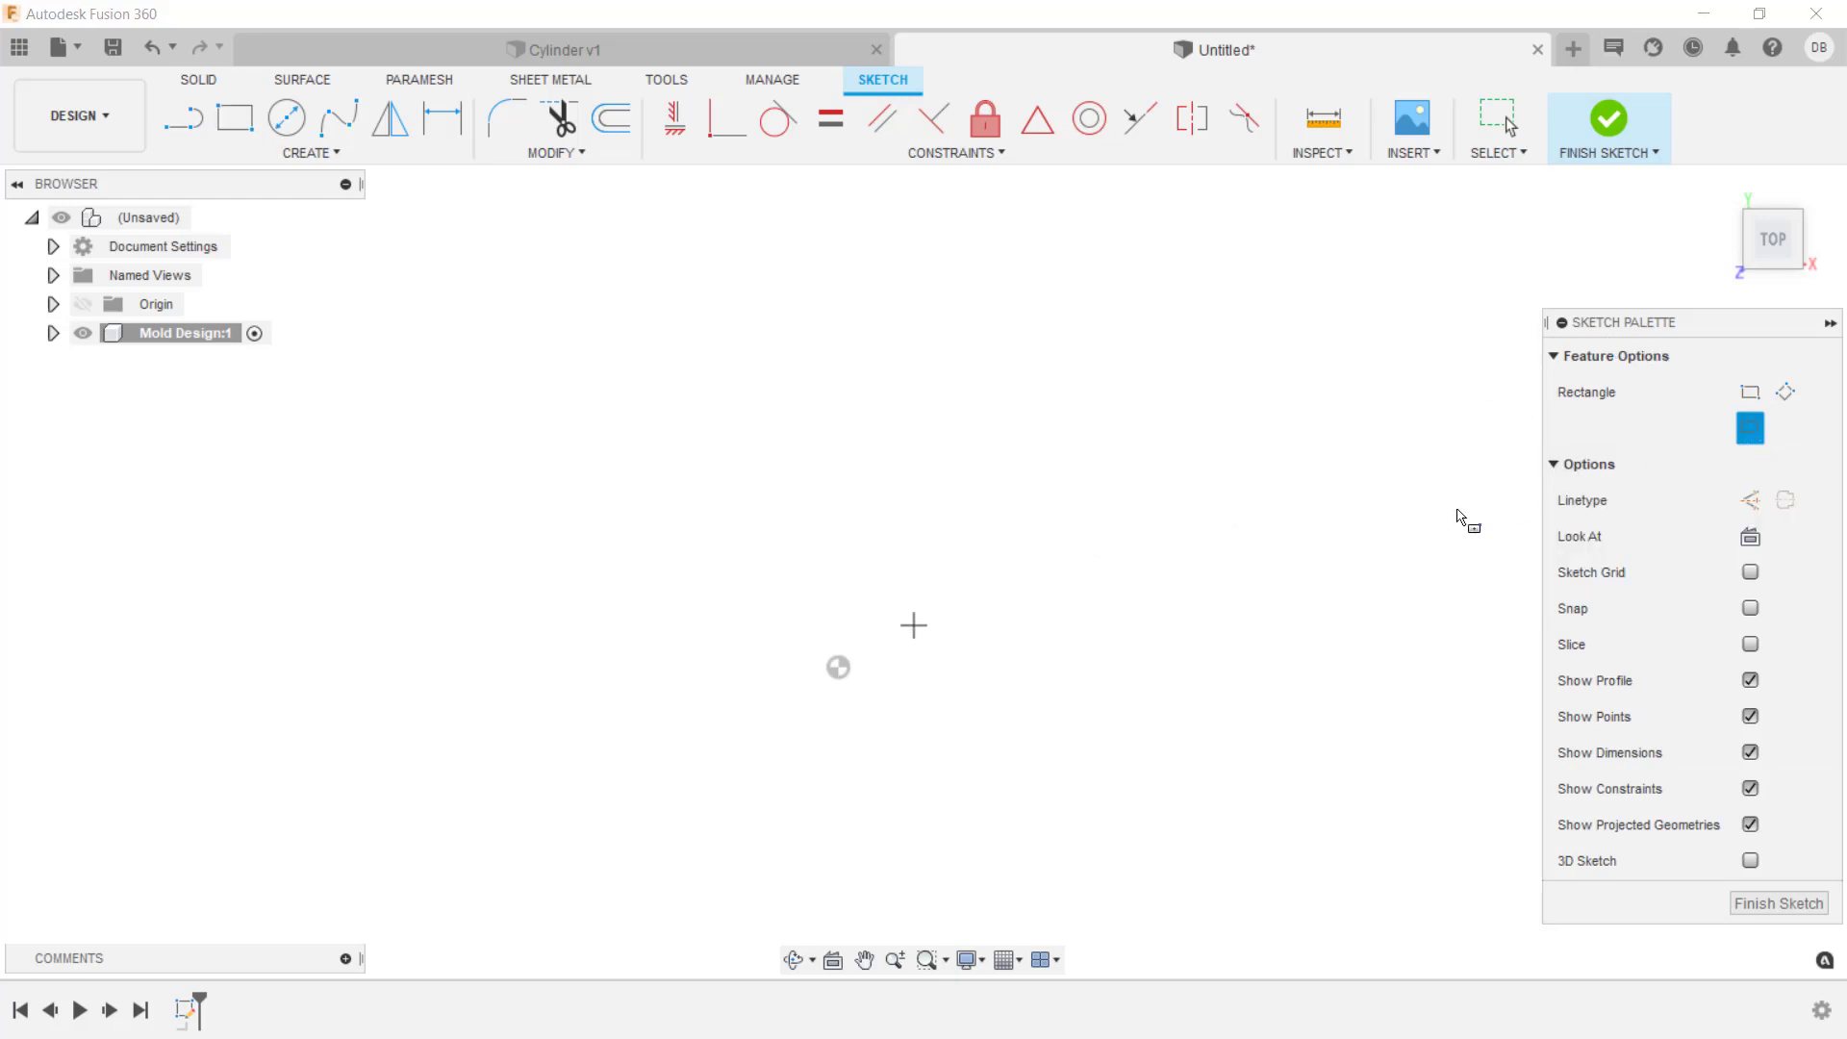
click(838, 667)
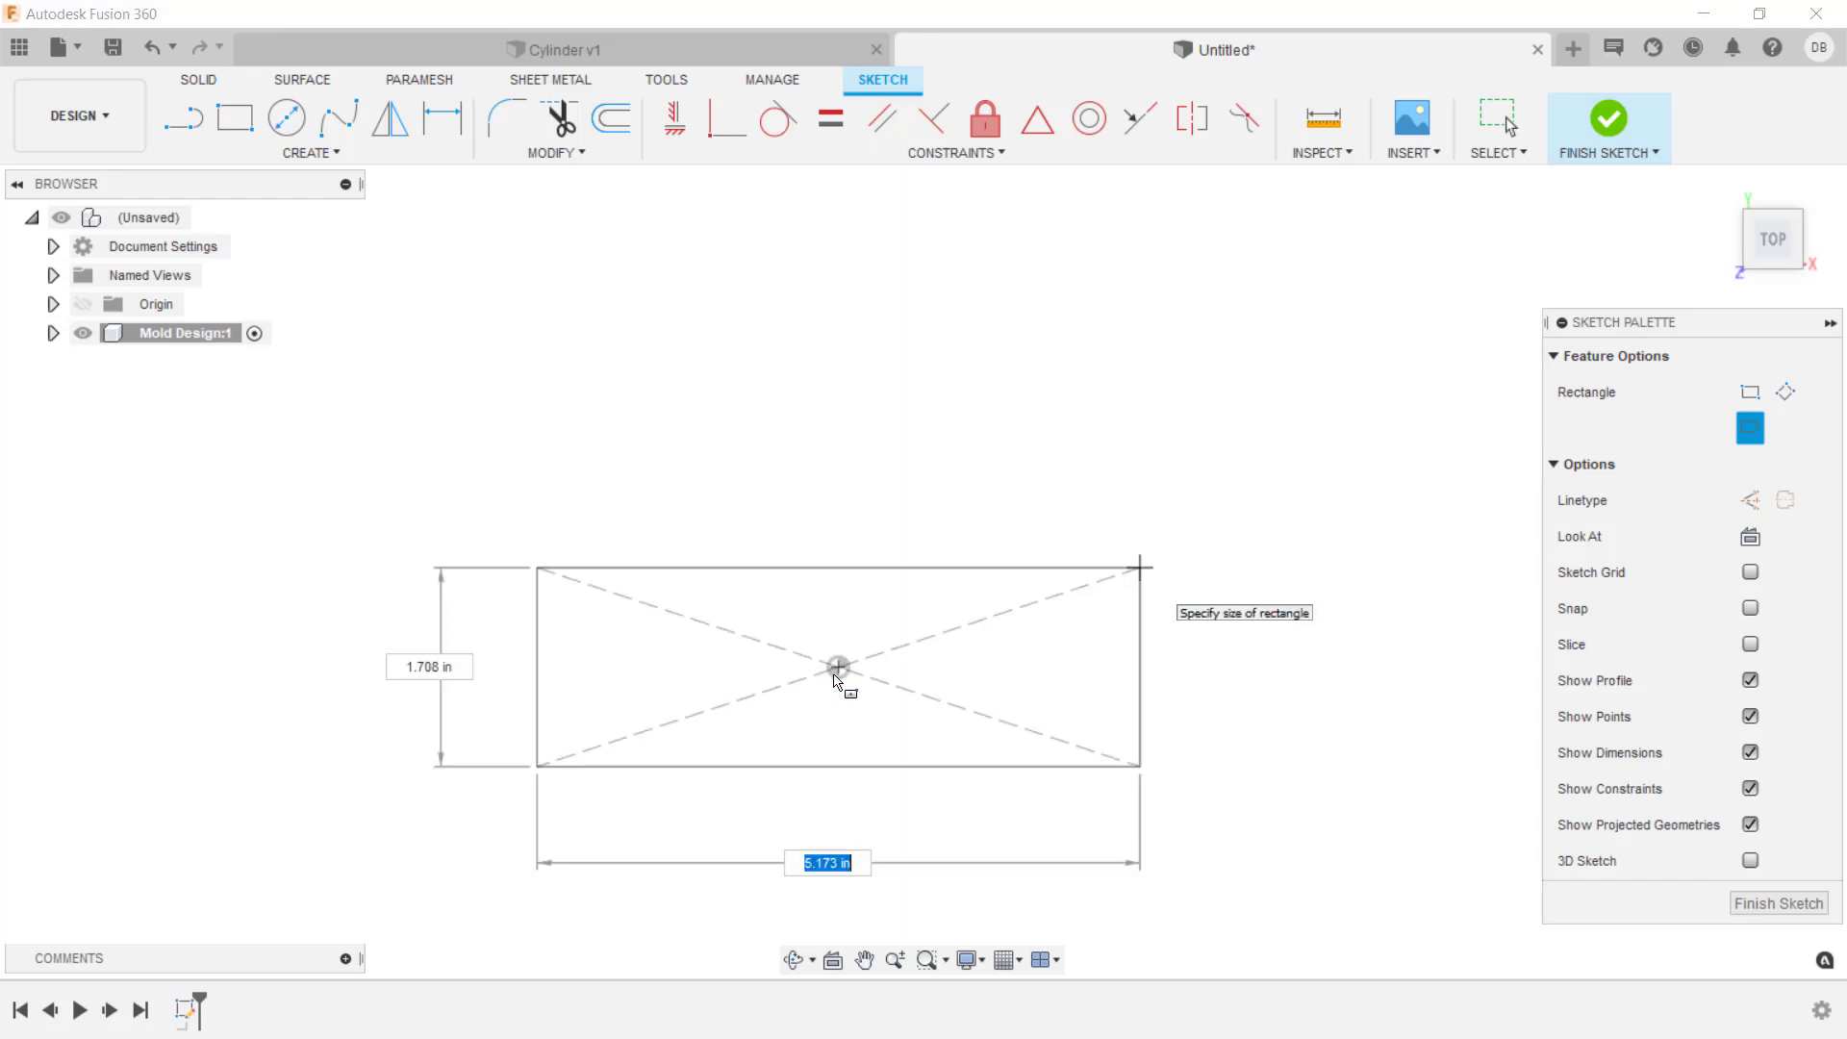
text(4)
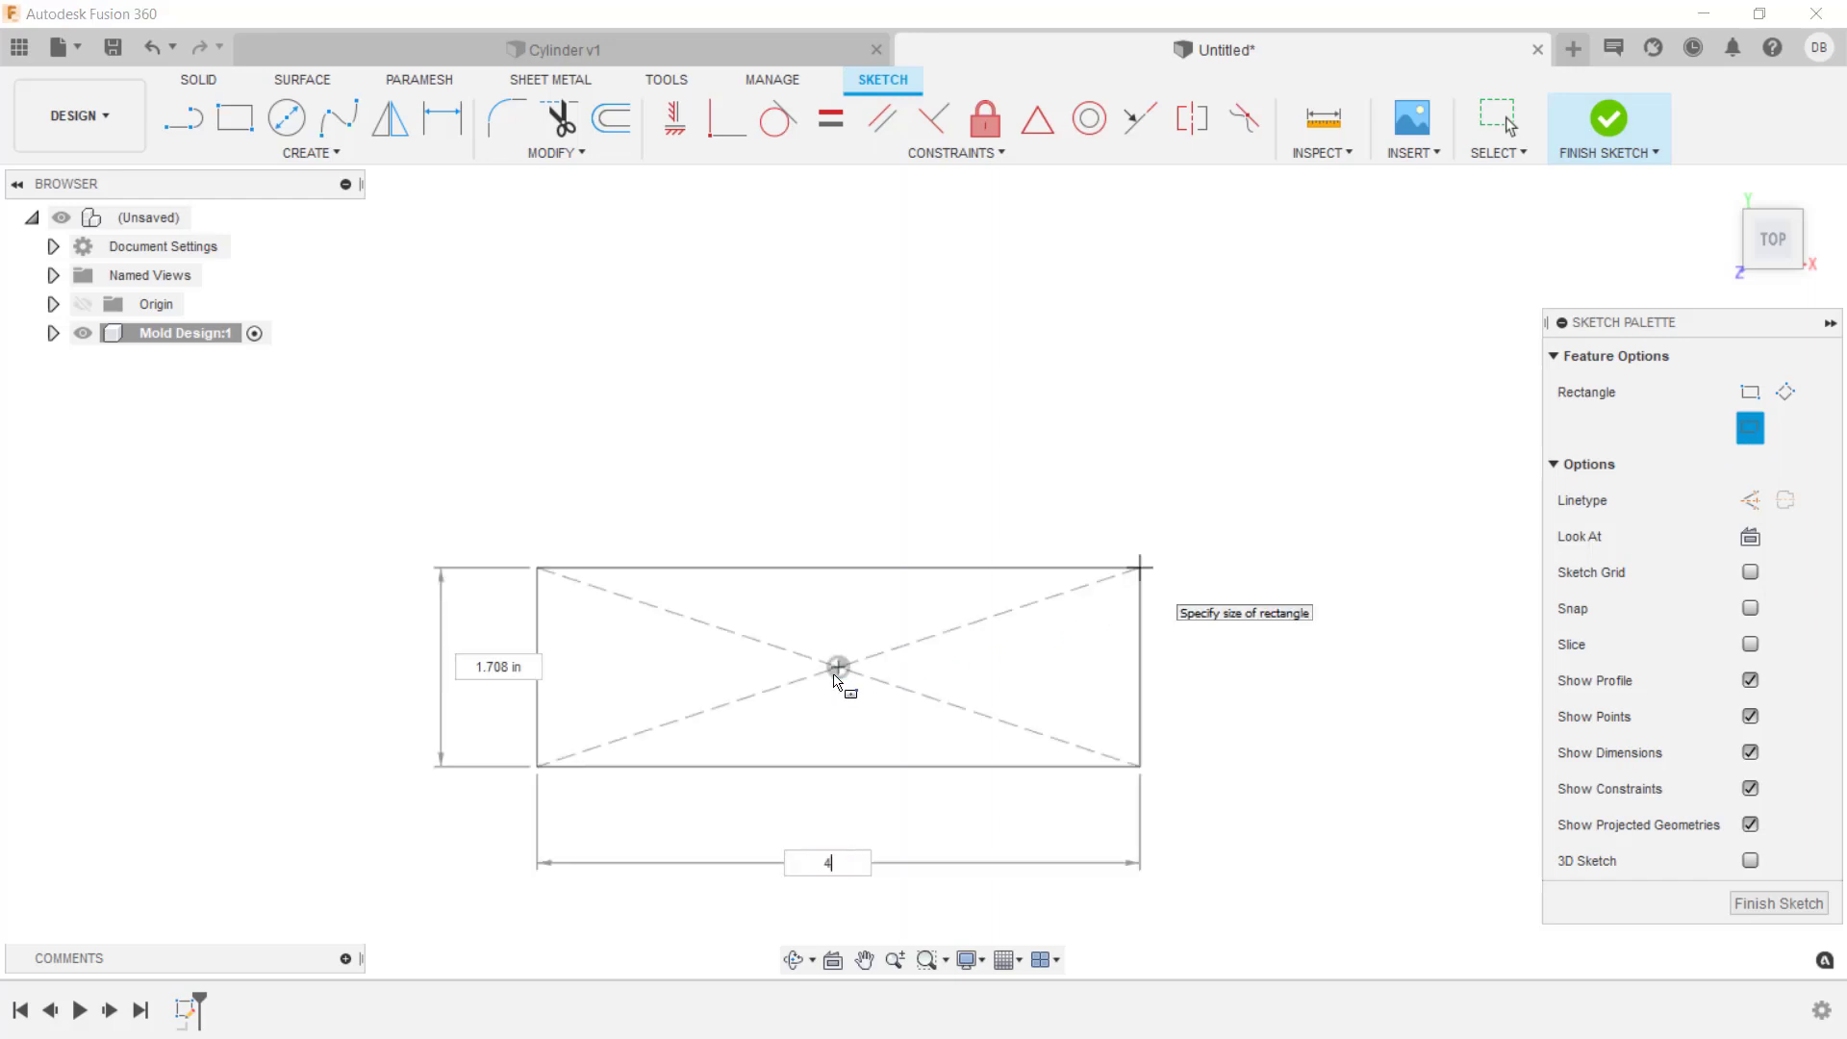
key(Tab)
text(2)
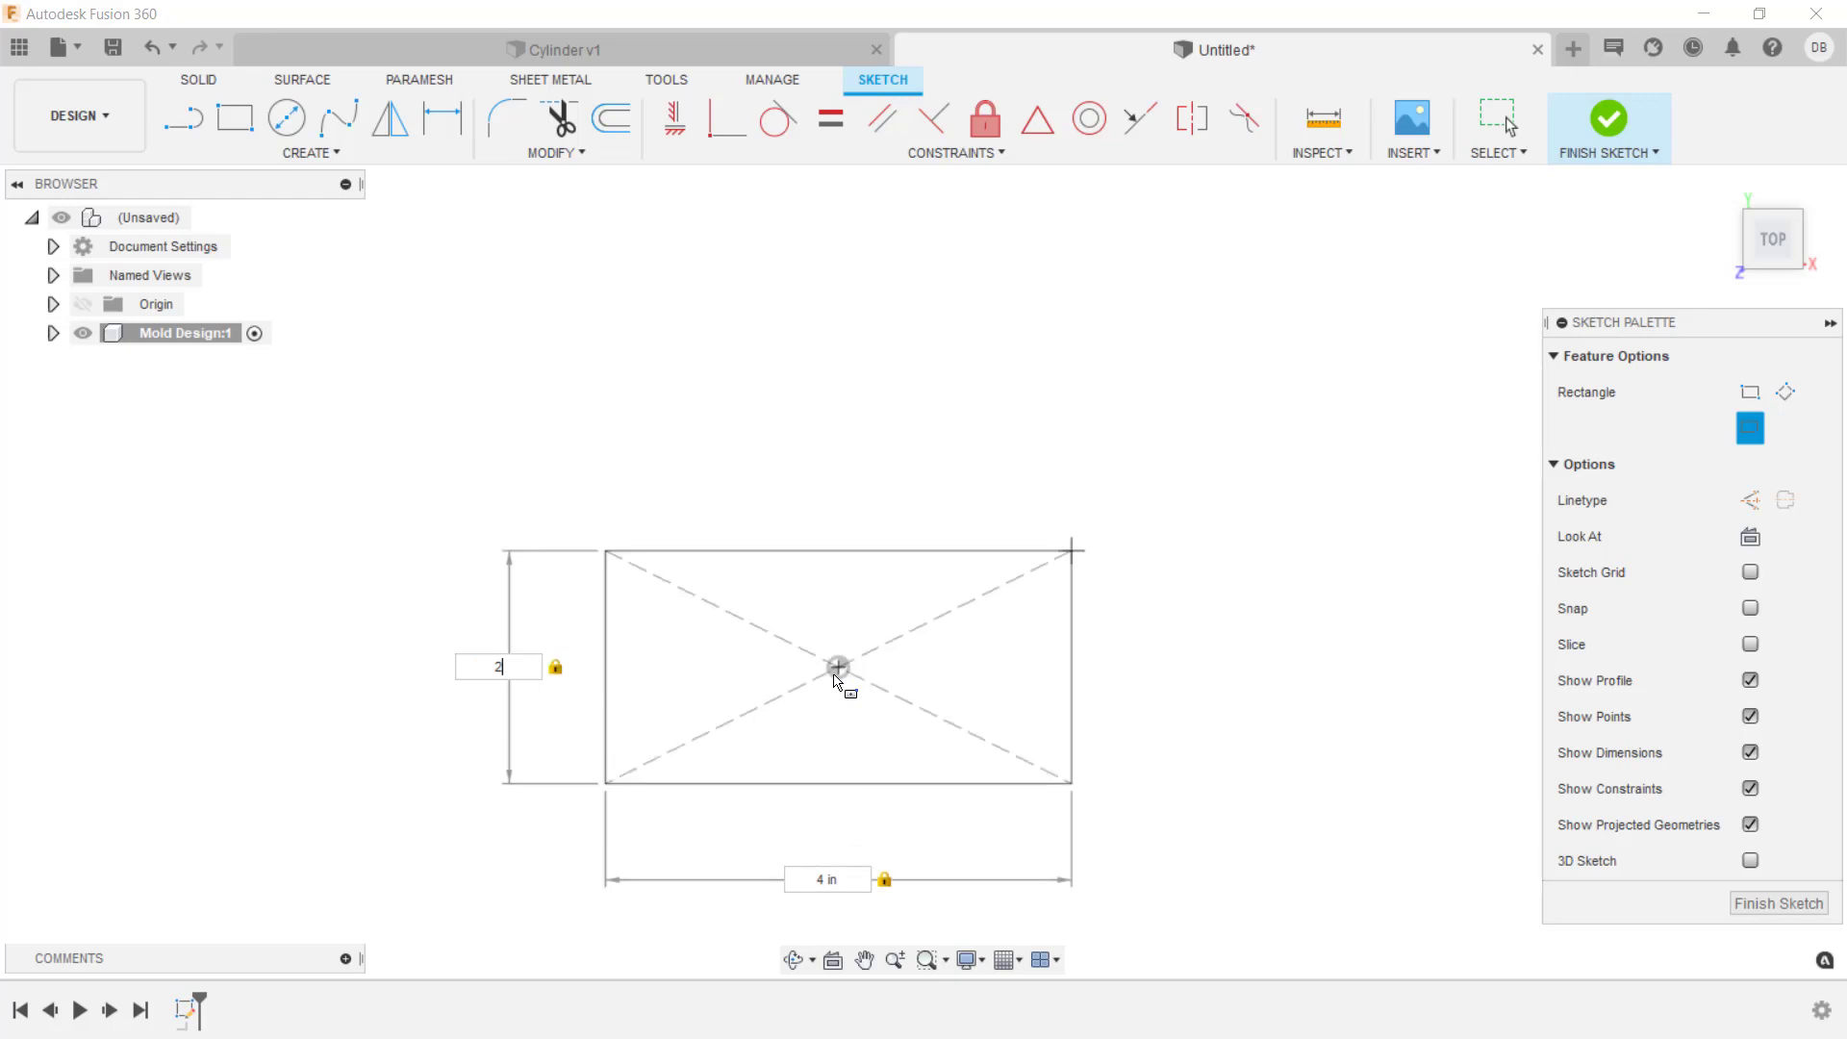
key(Return)
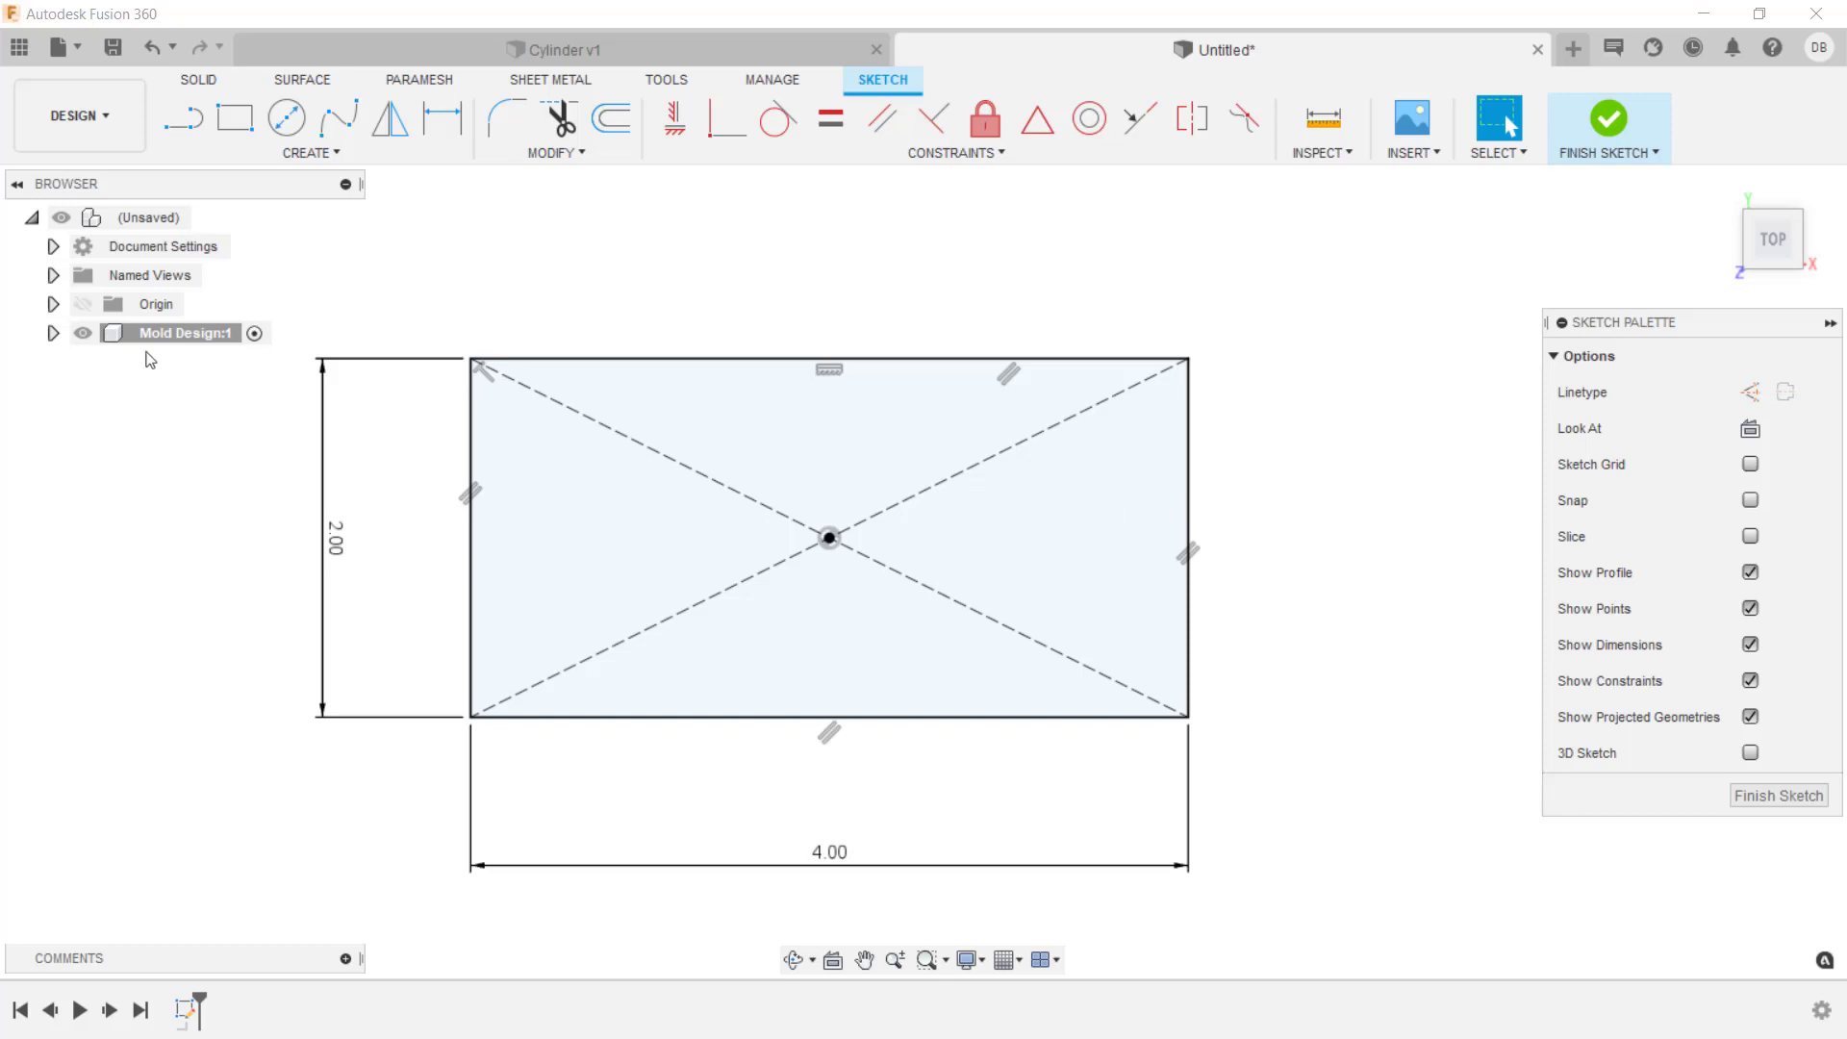
Expand the component's Sketches folder, delete the rectangle's 2 in height dimension and stretch the rectangle taller by its upper edge
click(52, 332)
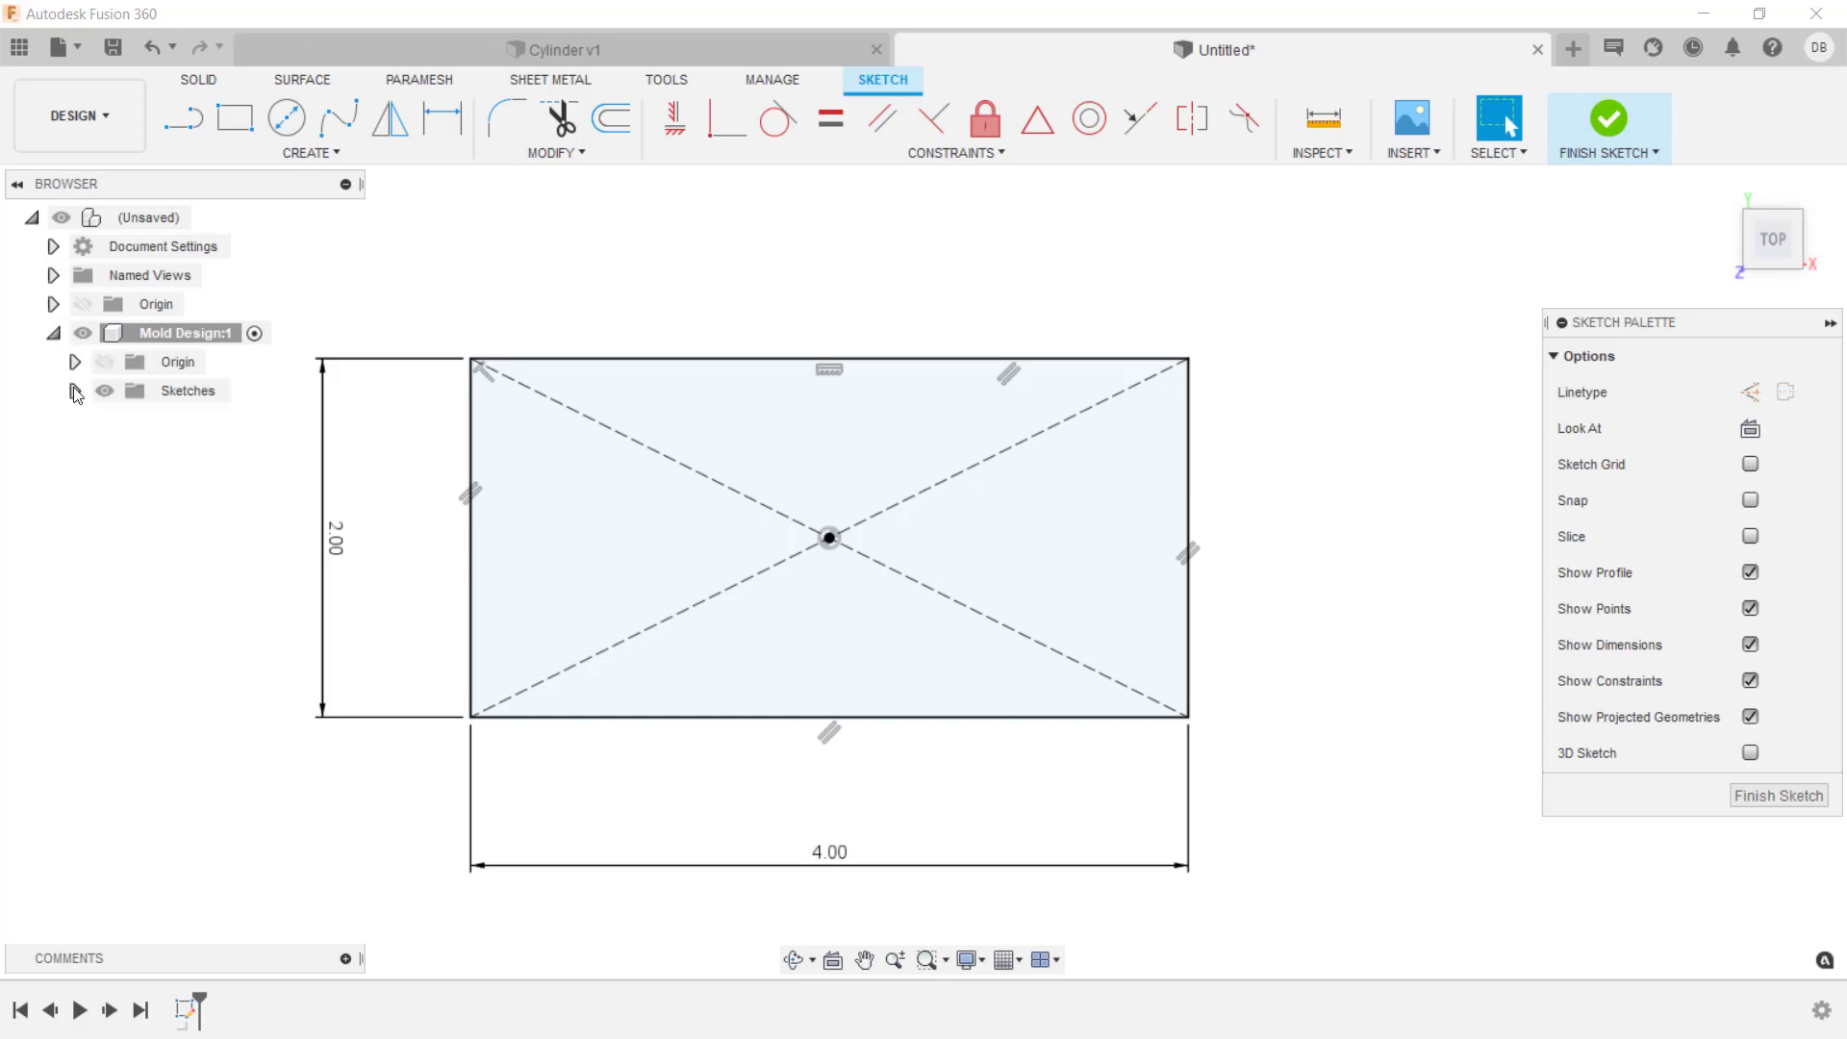
click(74, 391)
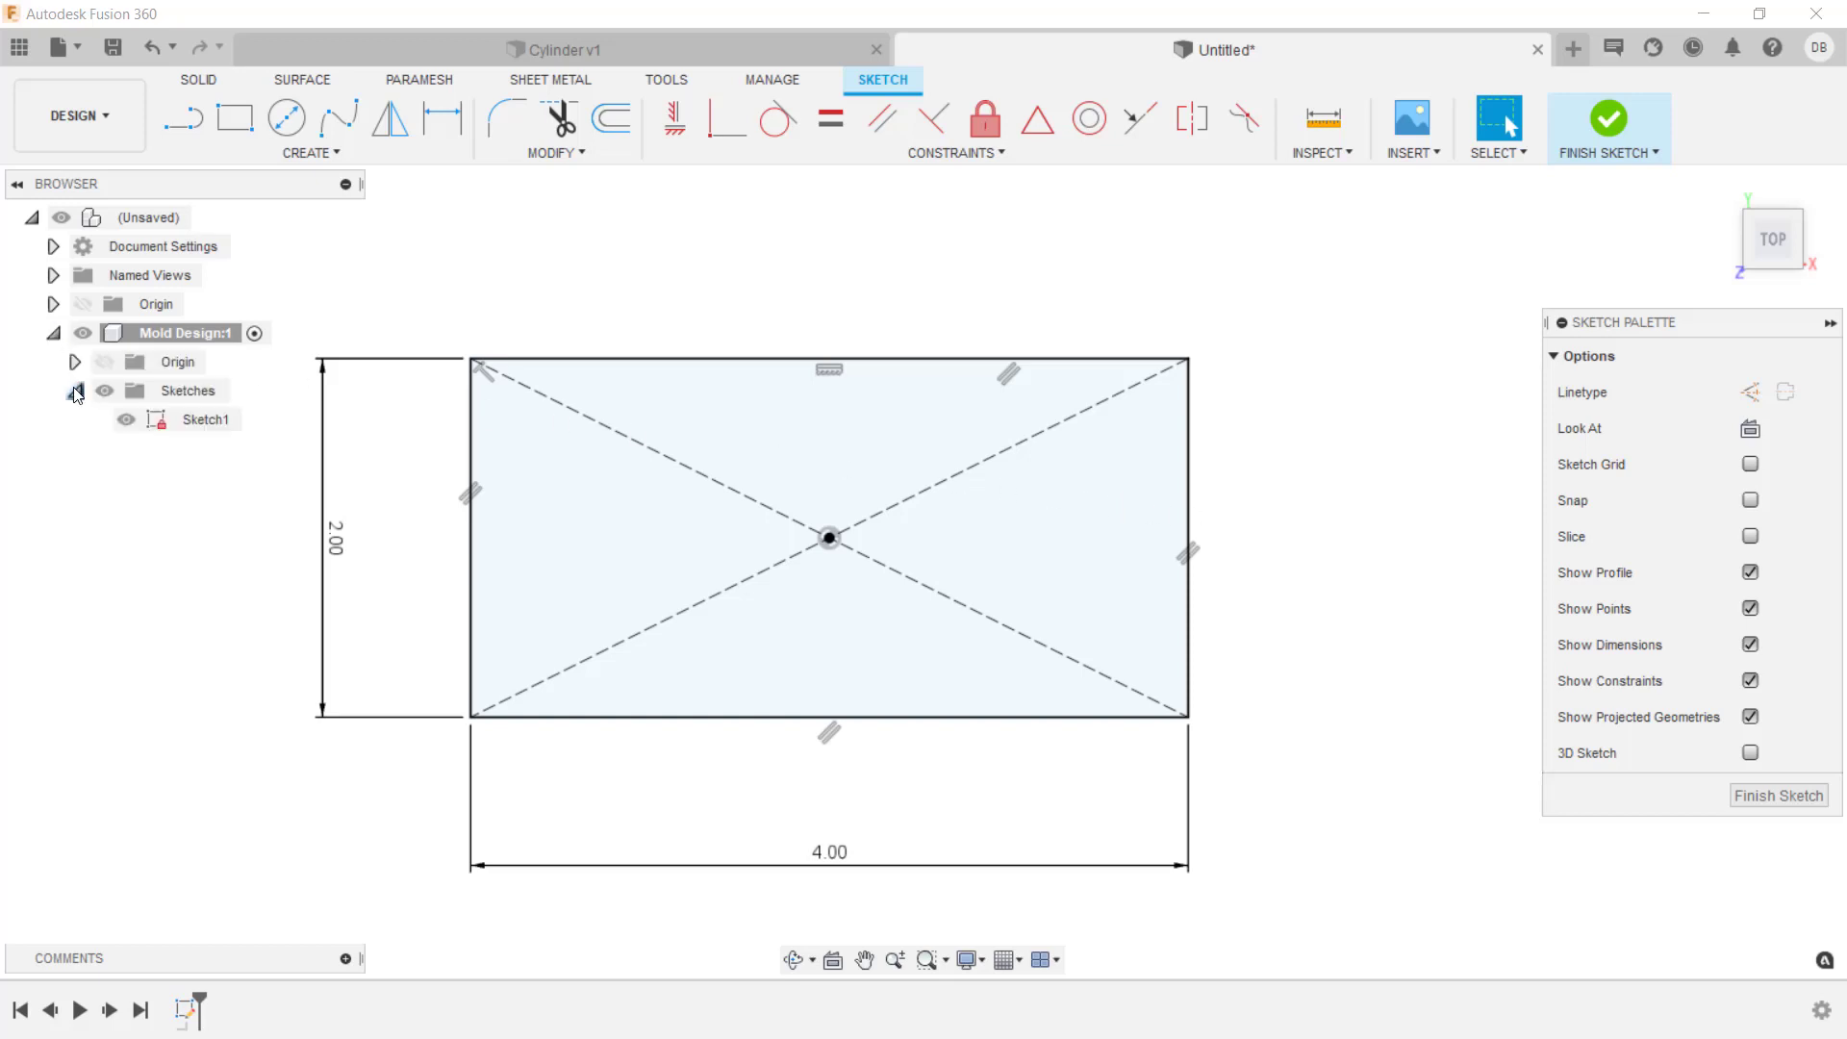
click(159, 431)
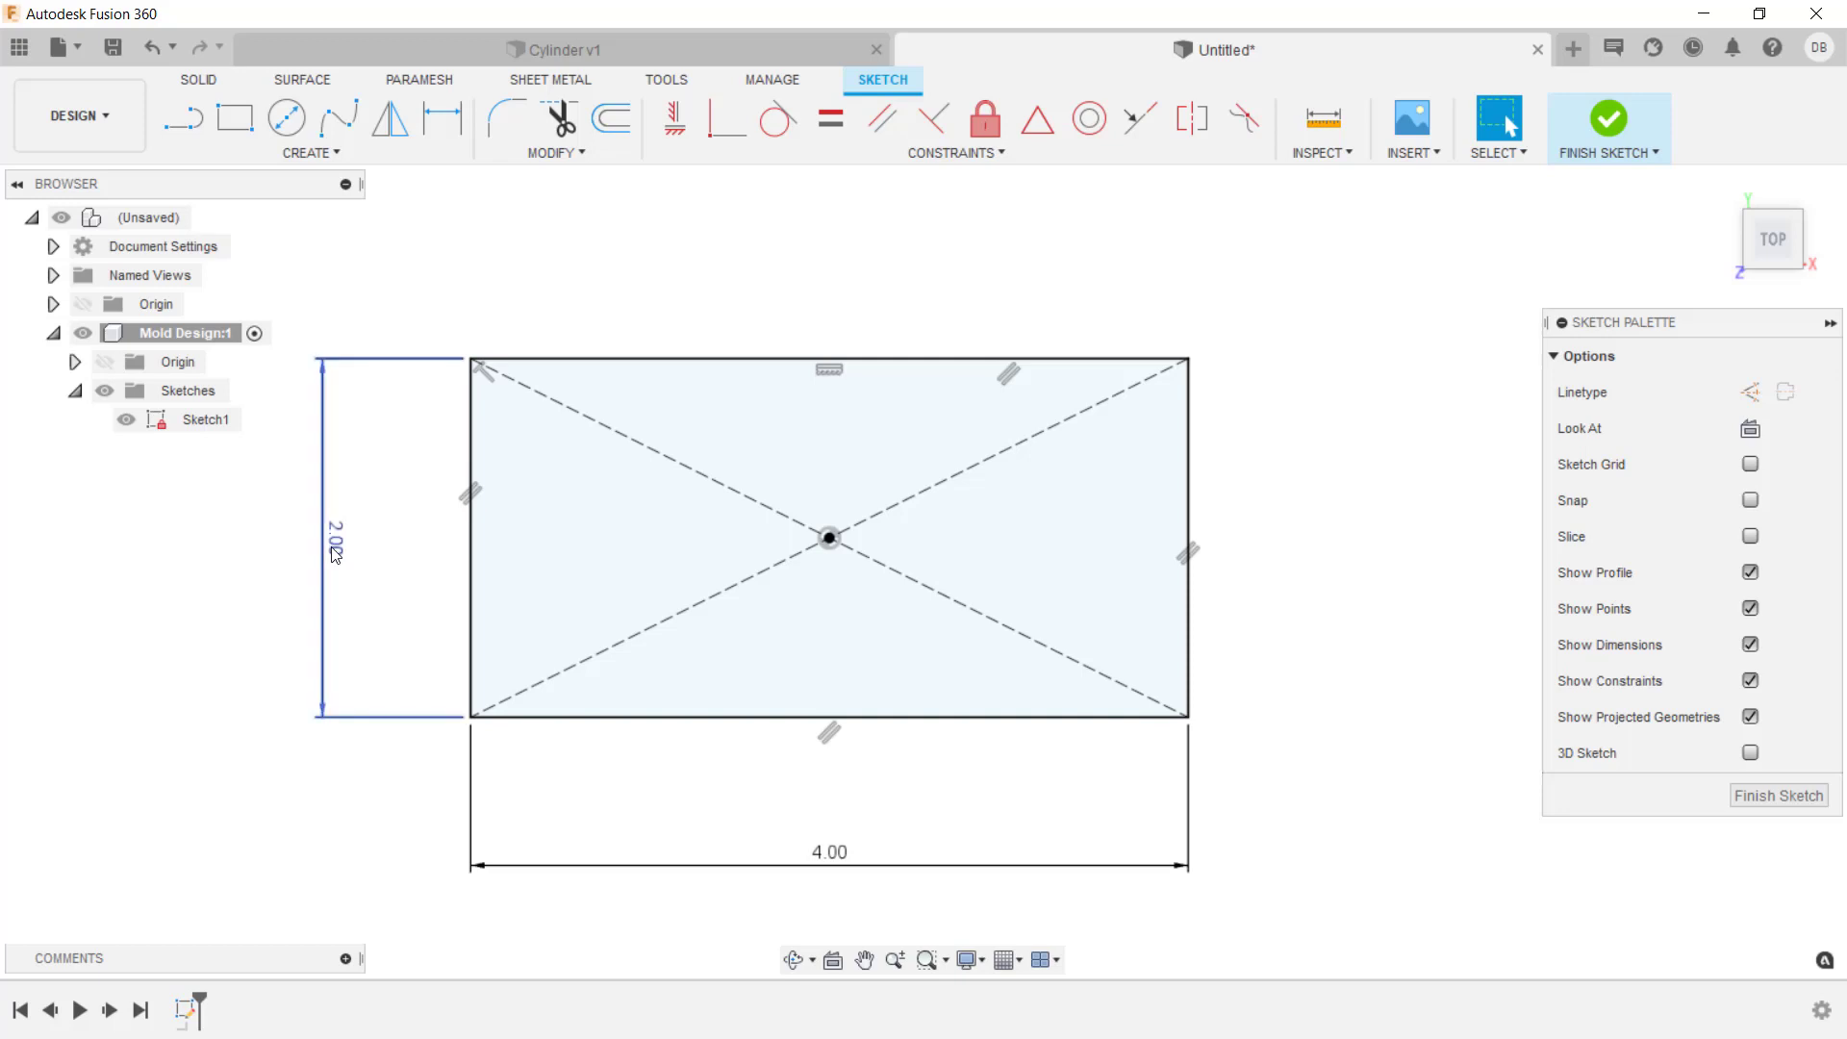
key(Delete)
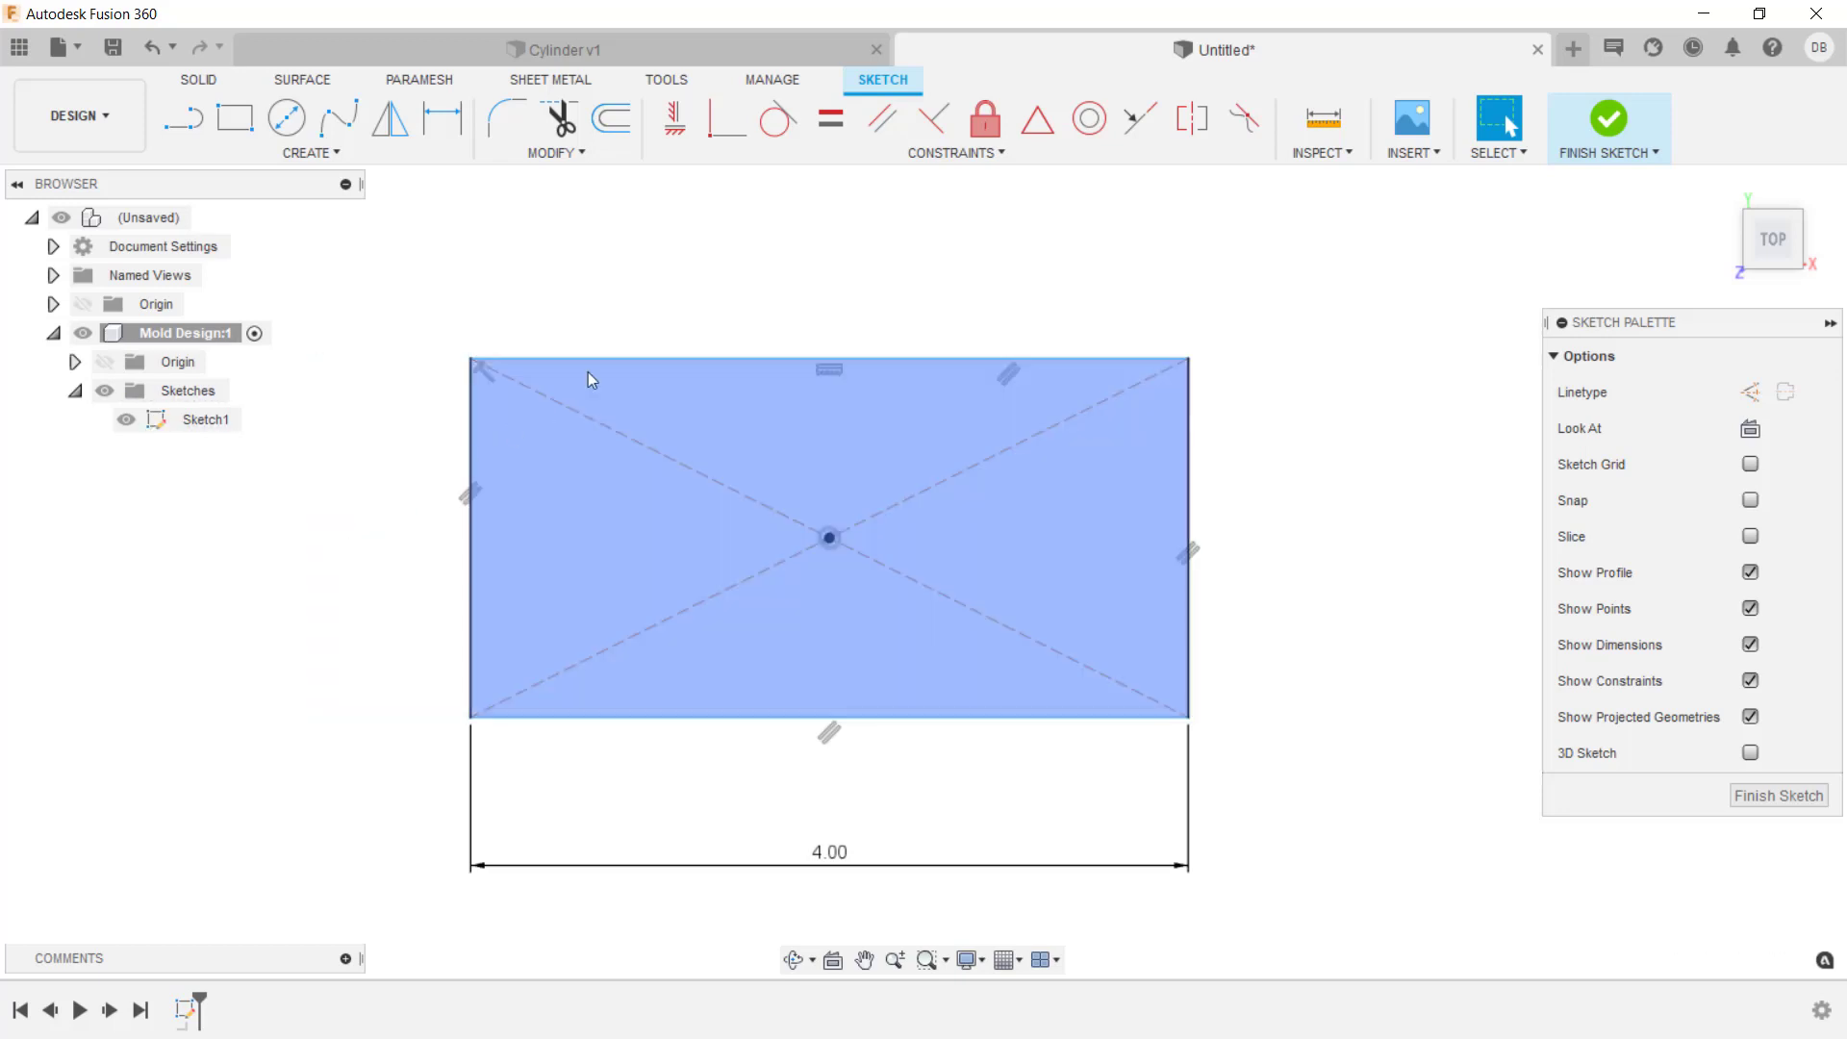
mouse_move(606, 365)
mouse_down()
mouse_move(582, 362)
mouse_move(582, 215)
mouse_move(581, 379)
mouse_move(495, 400)
mouse_up()
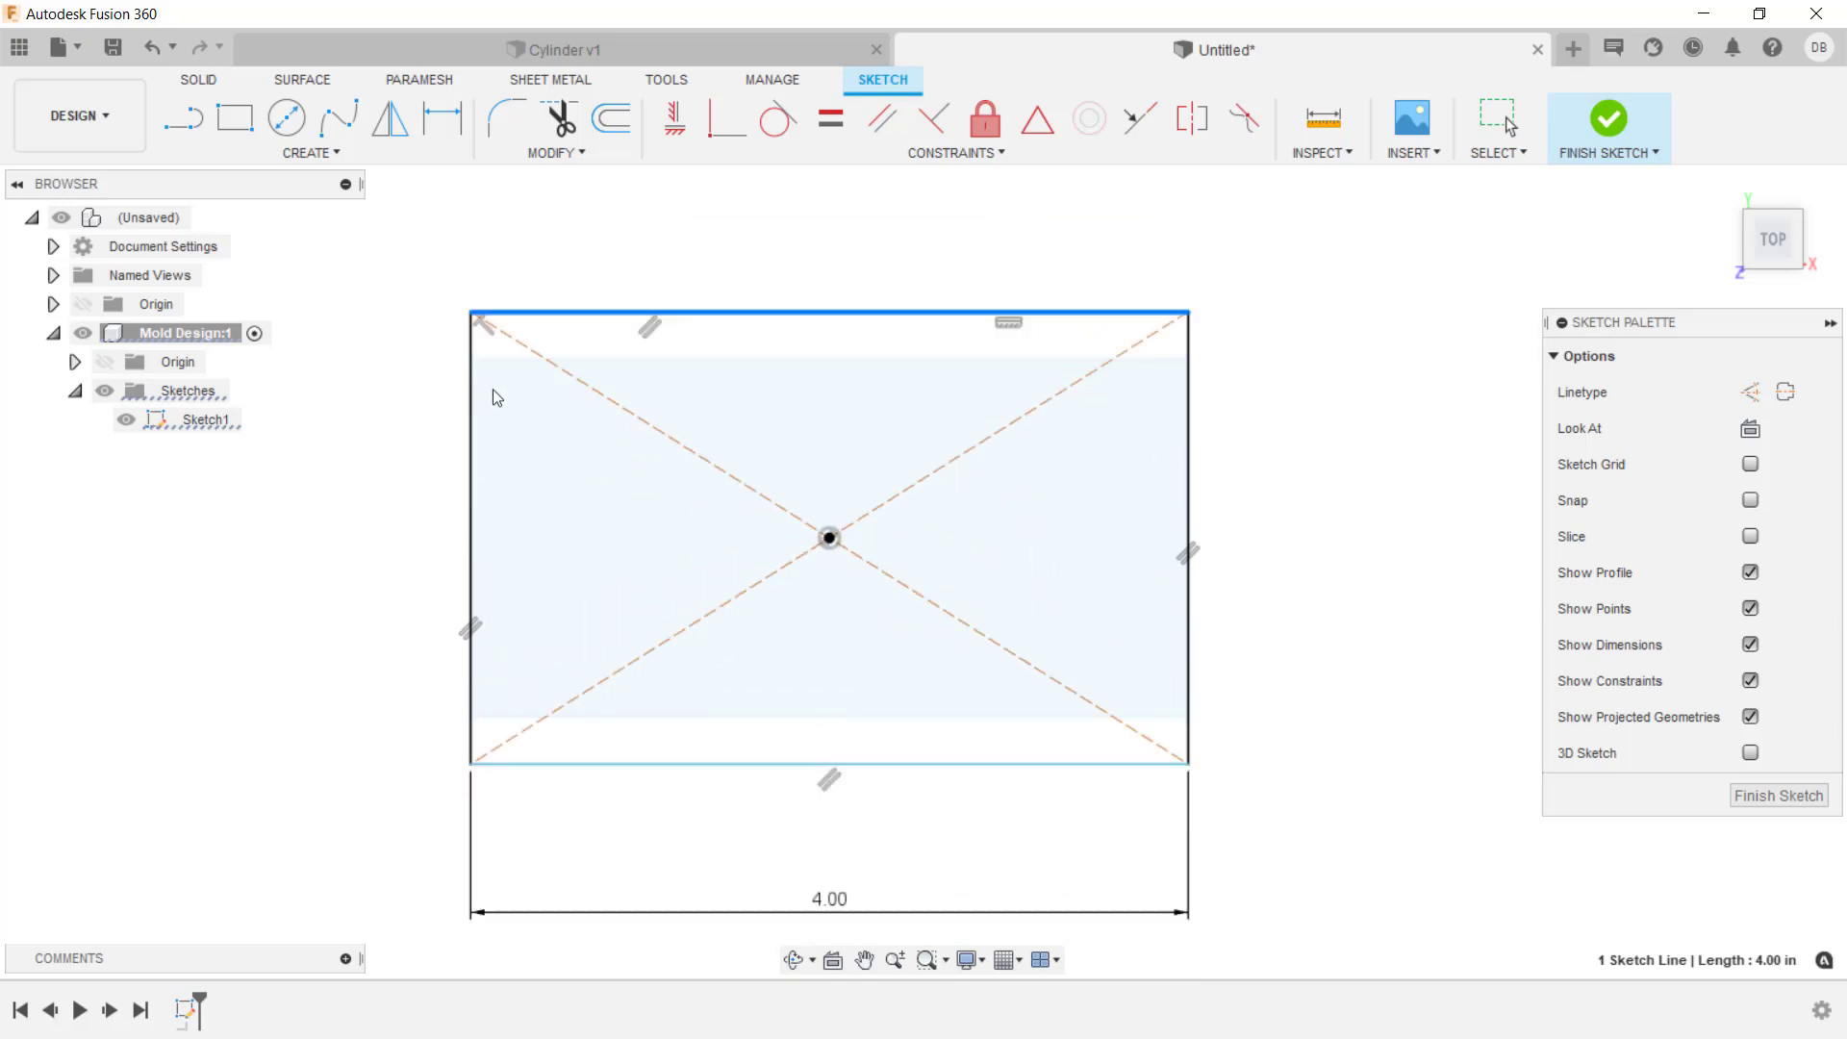
click(176, 444)
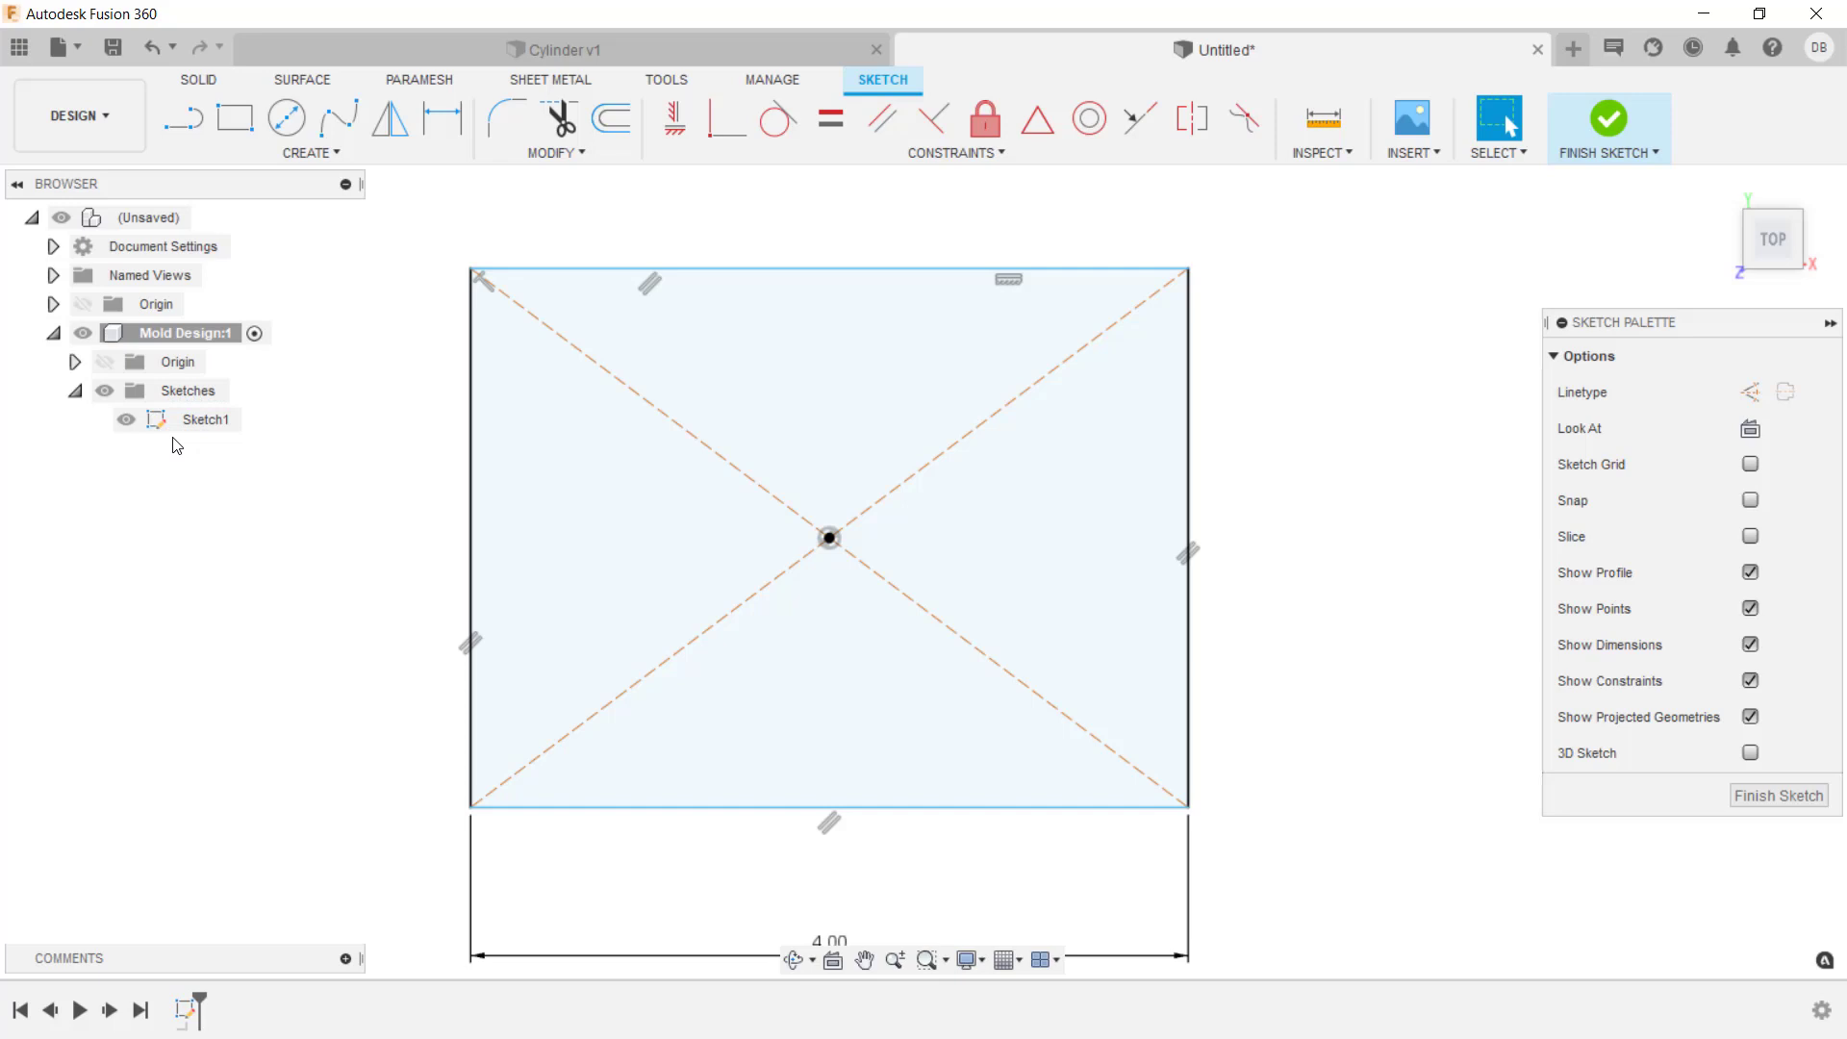
Apply an Equal constraint between the rectangle's upper and left edges to make it square, and finish the sketch
click(828, 123)
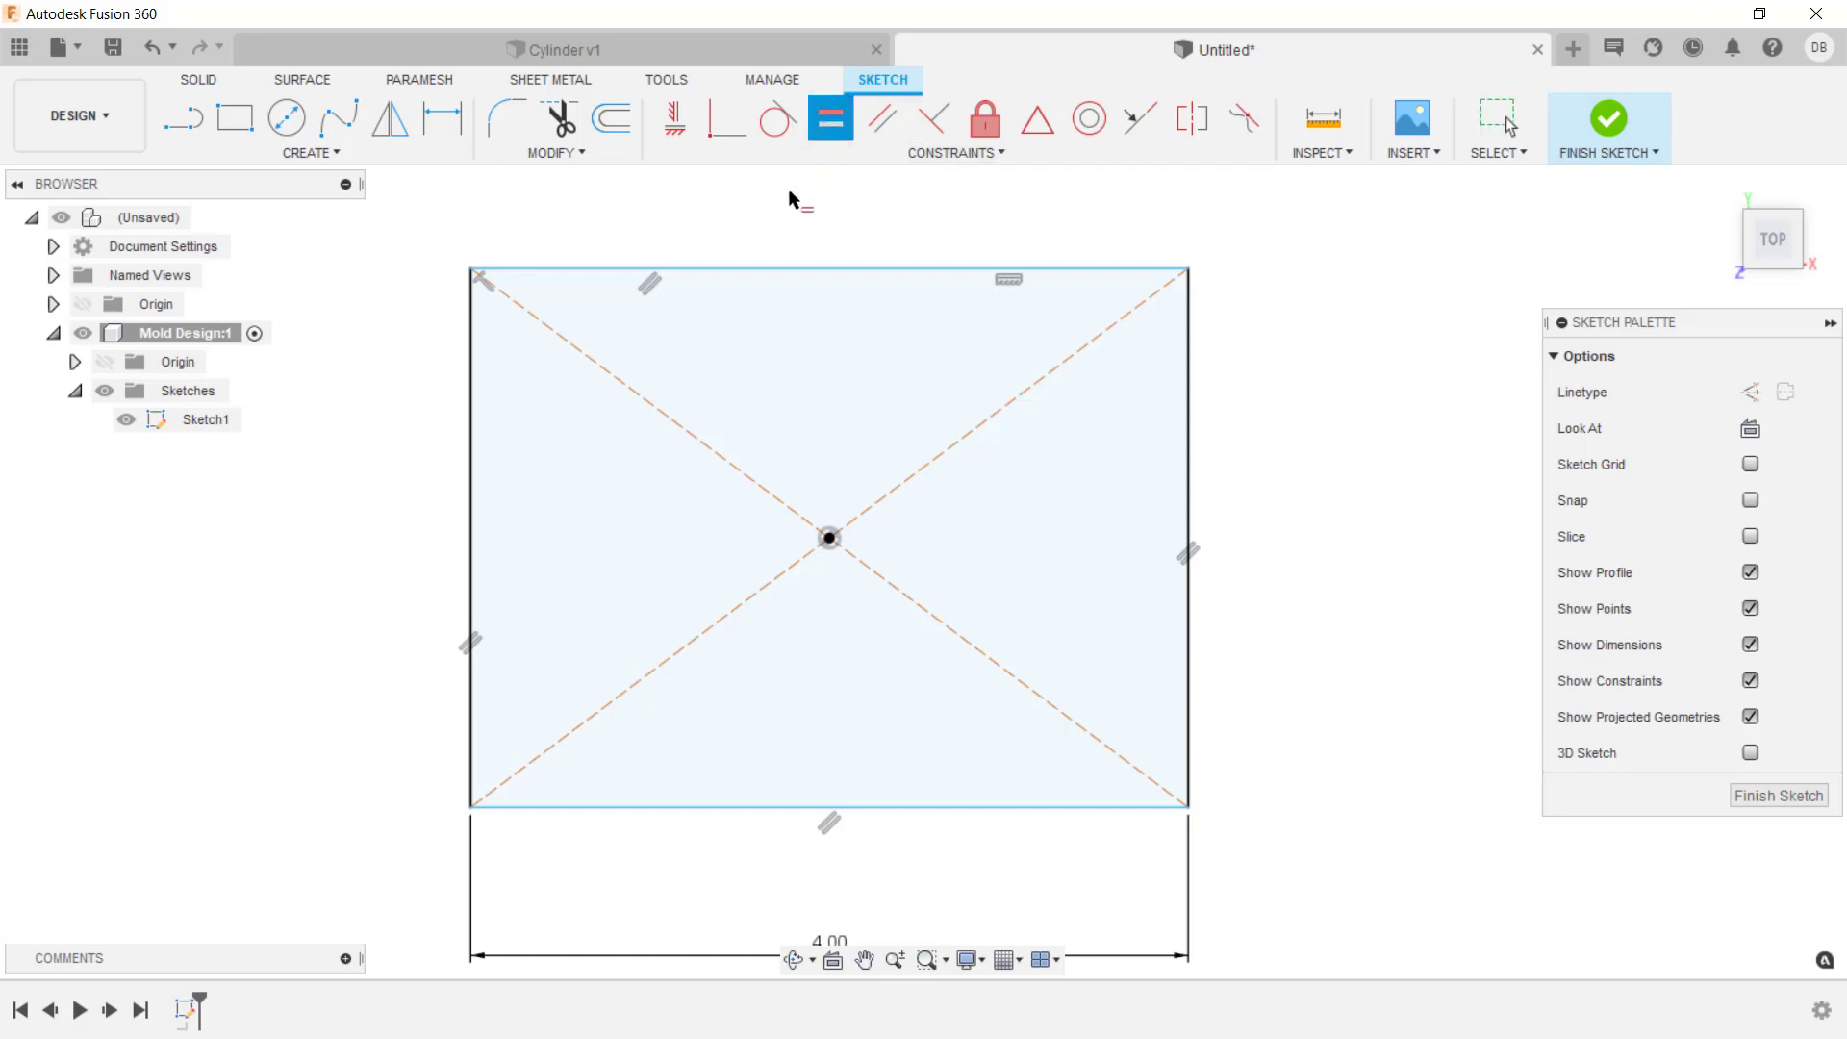
click(755, 270)
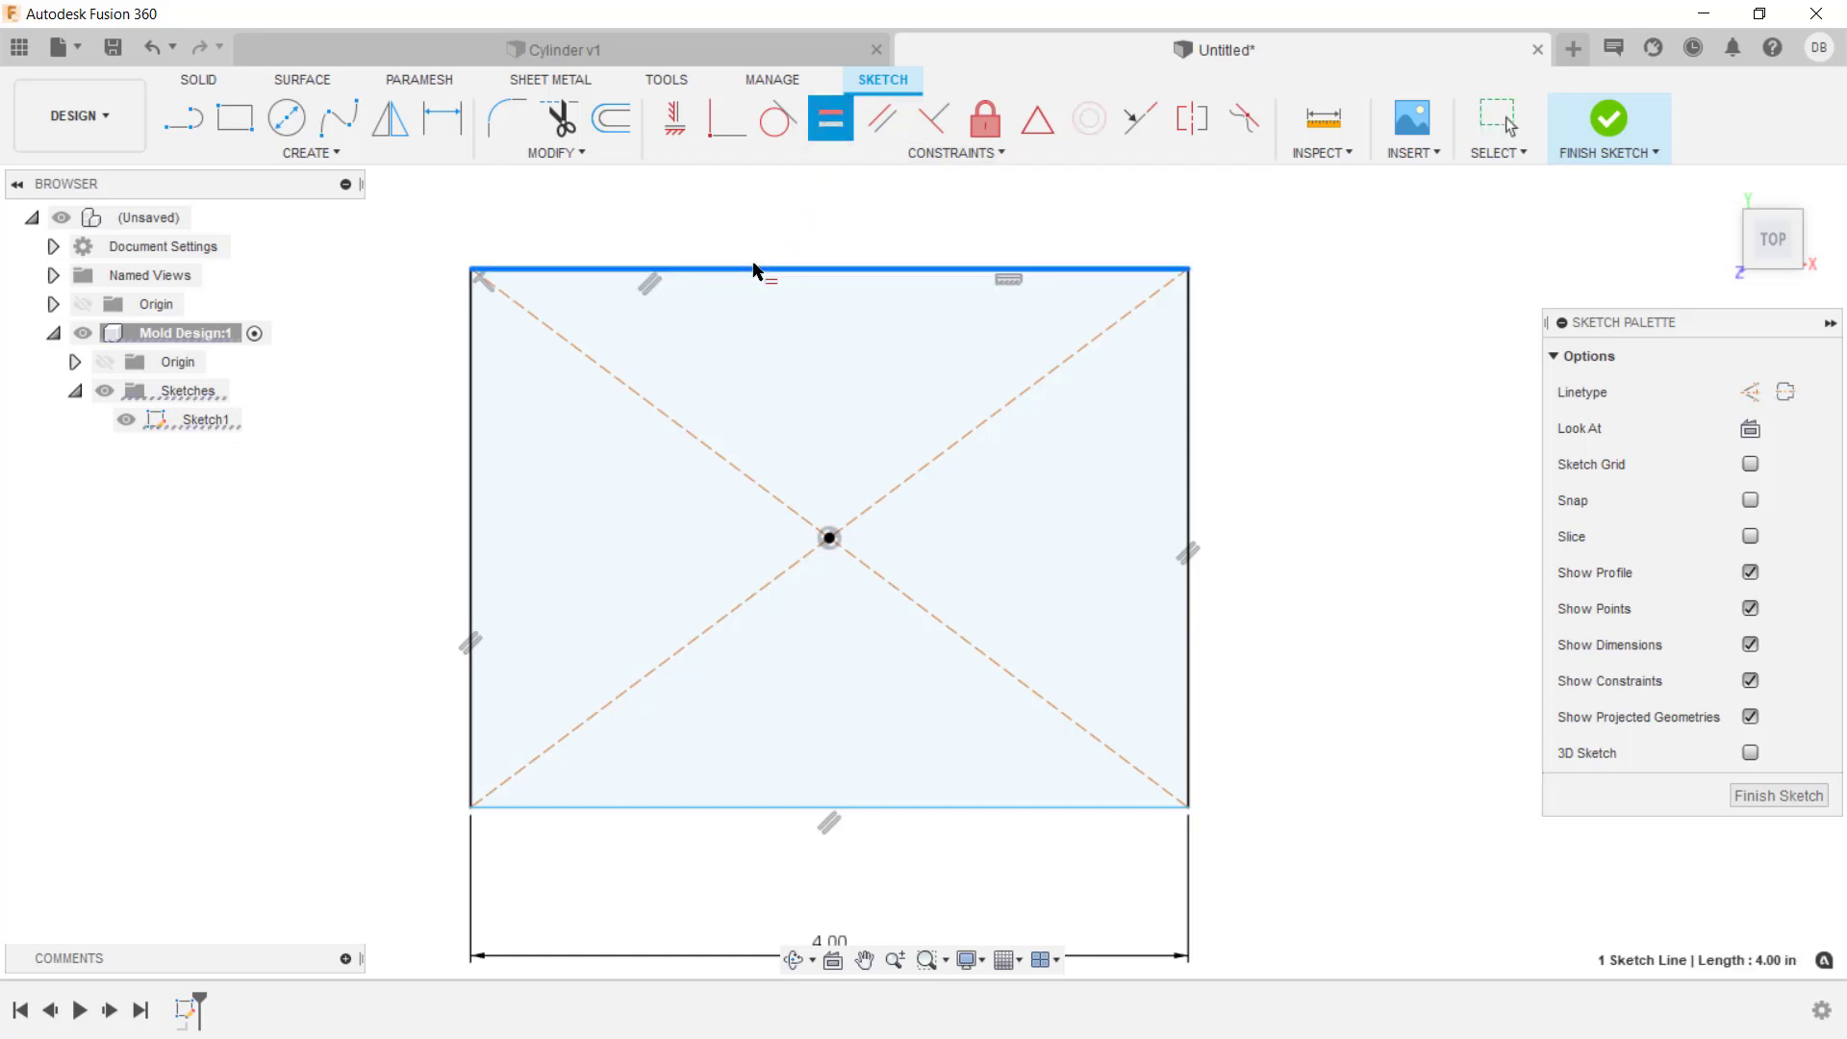
click(472, 442)
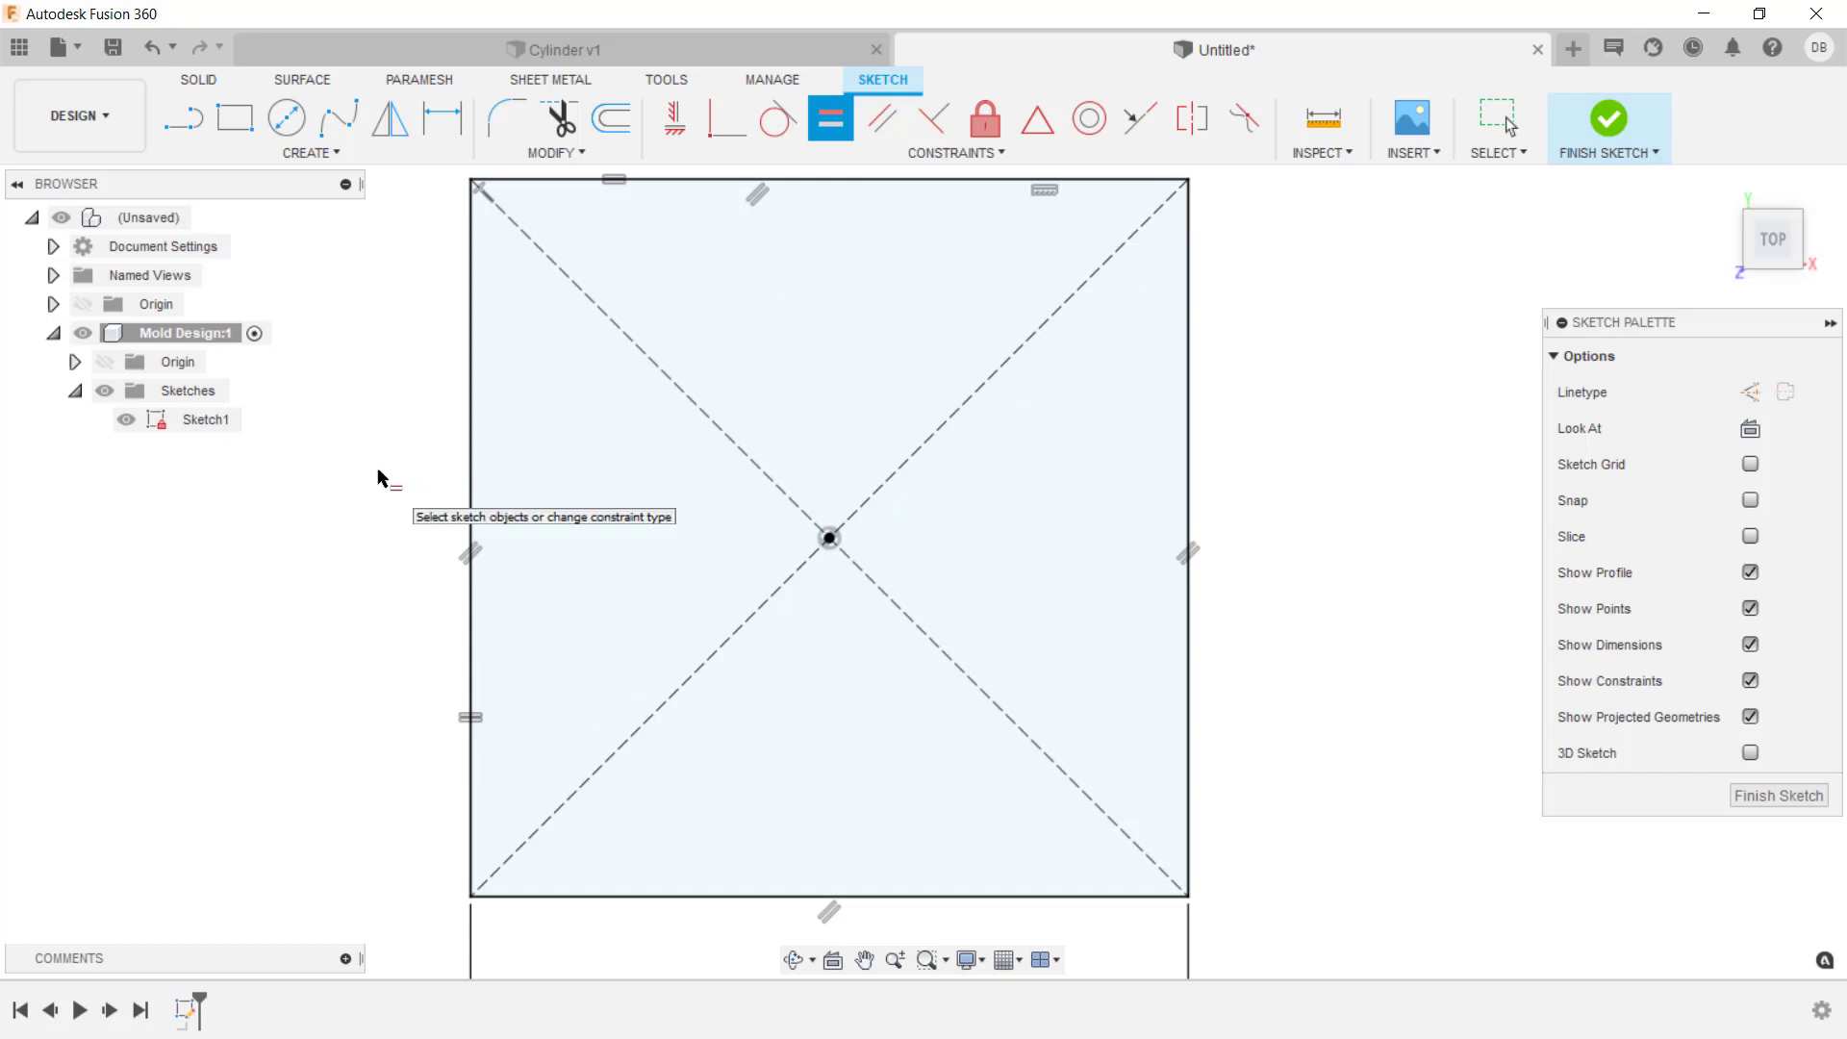
scroll(382, 476, down, 1)
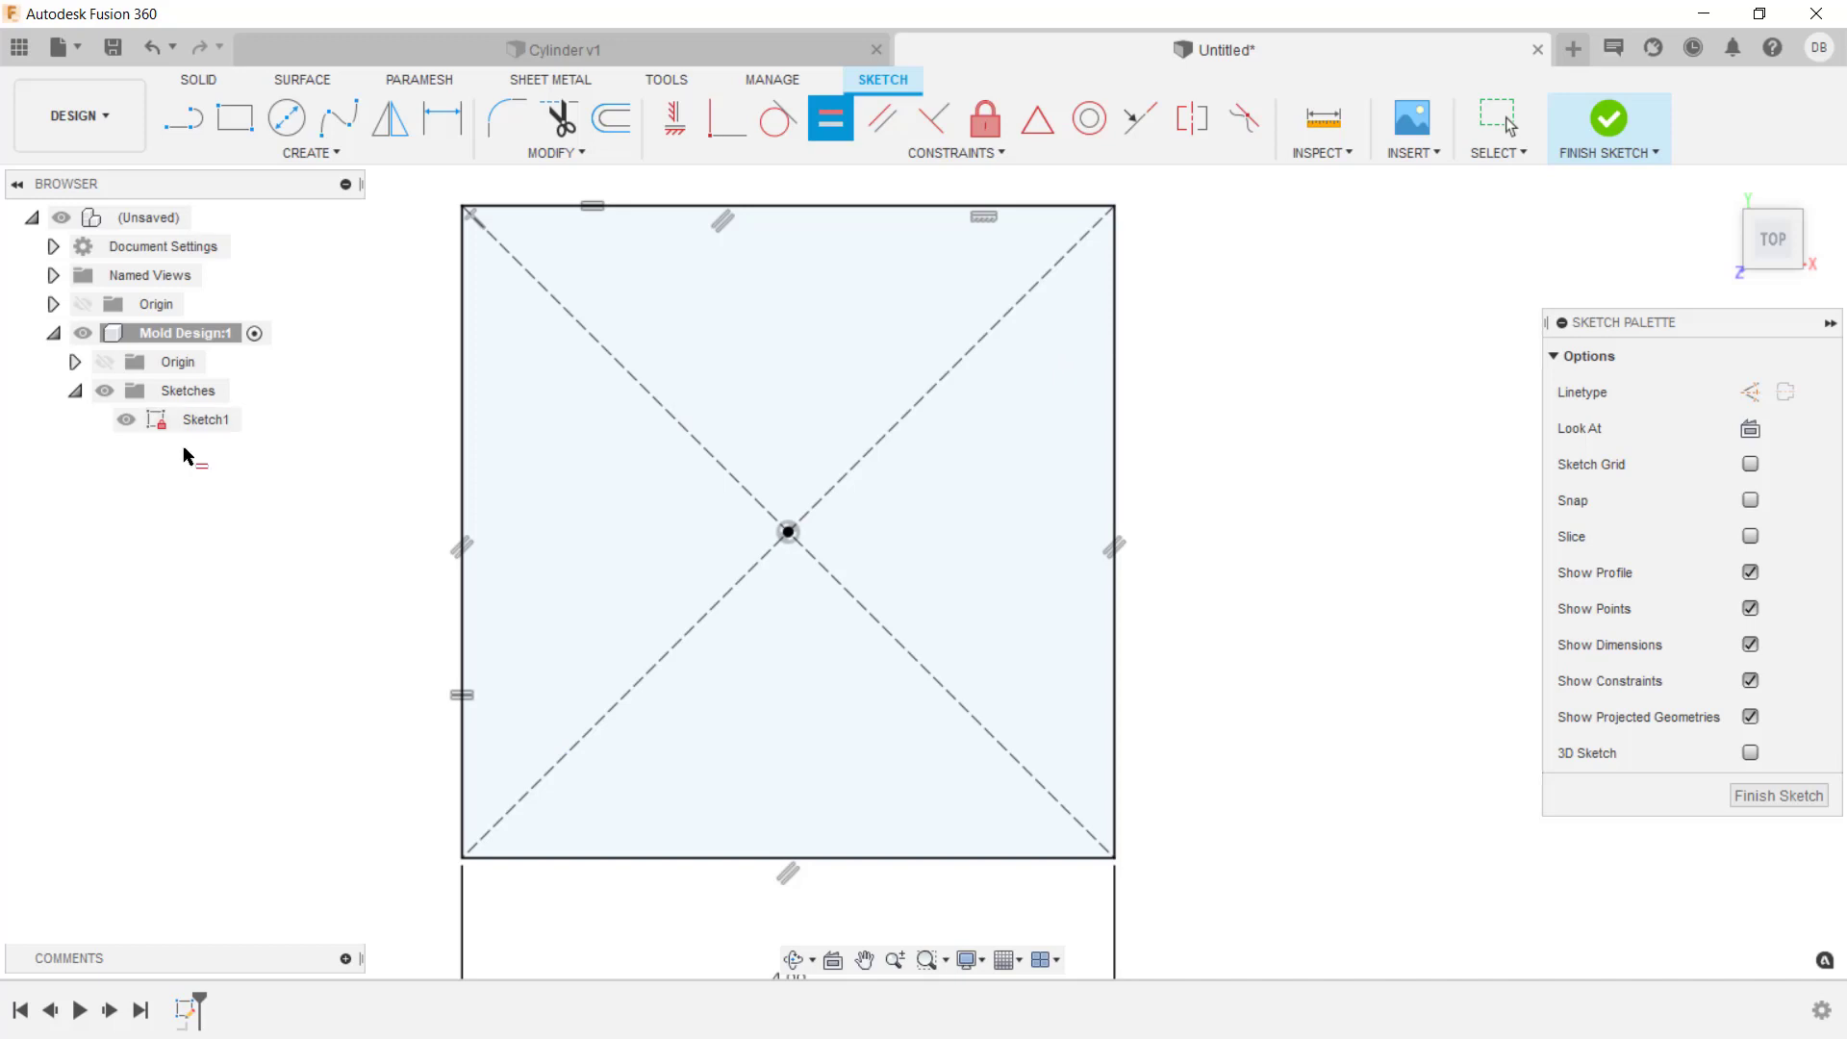
click(1620, 121)
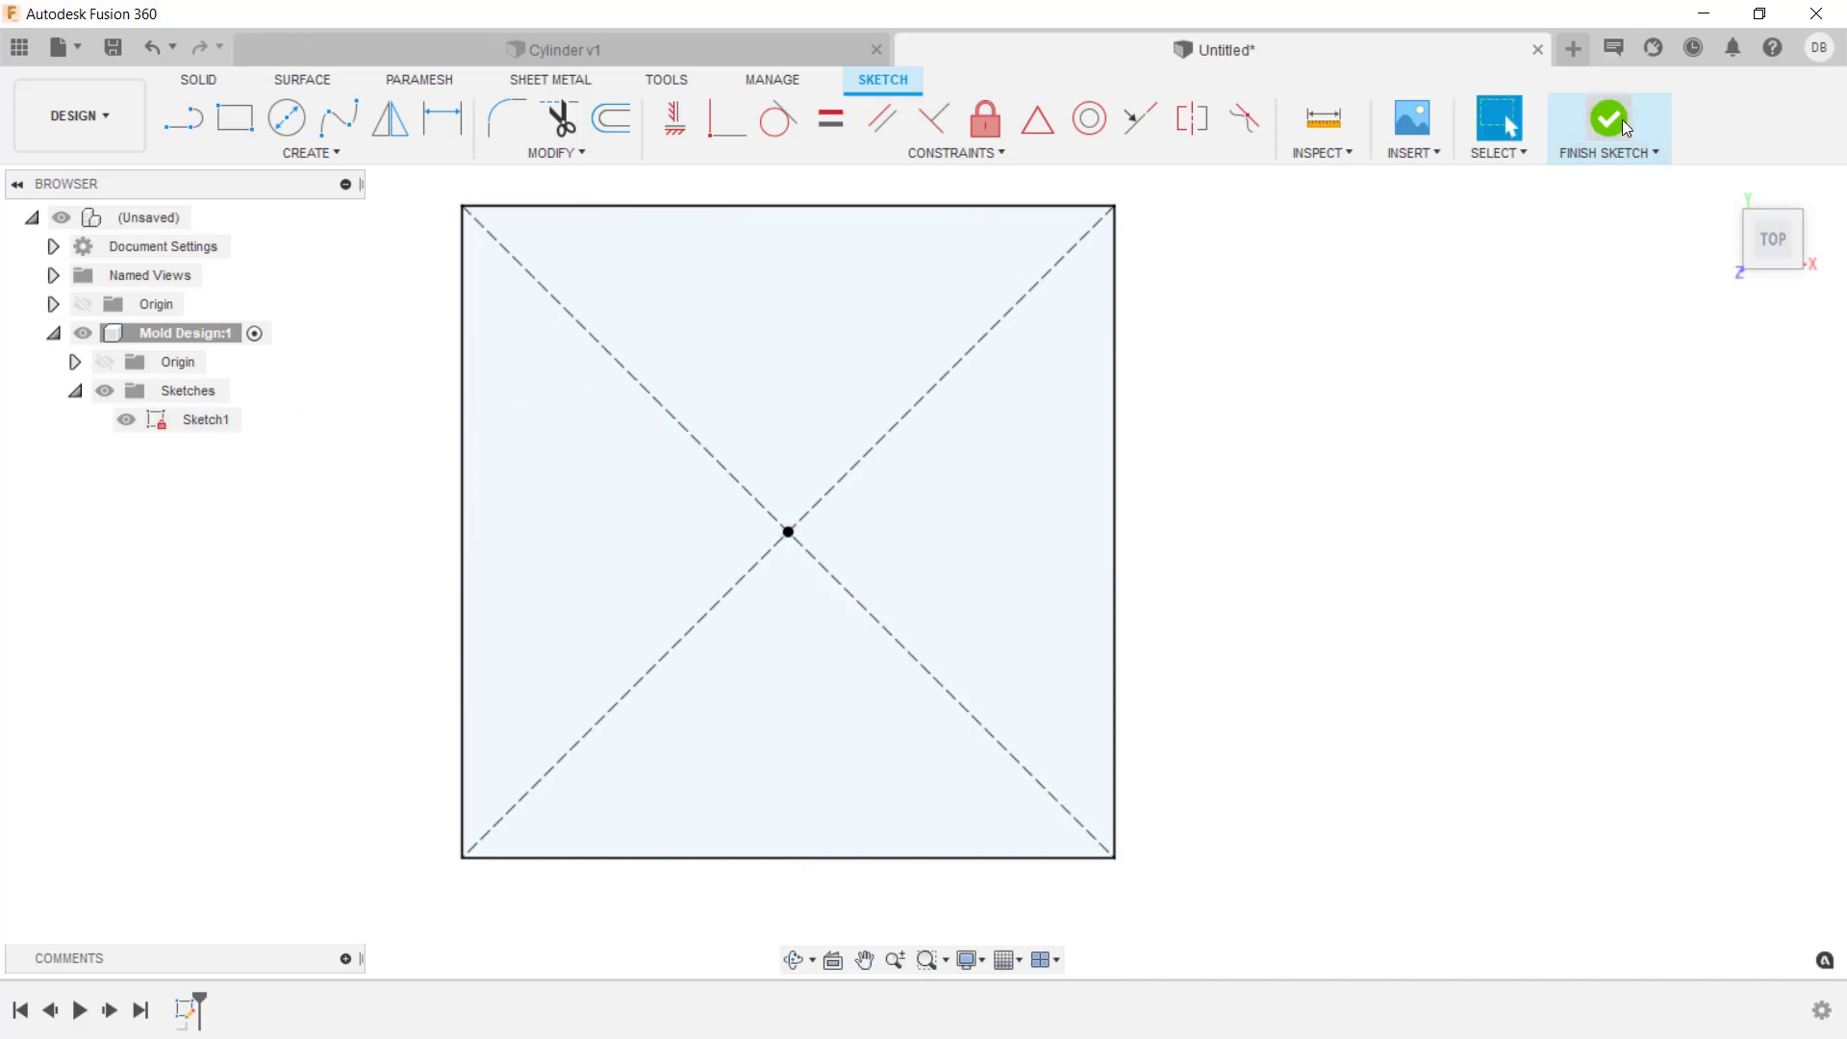
click(1724, 185)
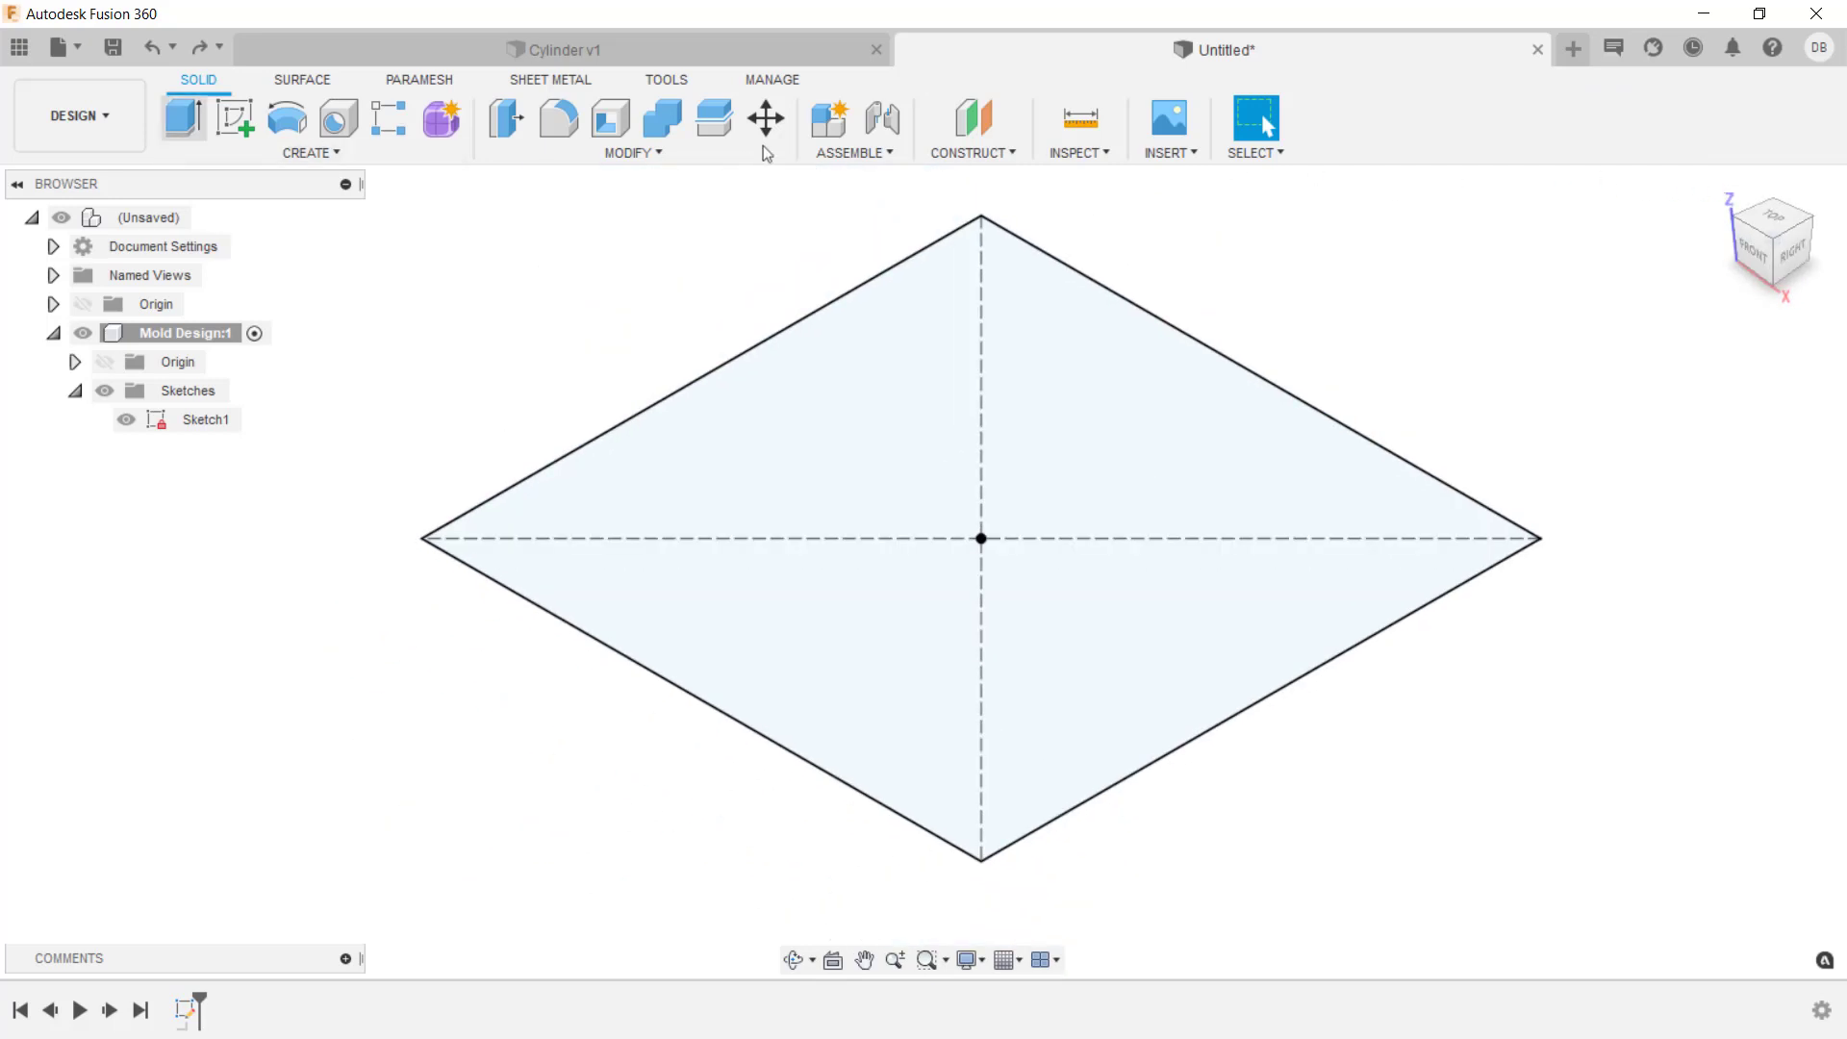
Extrude the square profile 2 in upward on one side as a new body, and expand the component's Bodies folder
click(183, 123)
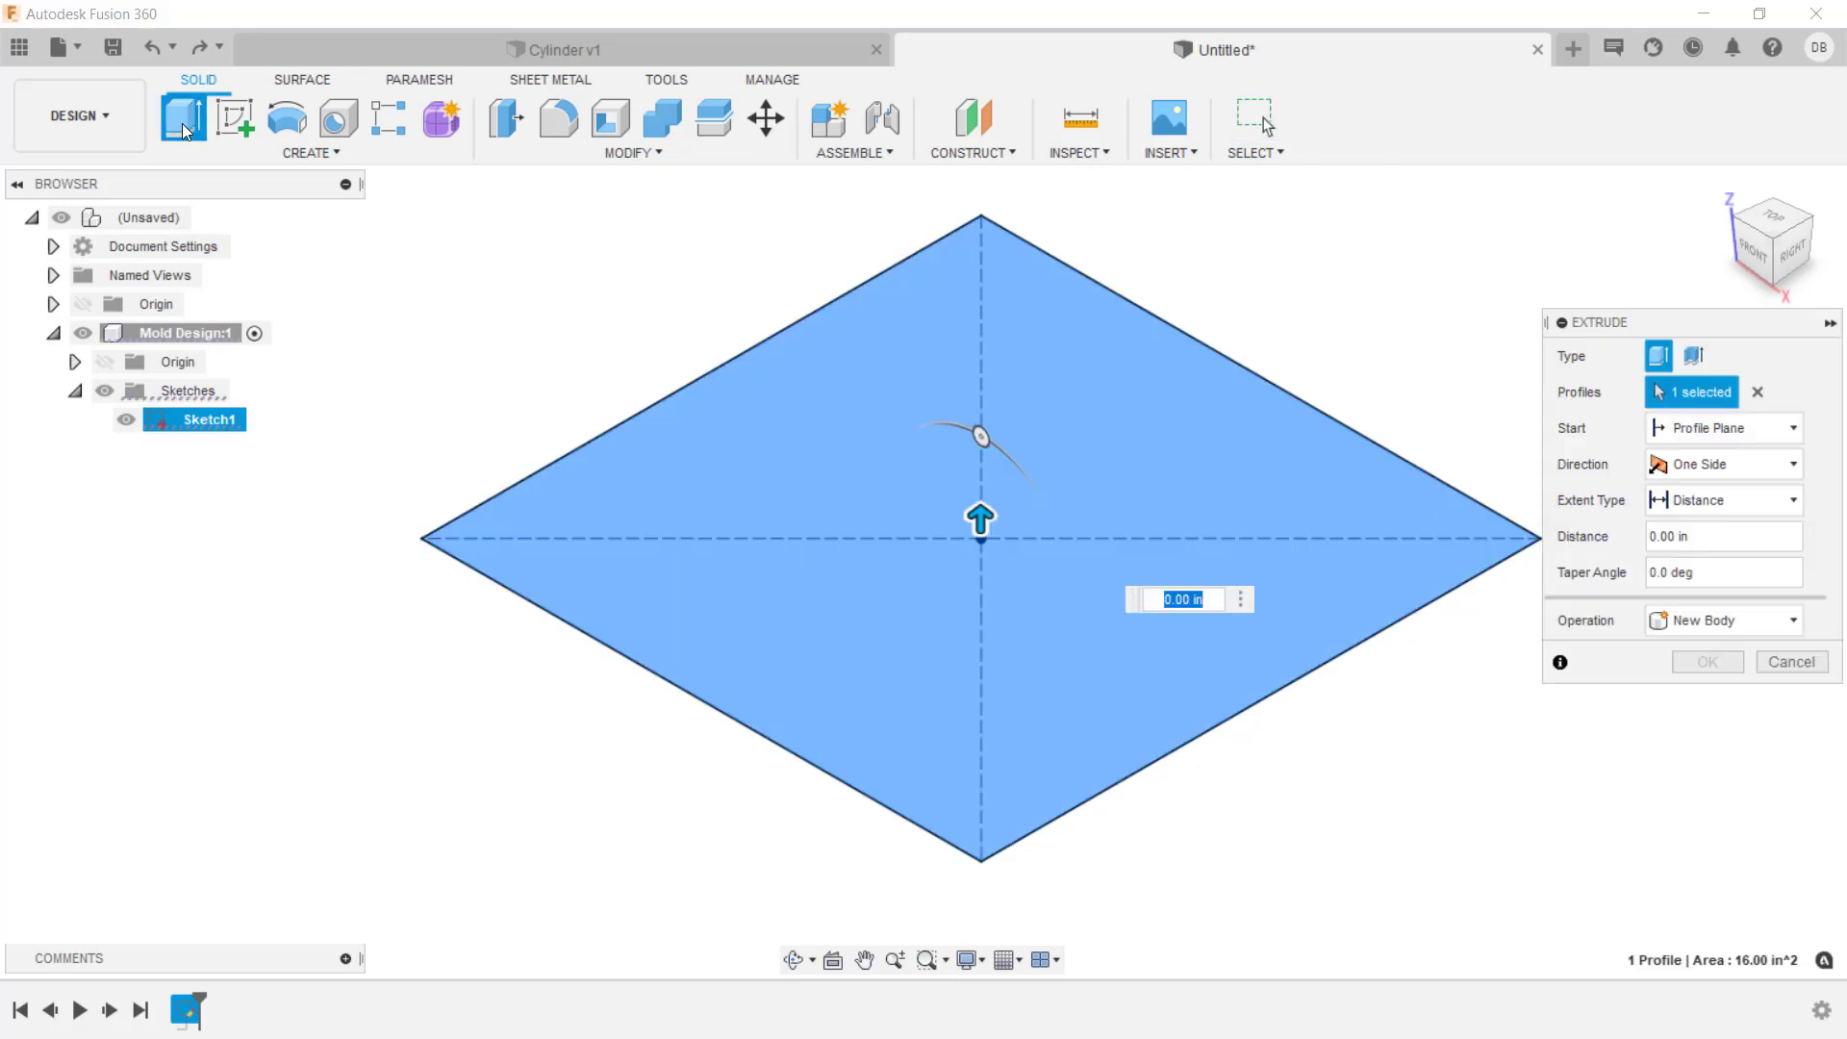
drag(978, 516, 1007, 294)
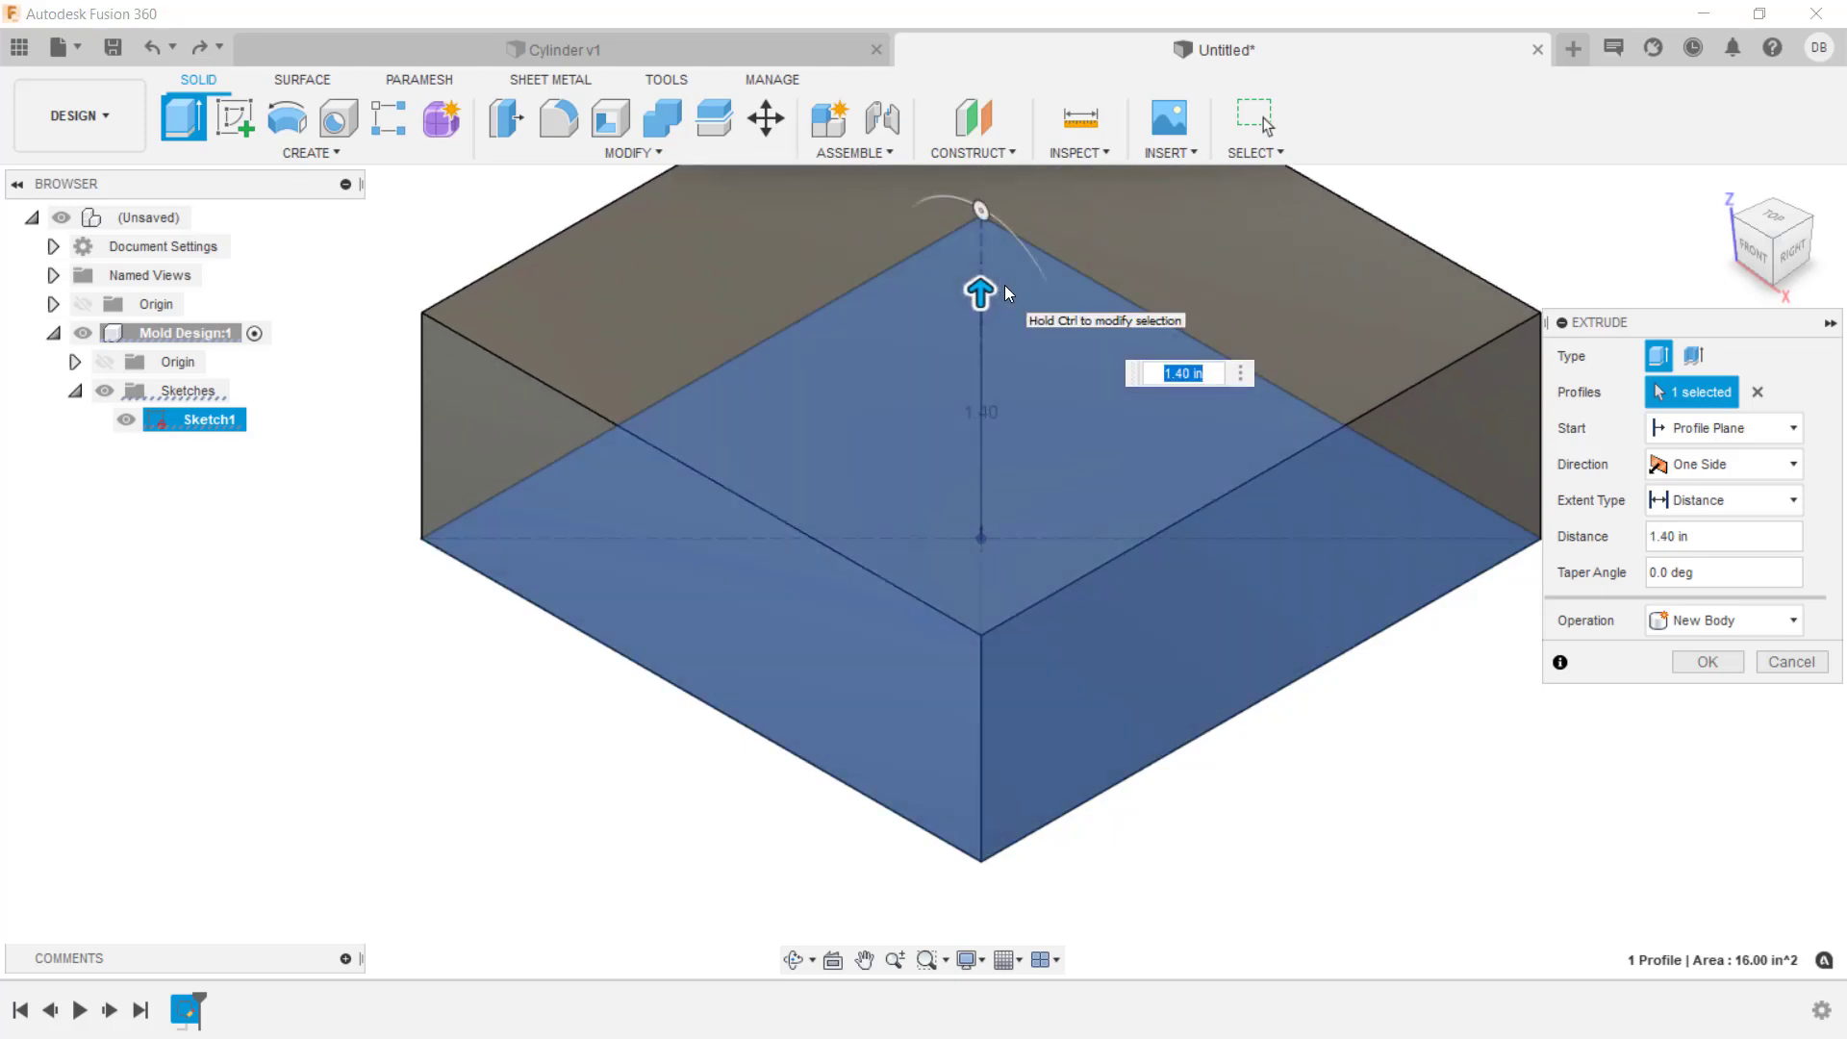
text(2)
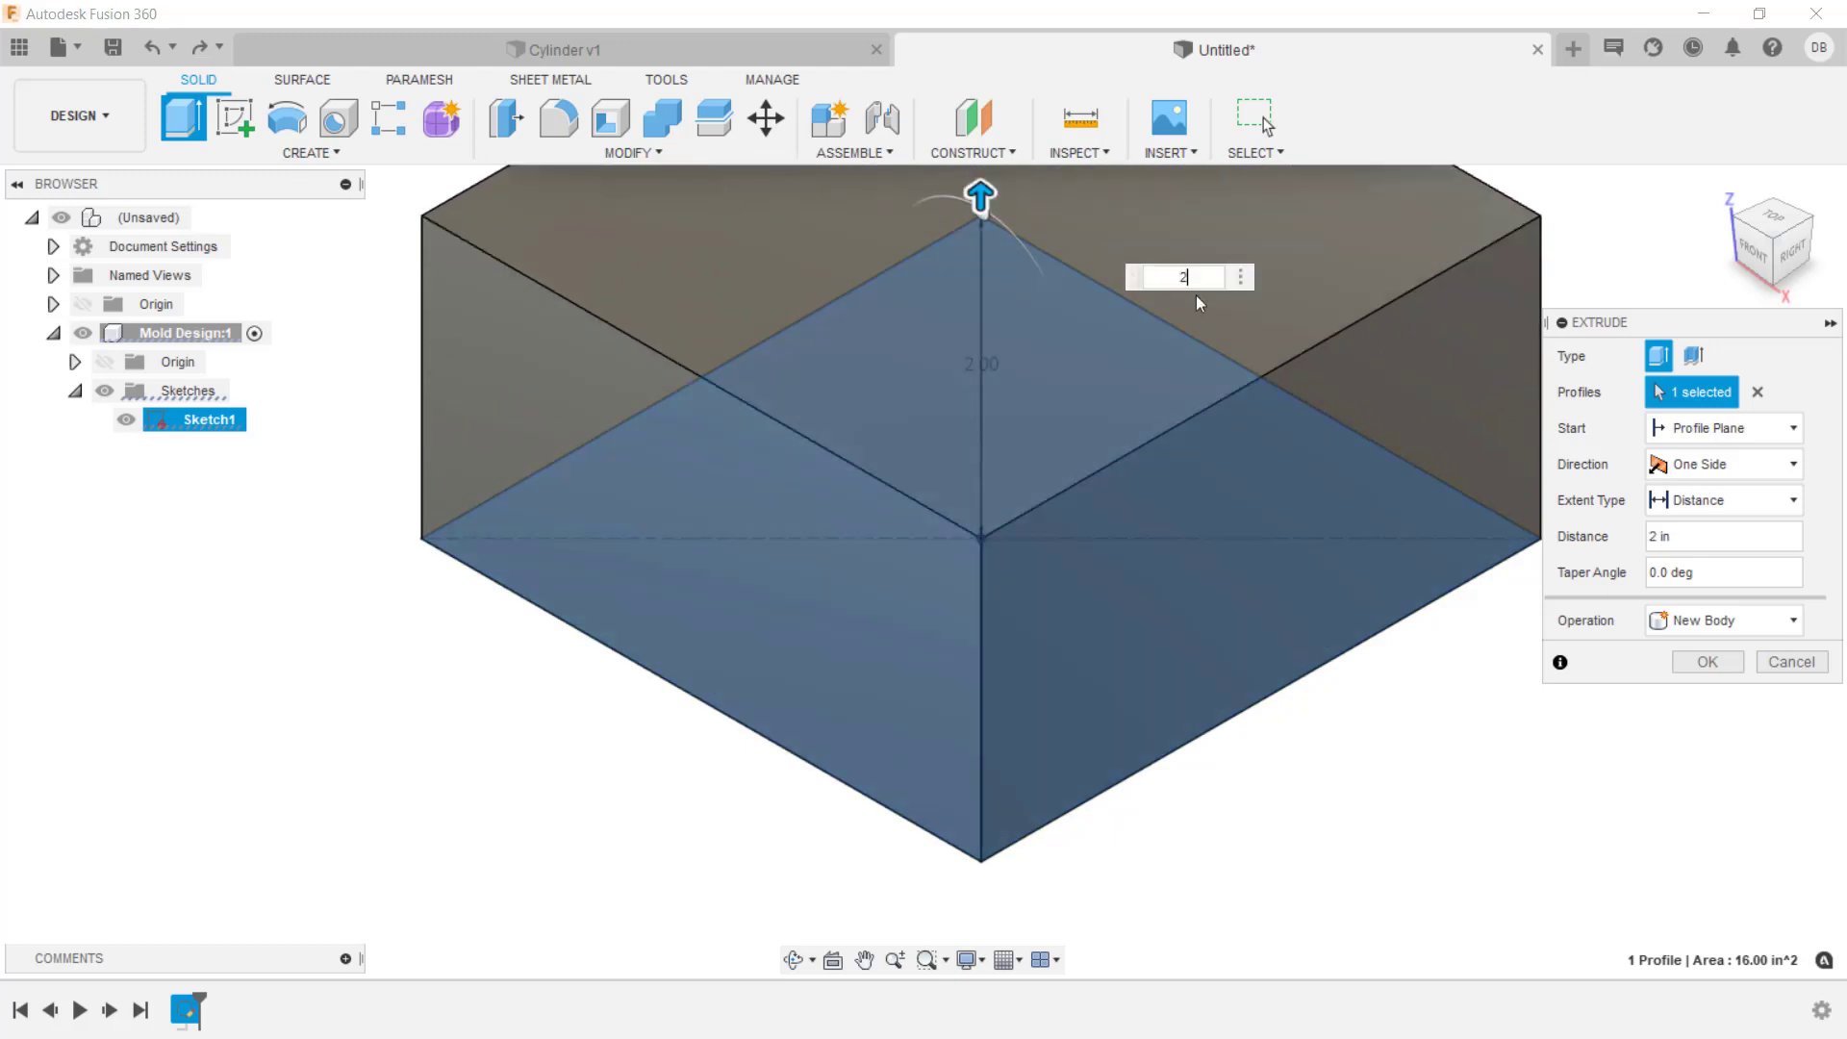
drag(1664, 323, 1589, 283)
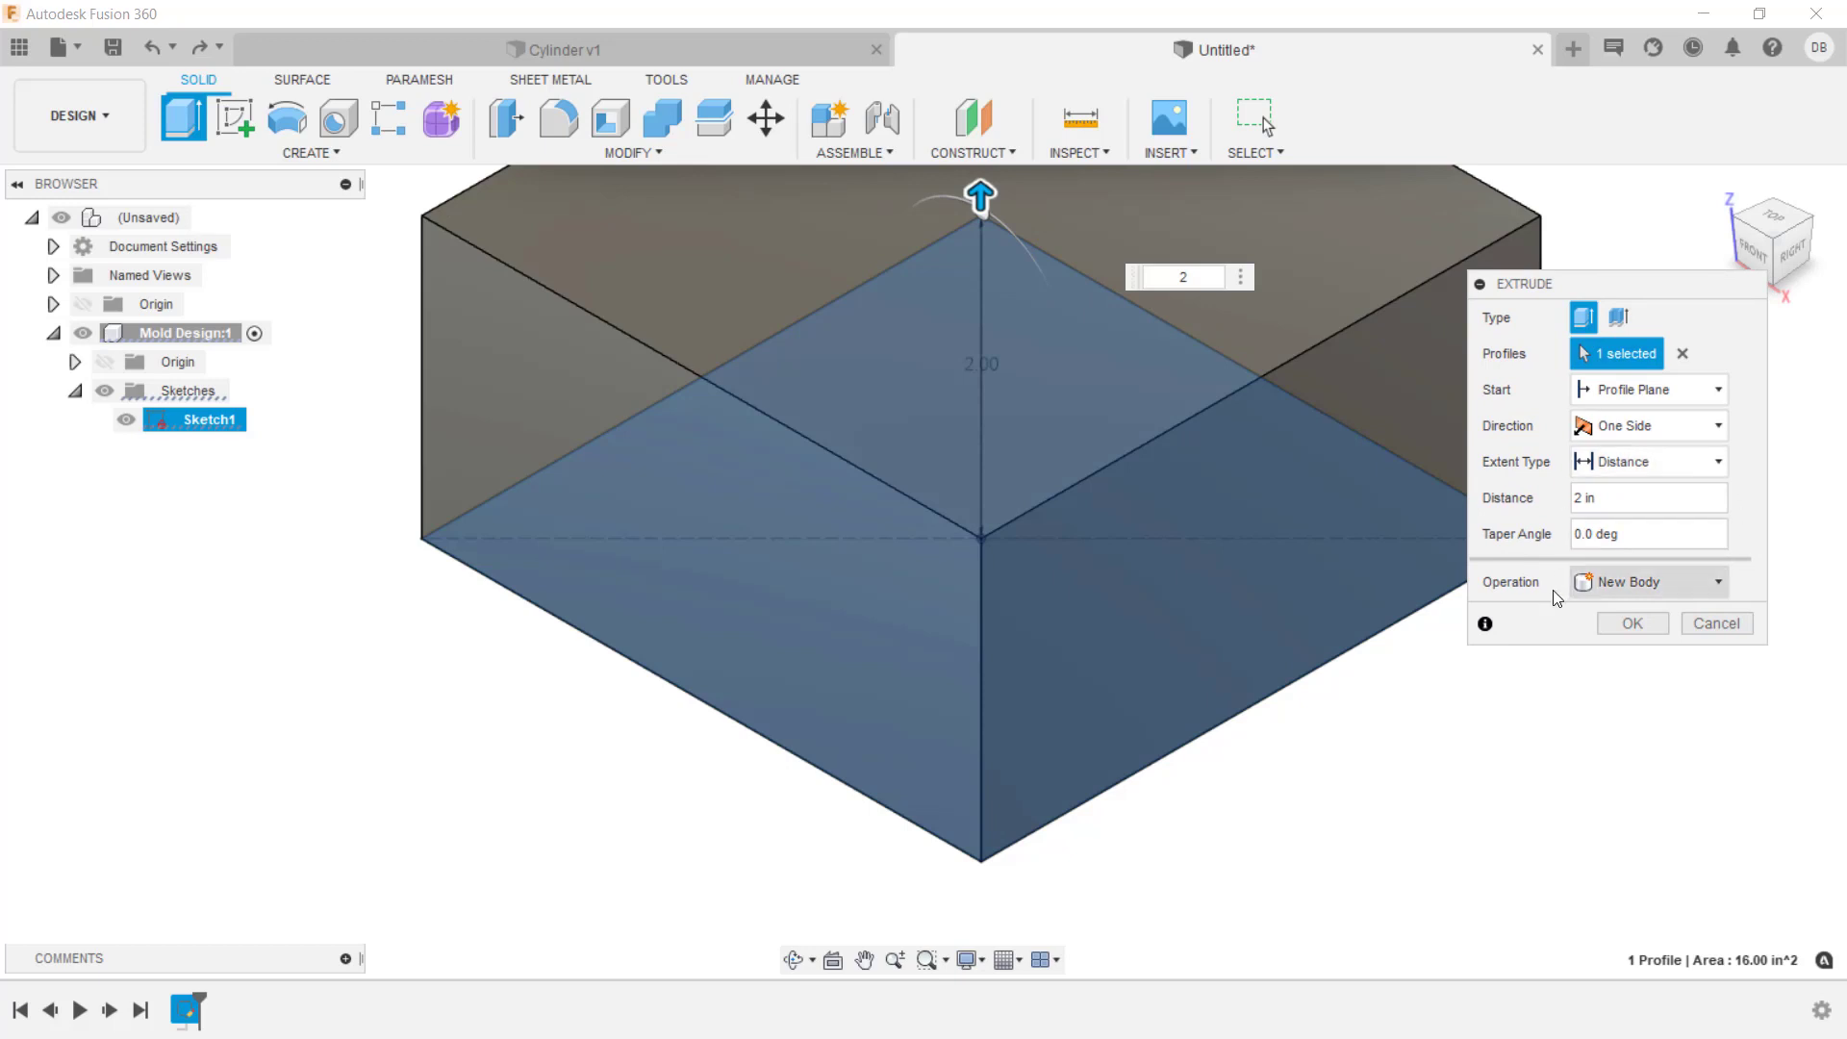
click(1665, 583)
click(1666, 584)
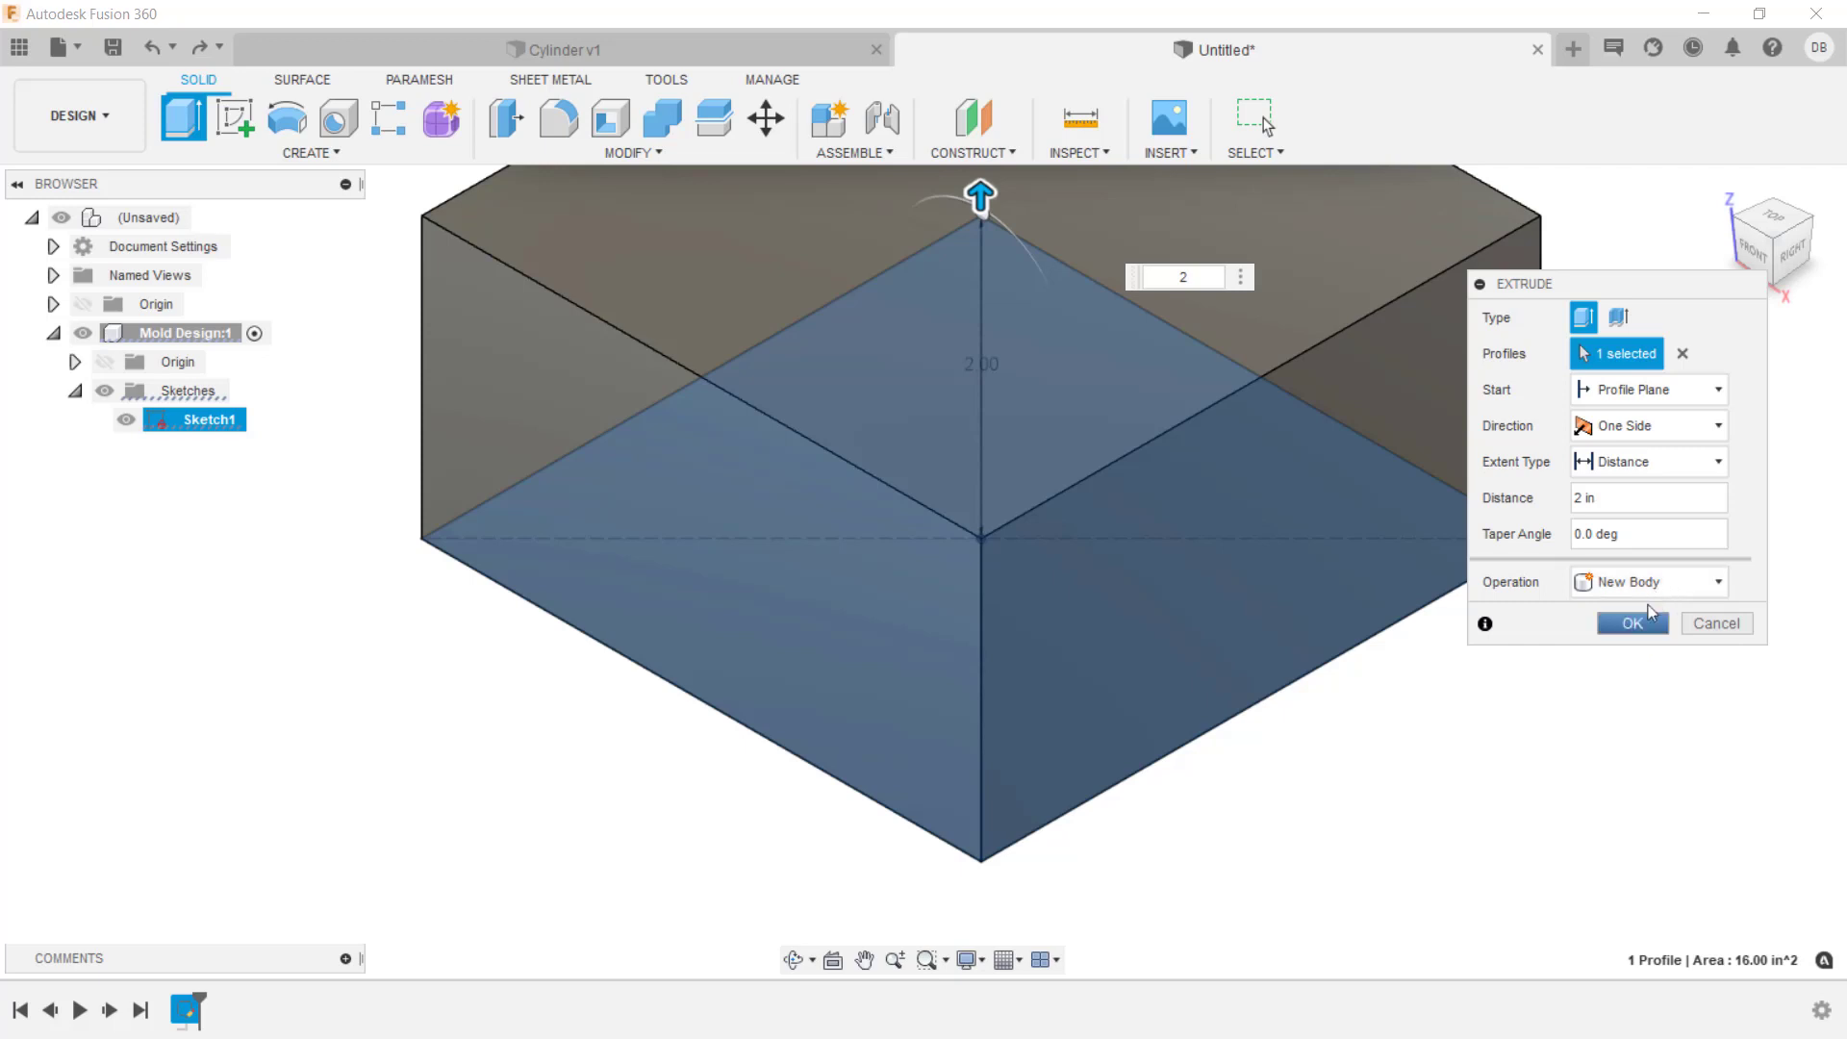
click(1633, 623)
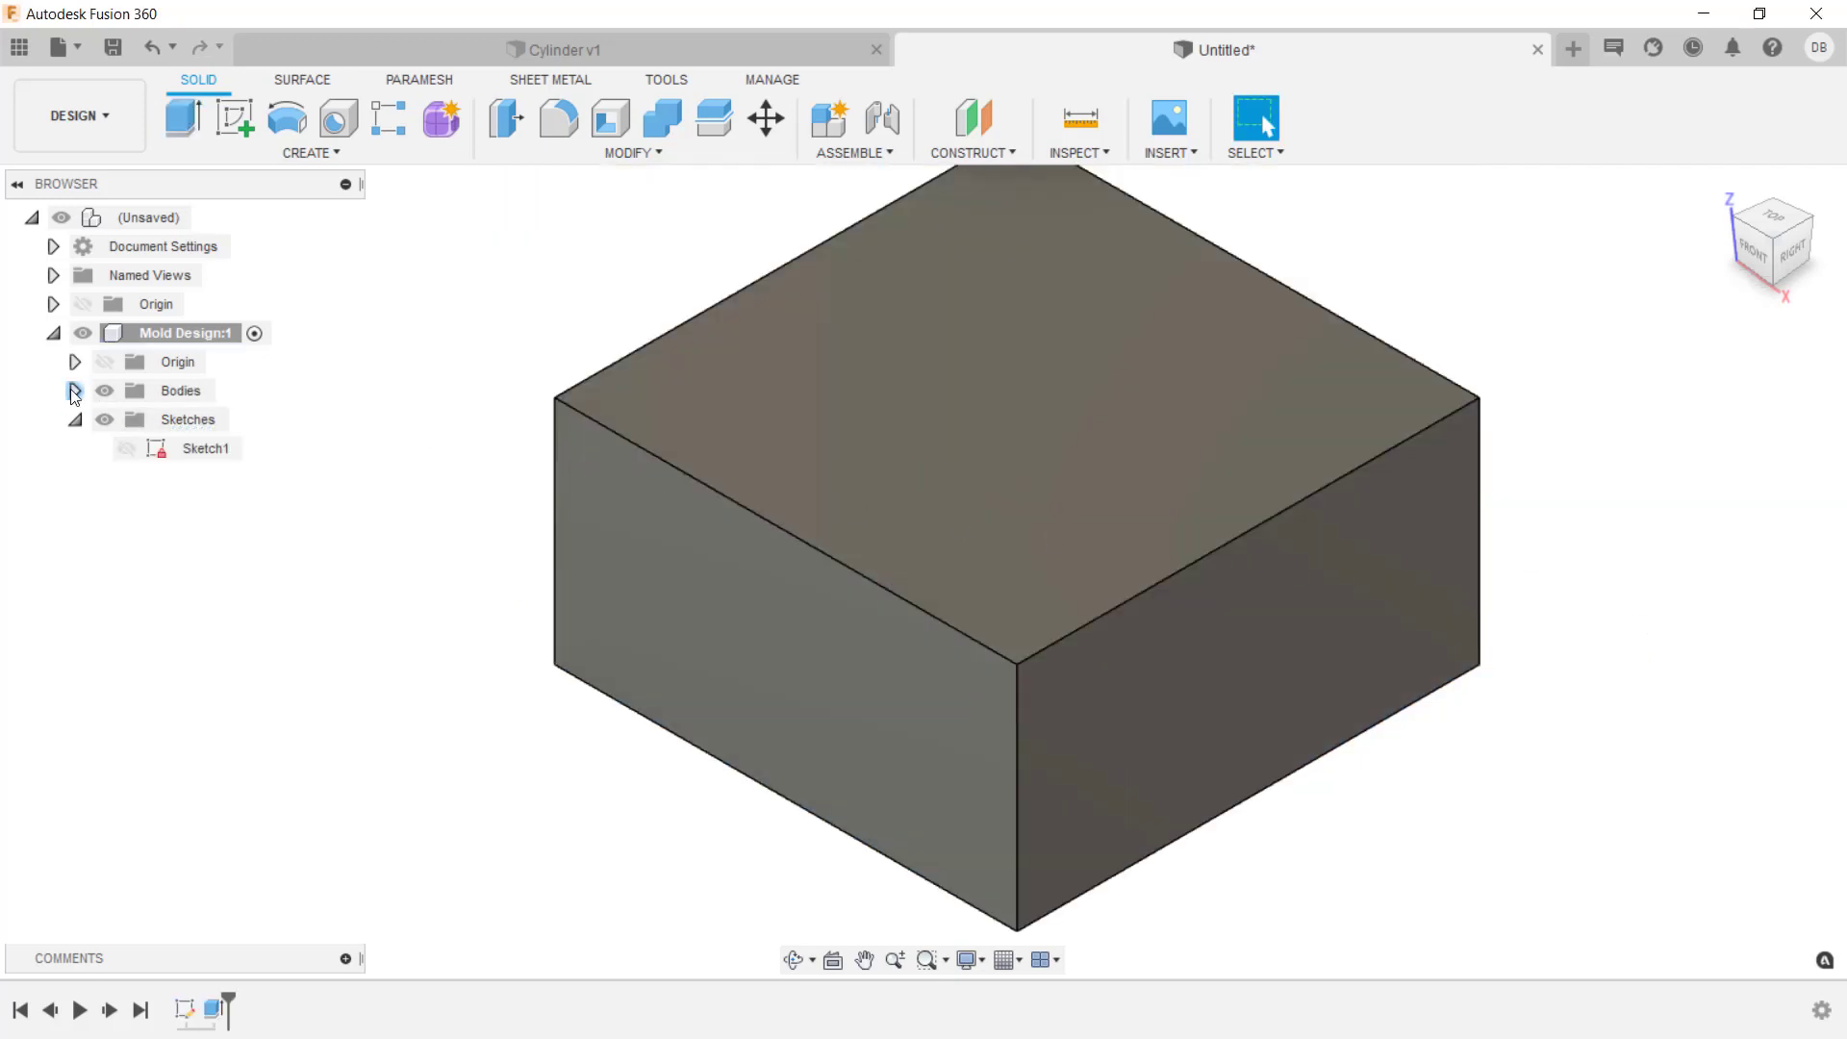
click(75, 391)
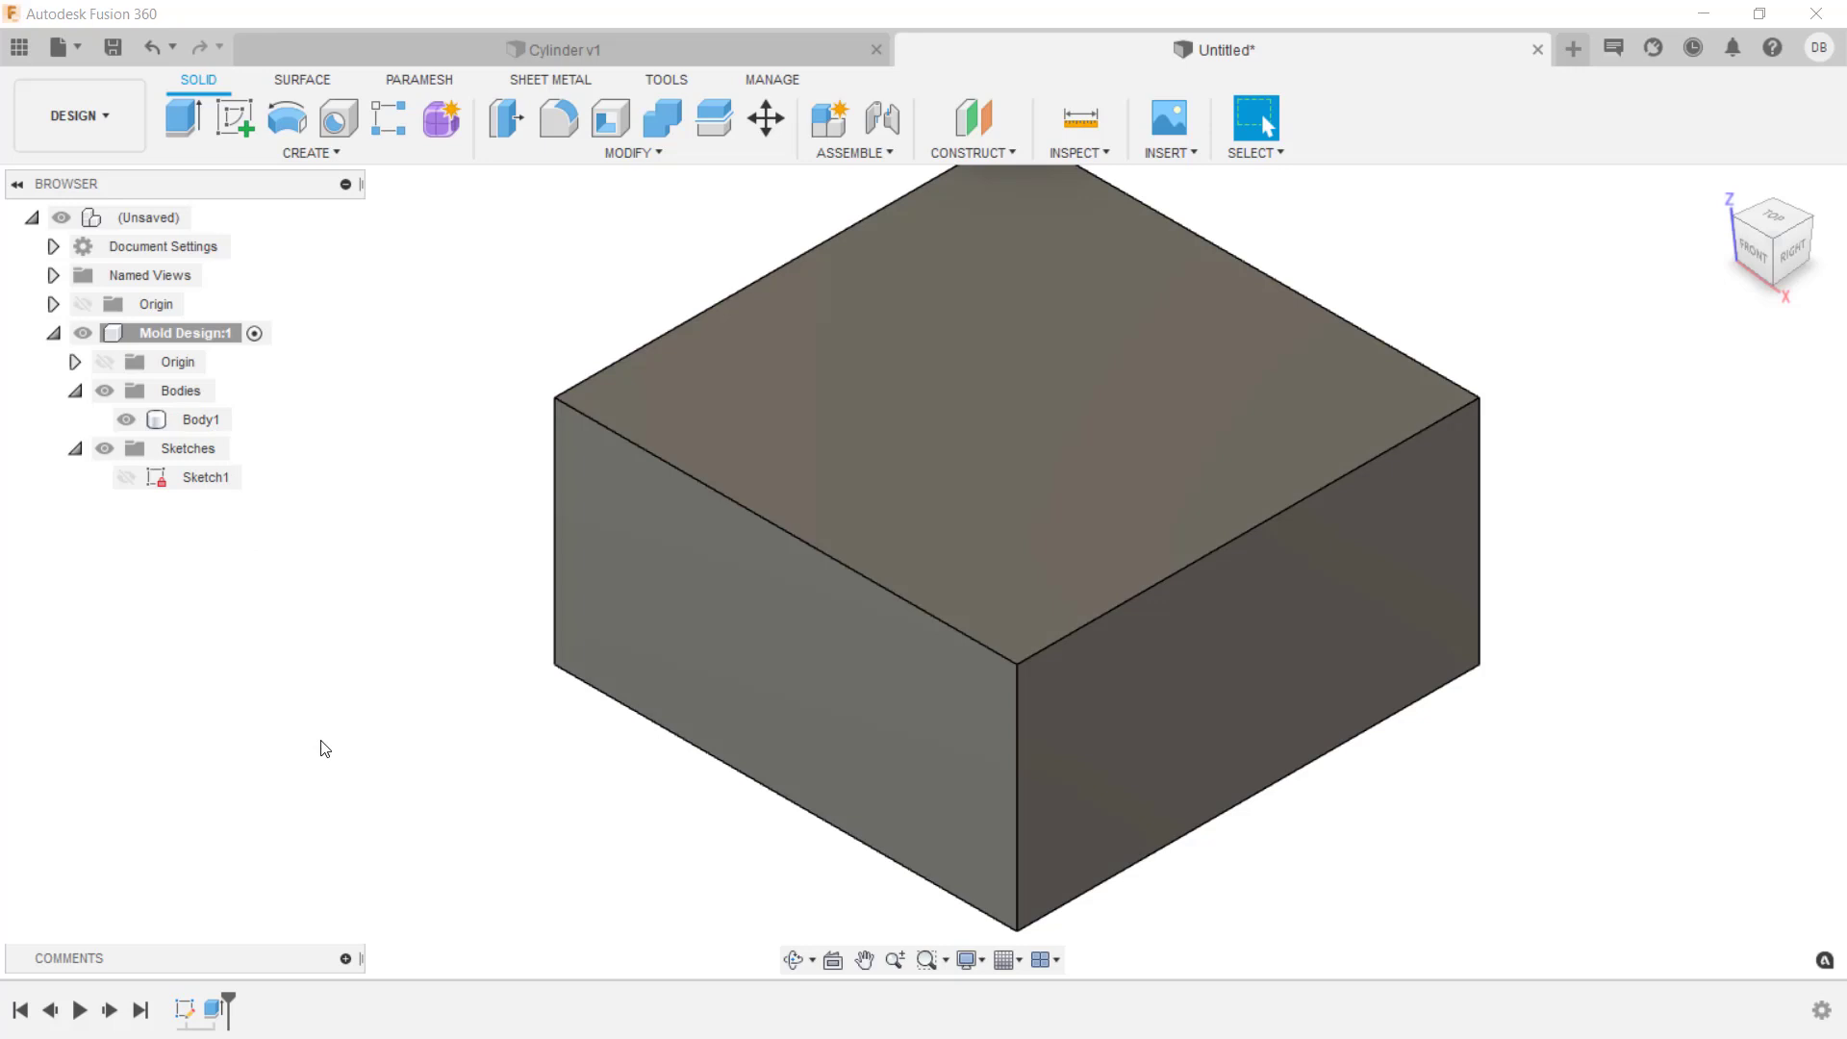
Edit the block's base sketch to set the square's side dimension to 3 in, and finish the sketch
click(185, 1012)
double_click(186, 1013)
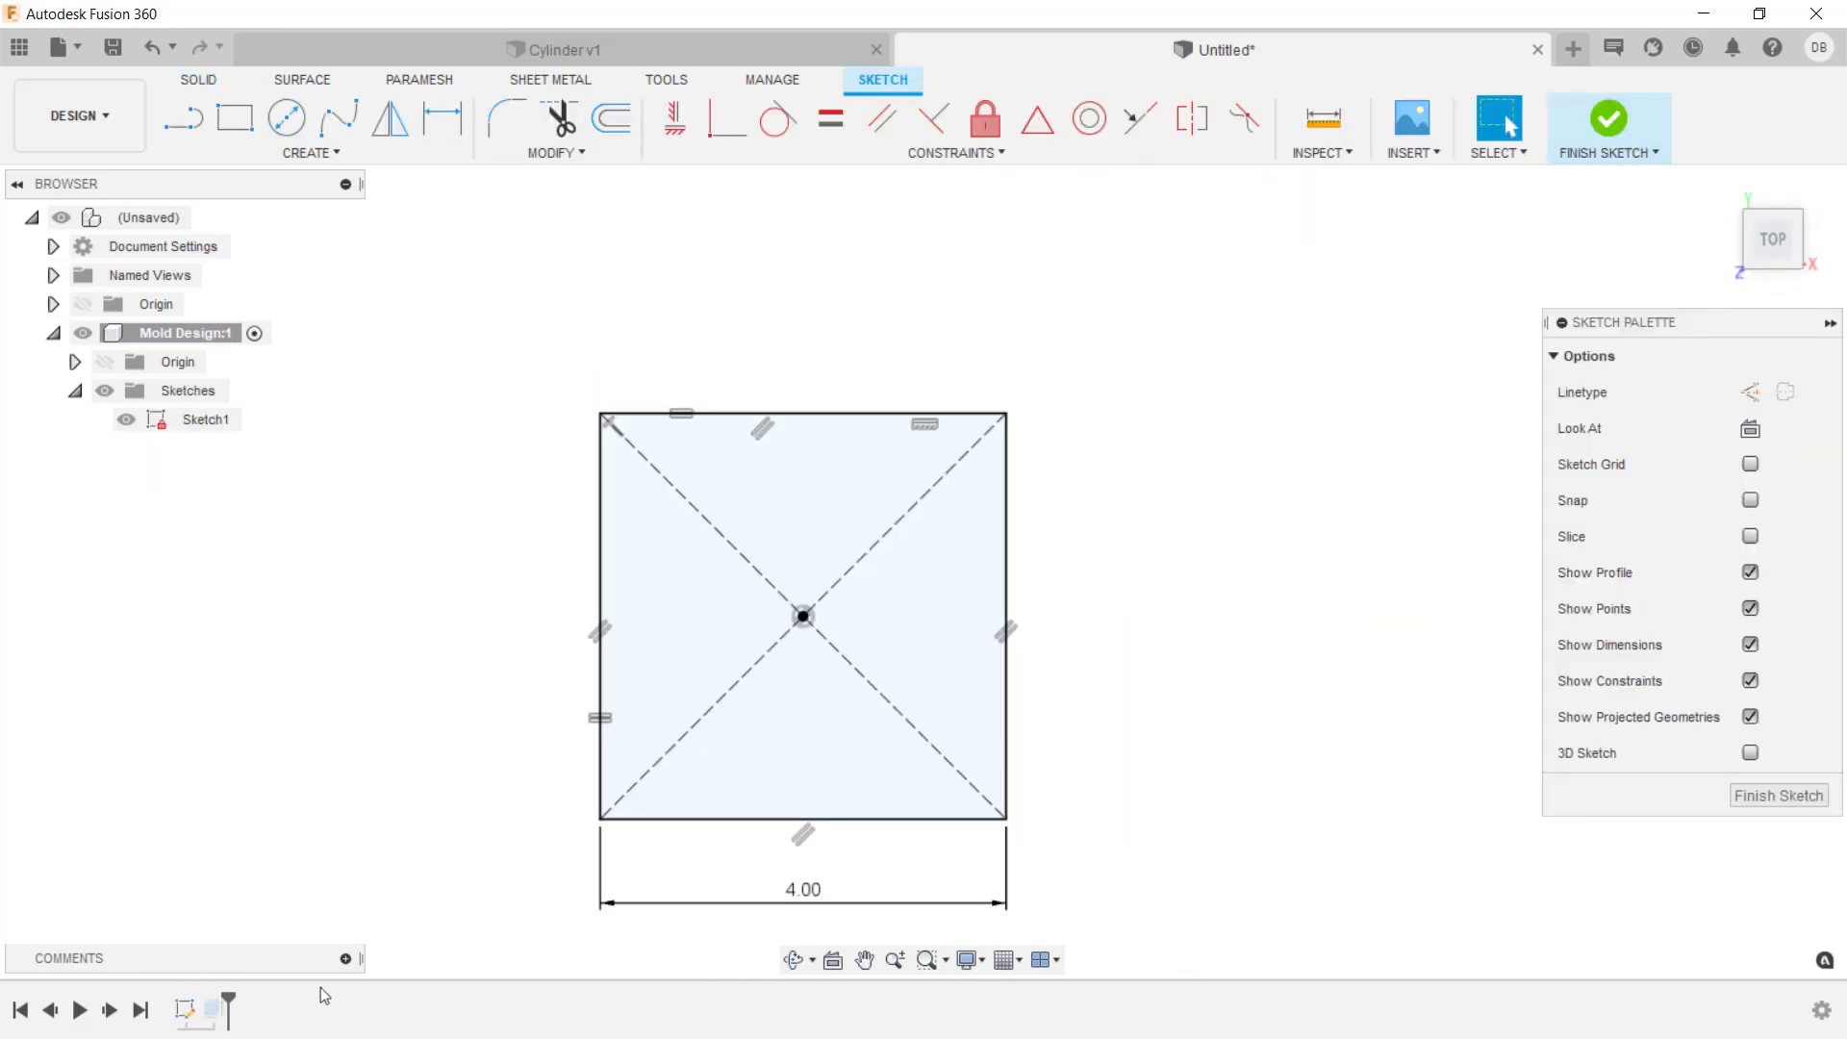
double_click(763, 904)
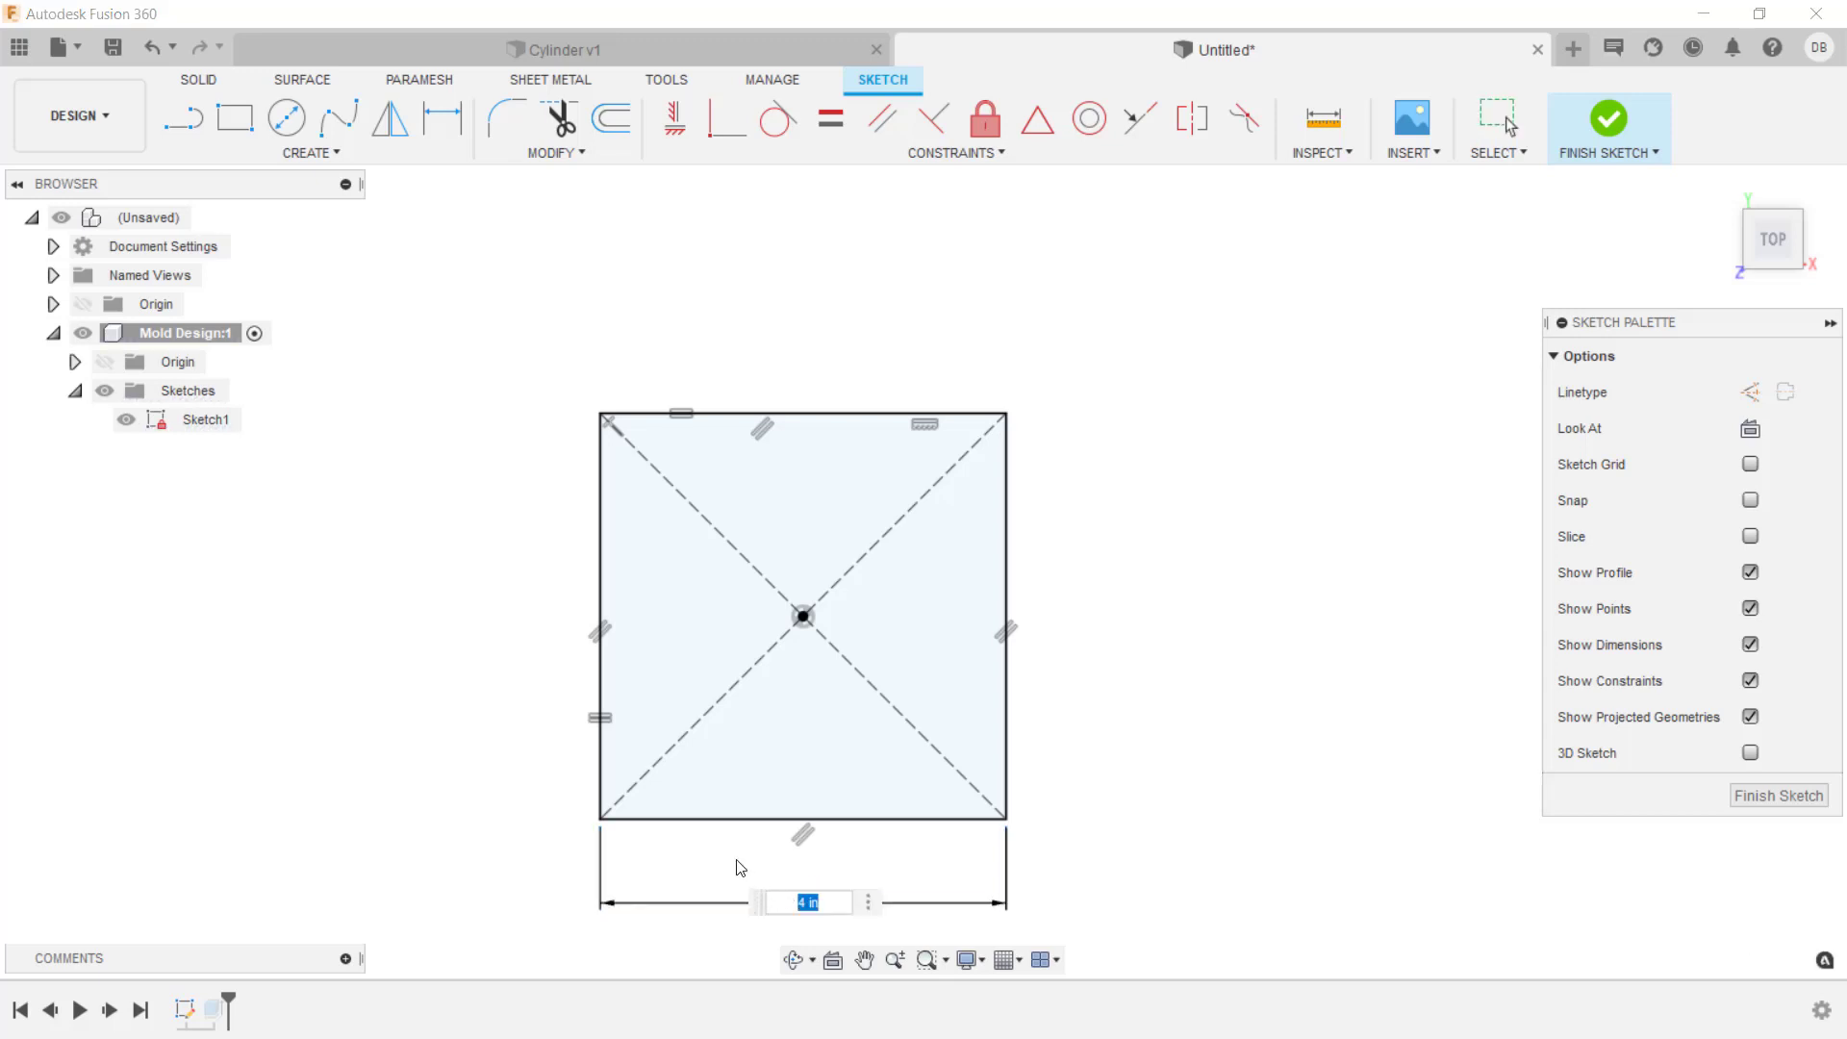
text(3)
key(Return)
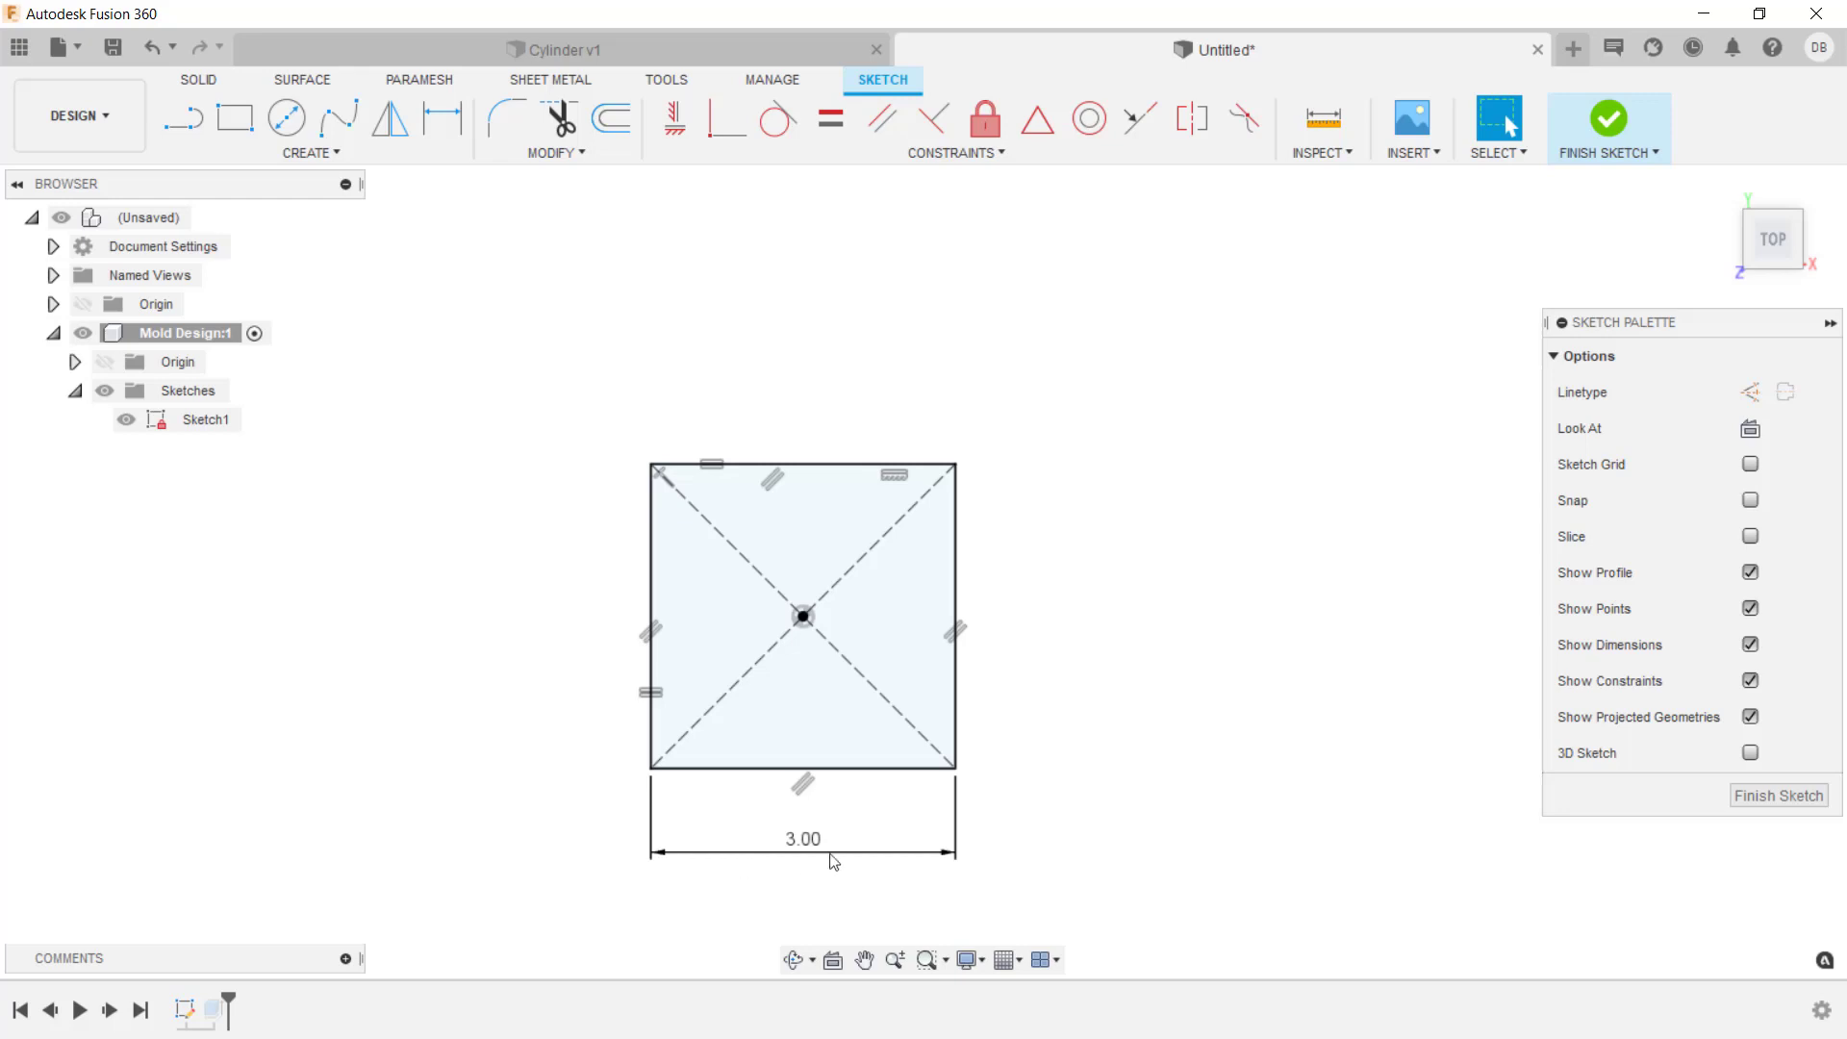
click(1756, 798)
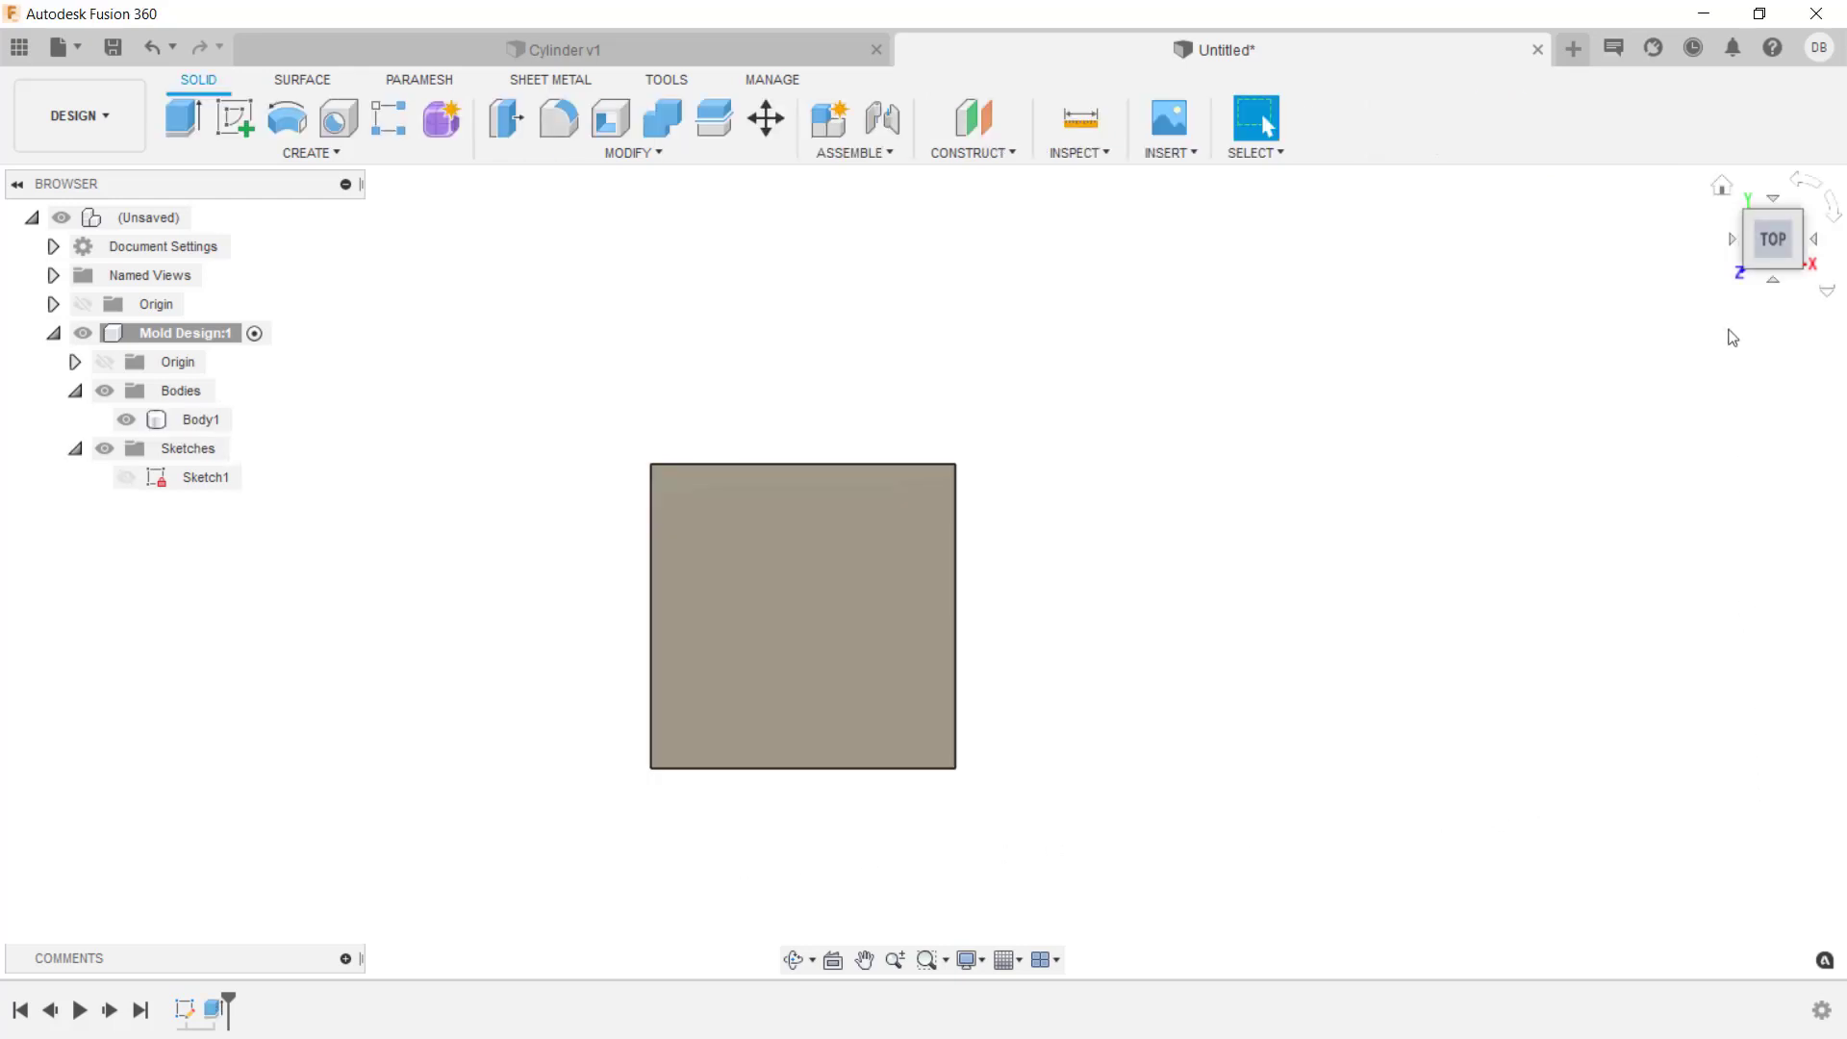
click(1723, 195)
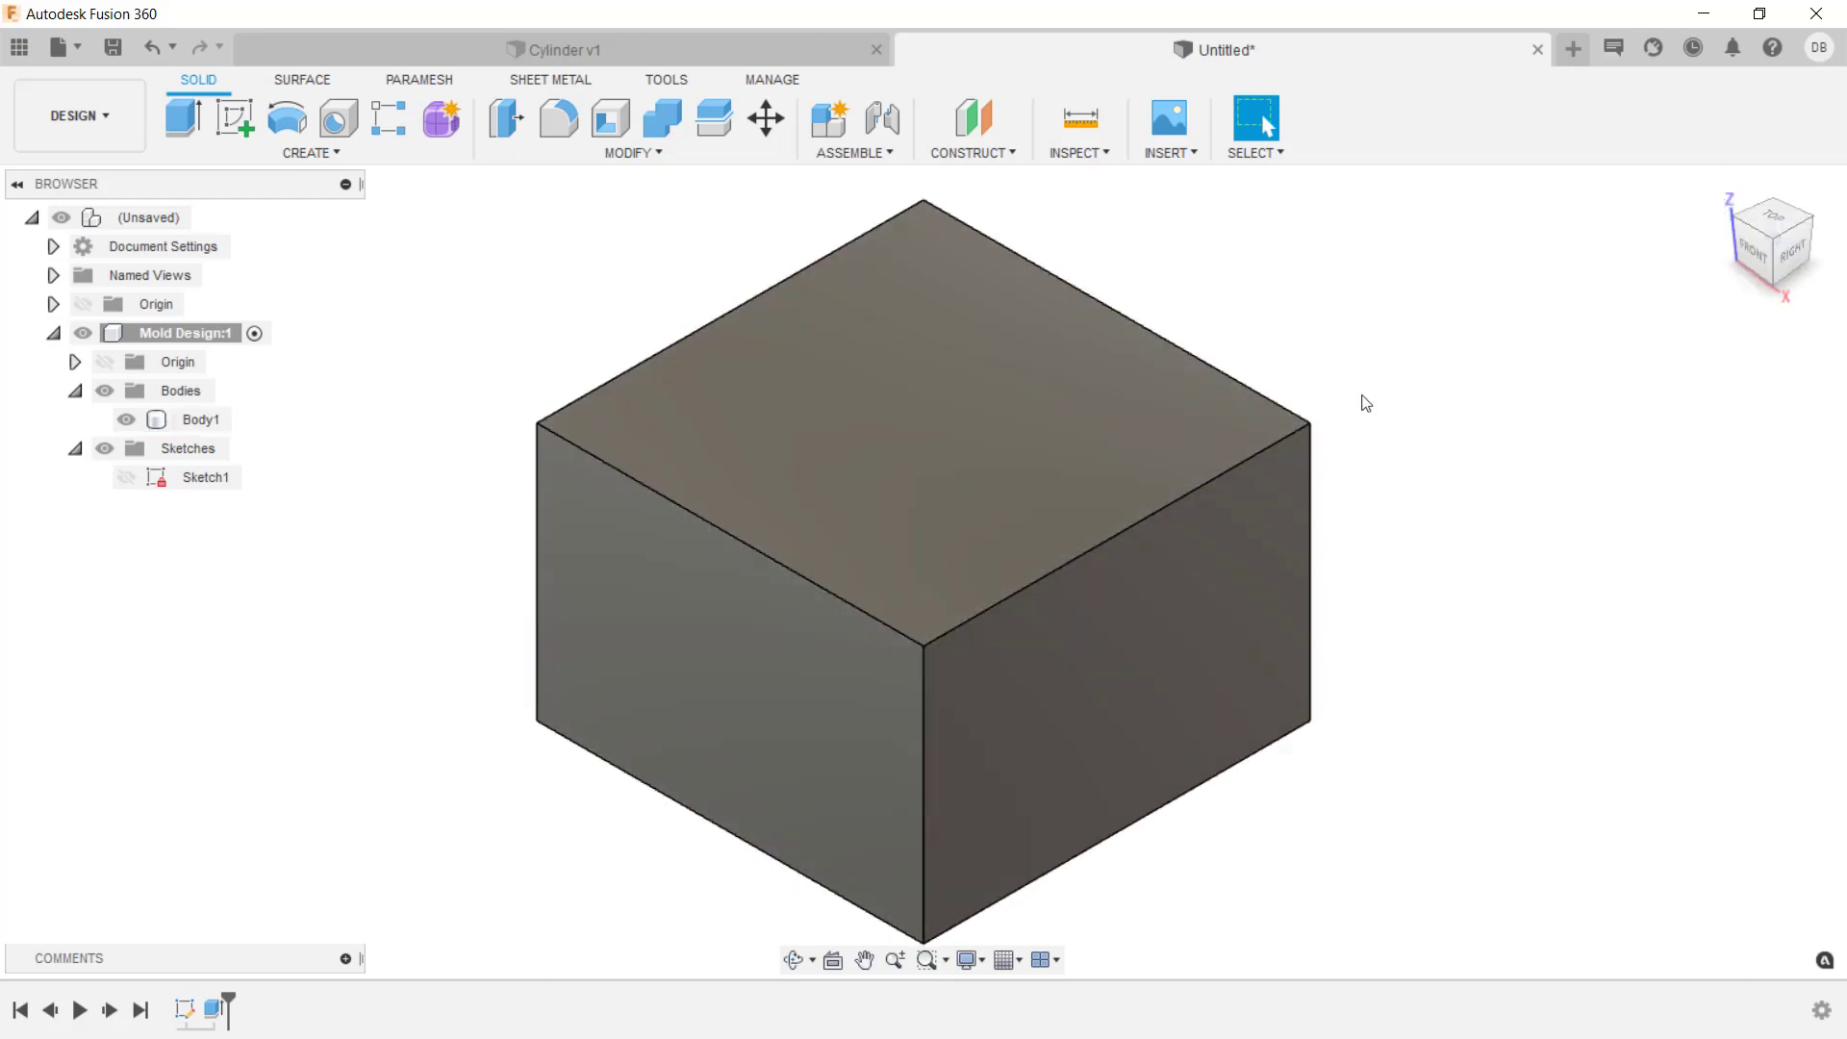
Edit the block's extrude feature to a distance of 1.5 in
right_click(214, 1010)
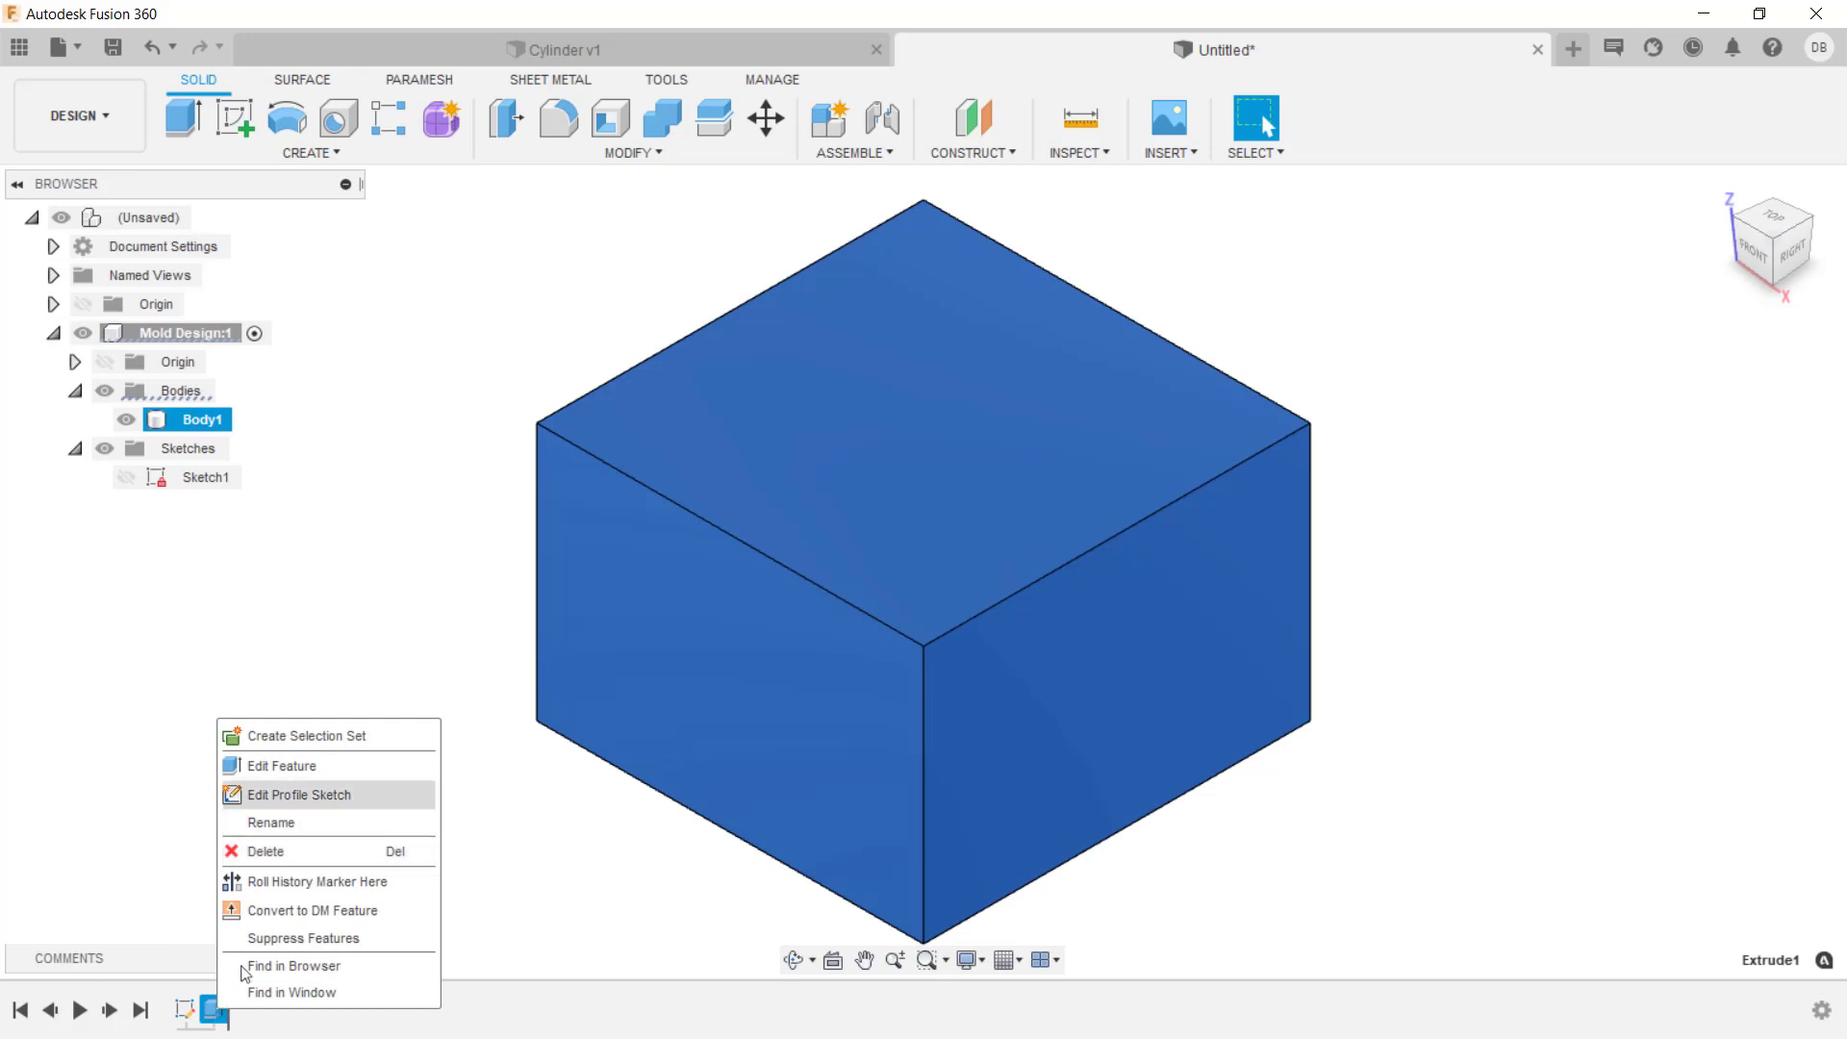
click(366, 765)
drag(922, 412, 922, 474)
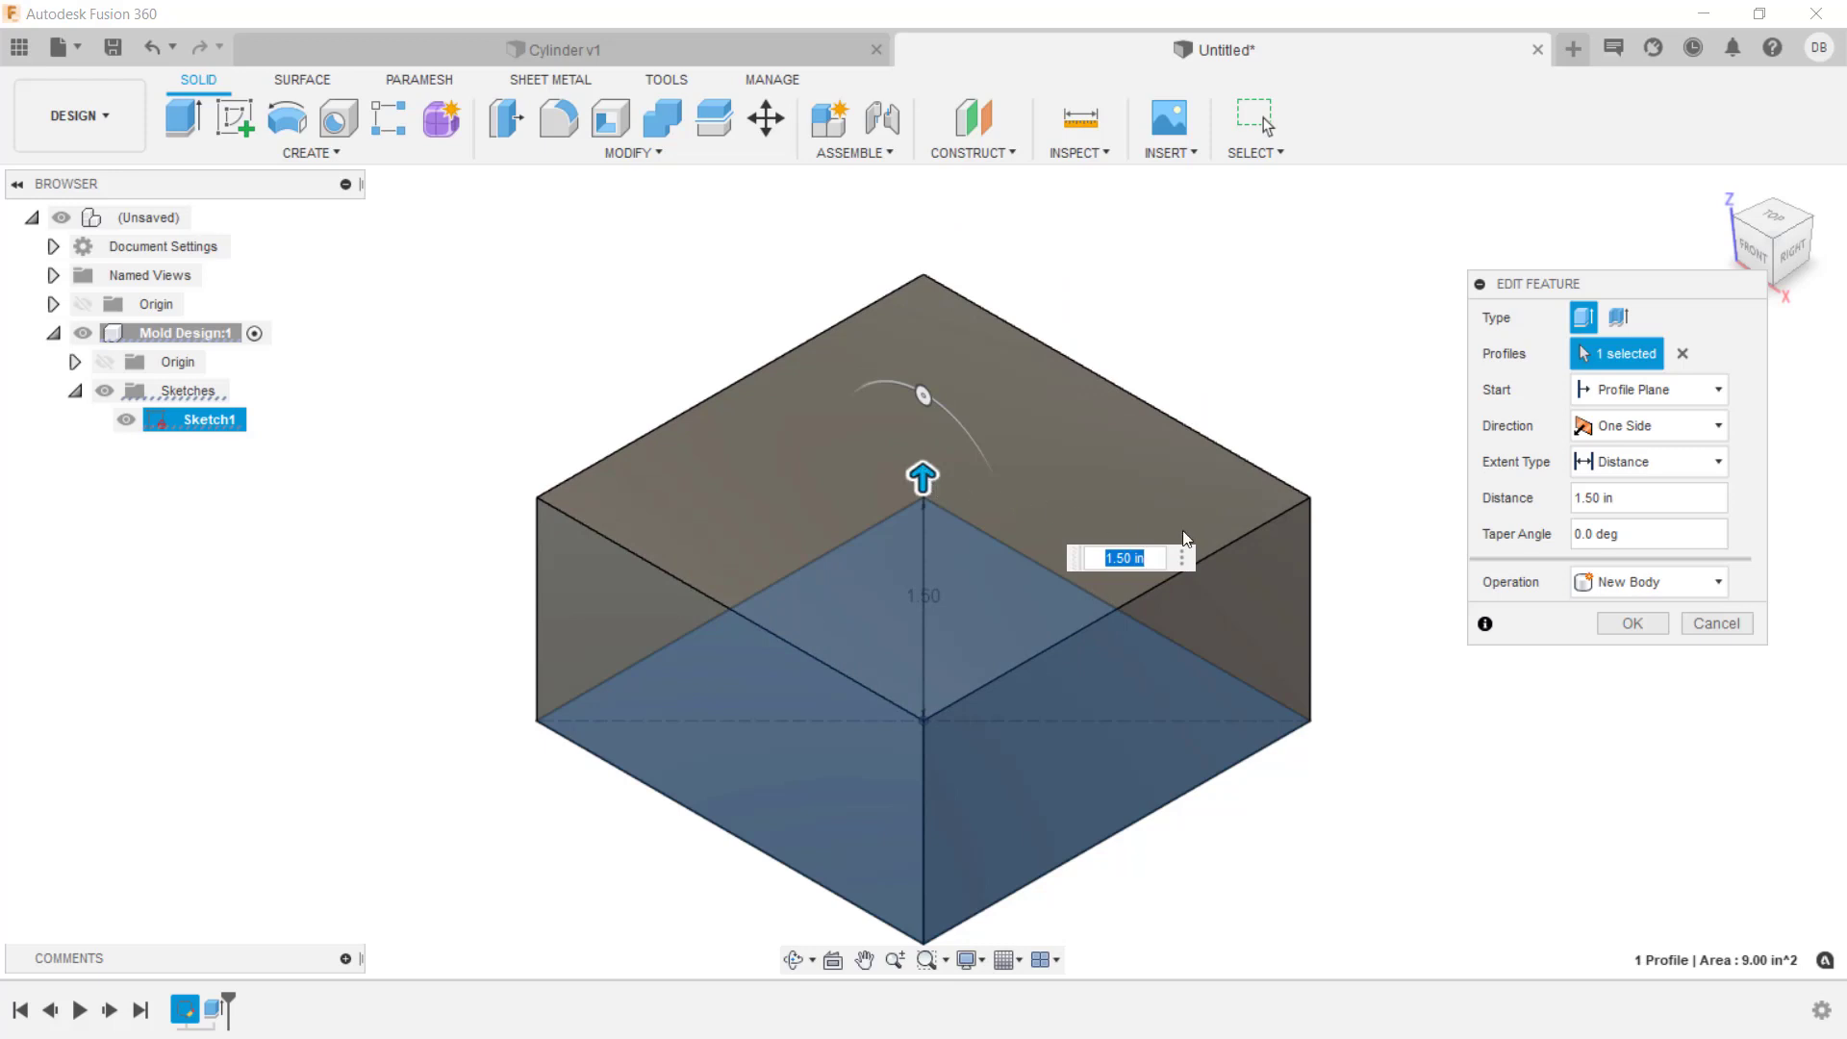
key(Return)
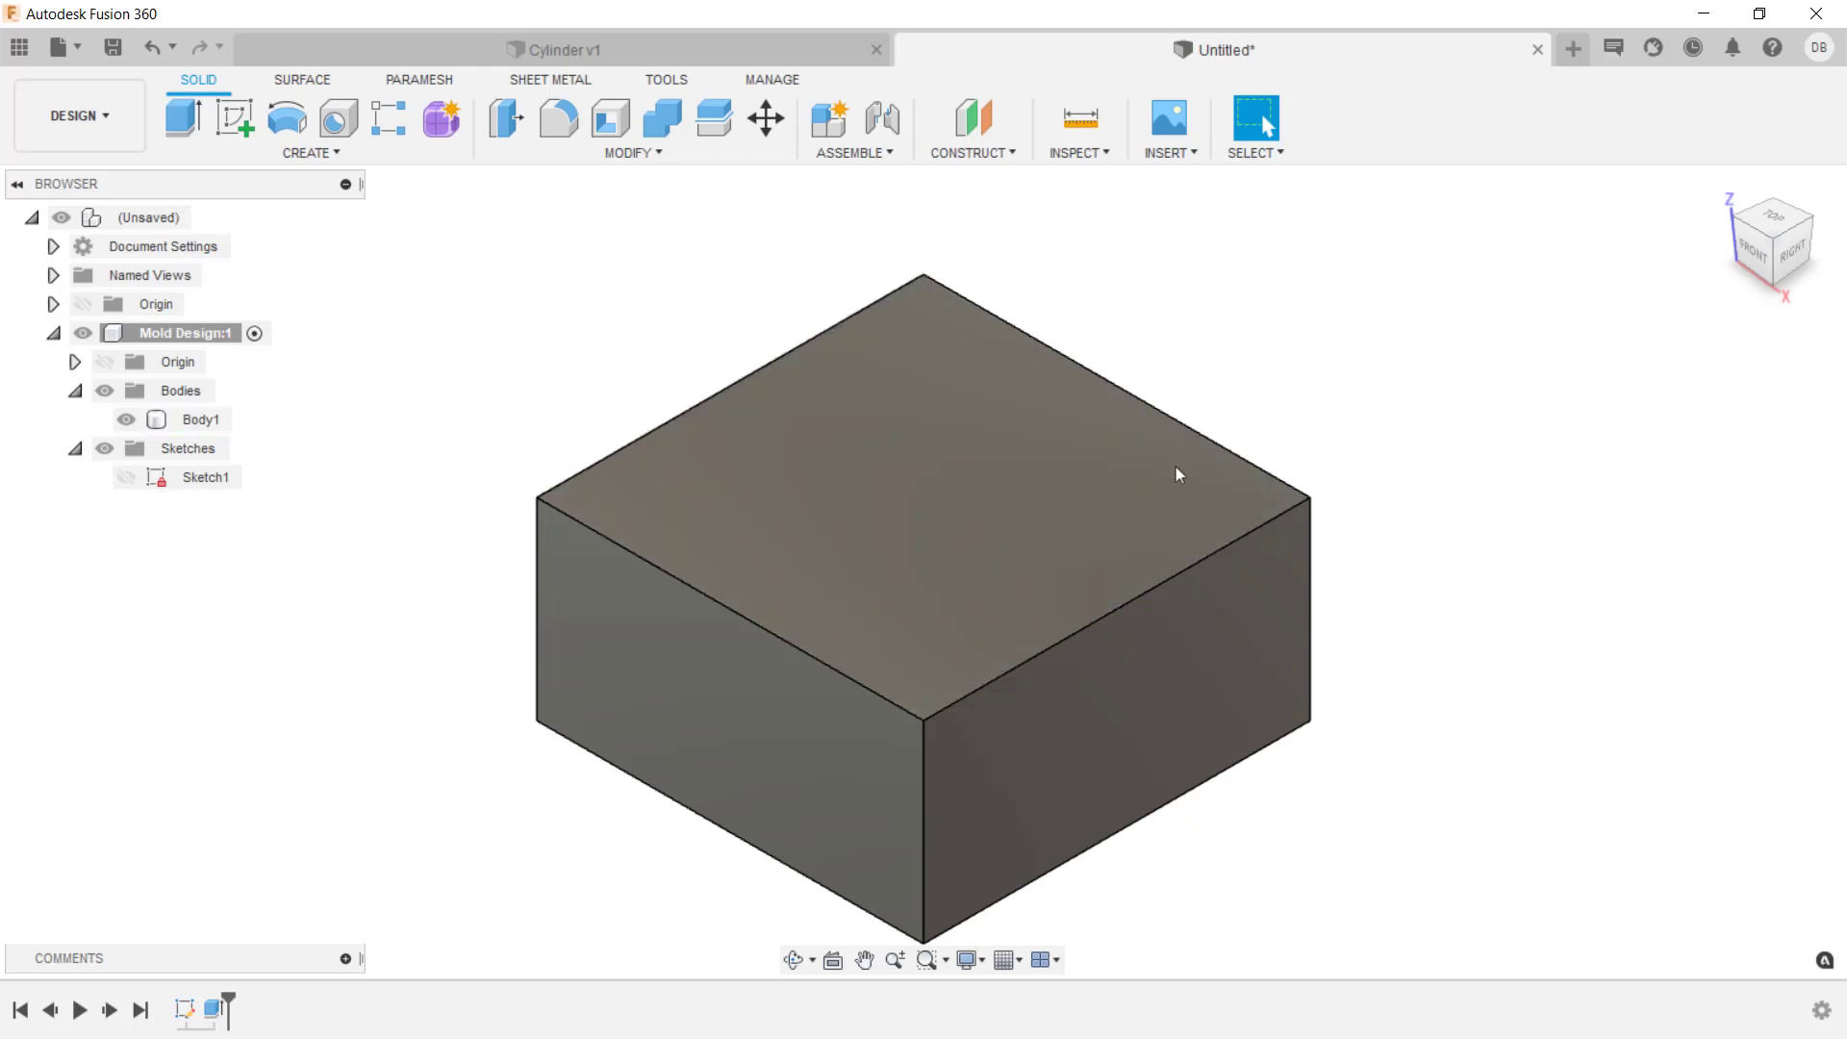
Create a box on the block's top face, about 1.31 in long, 1.74 in wide and 1.8 in high, as a new body
click(310, 152)
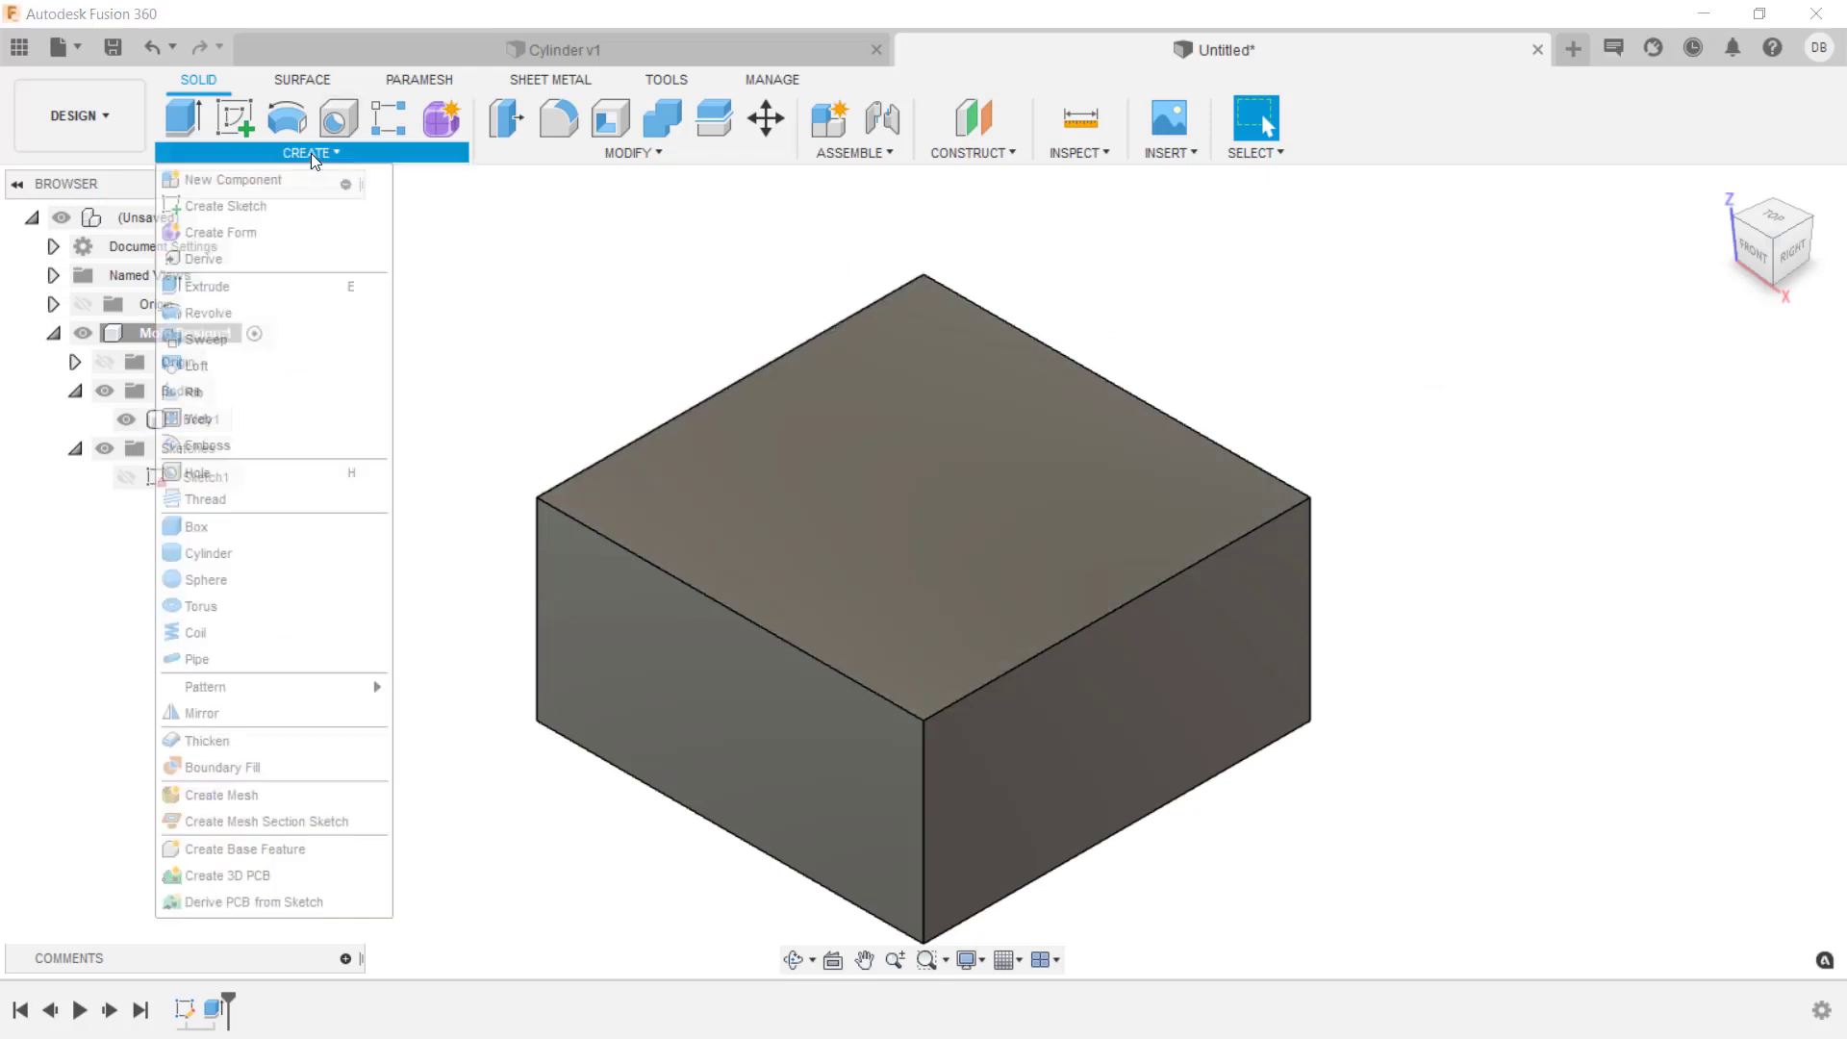
click(246, 525)
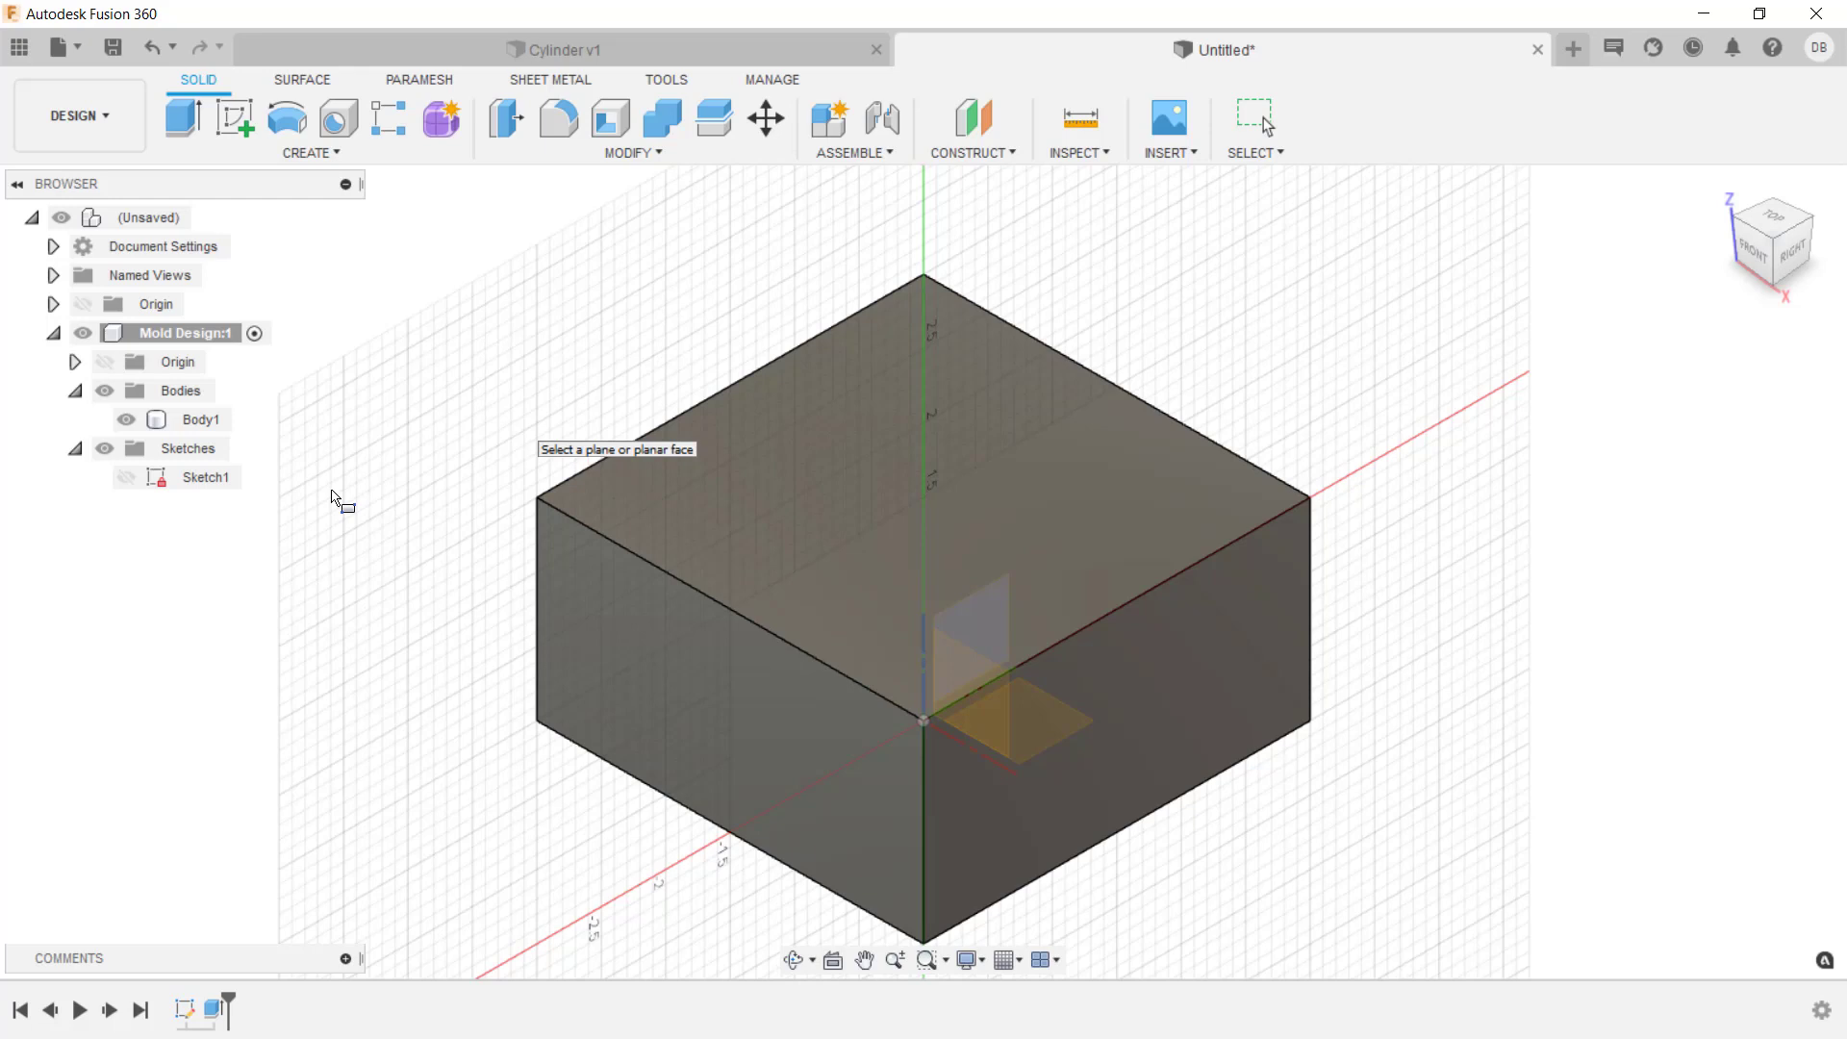
click(639, 482)
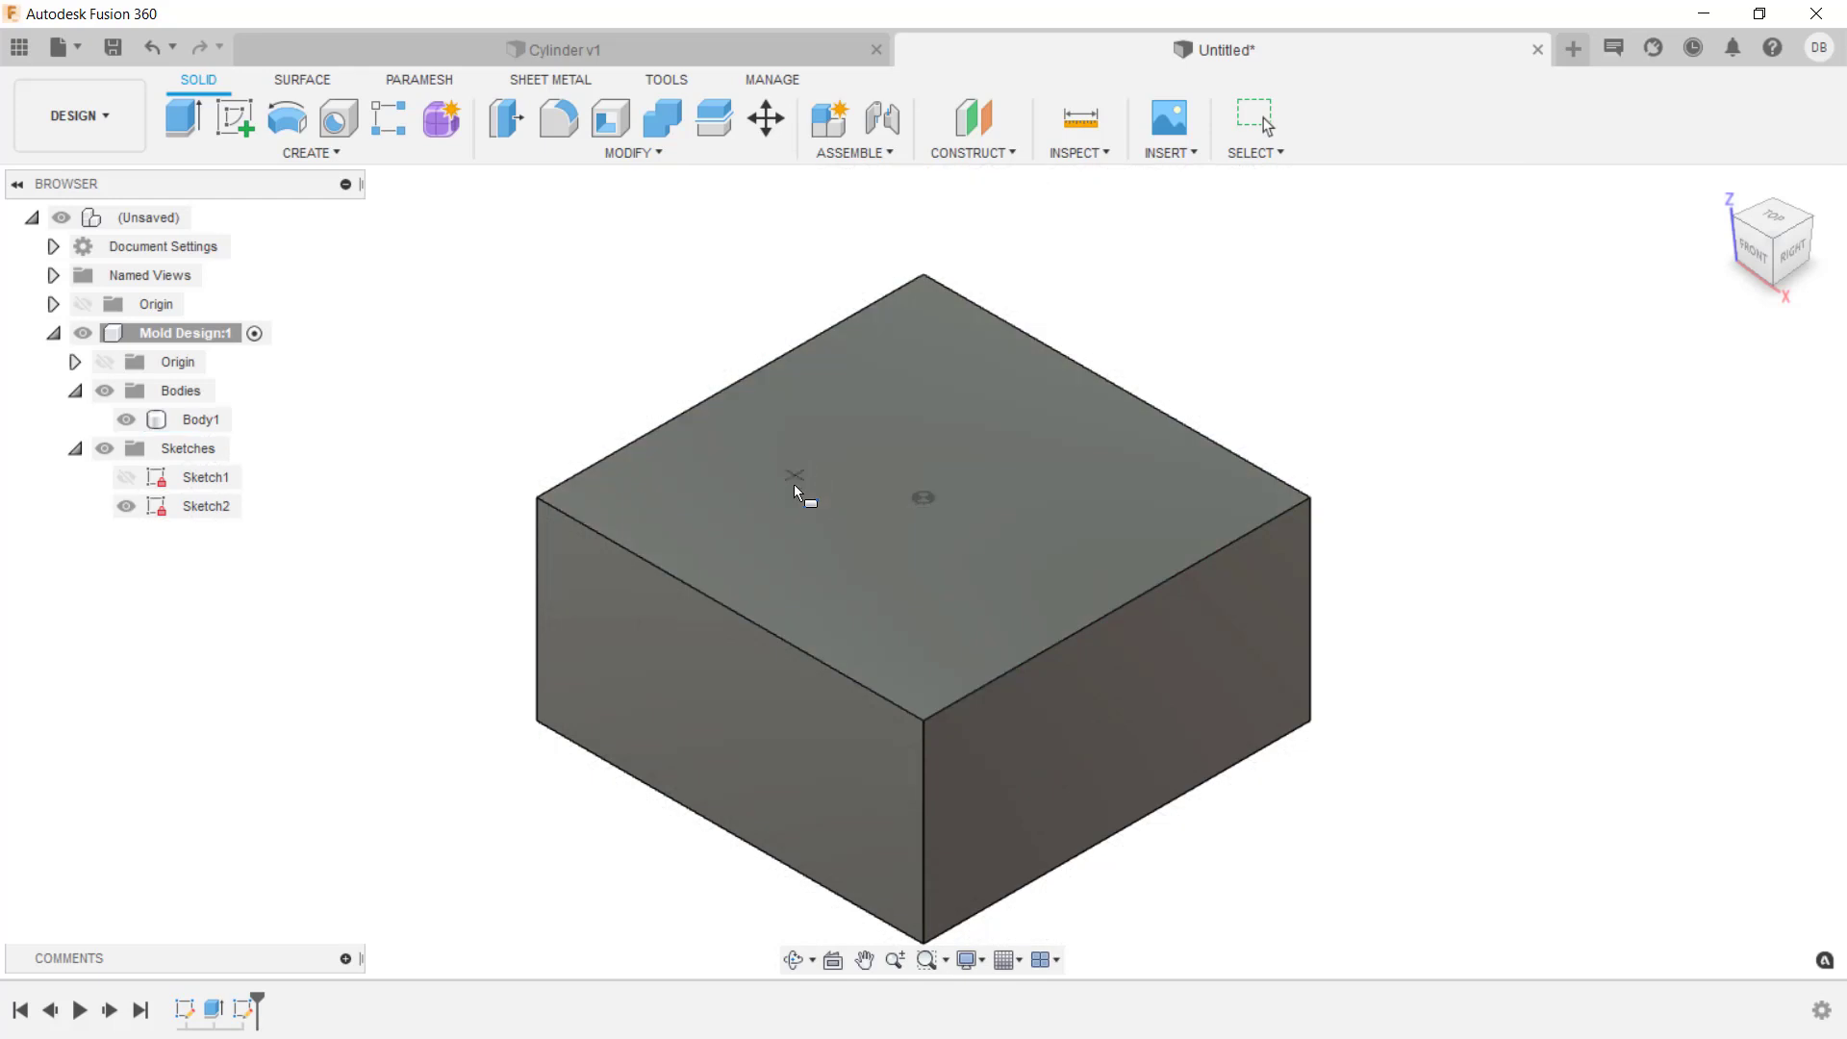
click(752, 515)
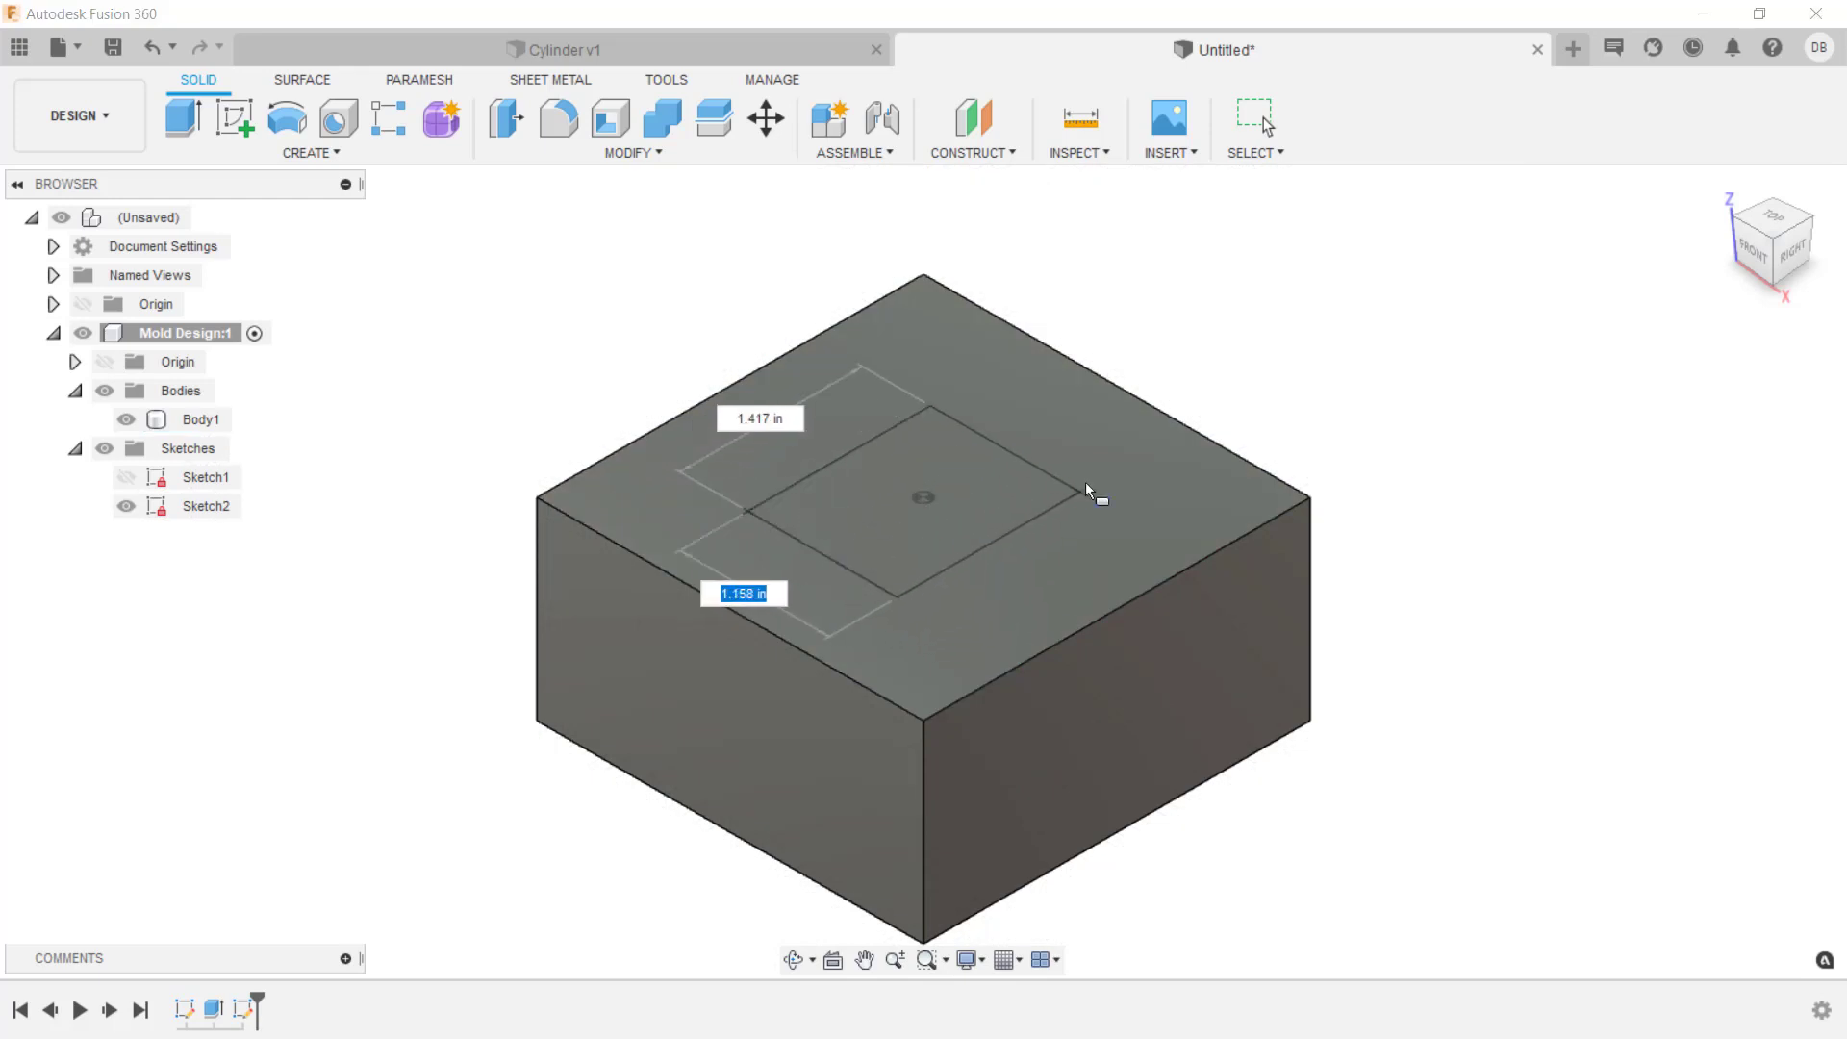
click(1145, 486)
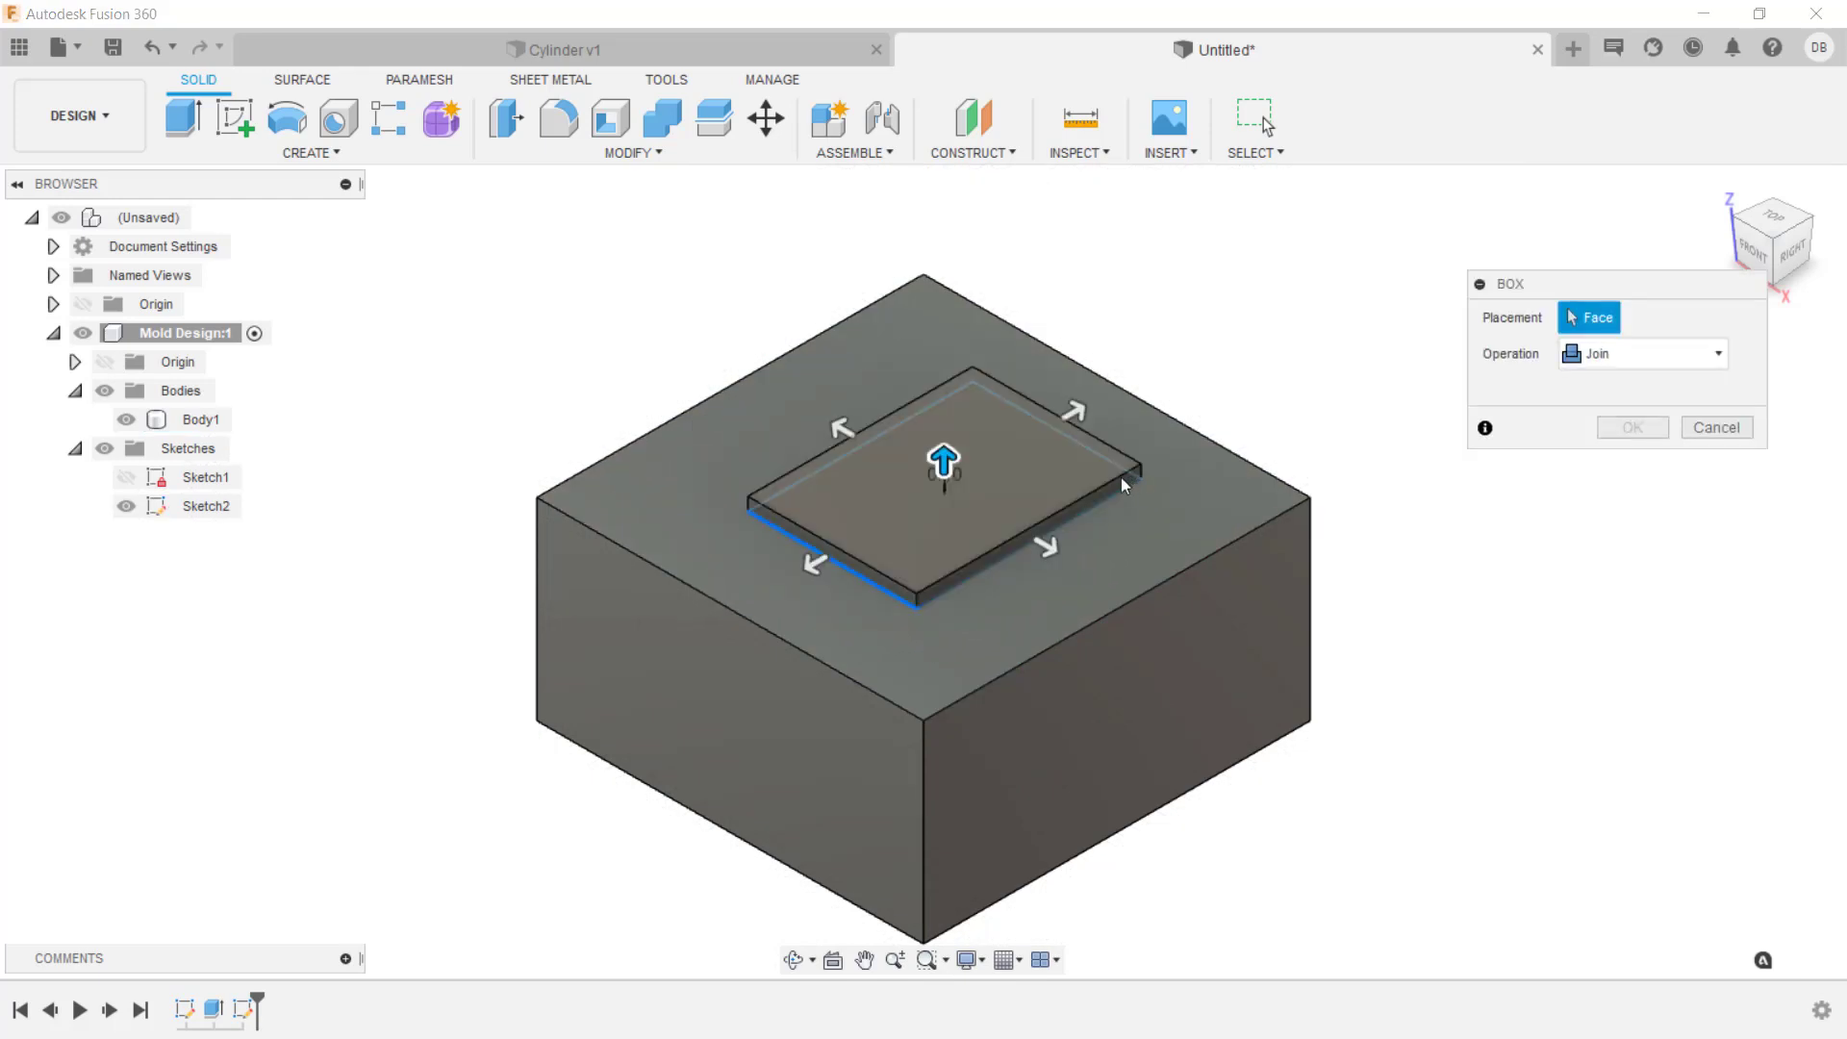
drag(948, 453, 994, 206)
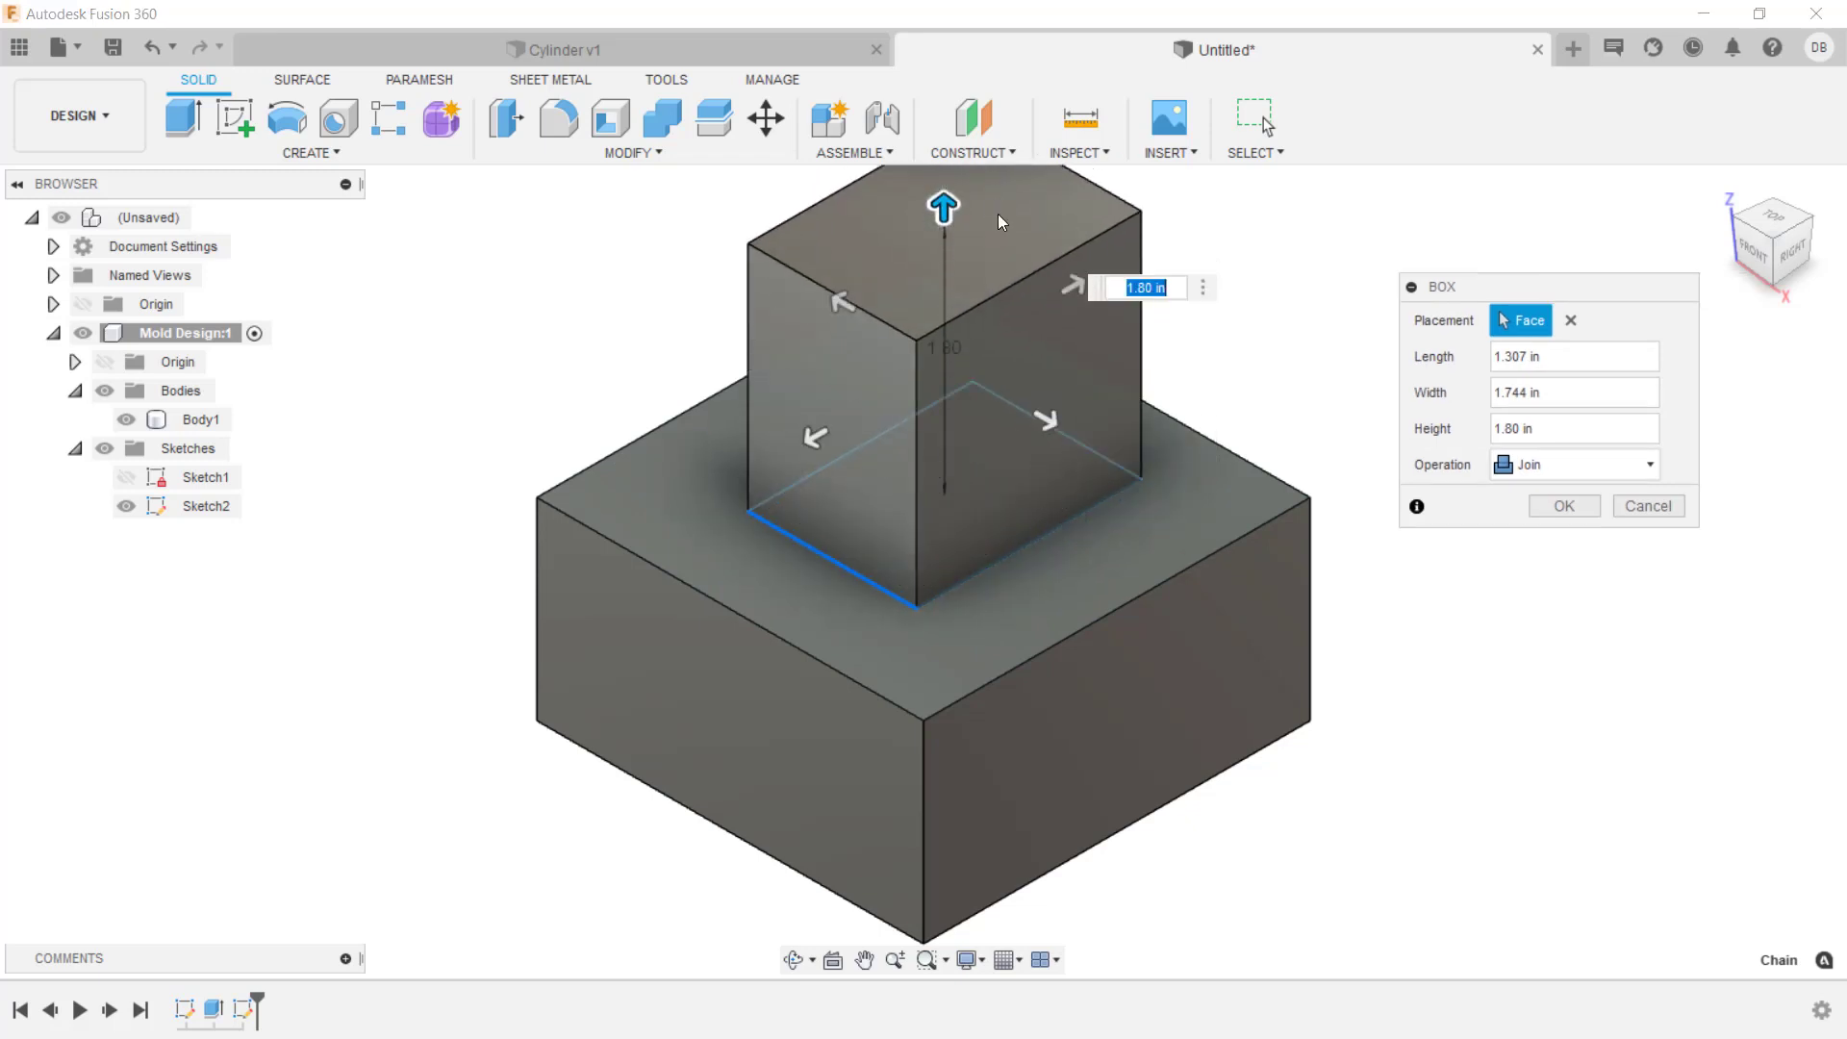
click(1614, 473)
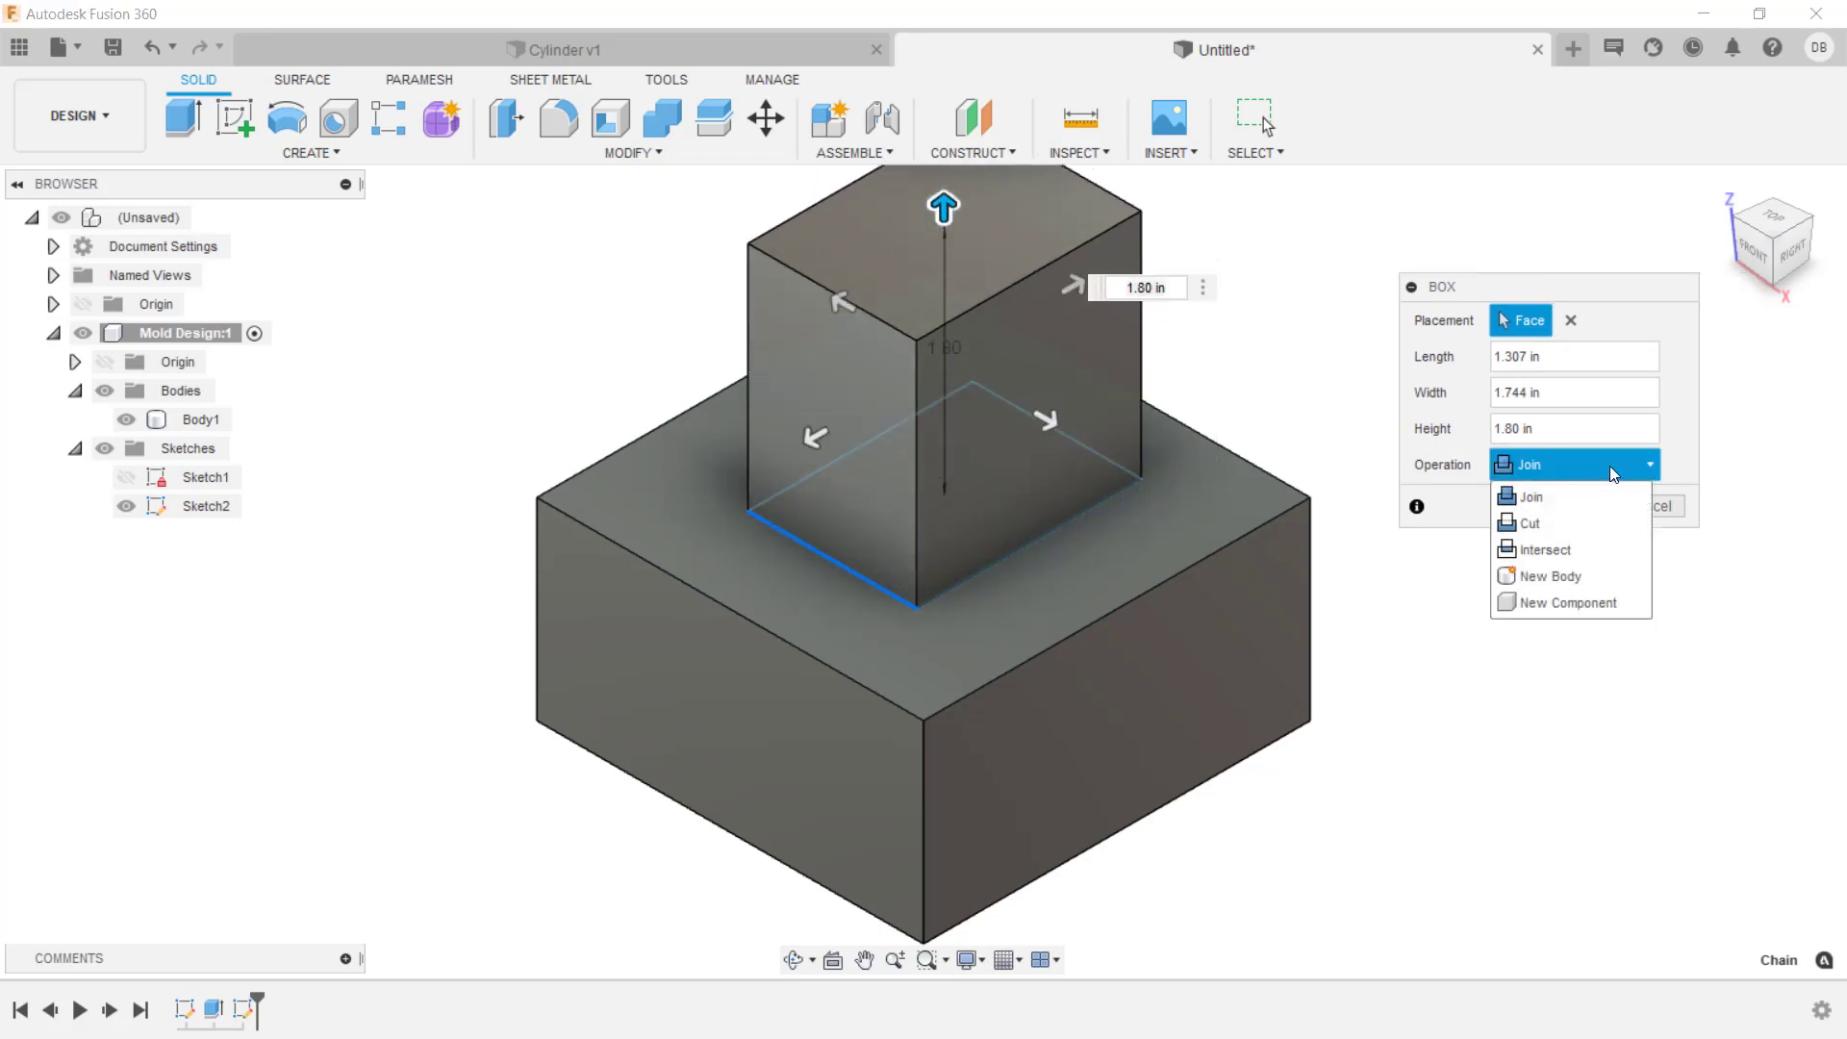
click(1609, 577)
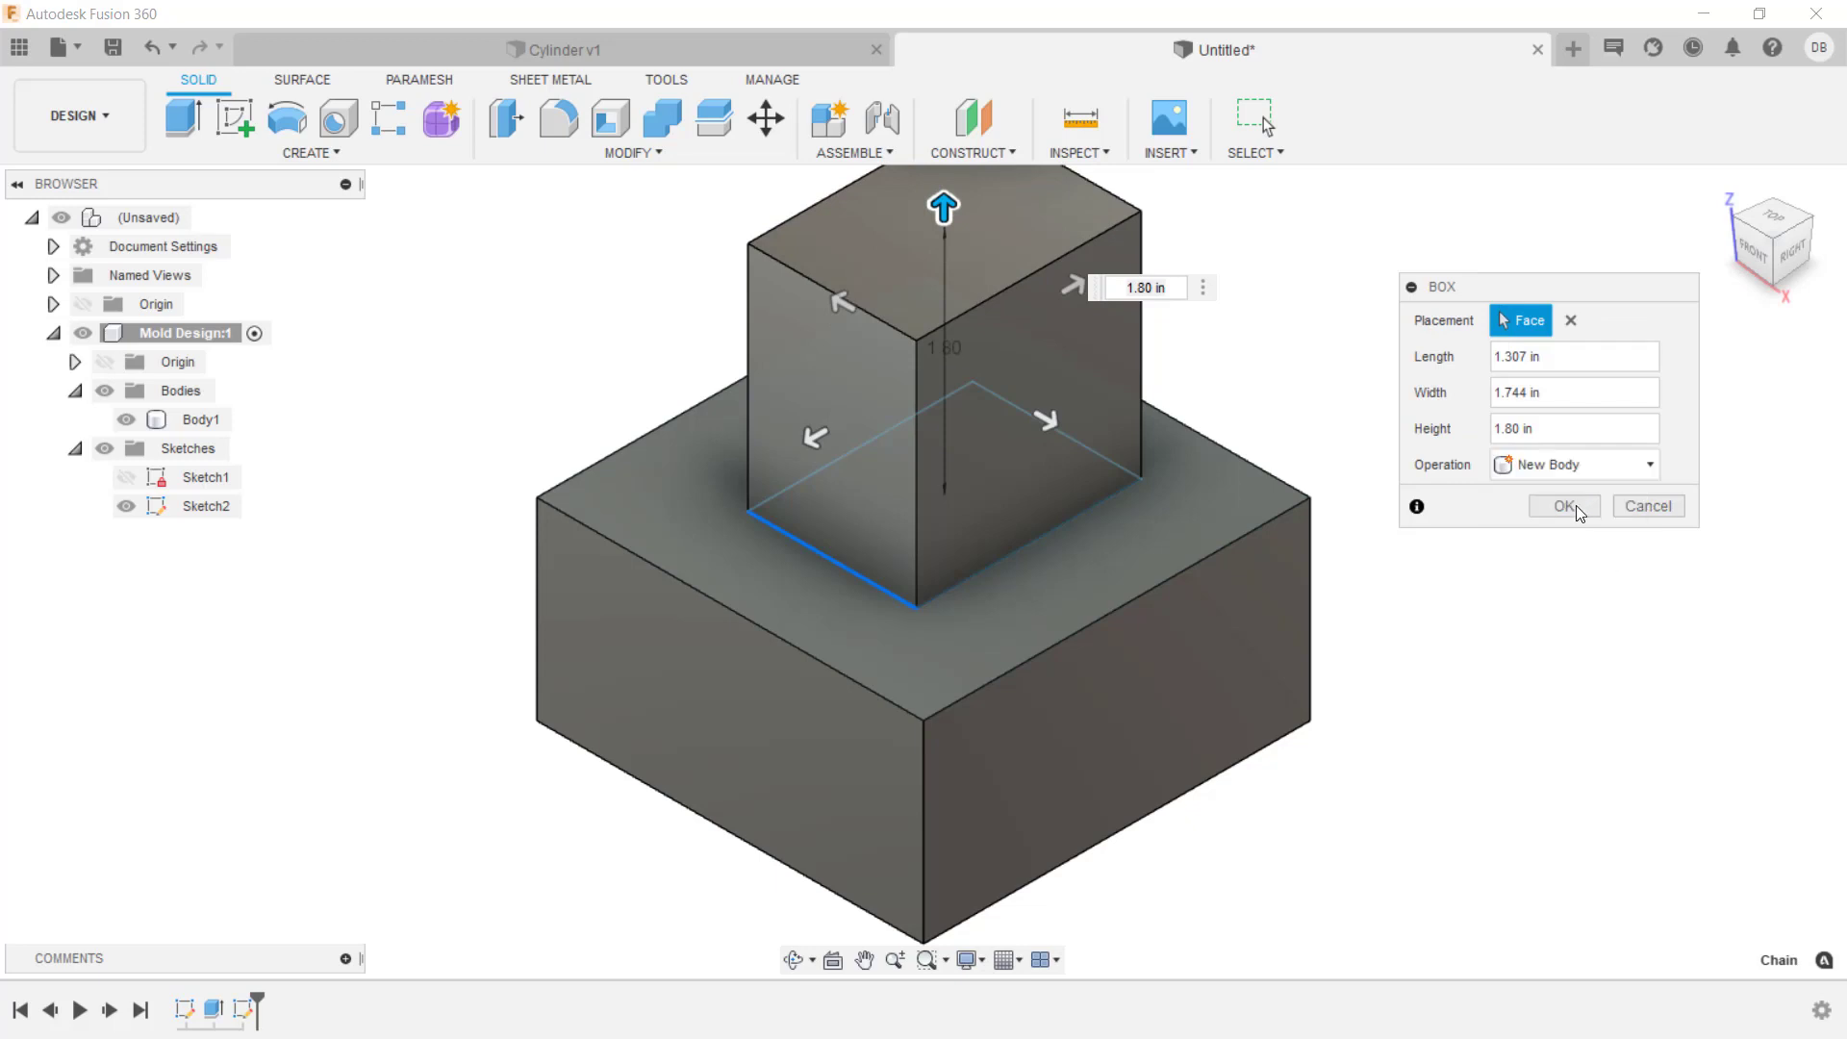
click(1576, 509)
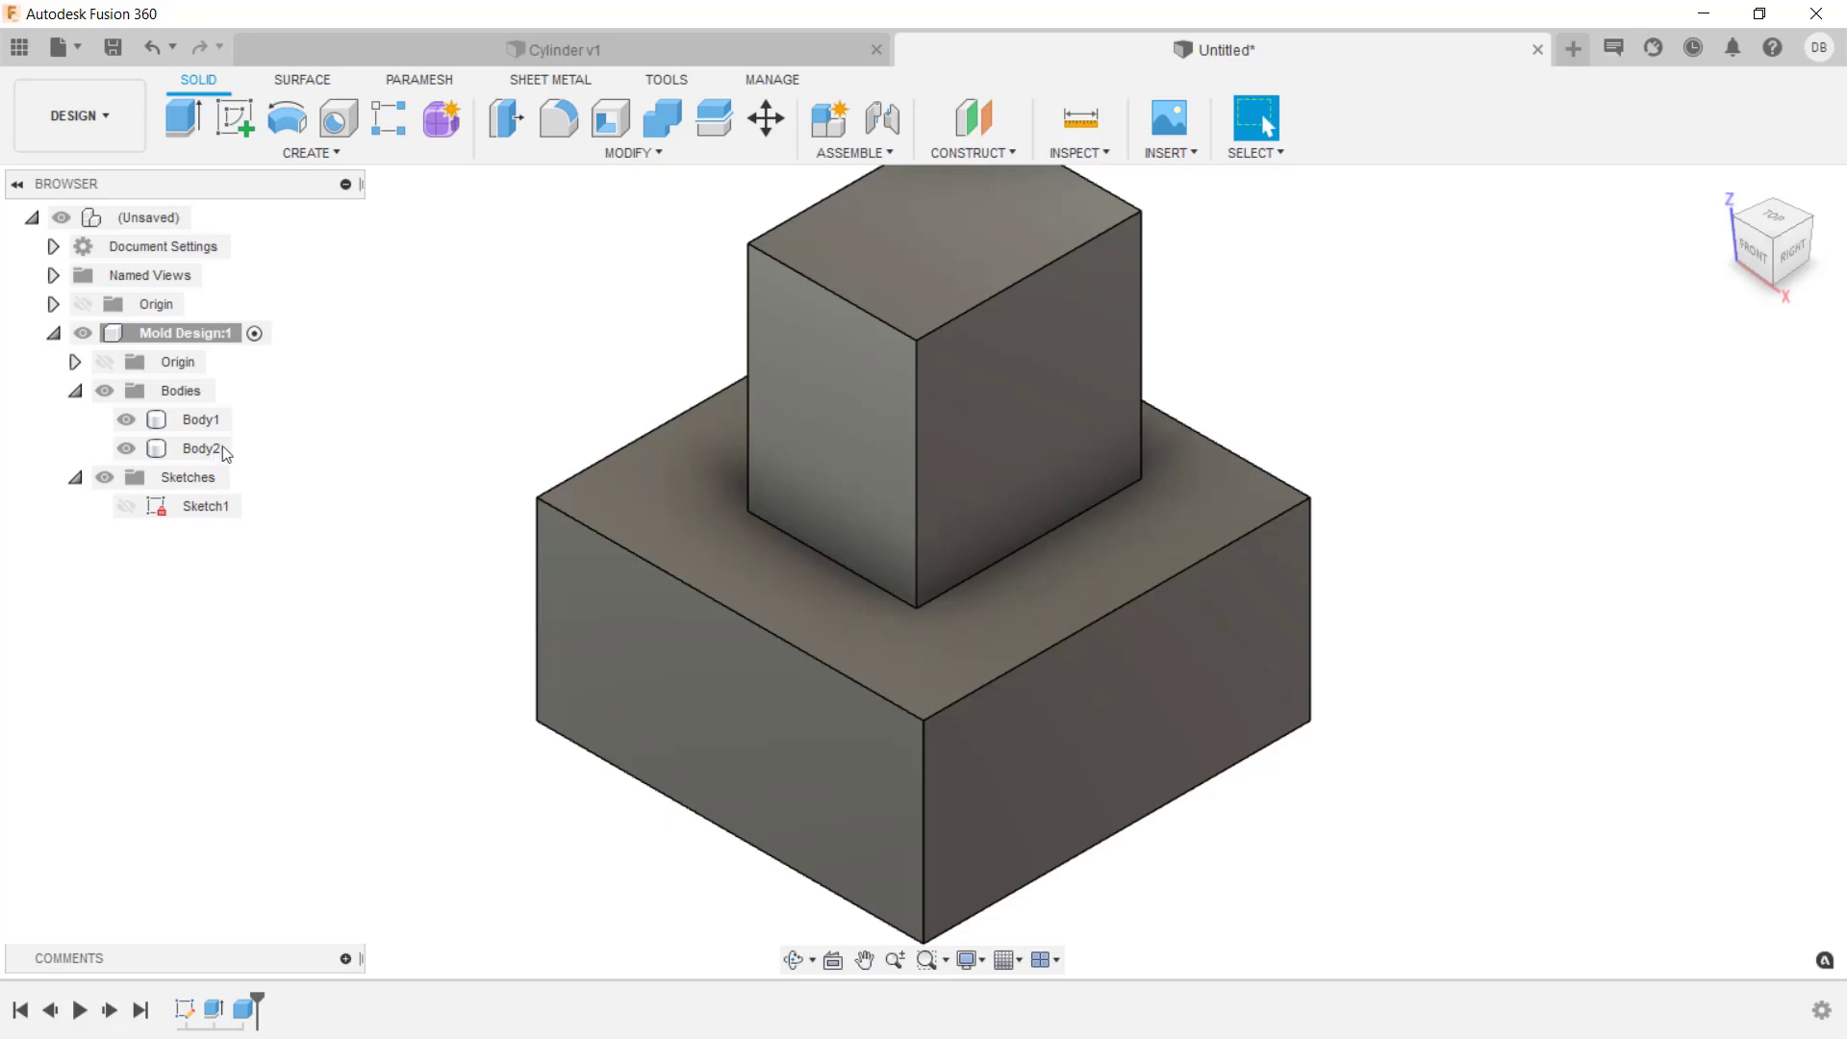
Start moving the new box body and set its pivot at the midpoint of its lower edge on the right-hand side face
click(618, 152)
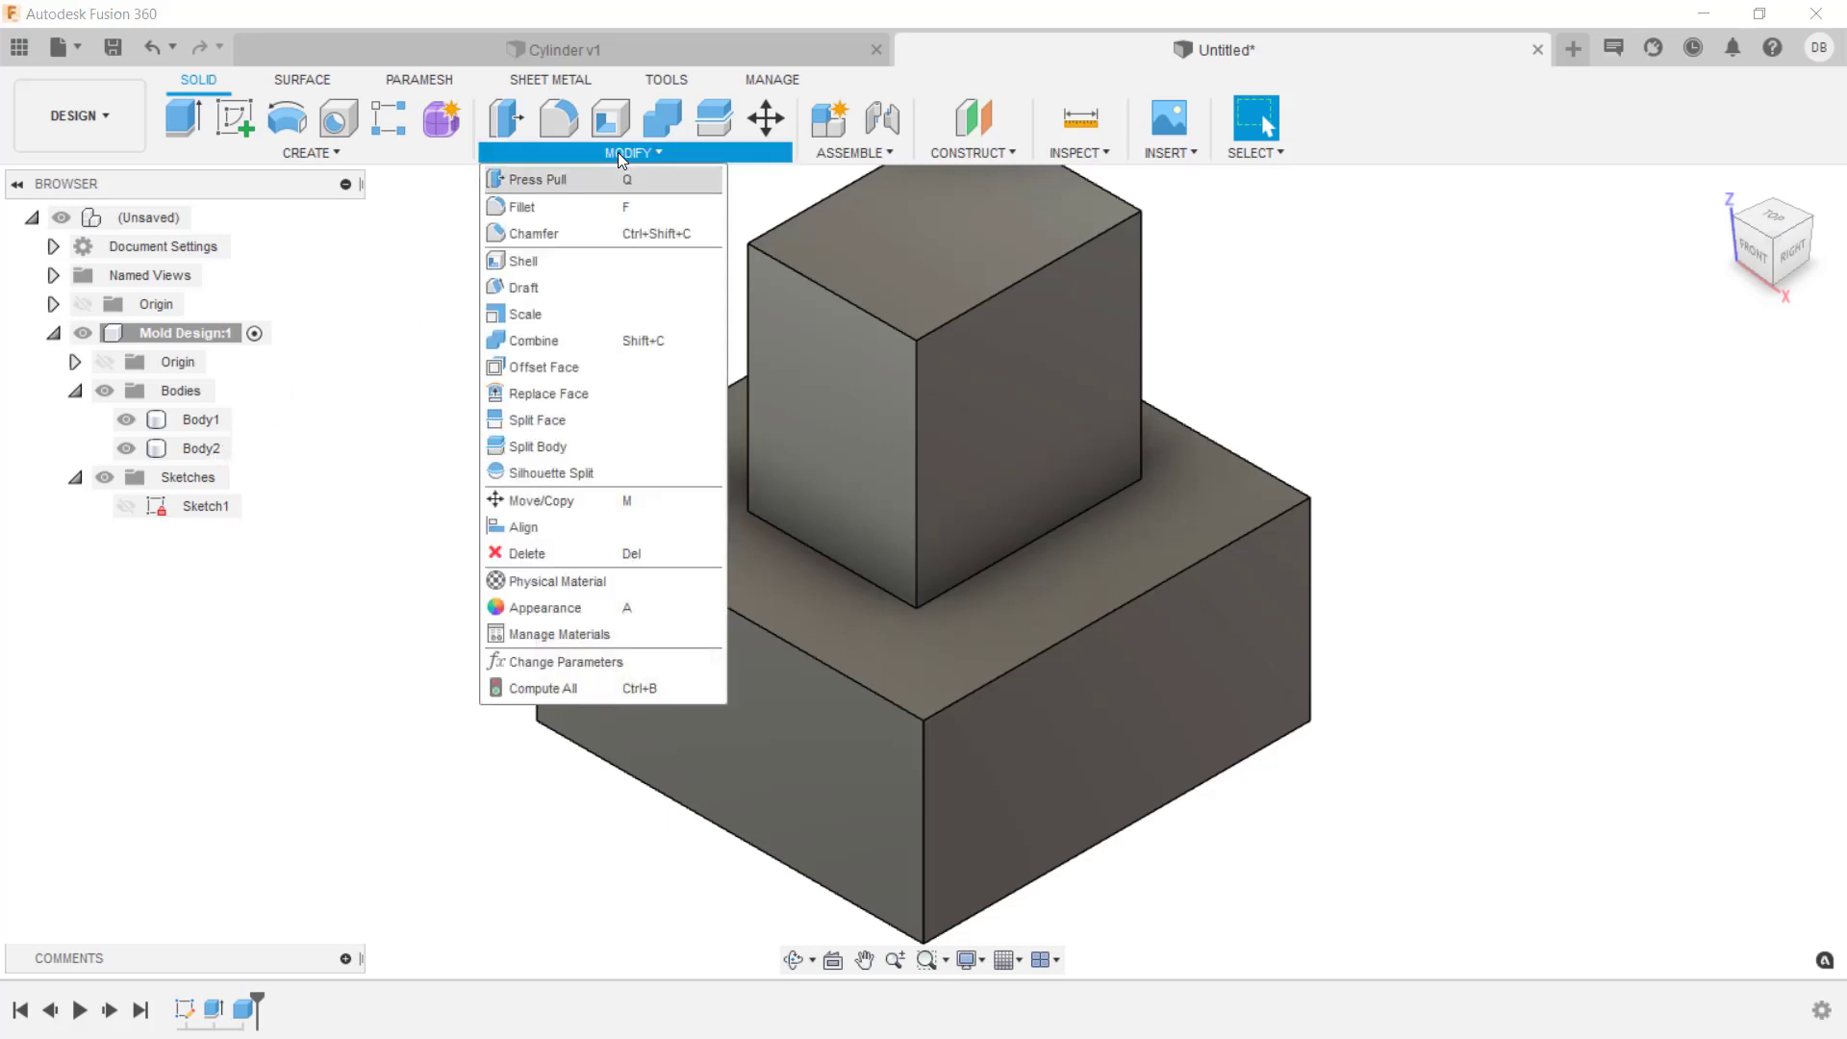
click(677, 500)
click(944, 379)
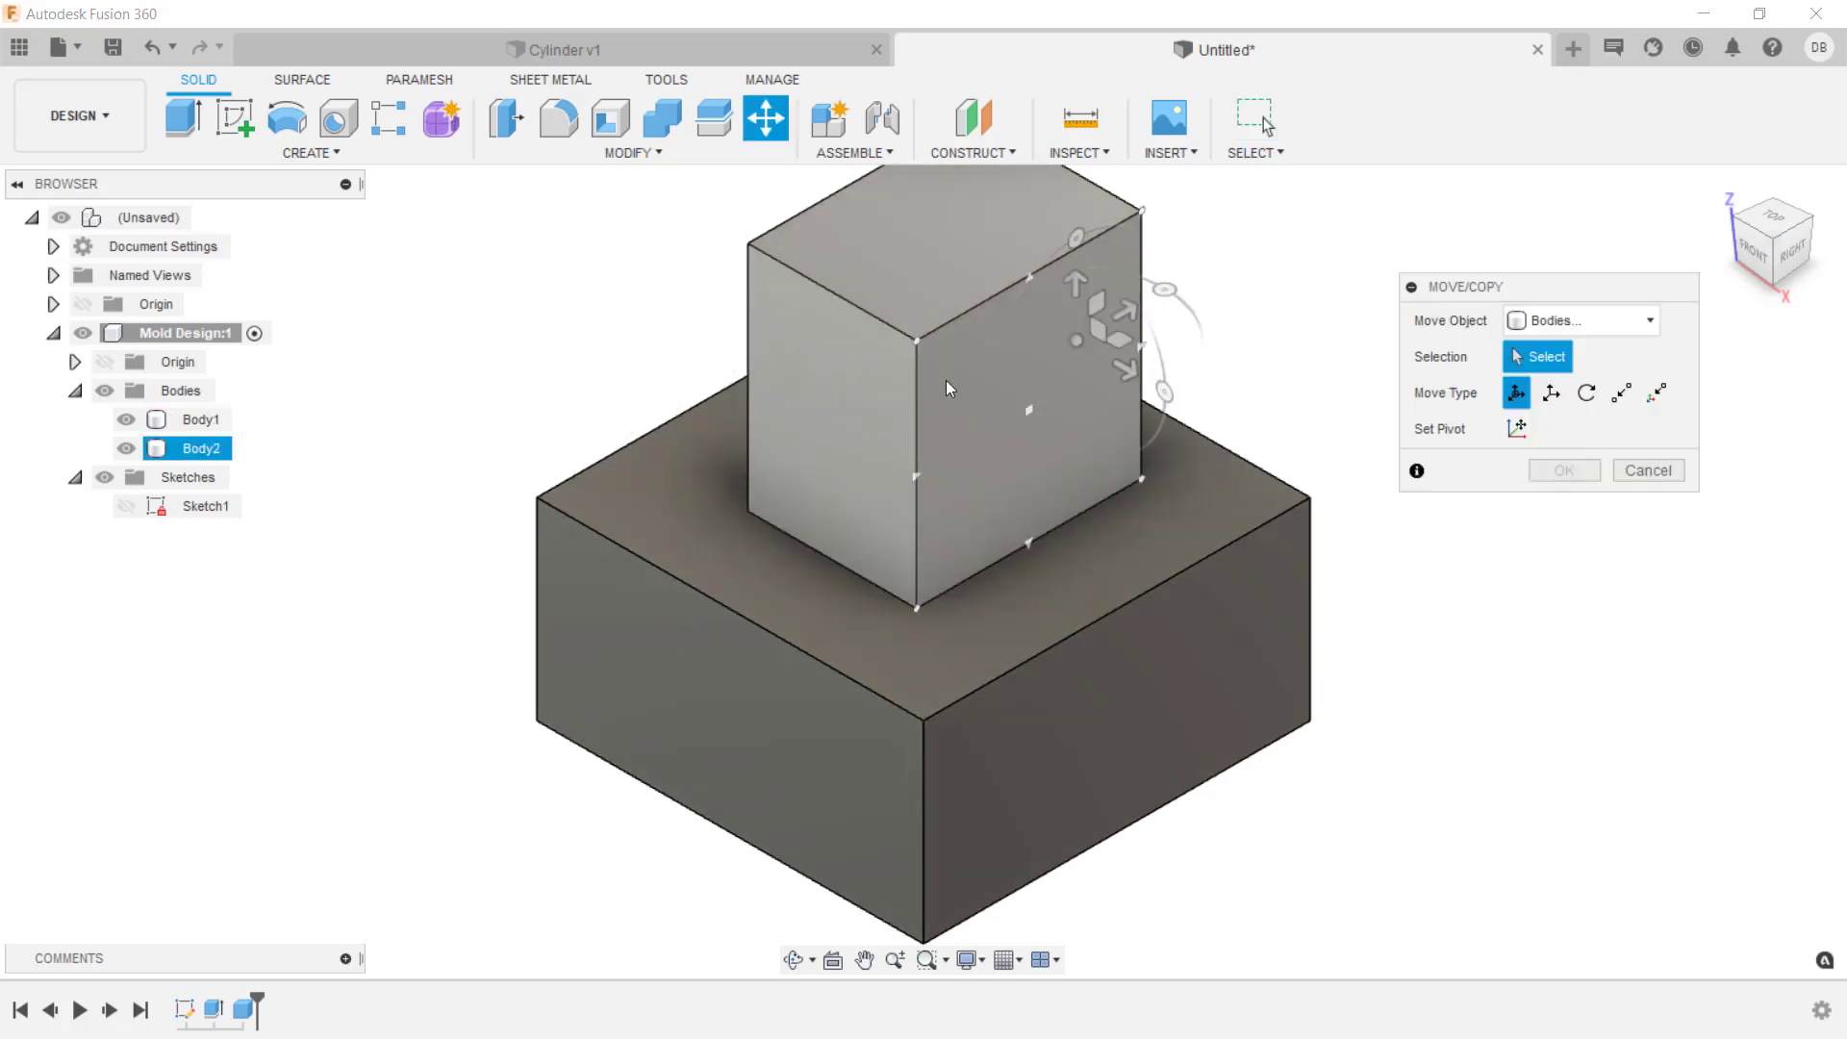
click(1041, 339)
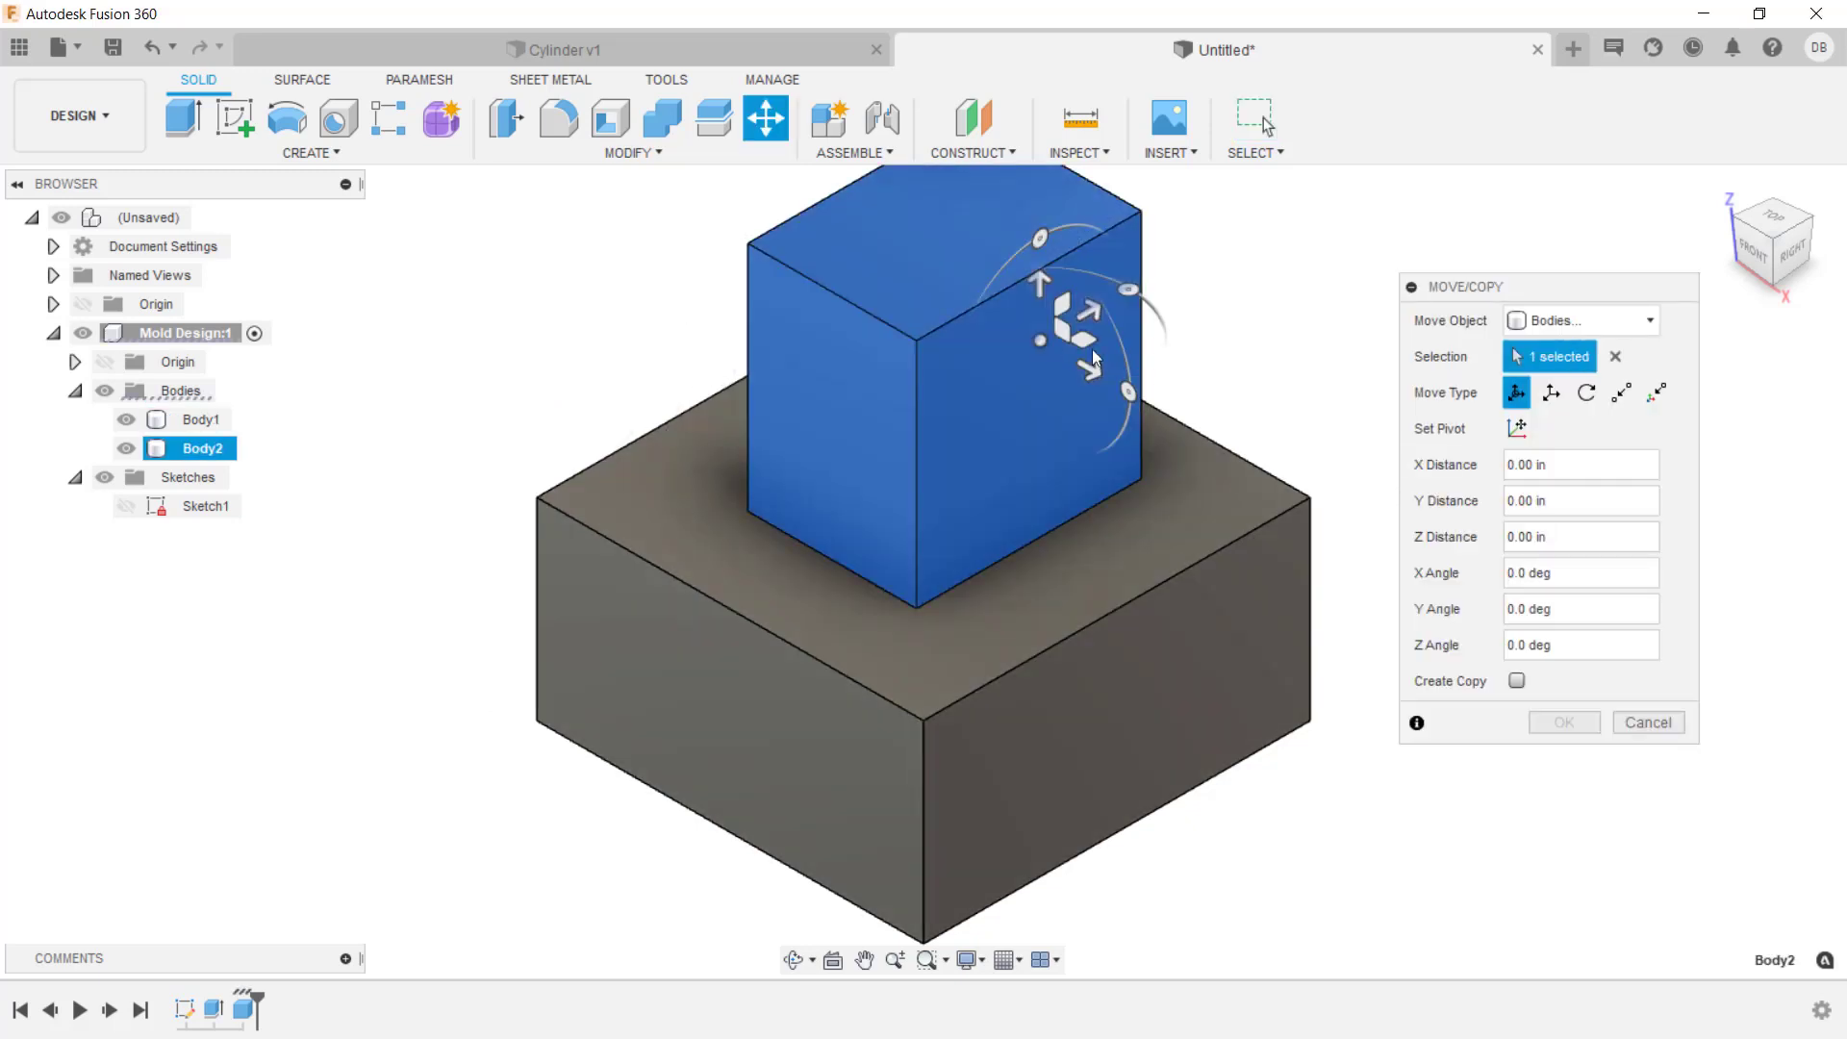
click(1515, 427)
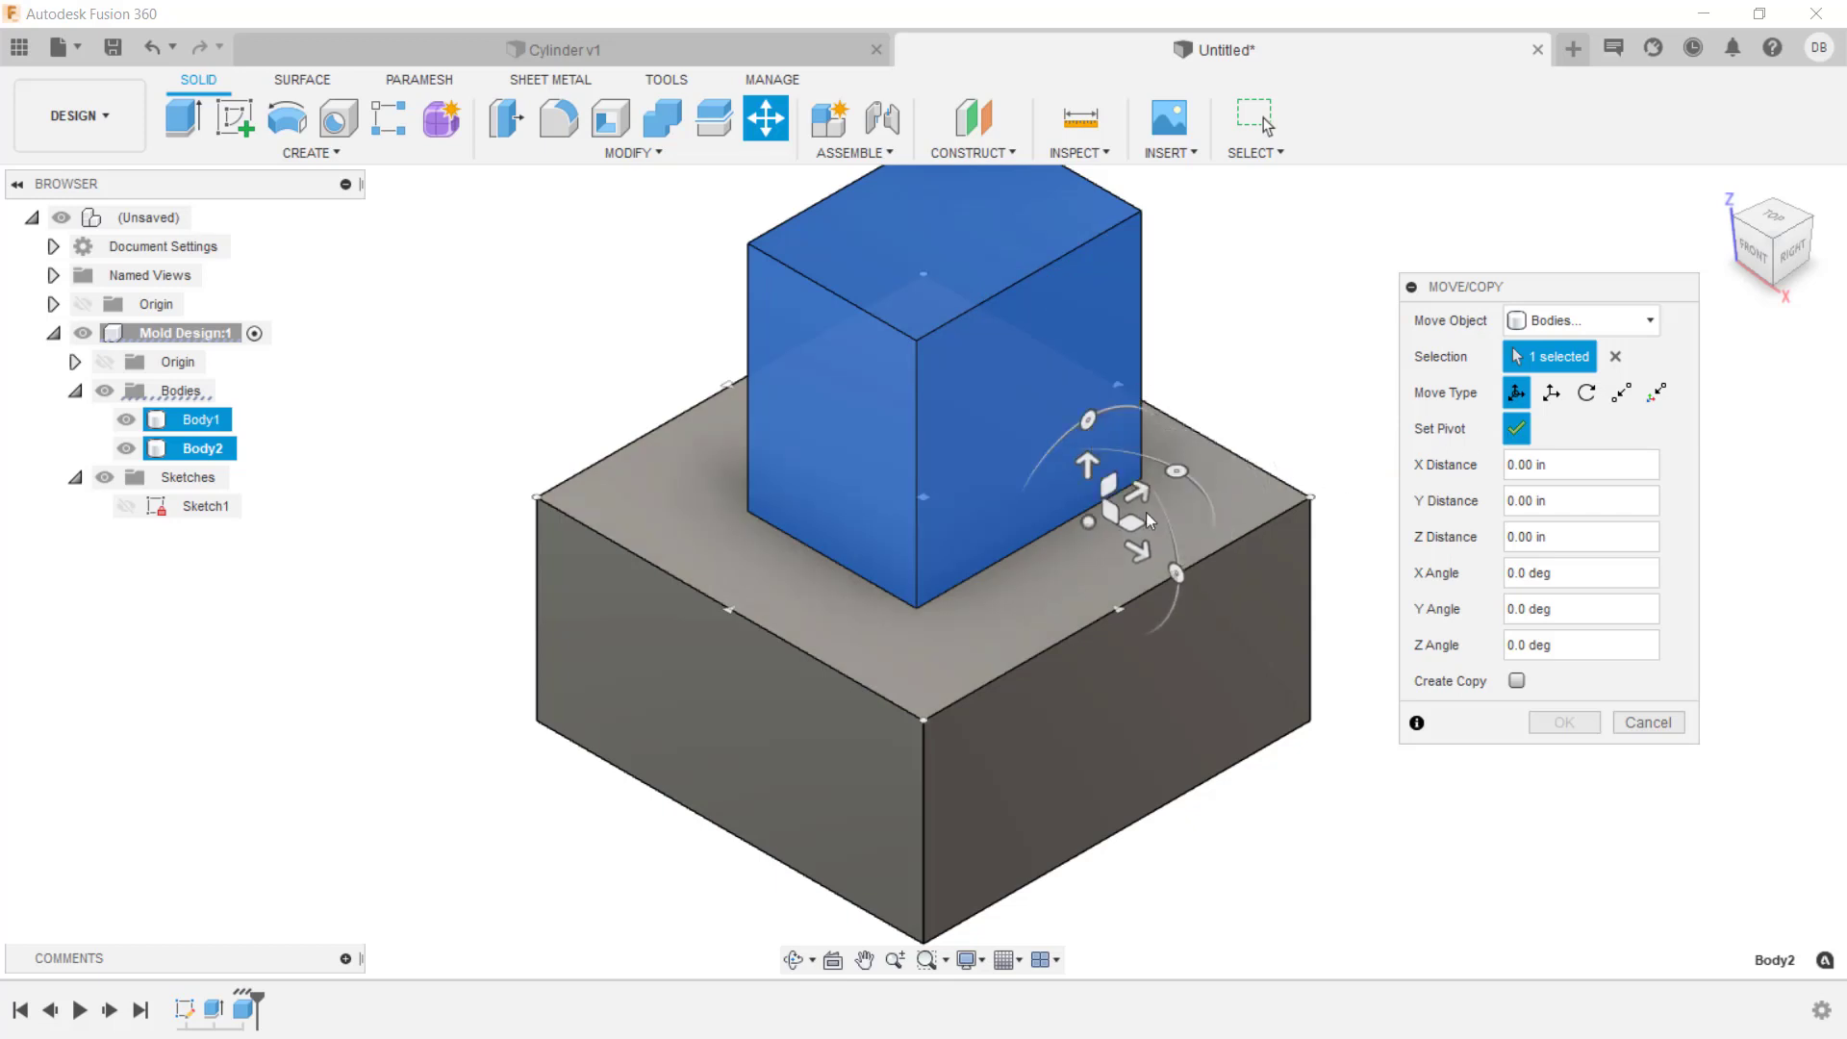
click(1058, 527)
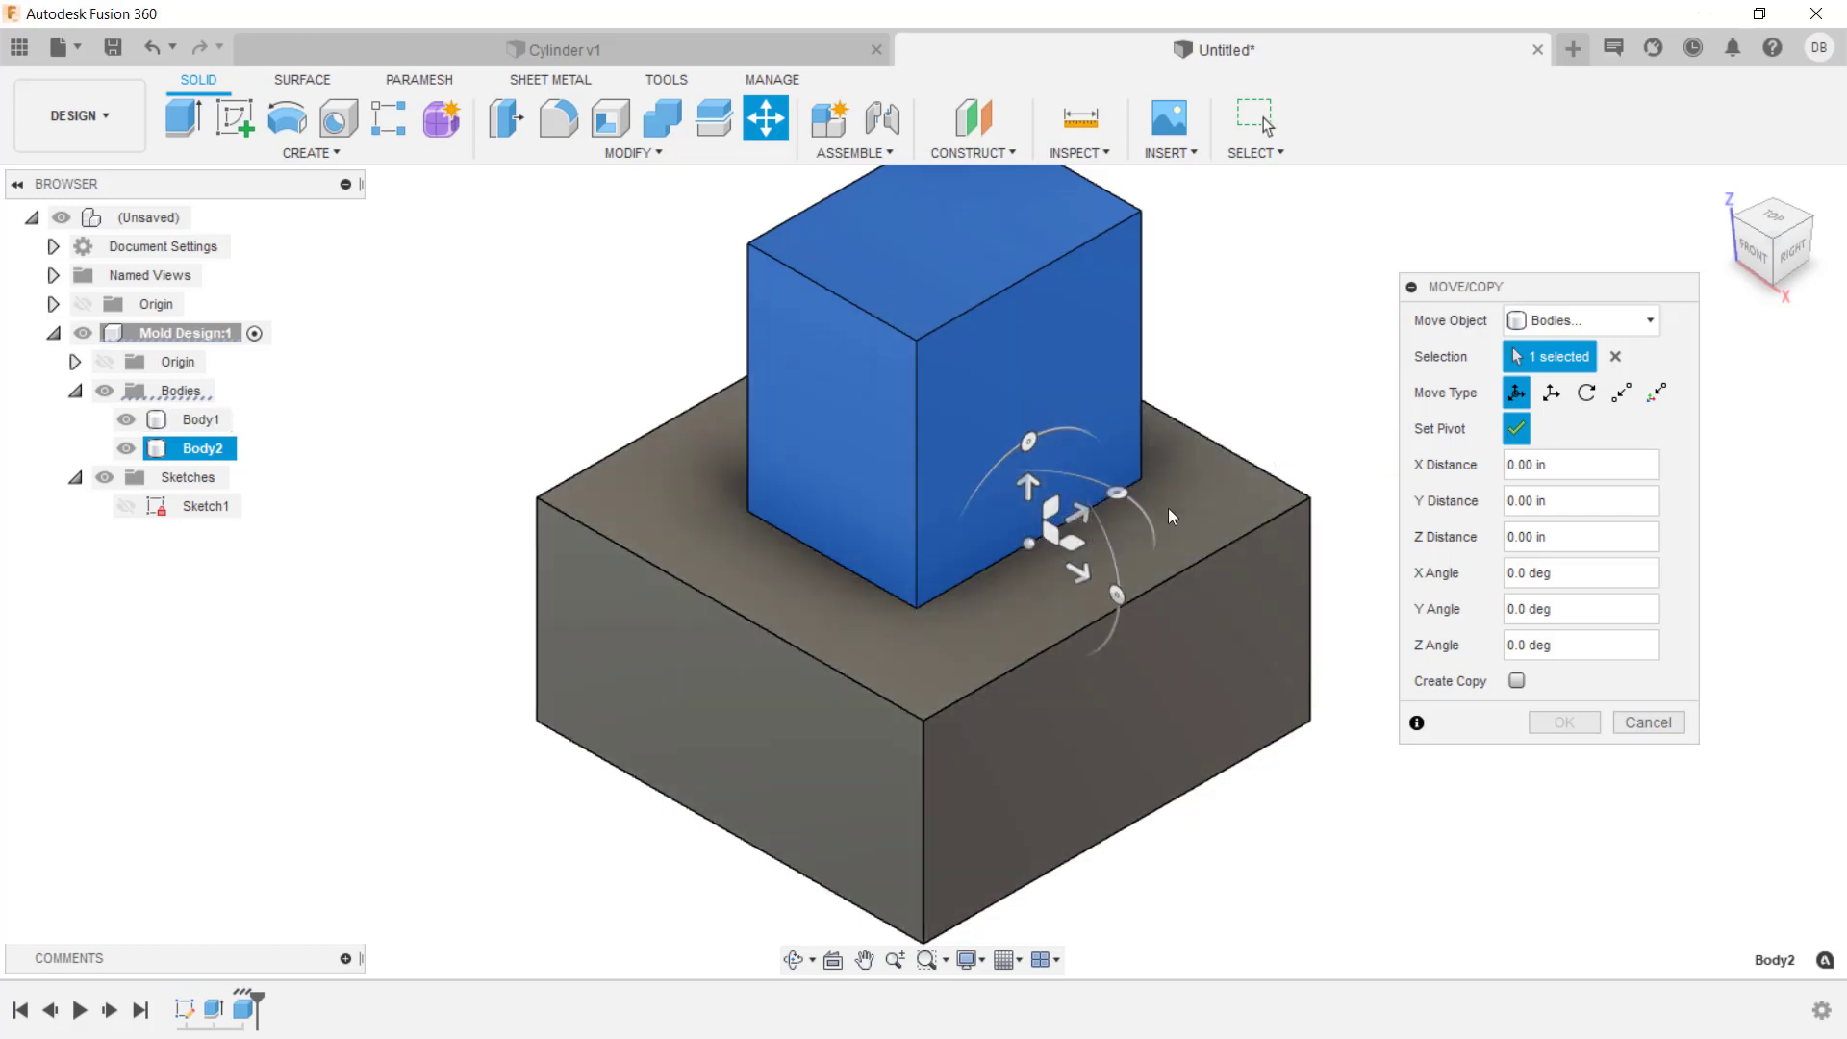
click(1515, 429)
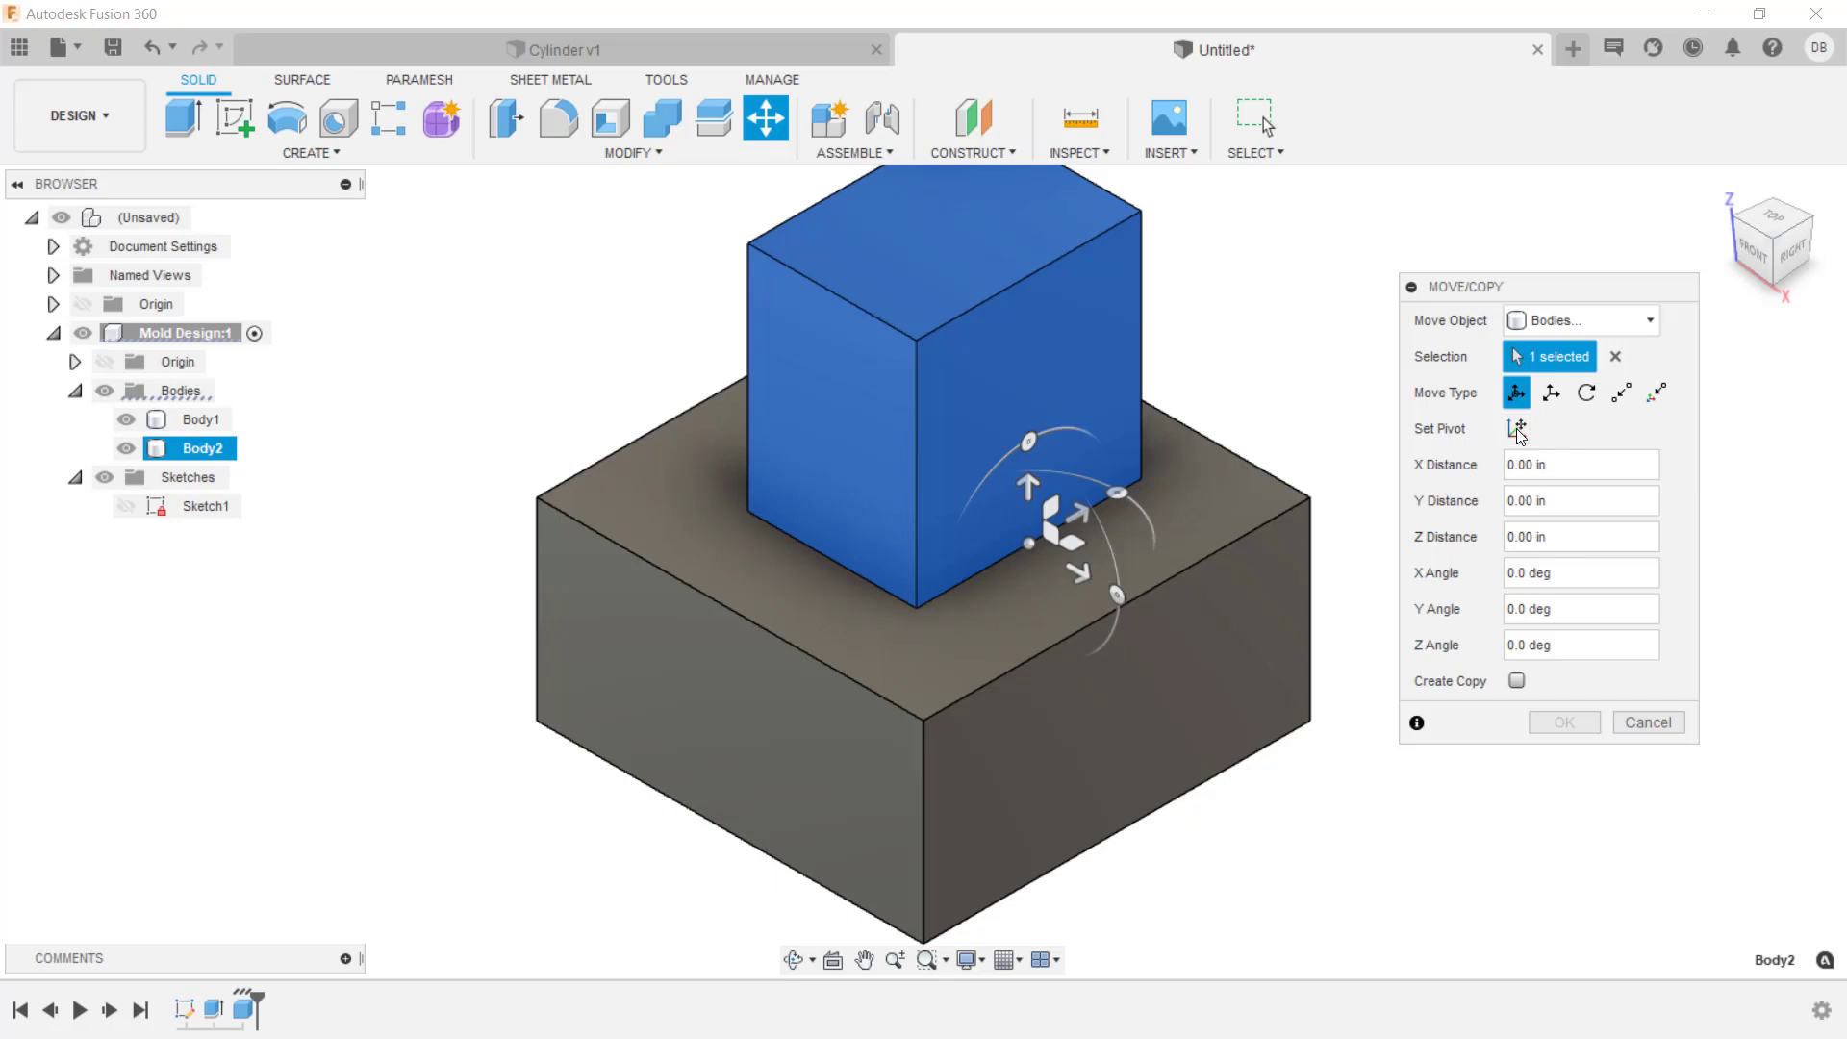
Rotate the box body 45 degrees about the pivot's Z axis so it tilts into the block, and accept the move
drag(1118, 598, 1130, 587)
shift+middle_drag(1130, 585, 1149, 447)
drag(1150, 447, 1070, 449)
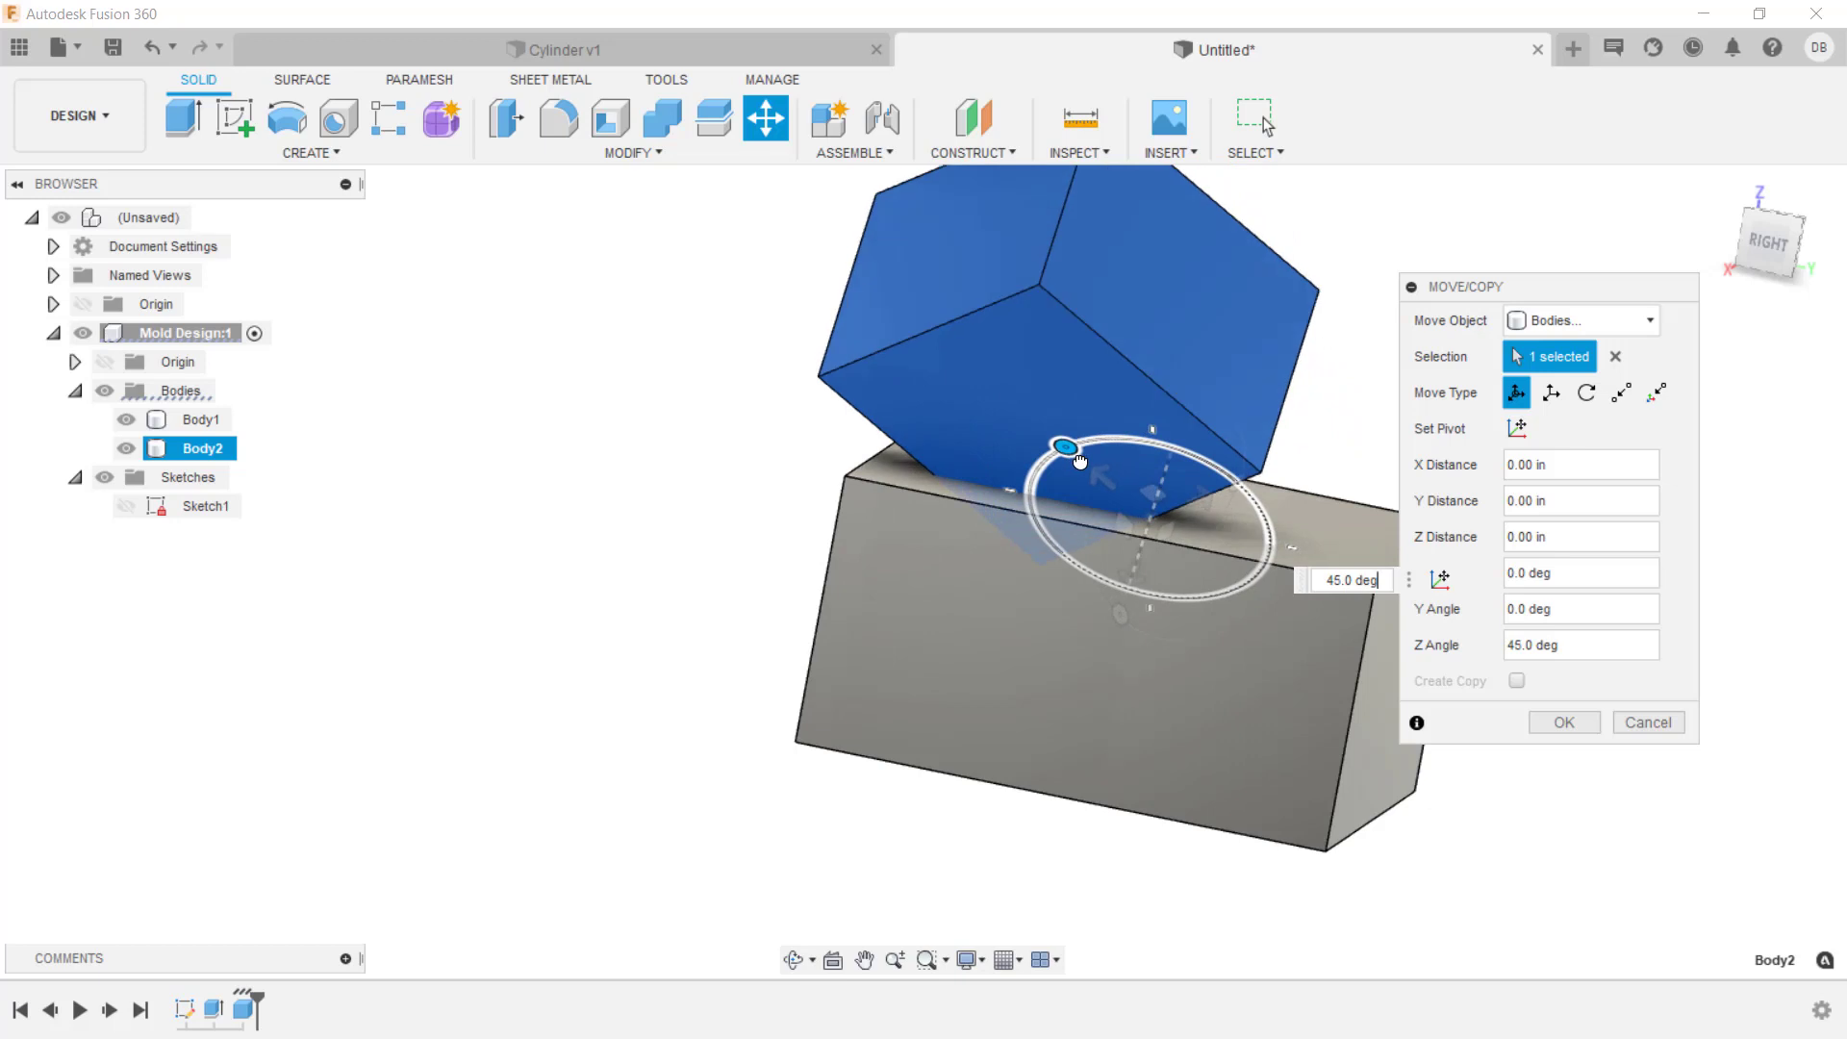
click(1563, 723)
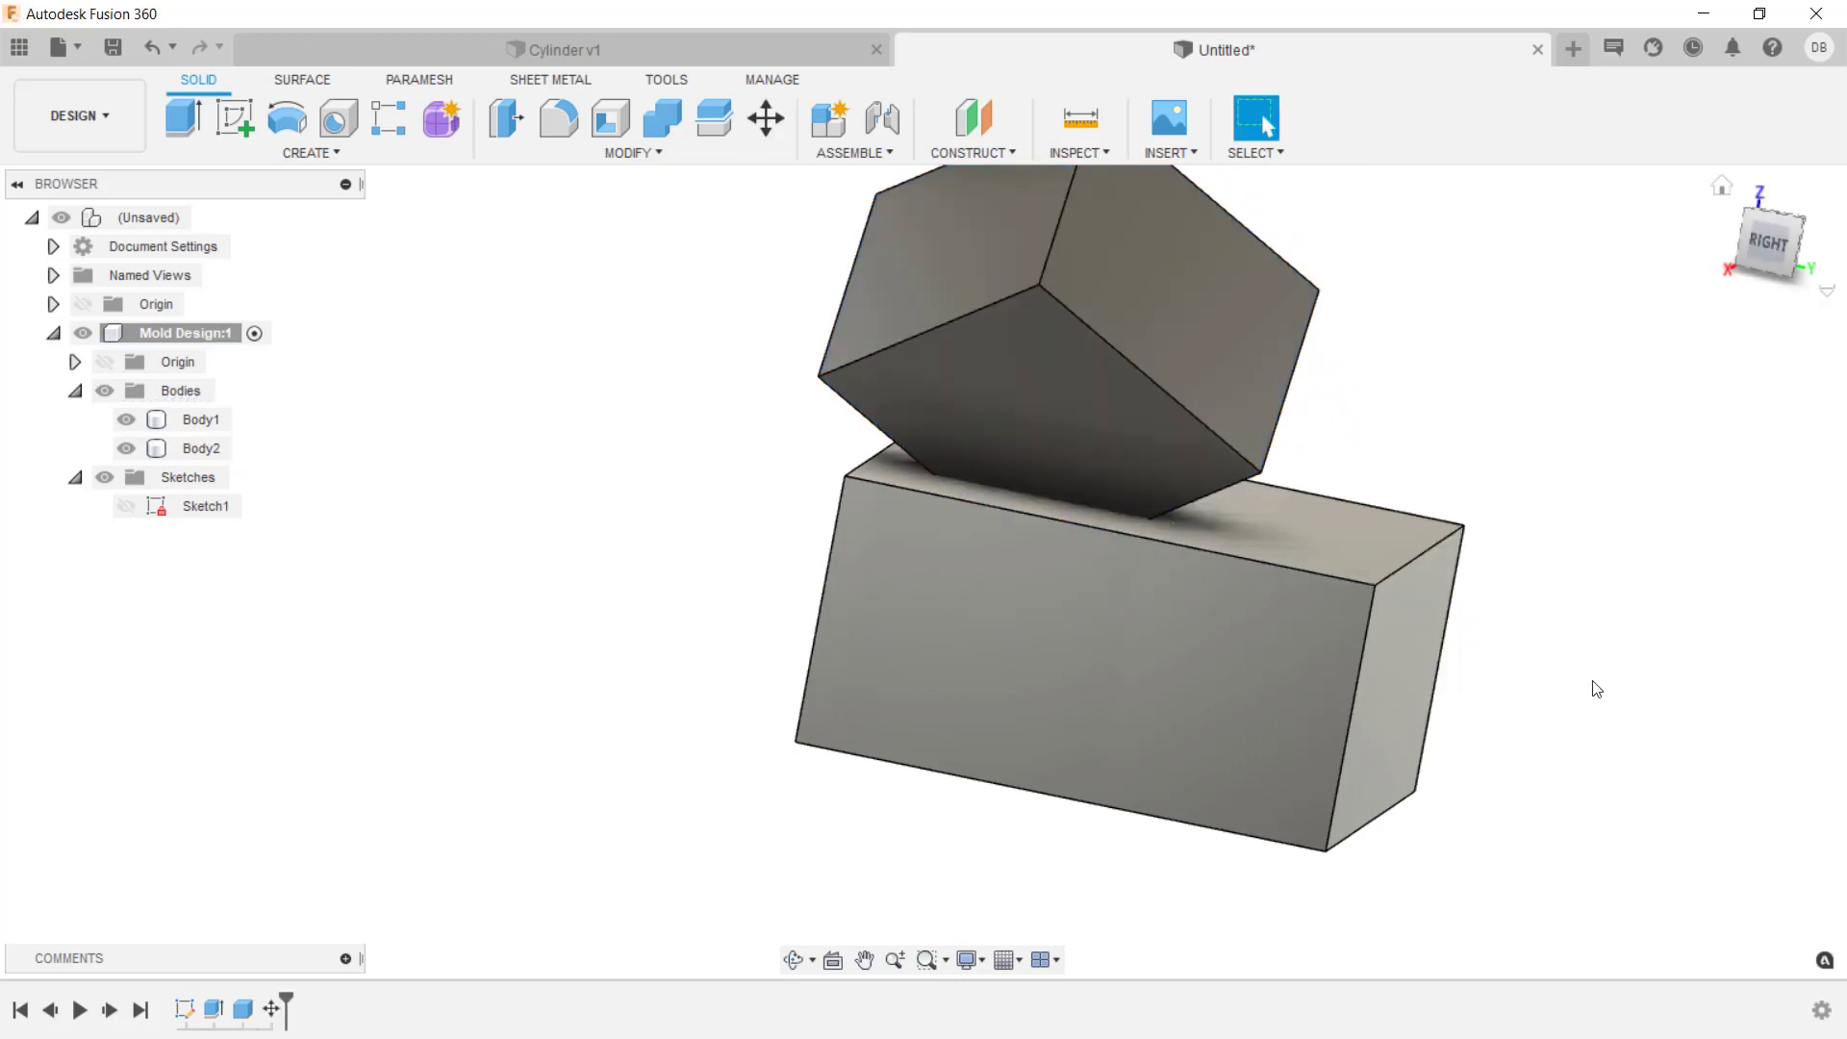
Hide and show each of the two bodies in turn to examine where the tilted box overlaps the block
click(1722, 186)
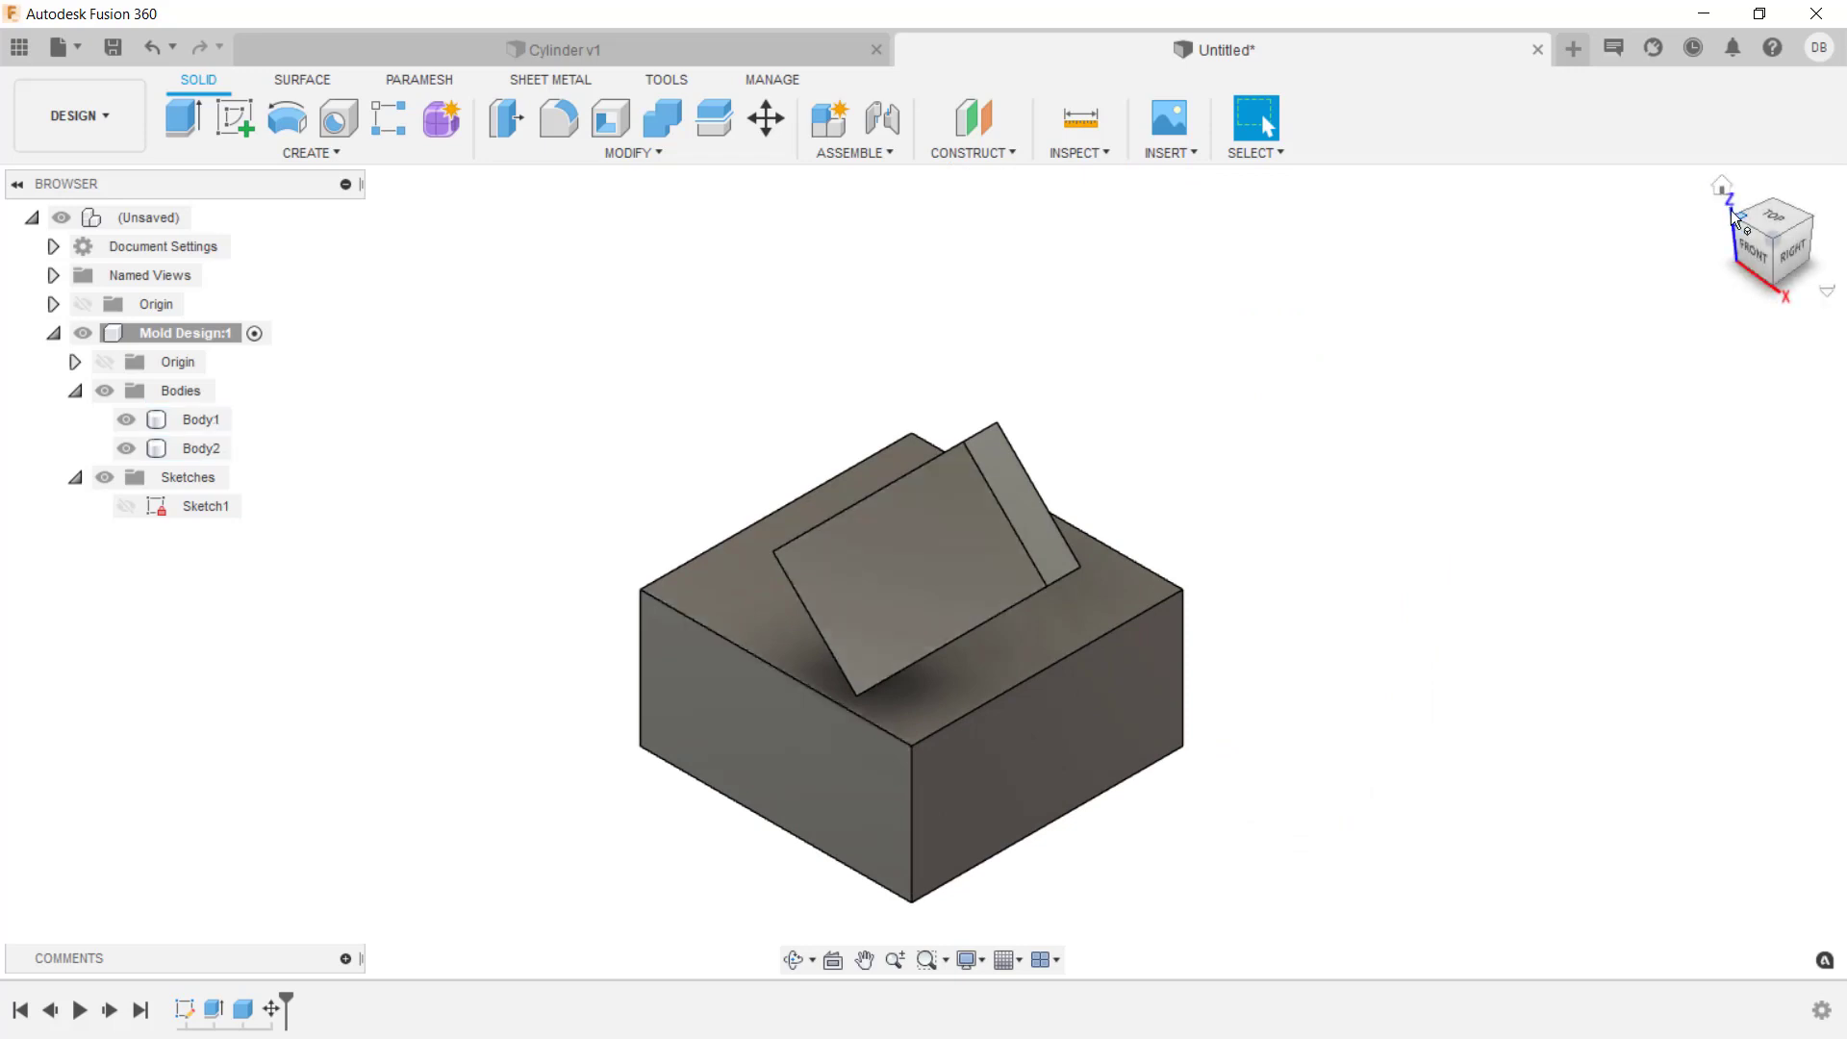
click(1734, 216)
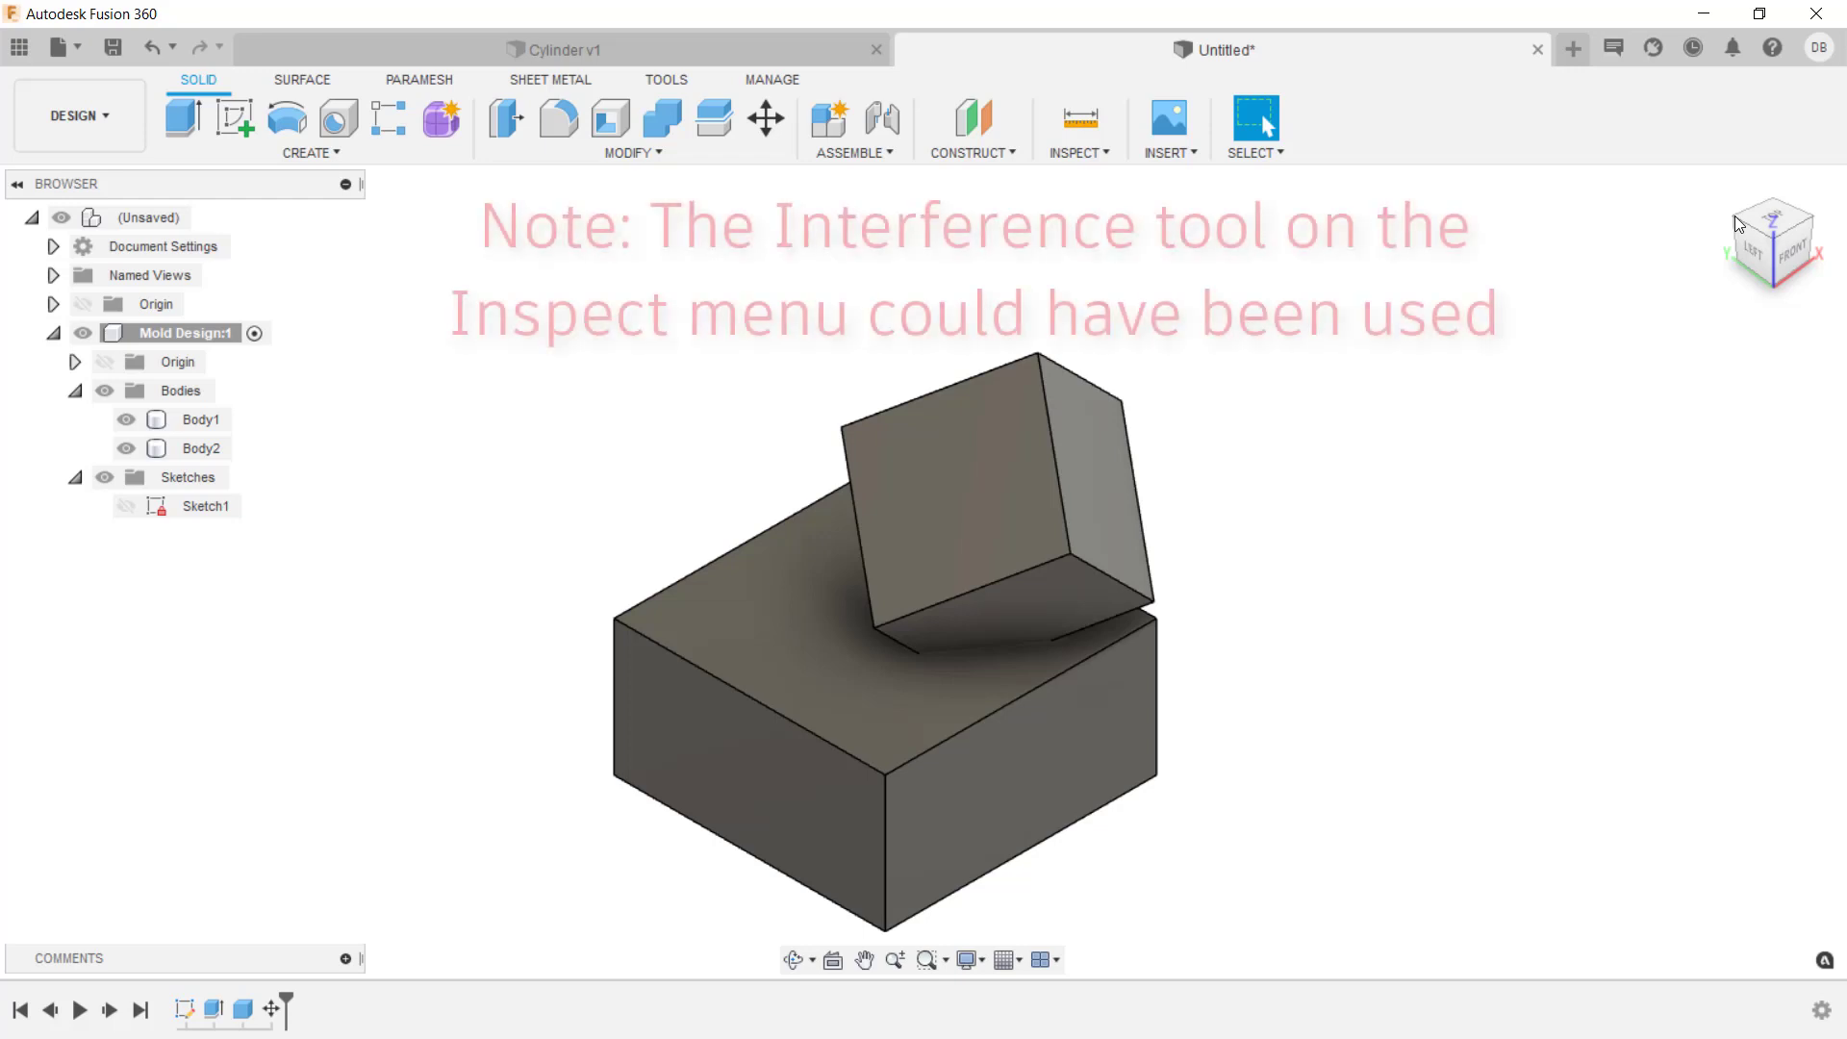
click(192, 448)
click(125, 448)
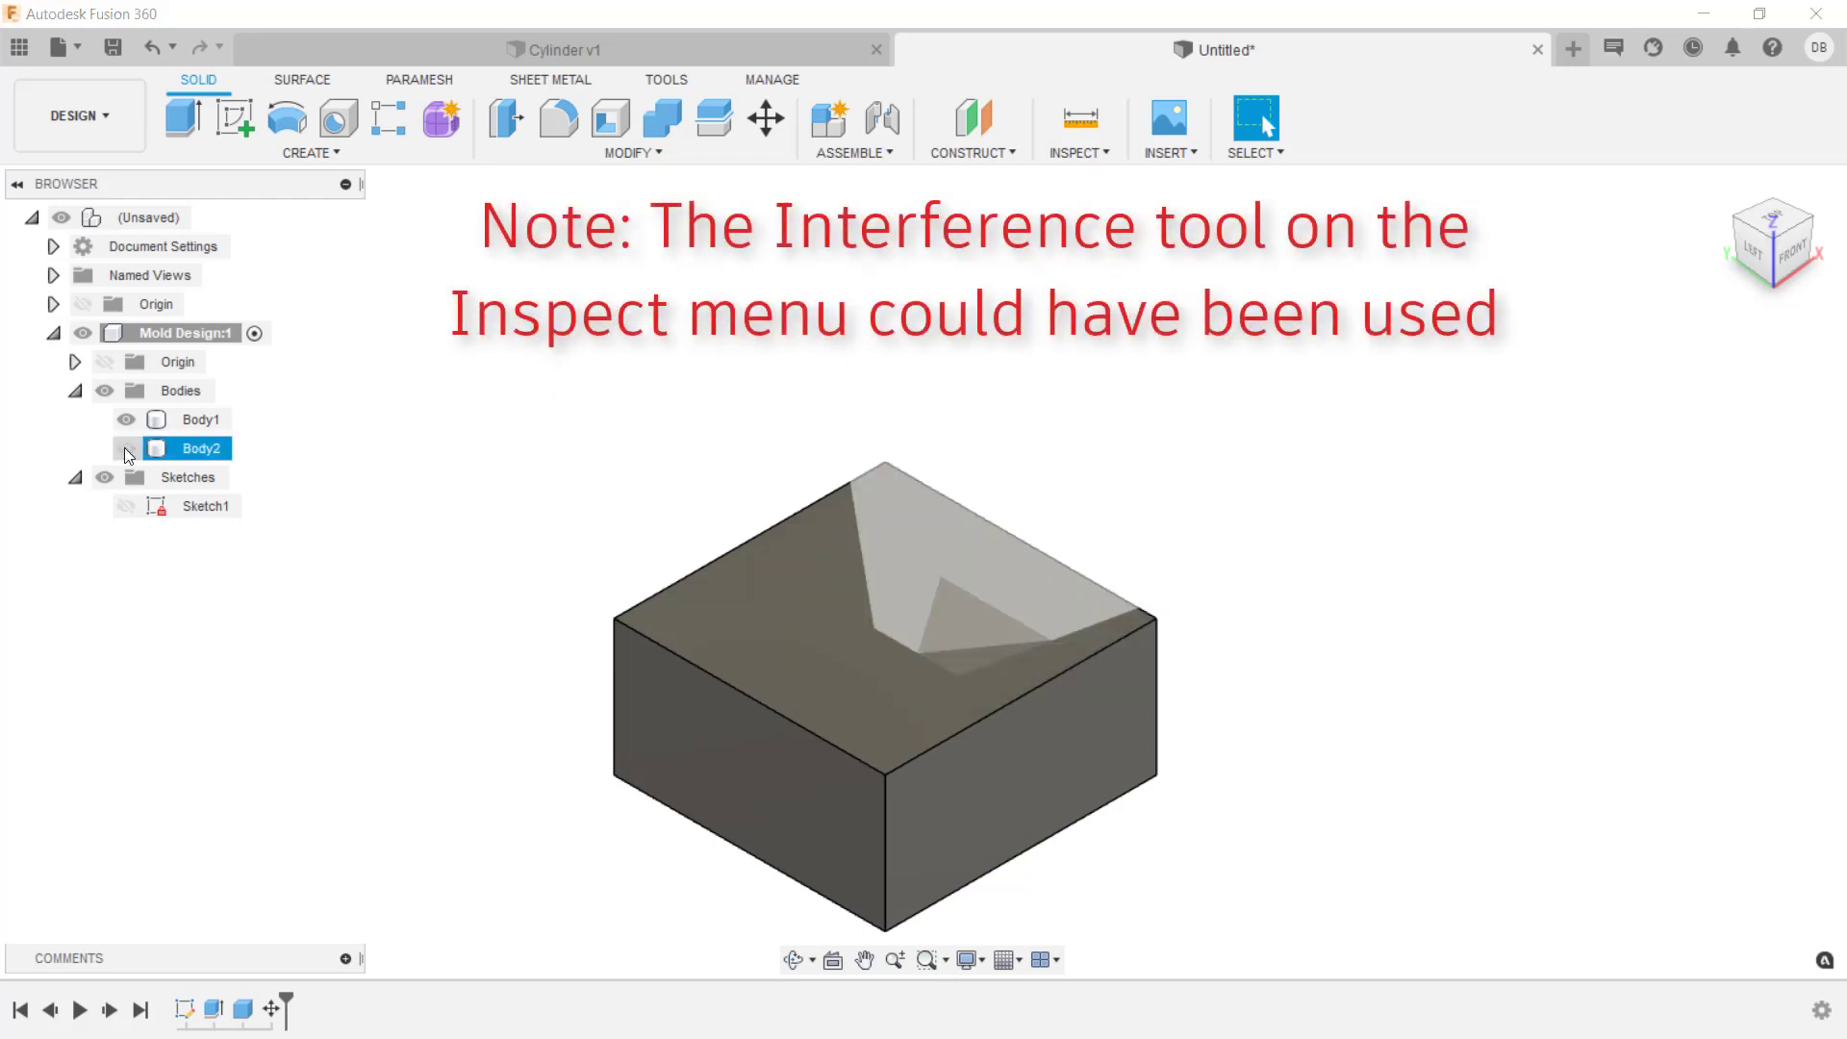
click(125, 448)
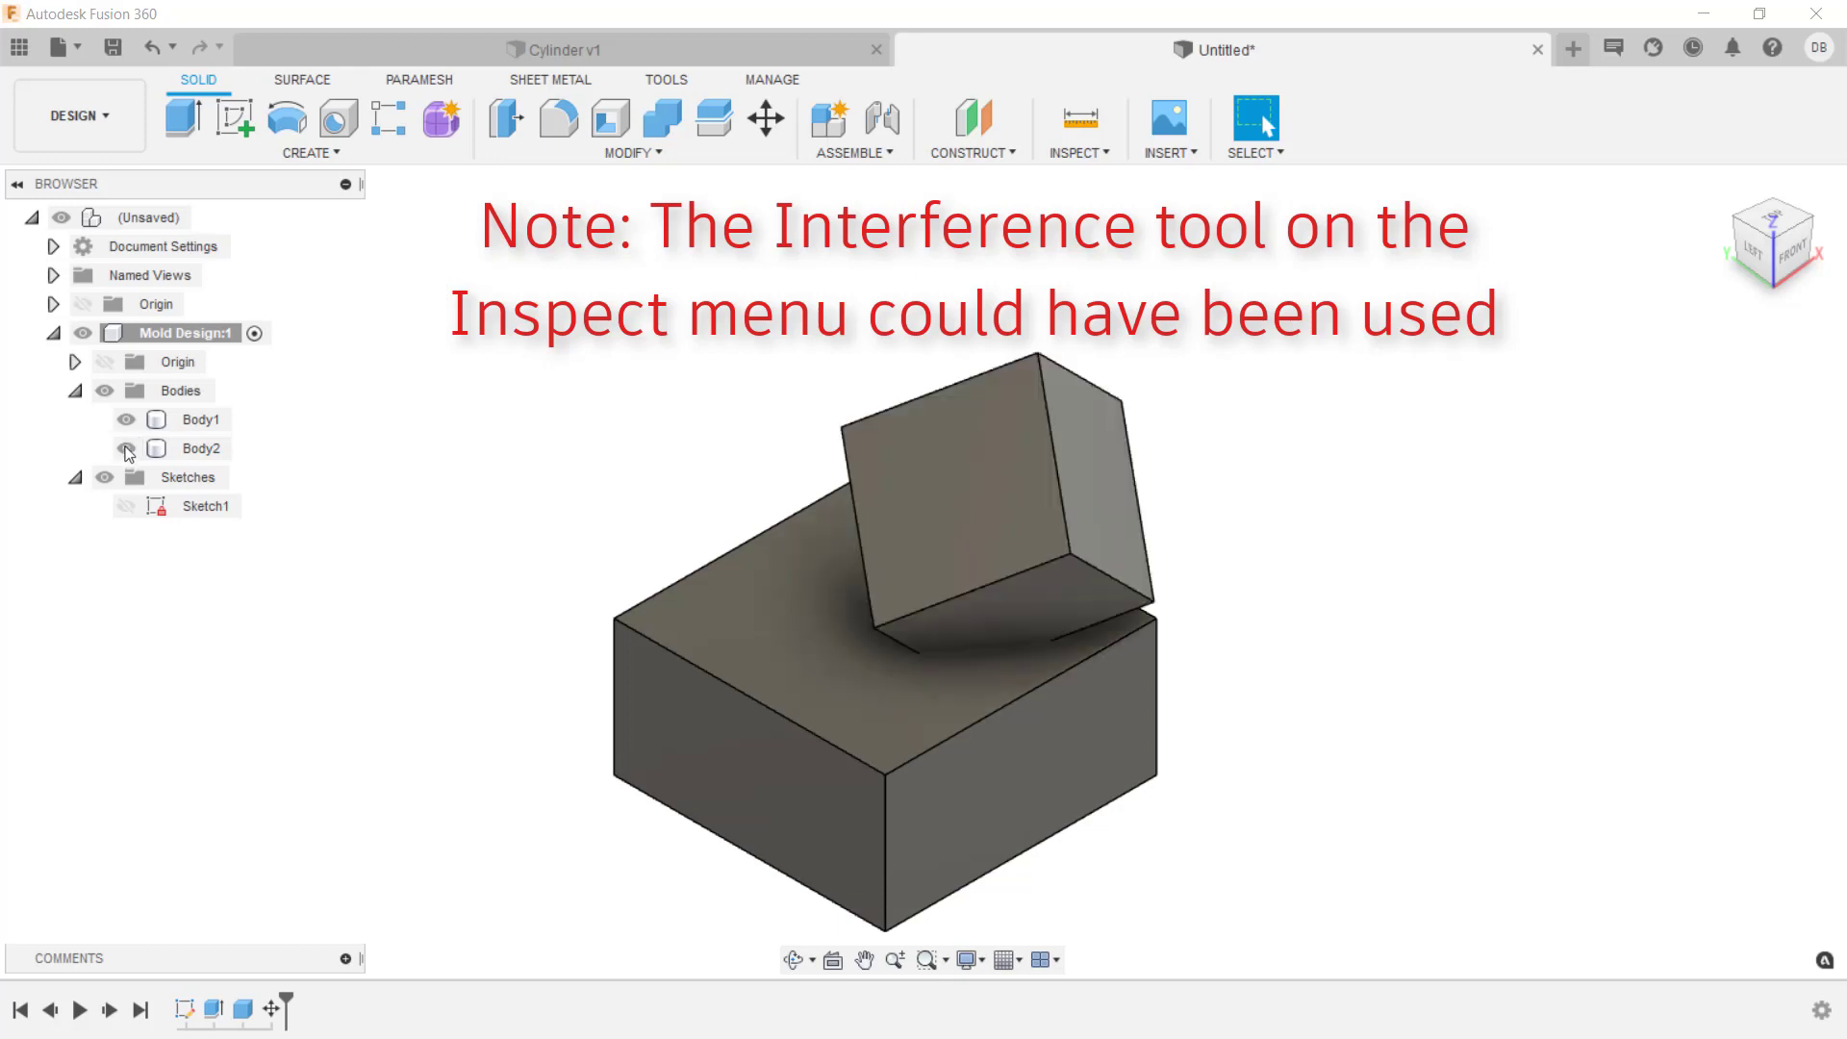
click(129, 423)
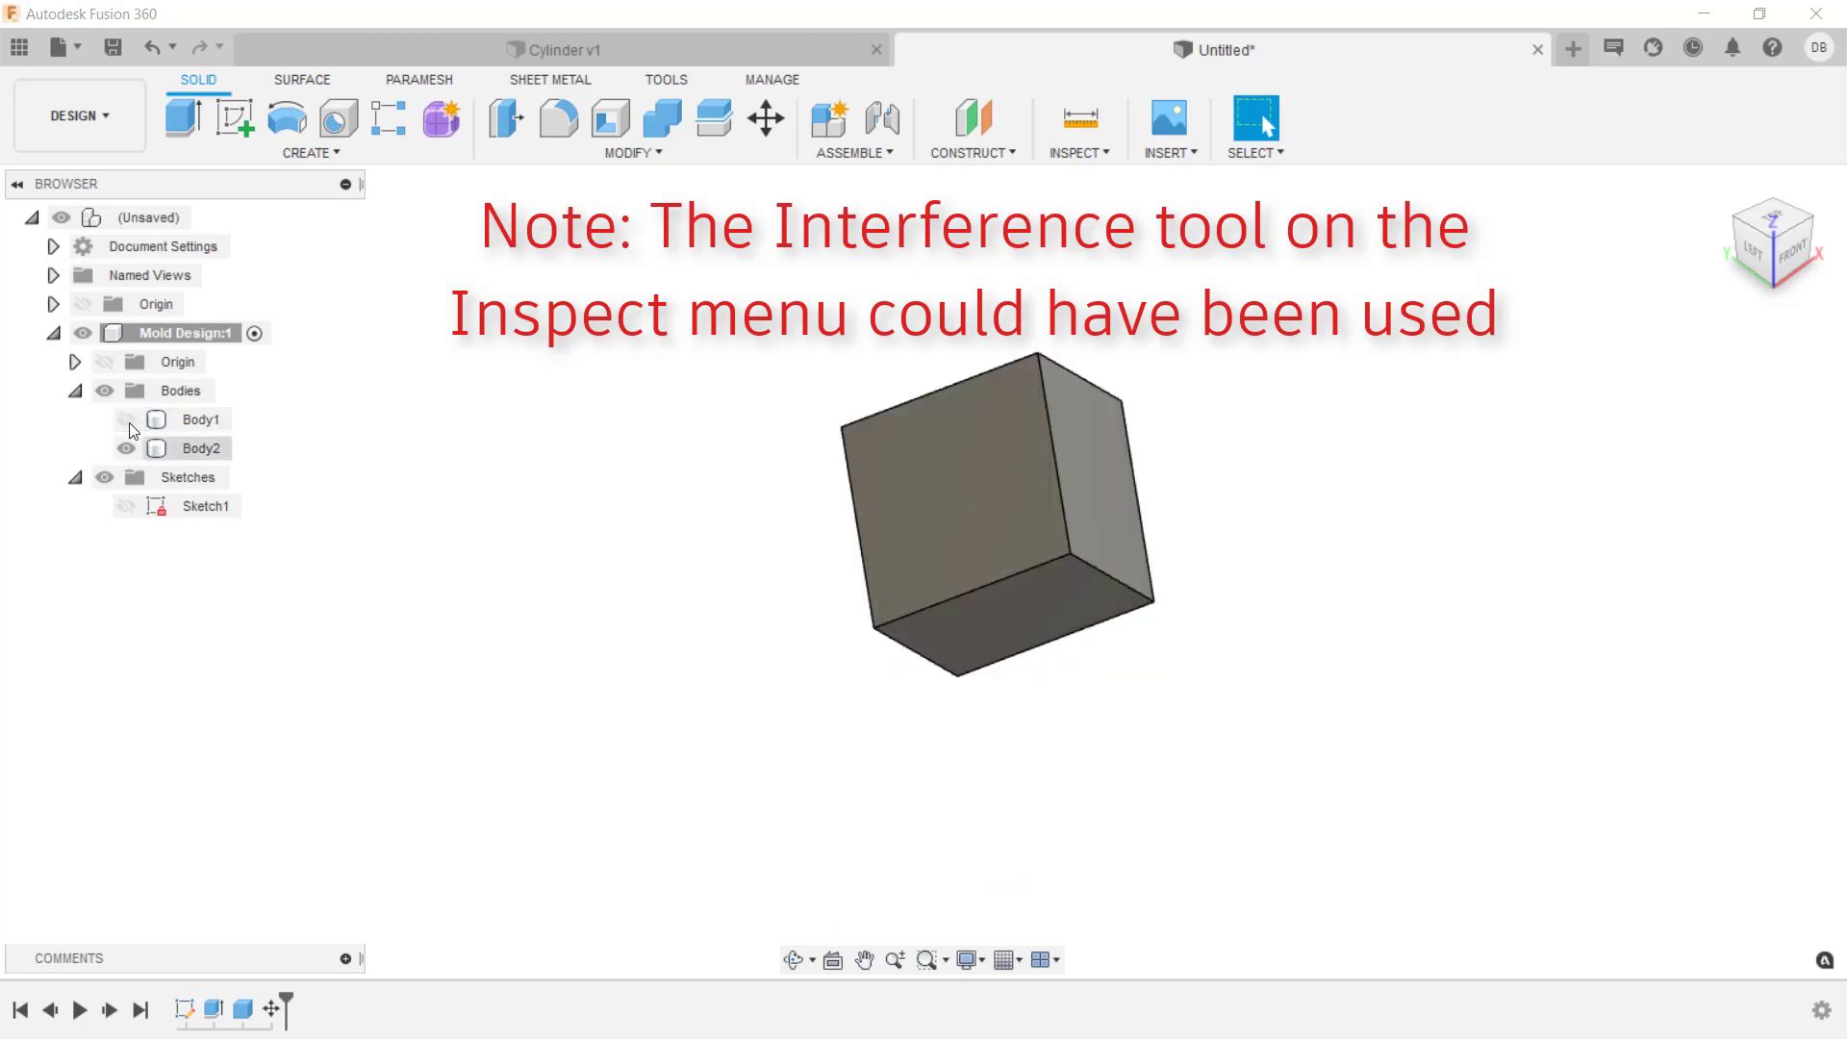
click(128, 421)
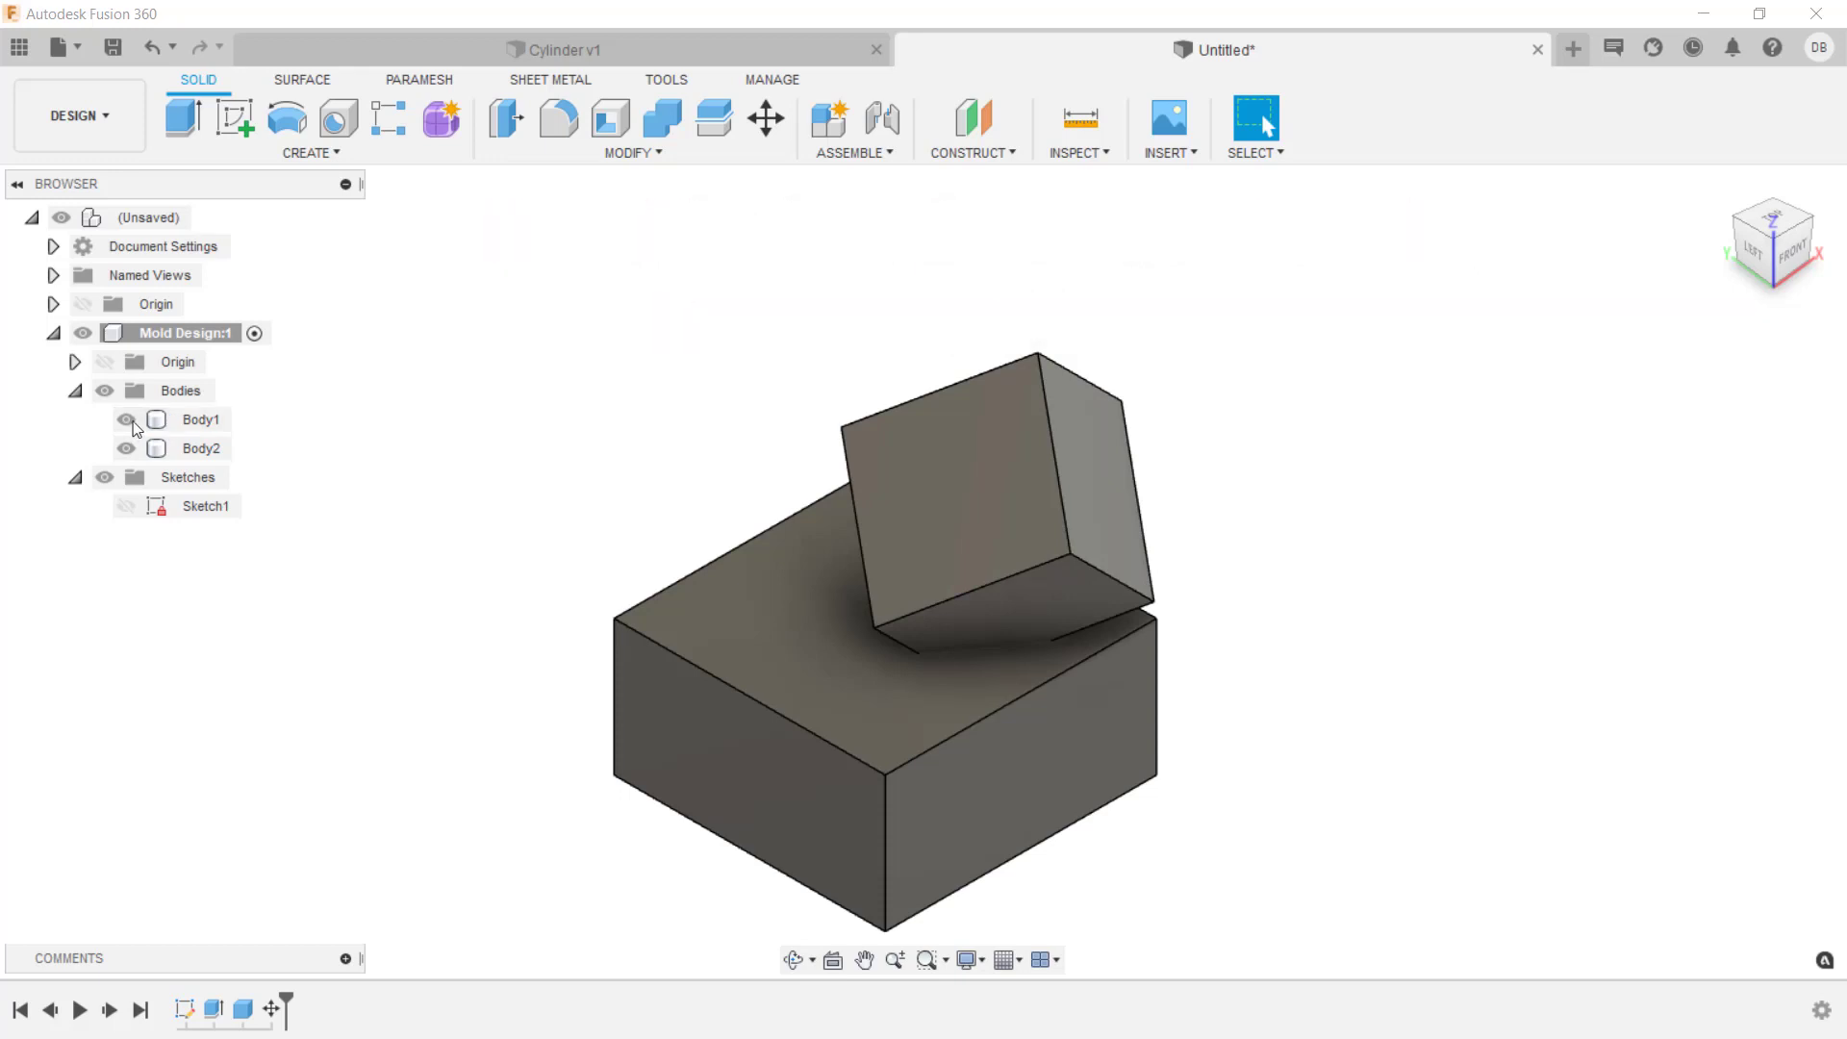
Combine the bodies by cutting the tilted box from the block, keeping the tool body
click(596, 152)
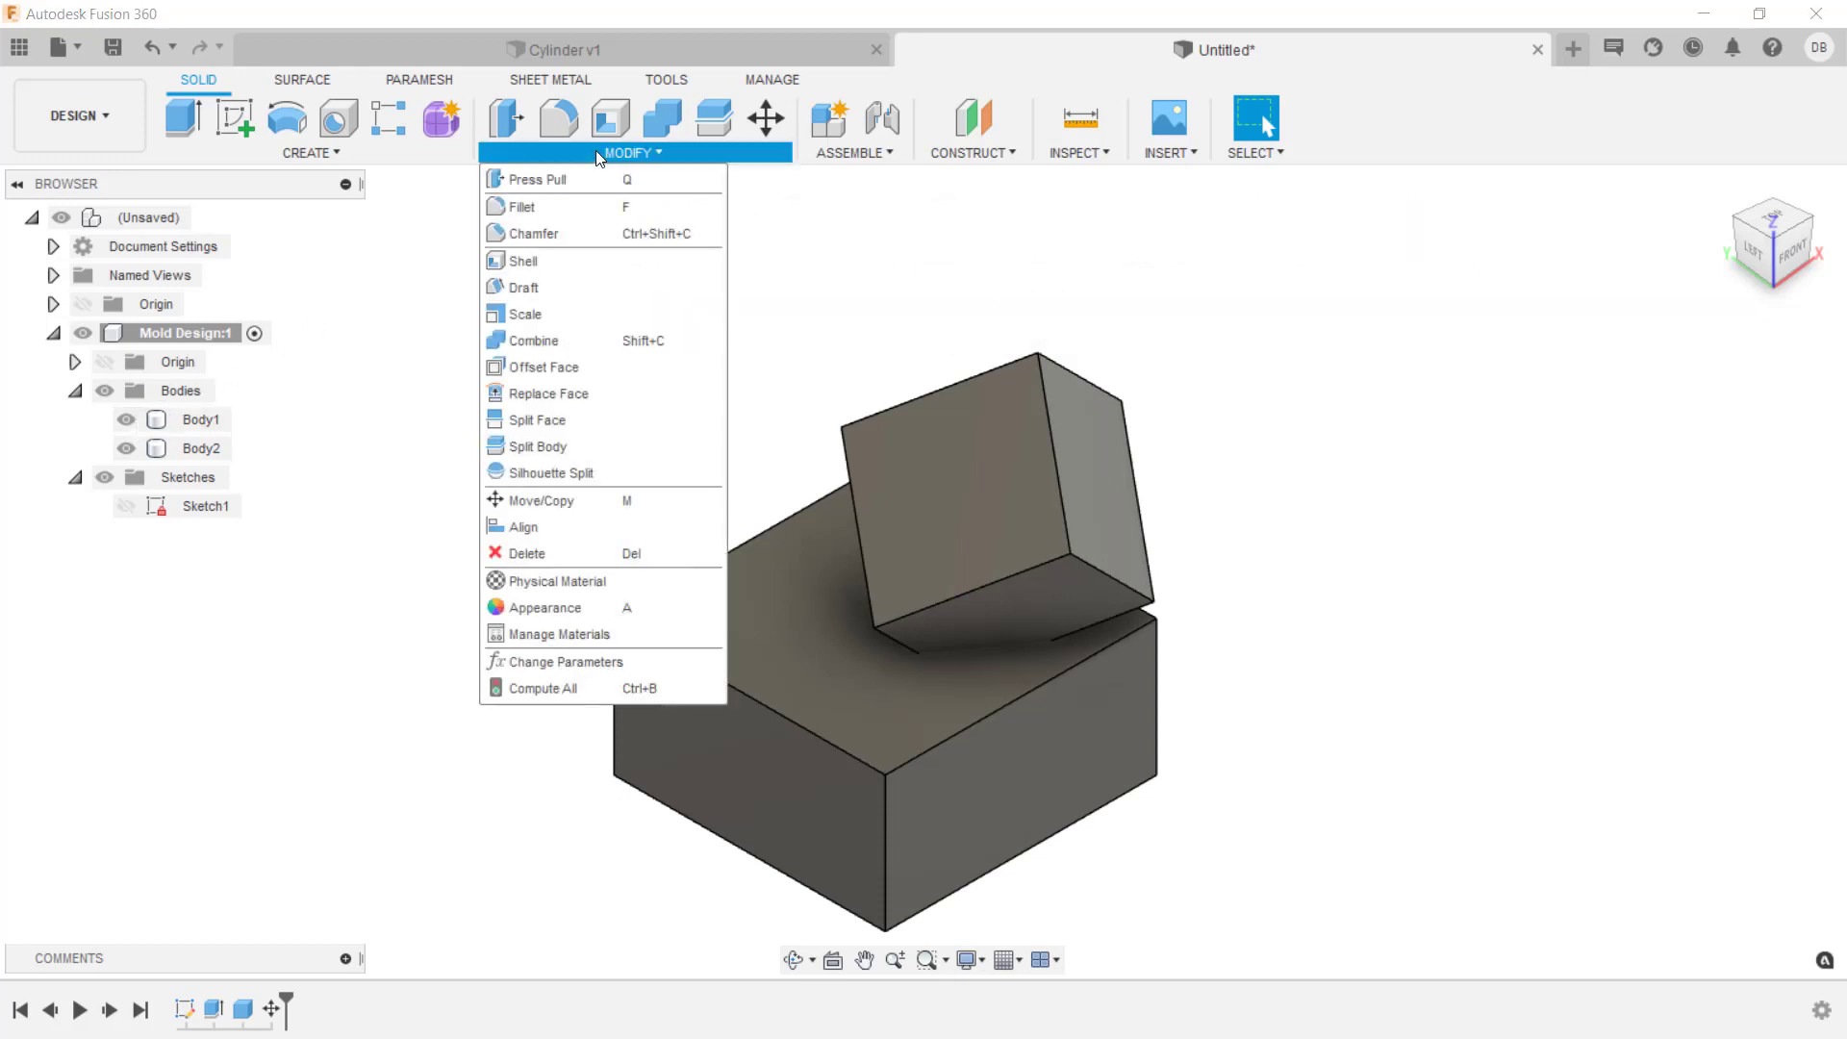
click(581, 340)
click(734, 617)
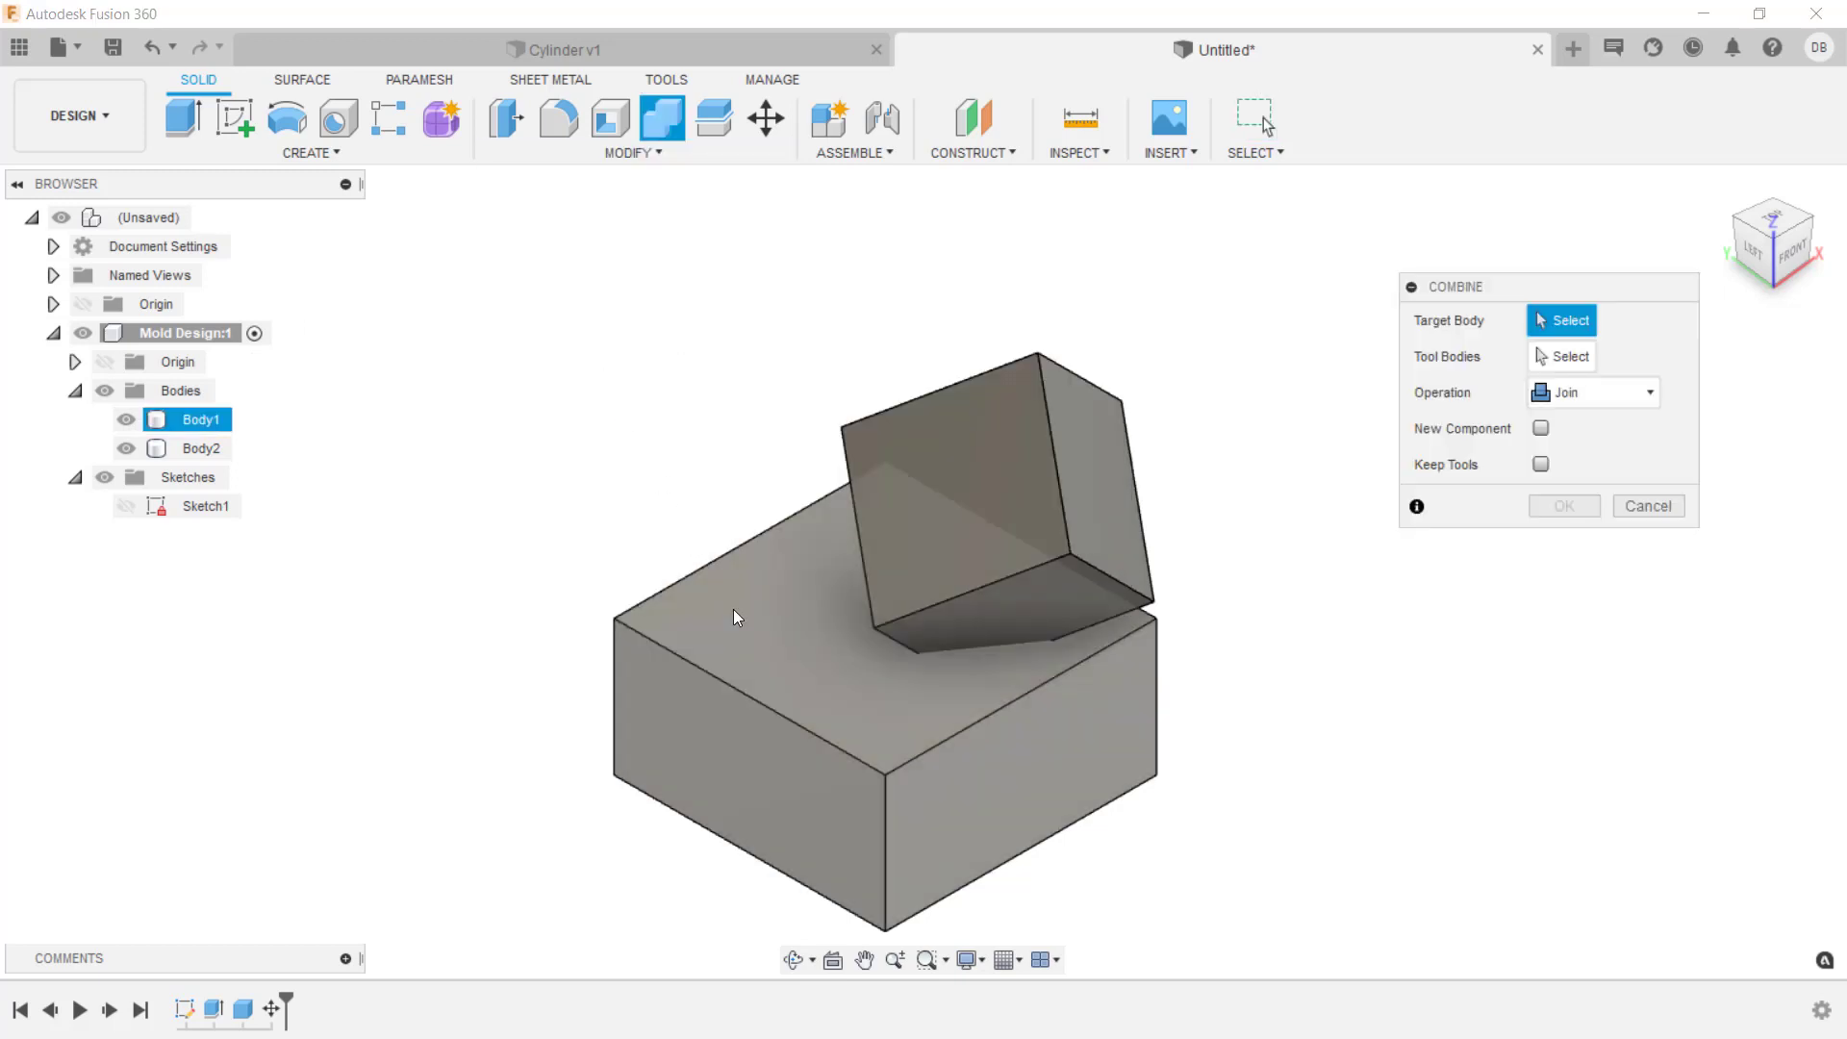
click(734, 616)
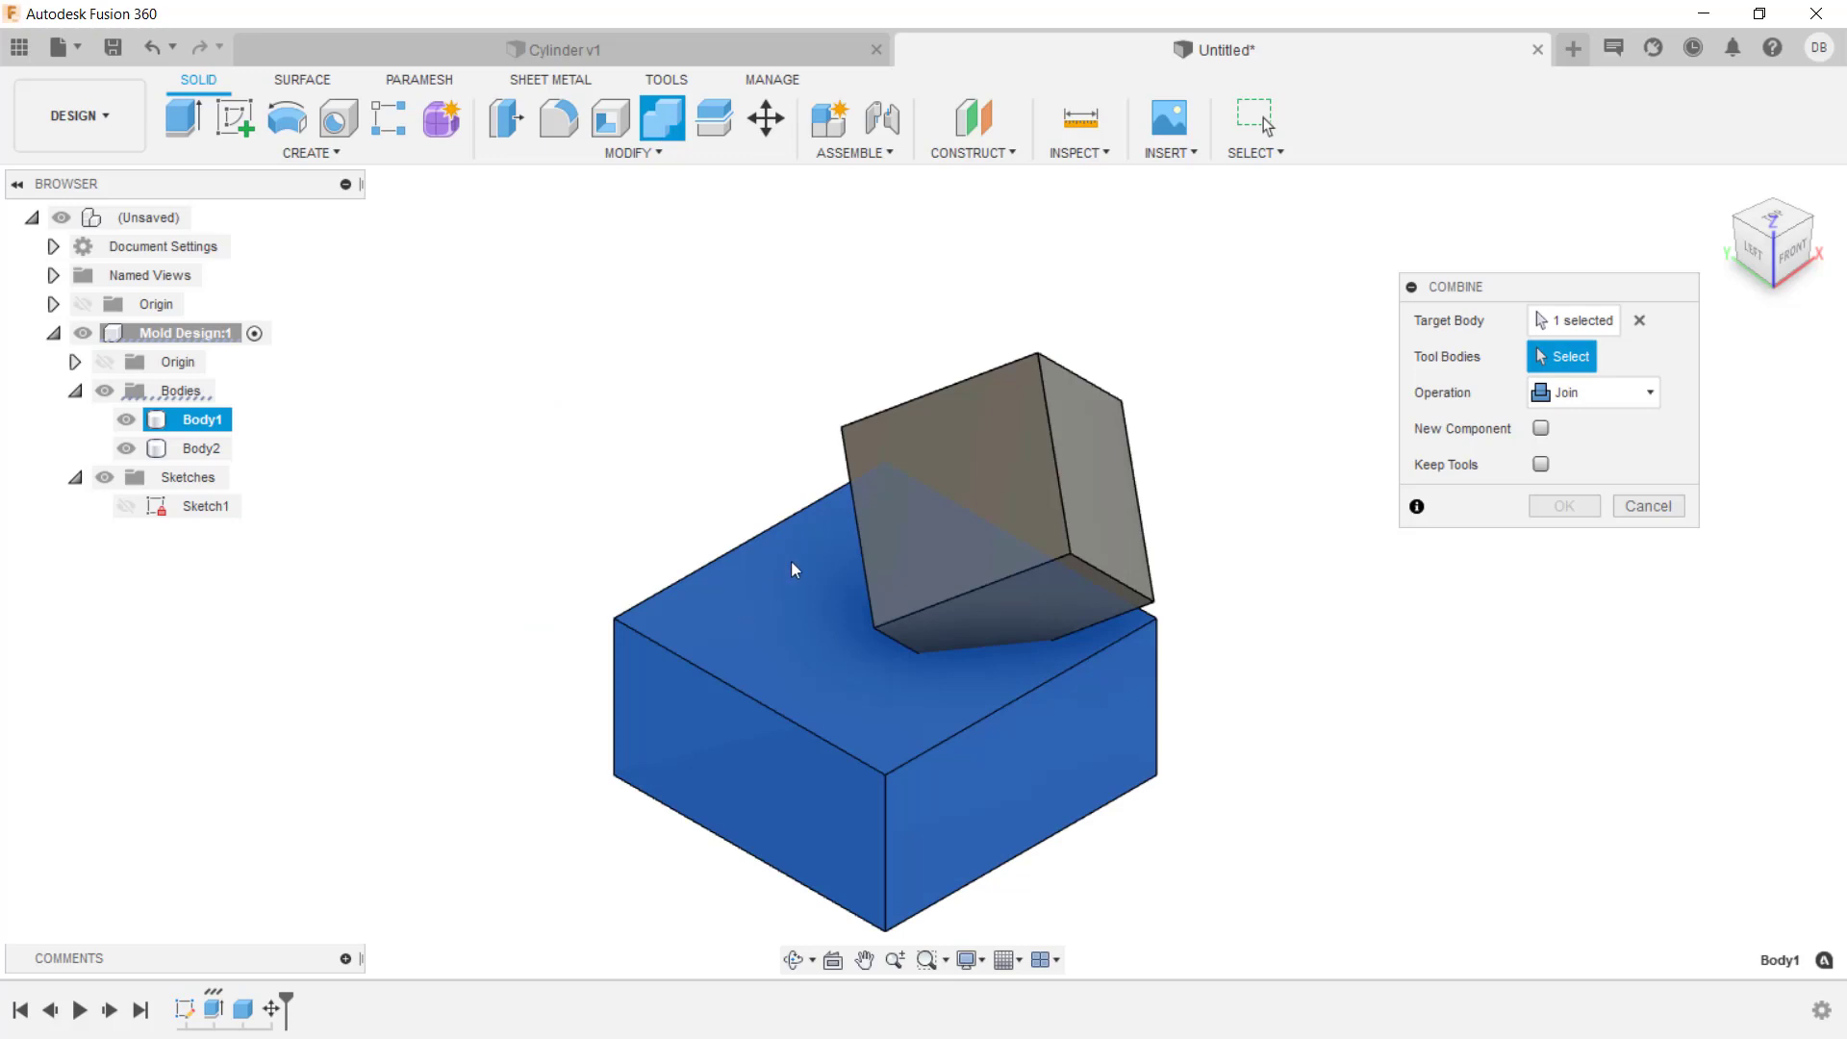
click(979, 406)
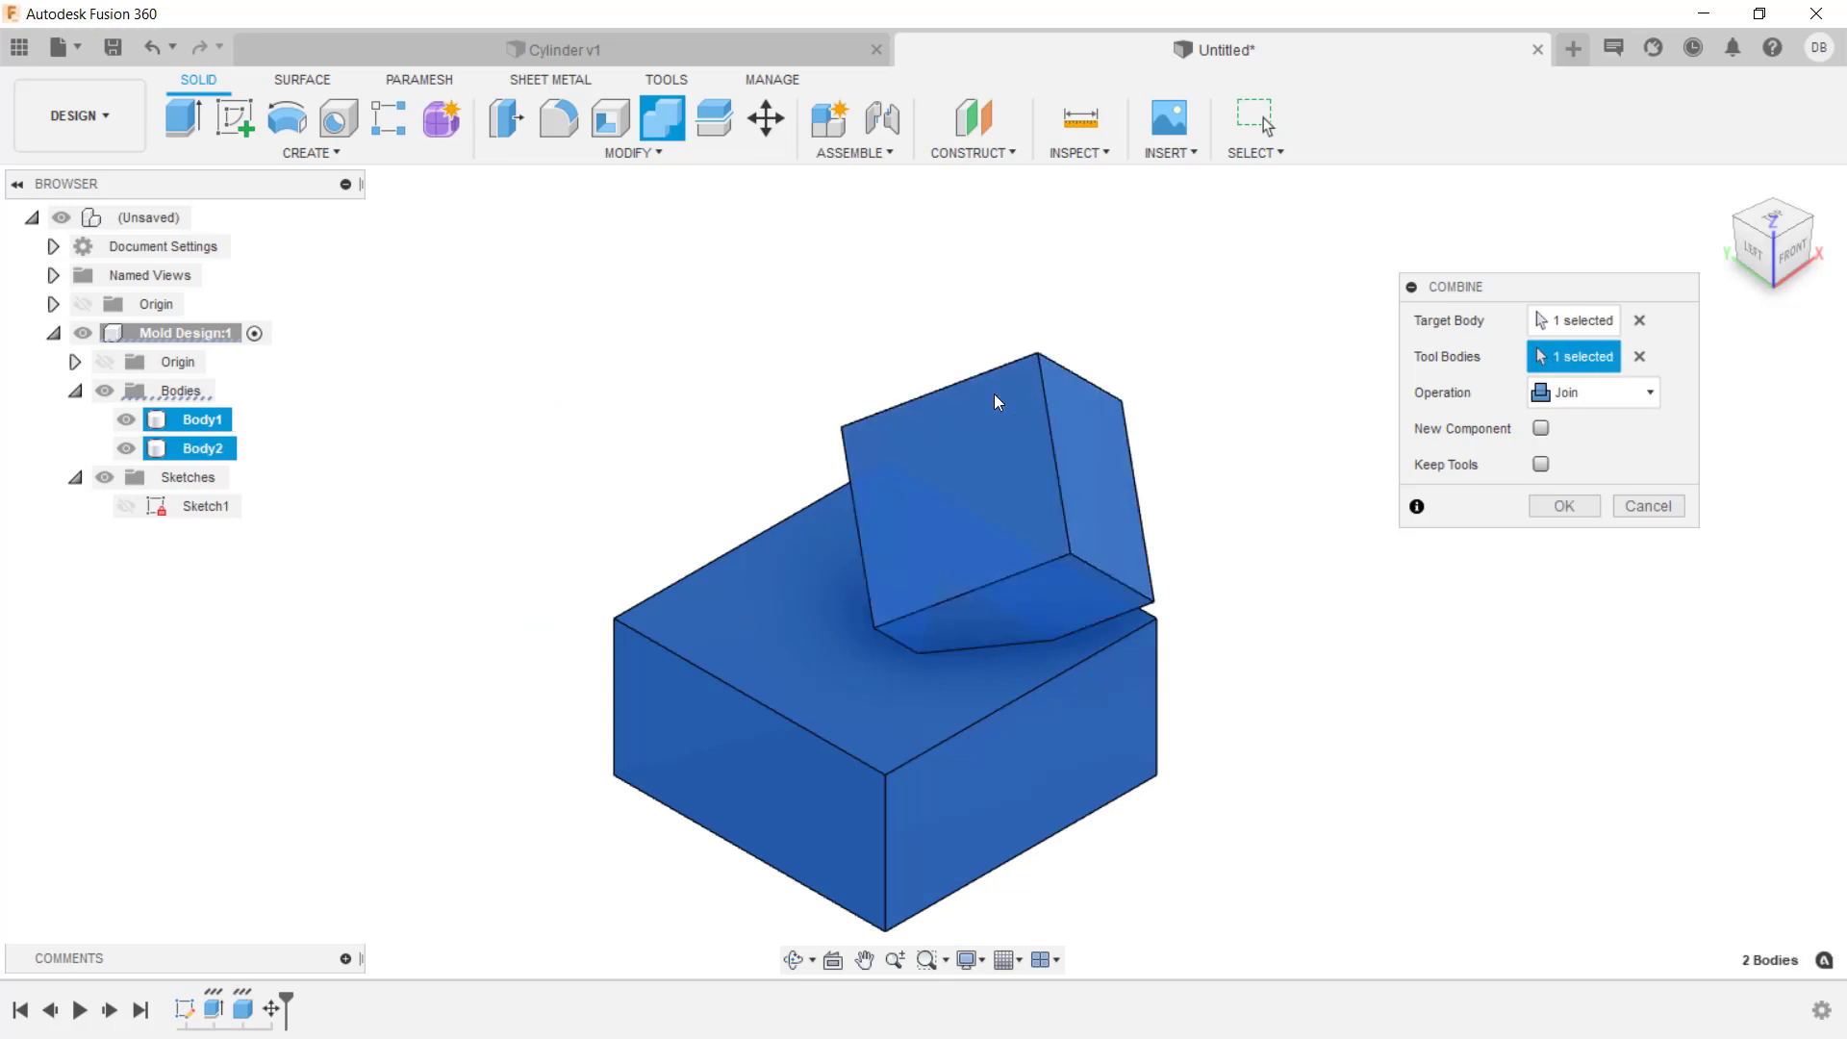
click(1585, 394)
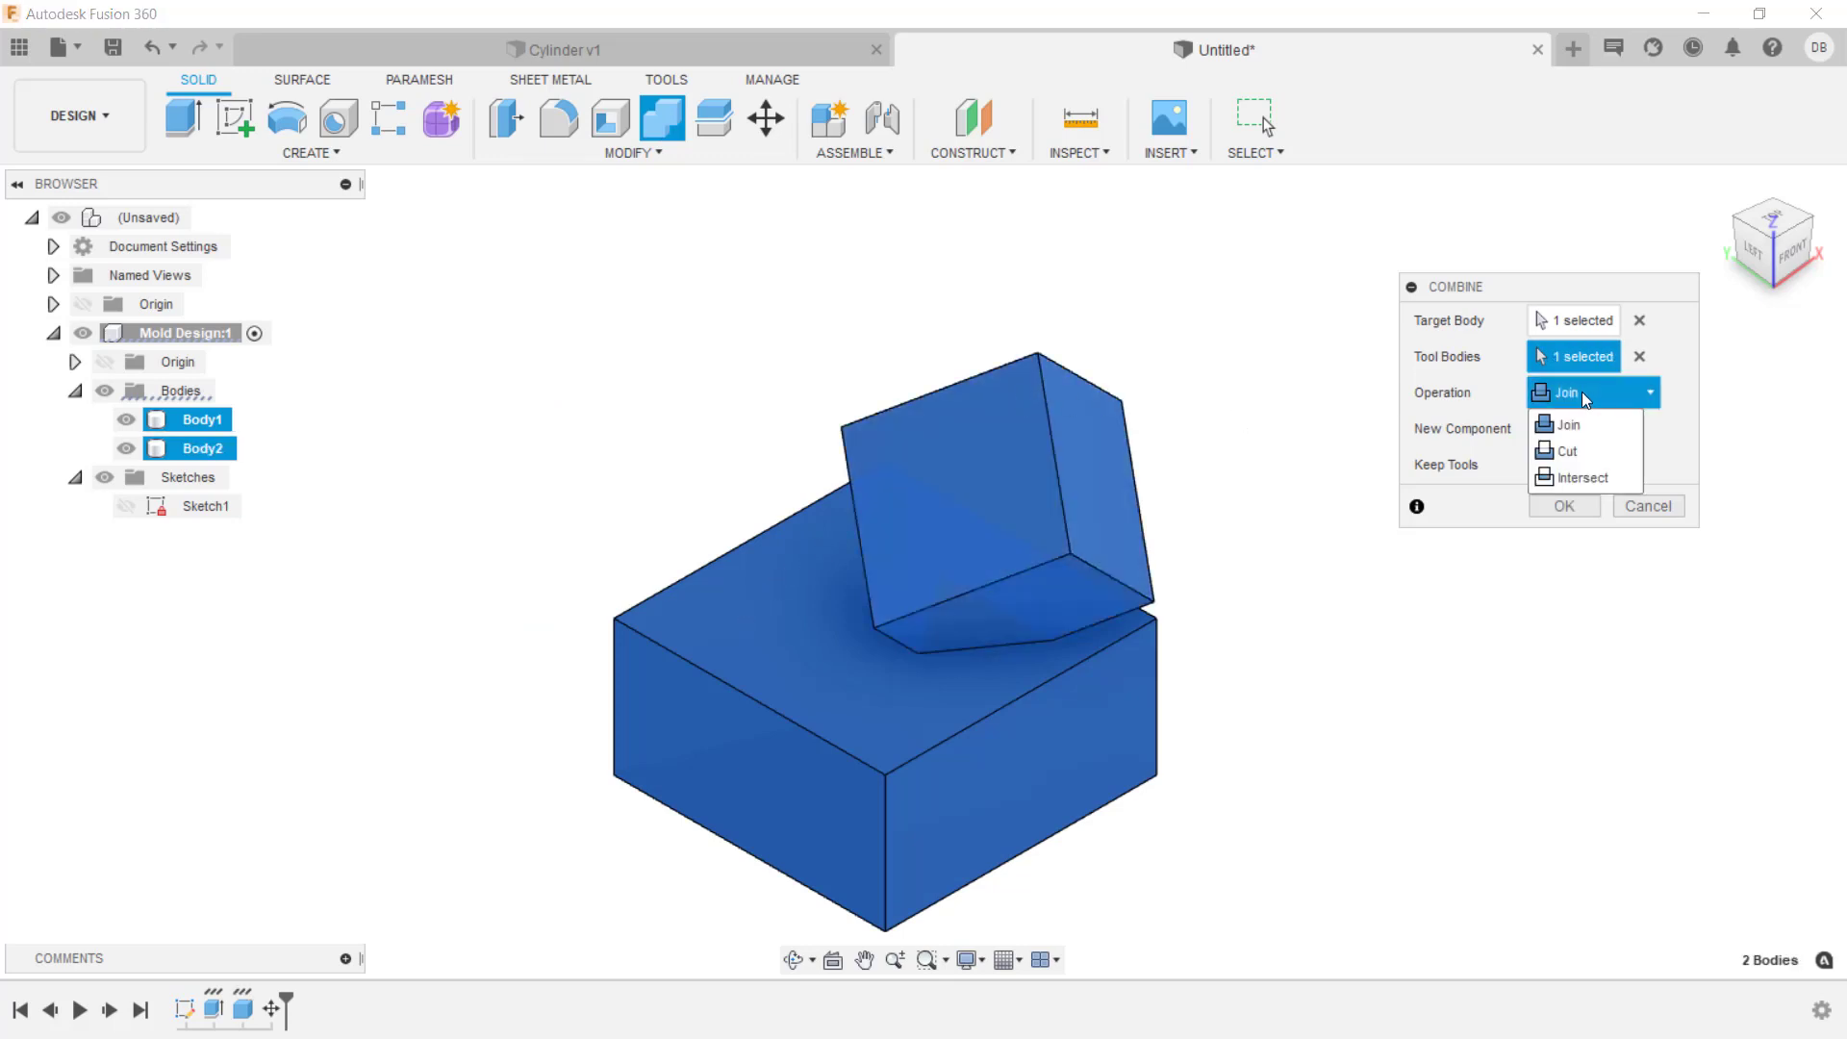
click(1582, 452)
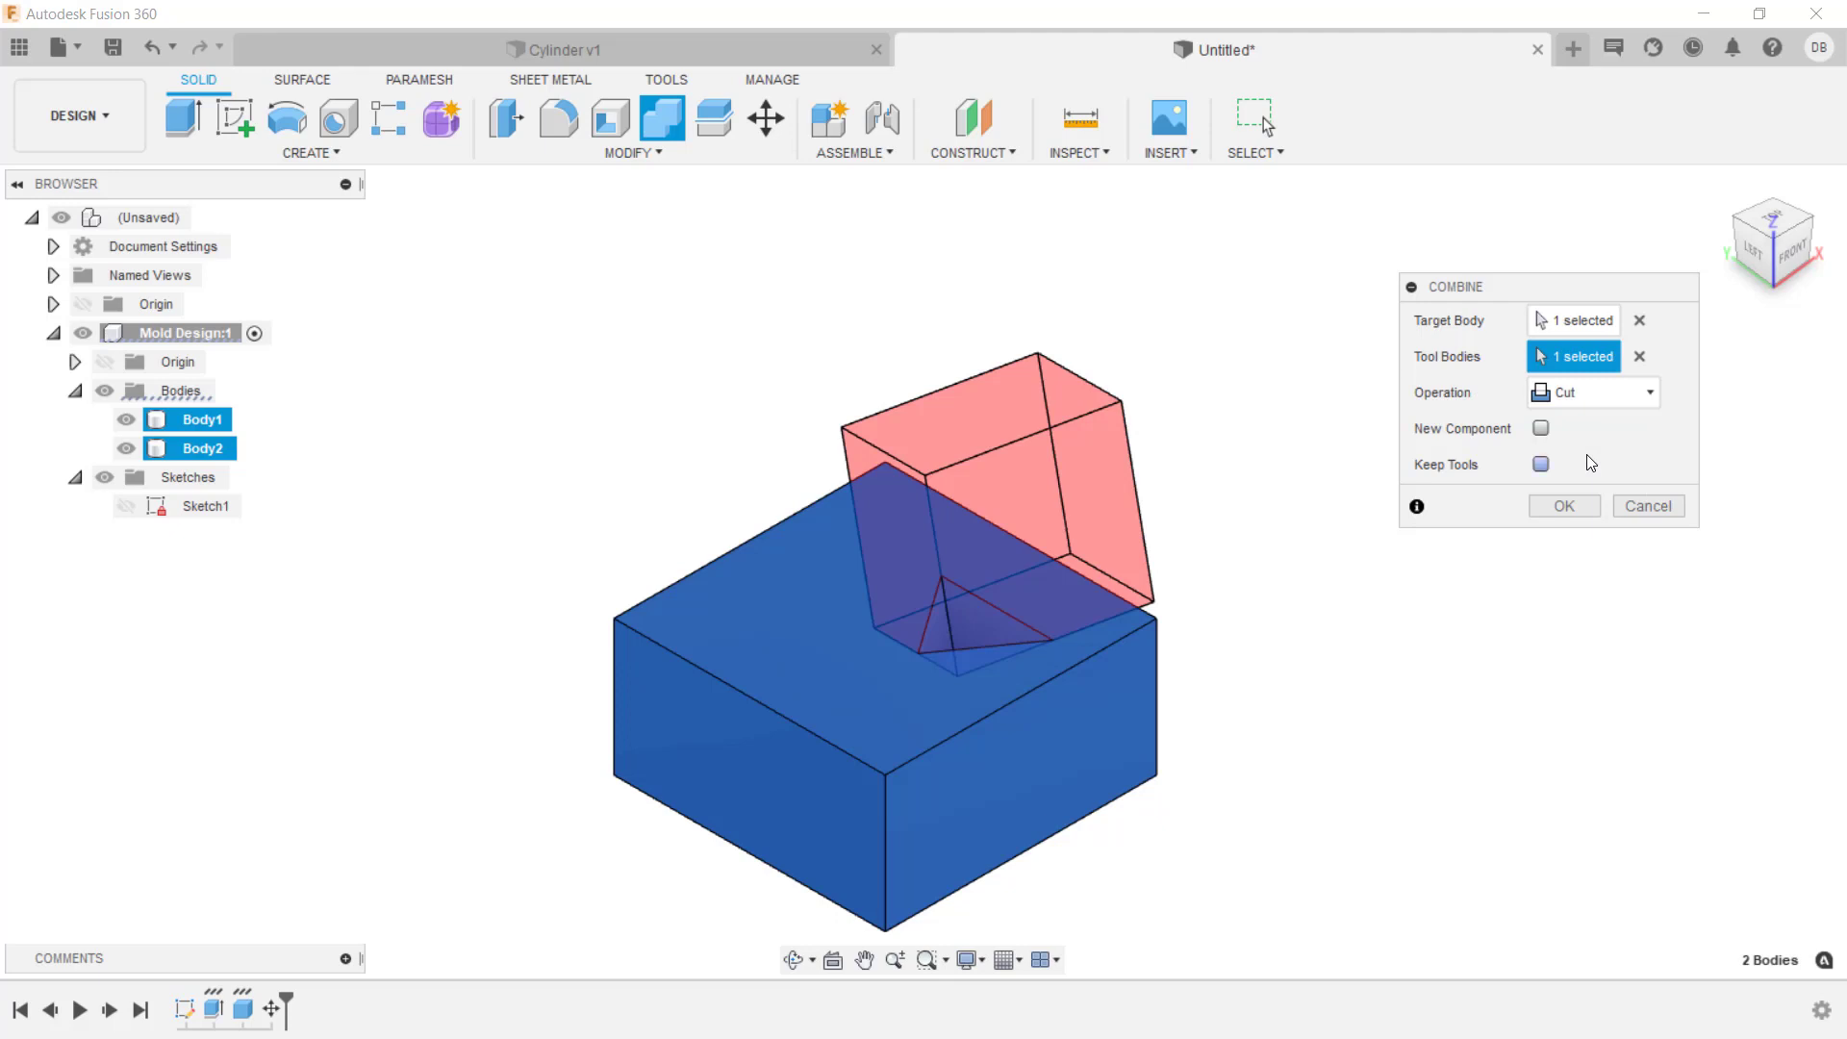
click(1541, 465)
click(1564, 506)
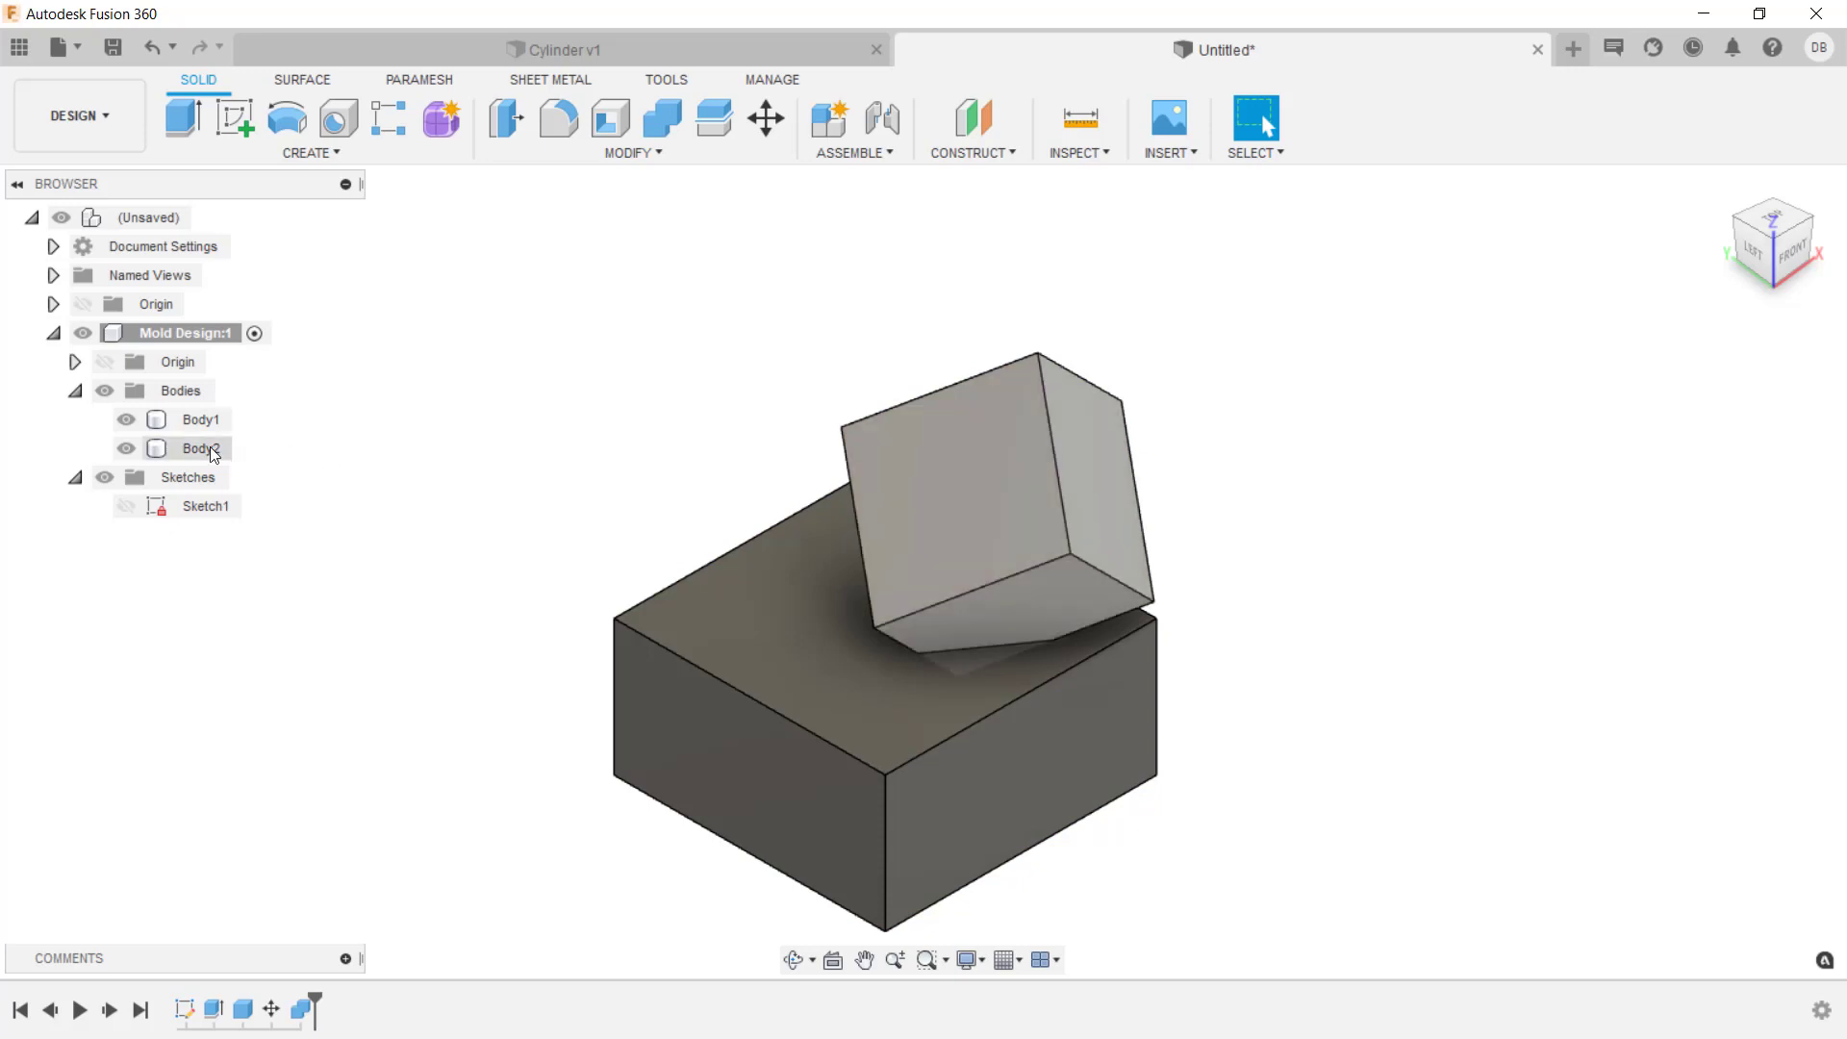
Hide the tilted box body to examine the pocket cut into the block's top face, and show it again
click(135, 452)
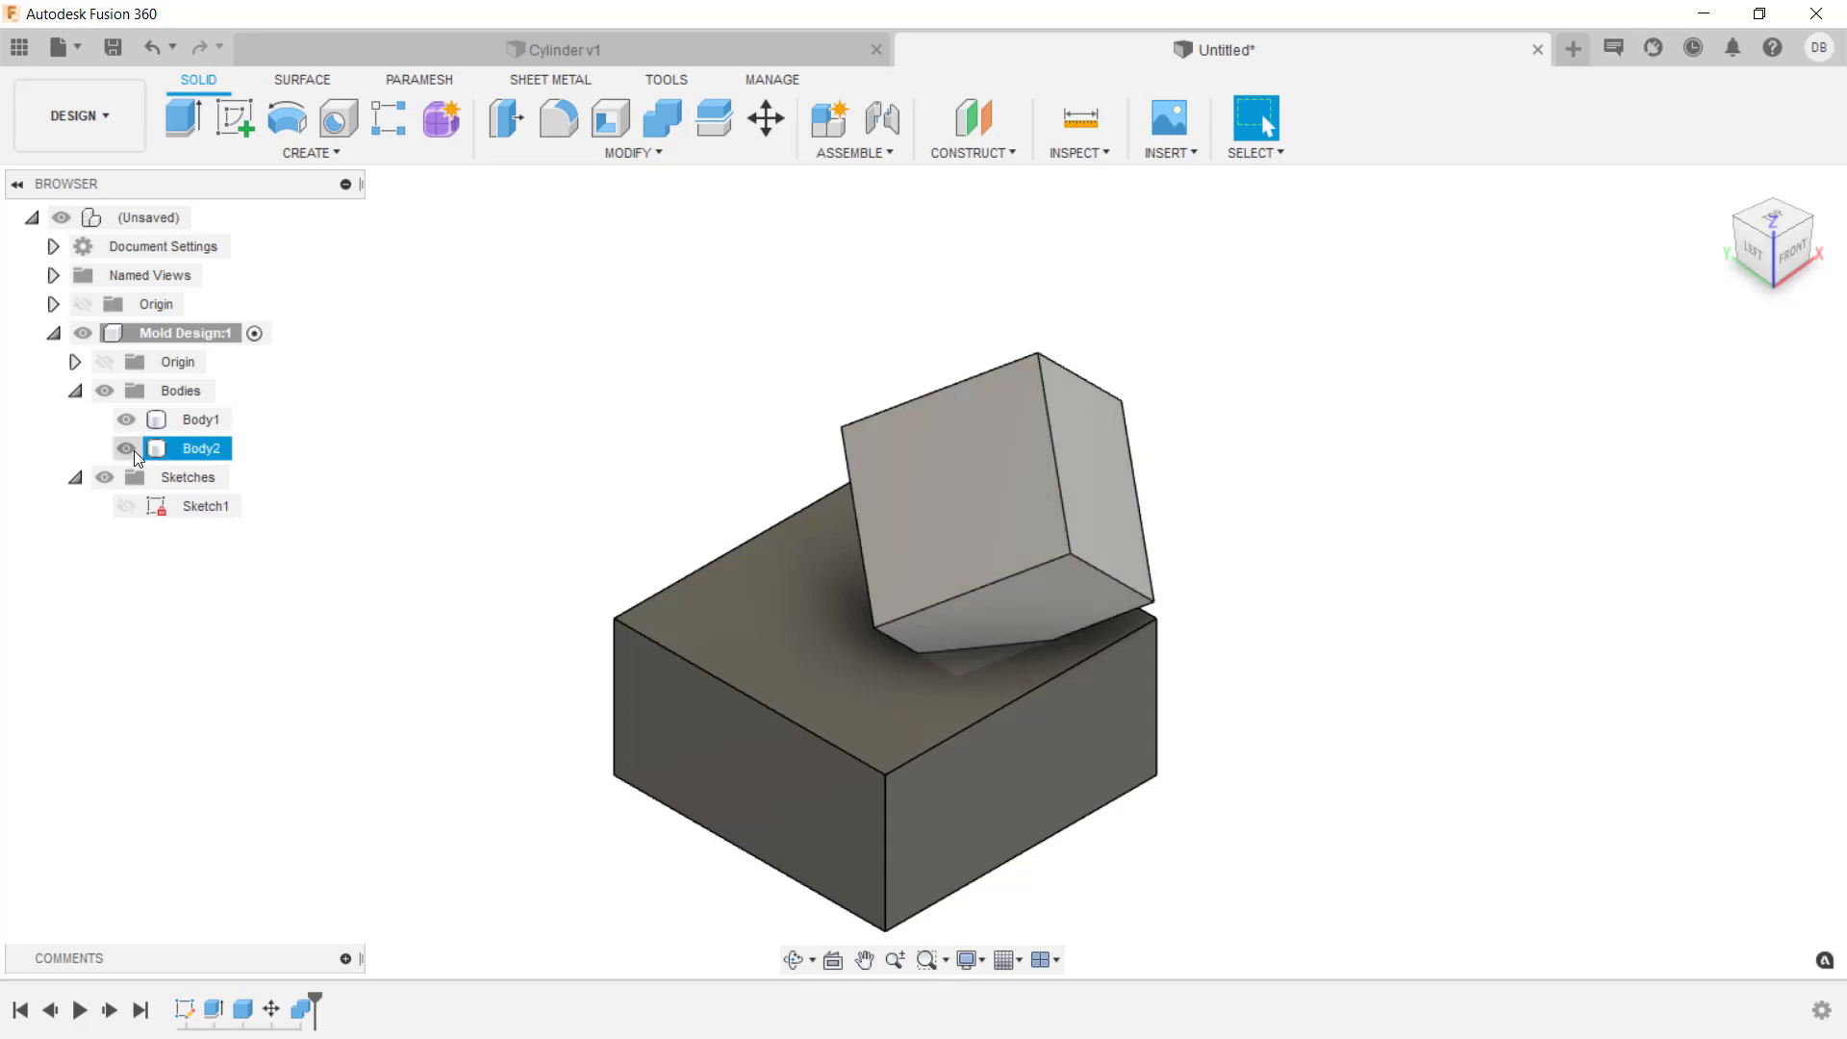
click(135, 450)
key(F6)
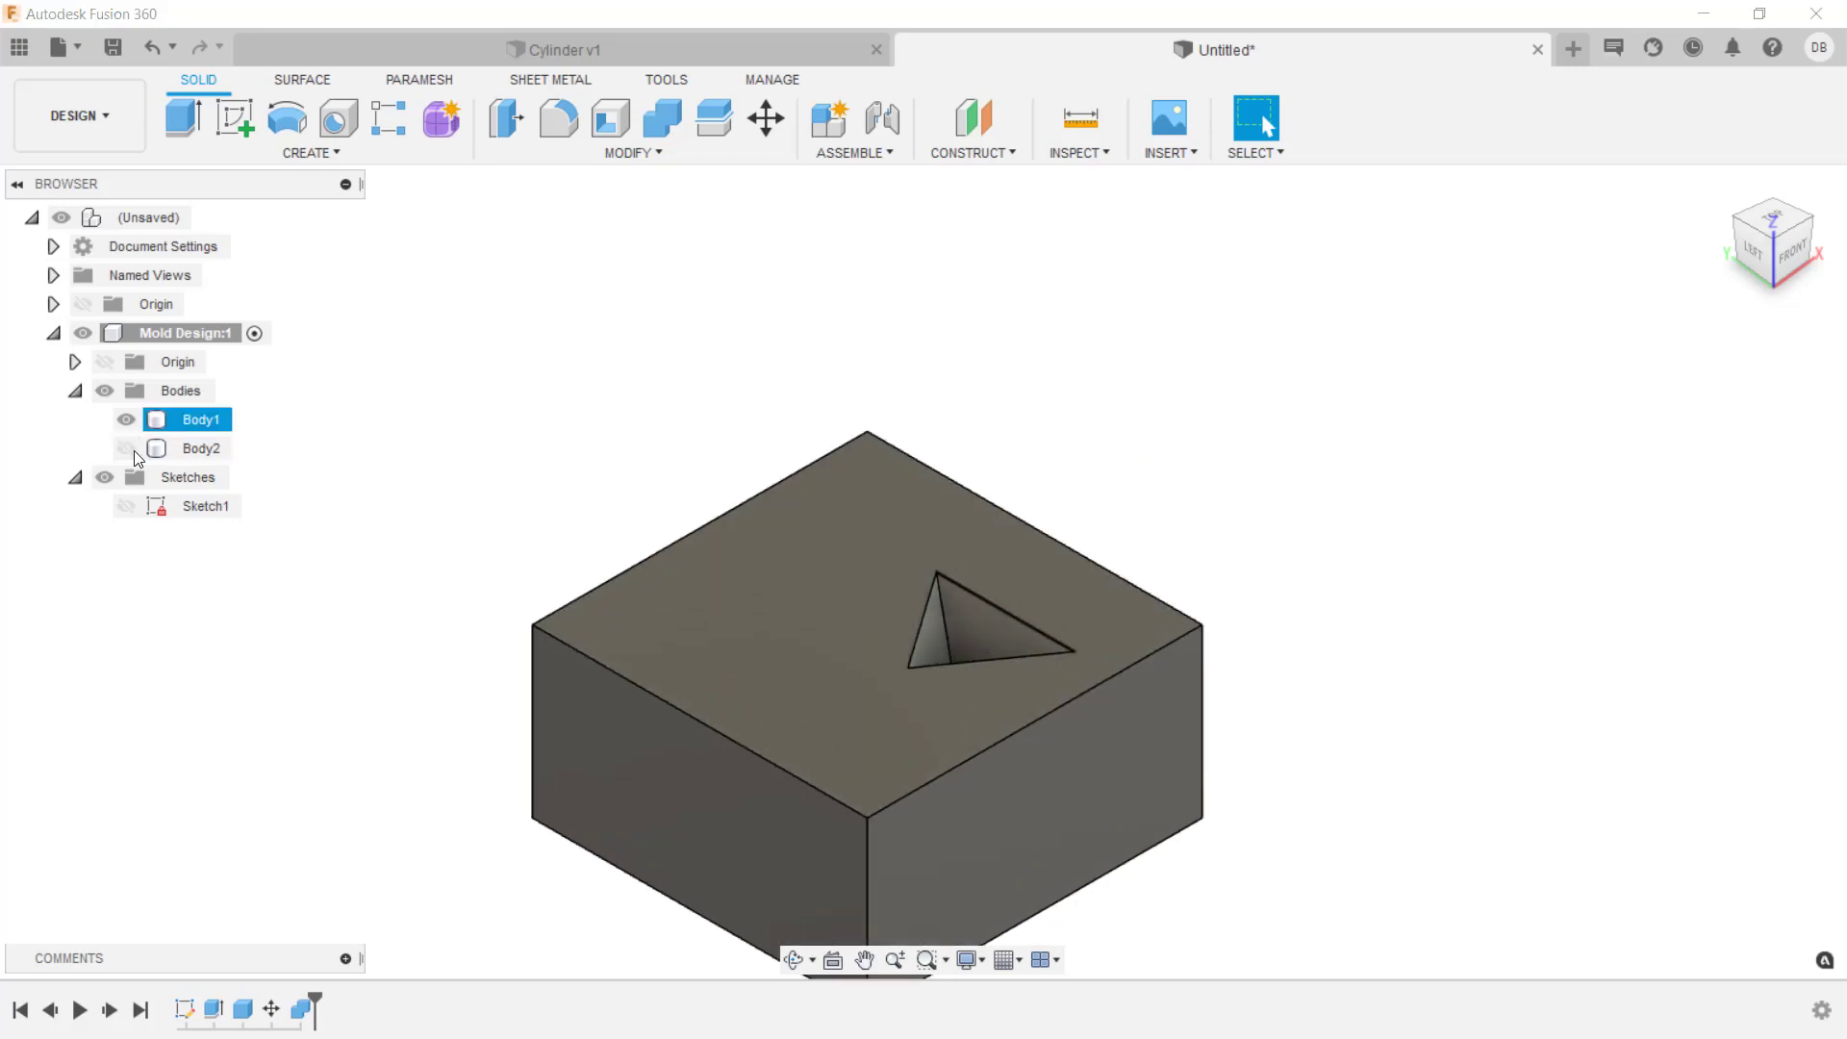
key(F4)
drag(442, 500, 989, 669)
key(Escape)
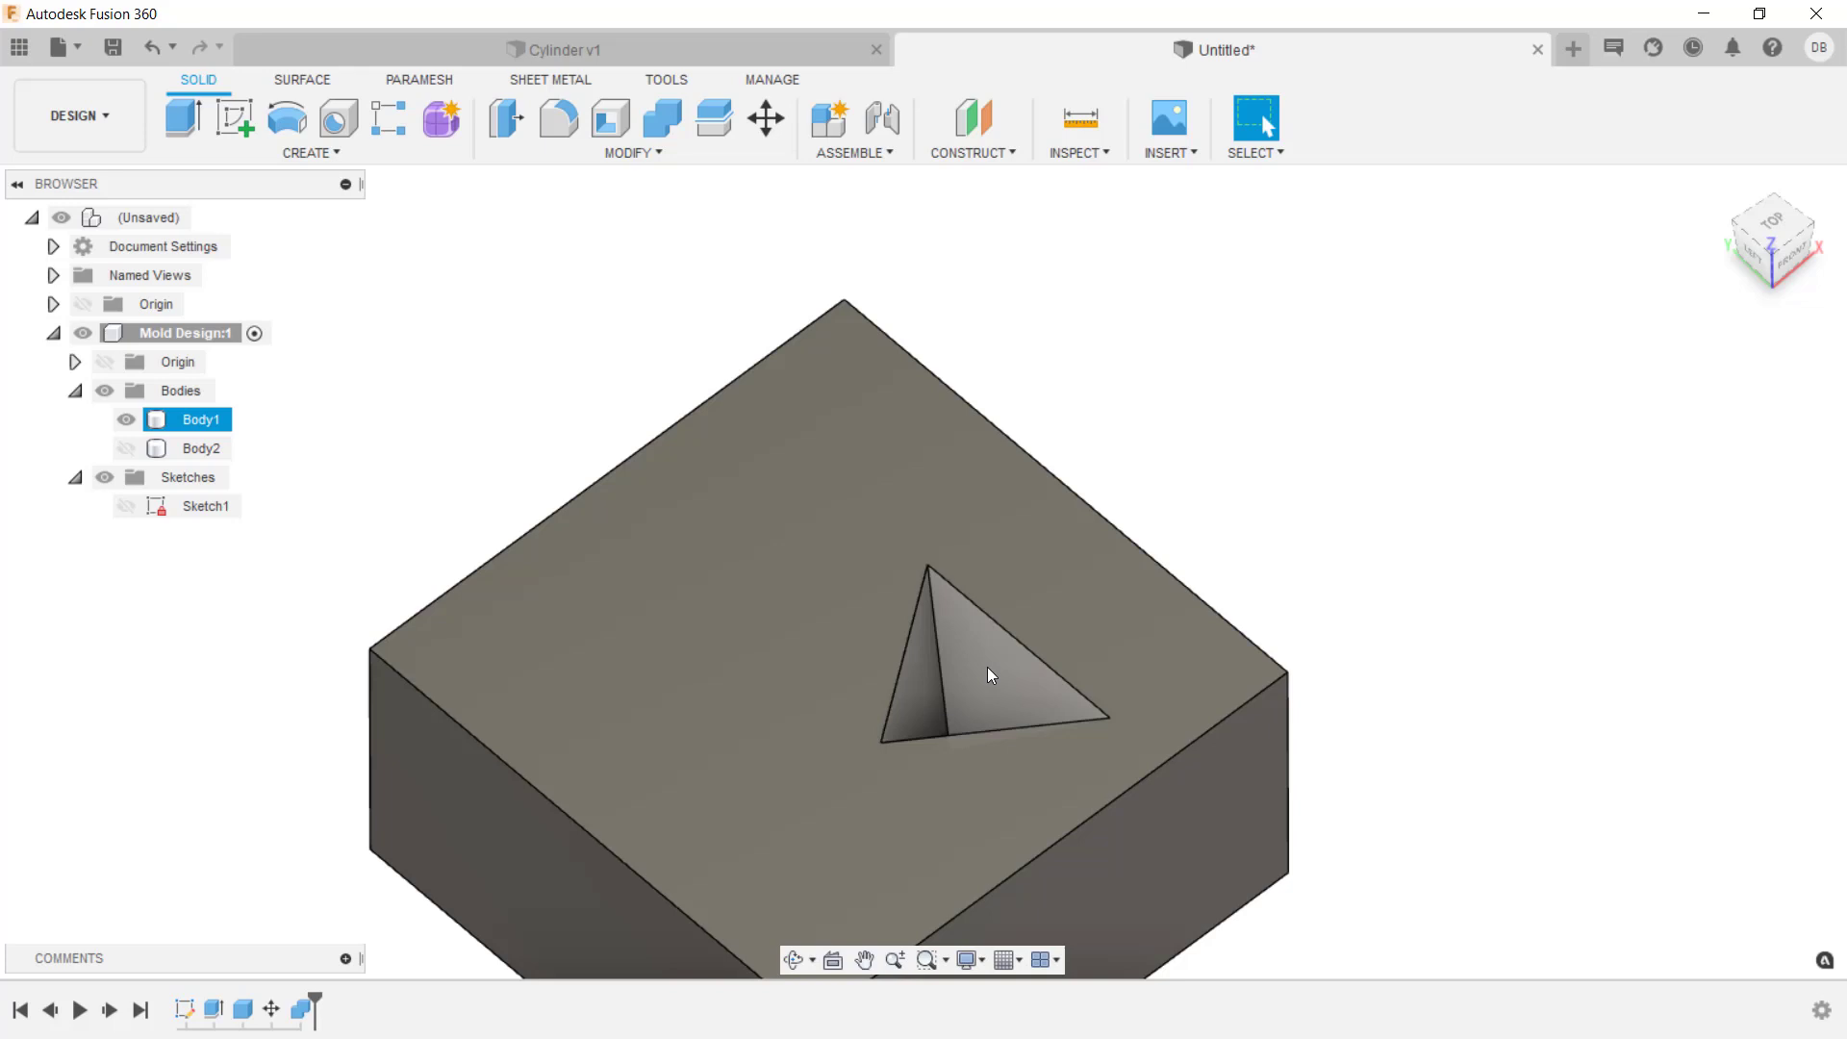
click(987, 667)
click(129, 453)
click(128, 449)
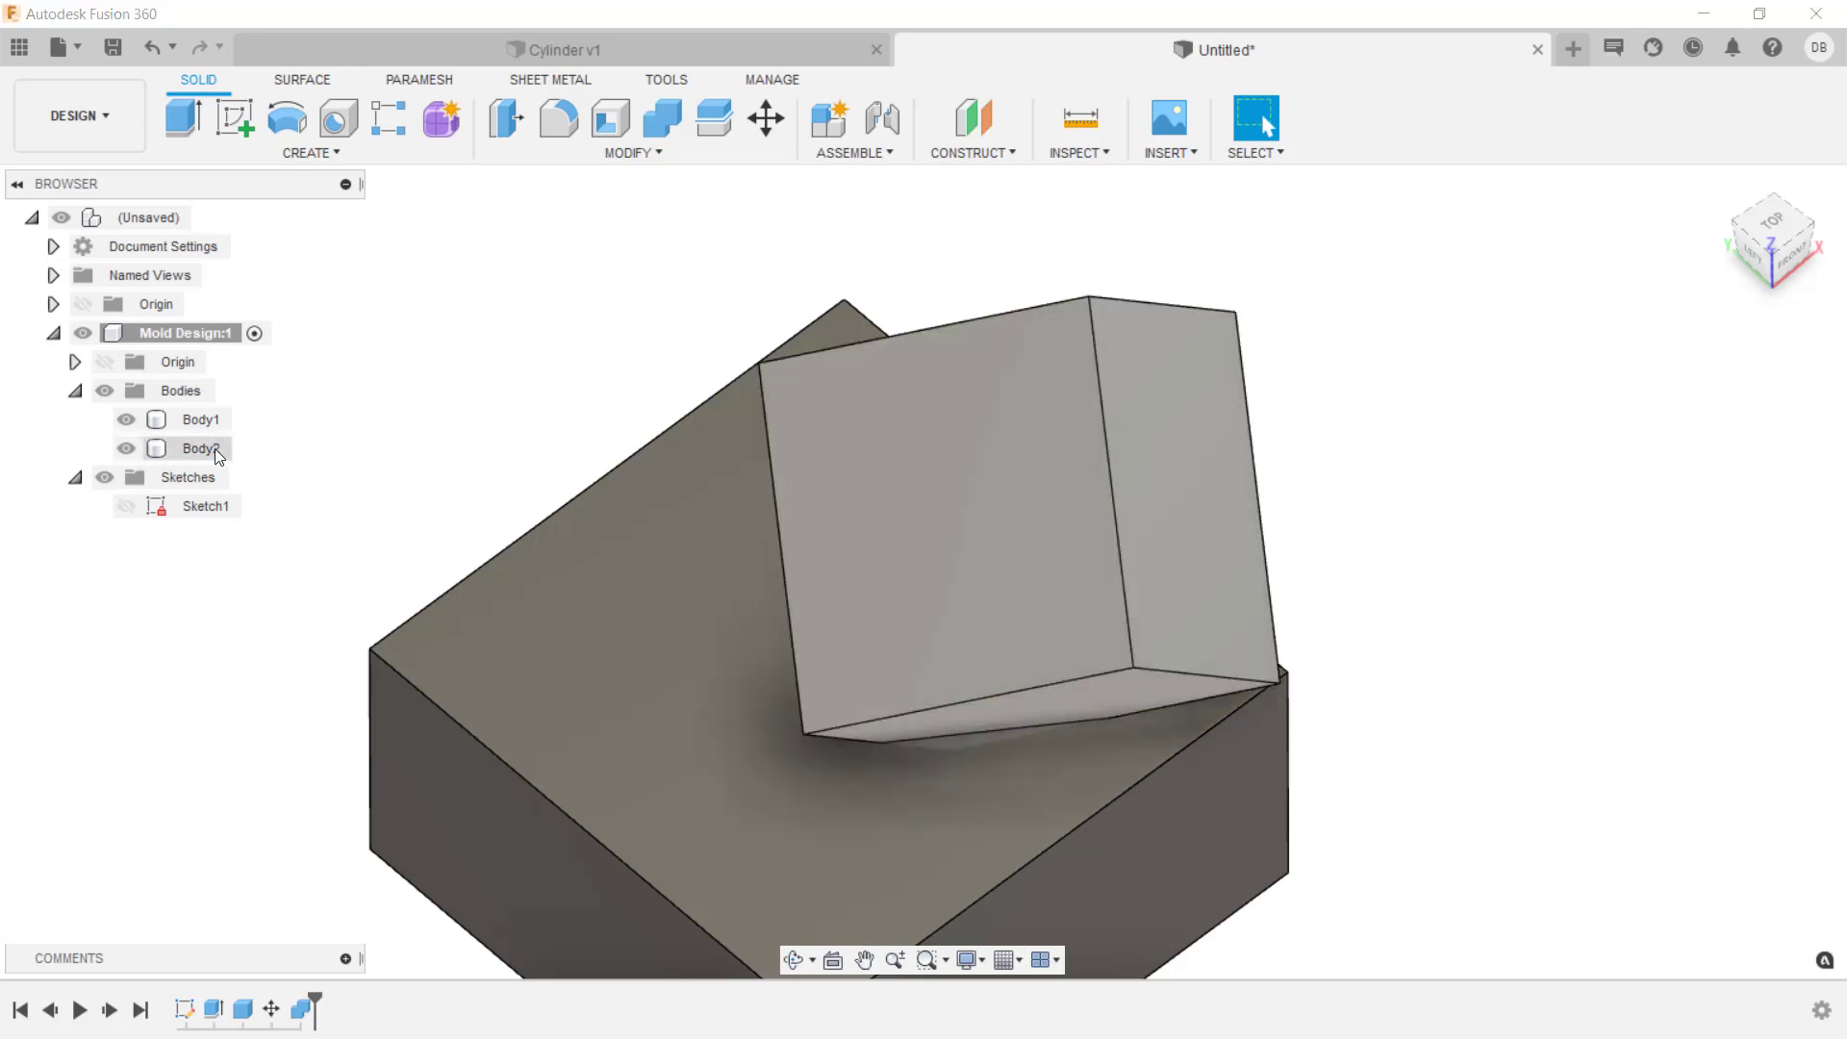
Create a component from the tilted box body and rename it Top Box
right_click(215, 449)
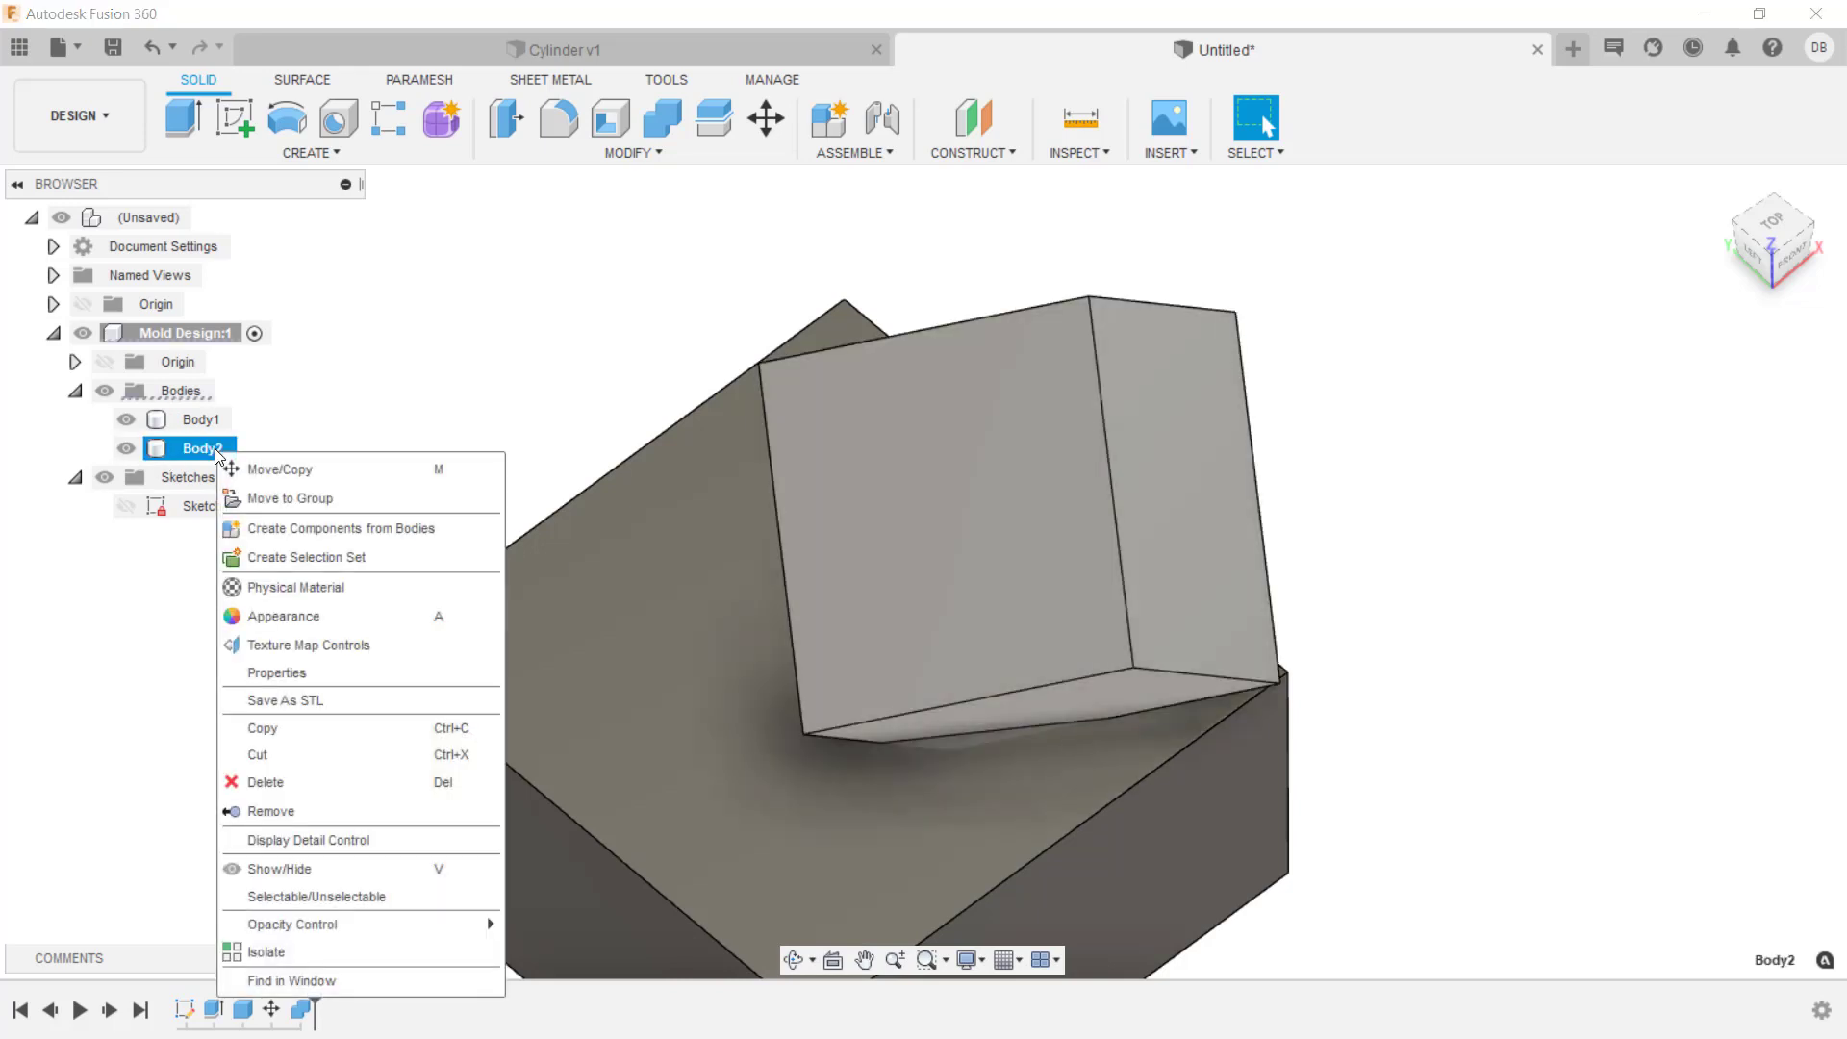
click(457, 528)
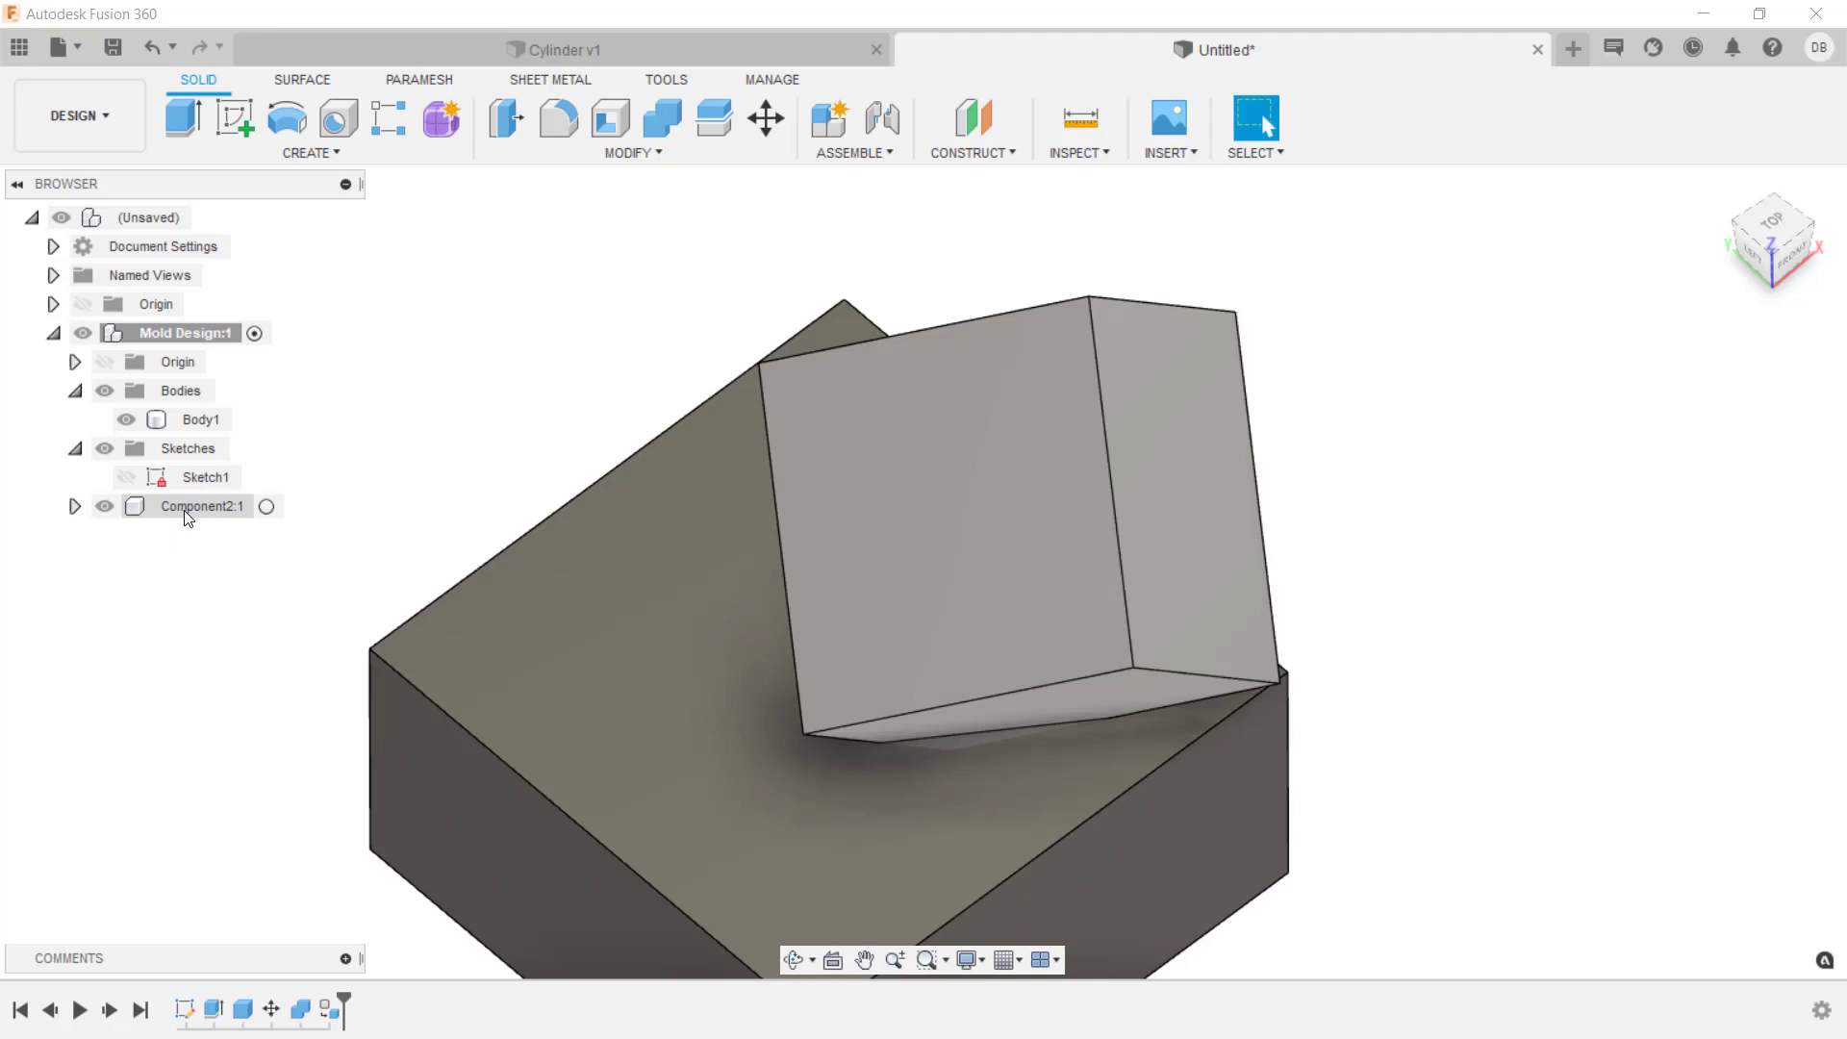
click(187, 507)
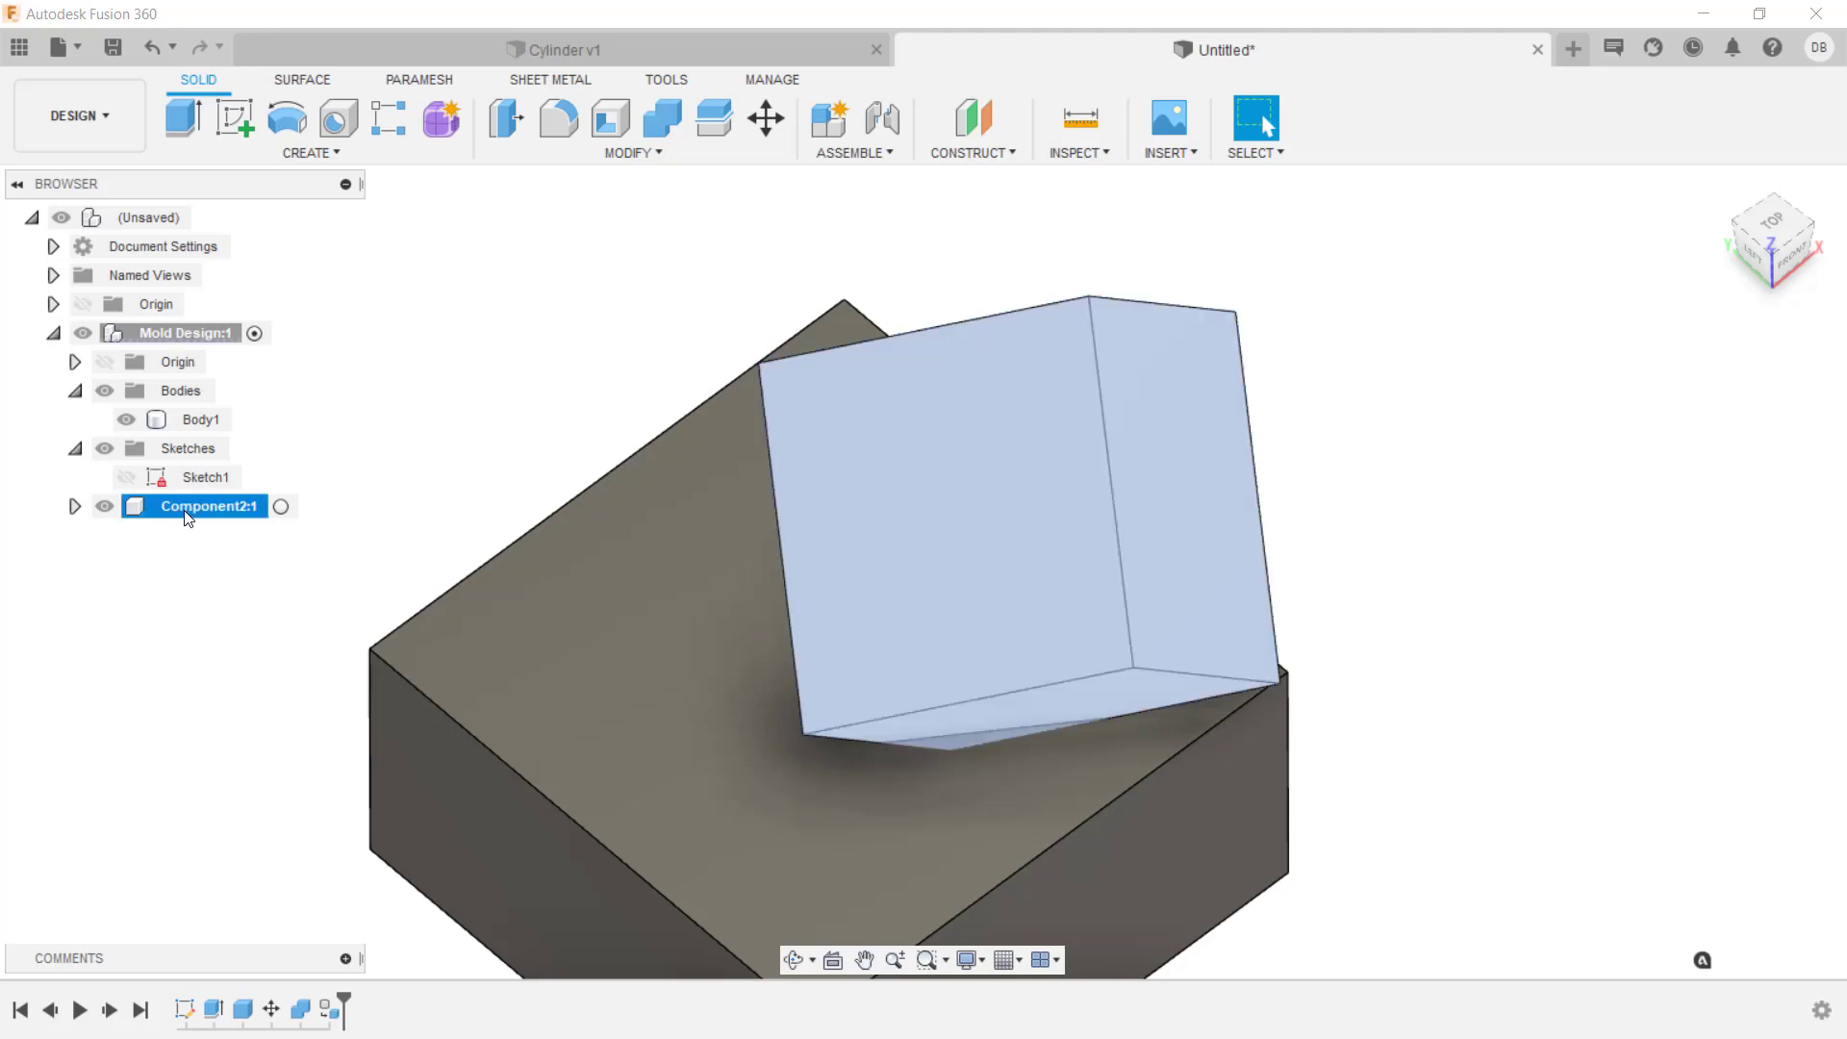
double_click(187, 507)
text(Top Box)
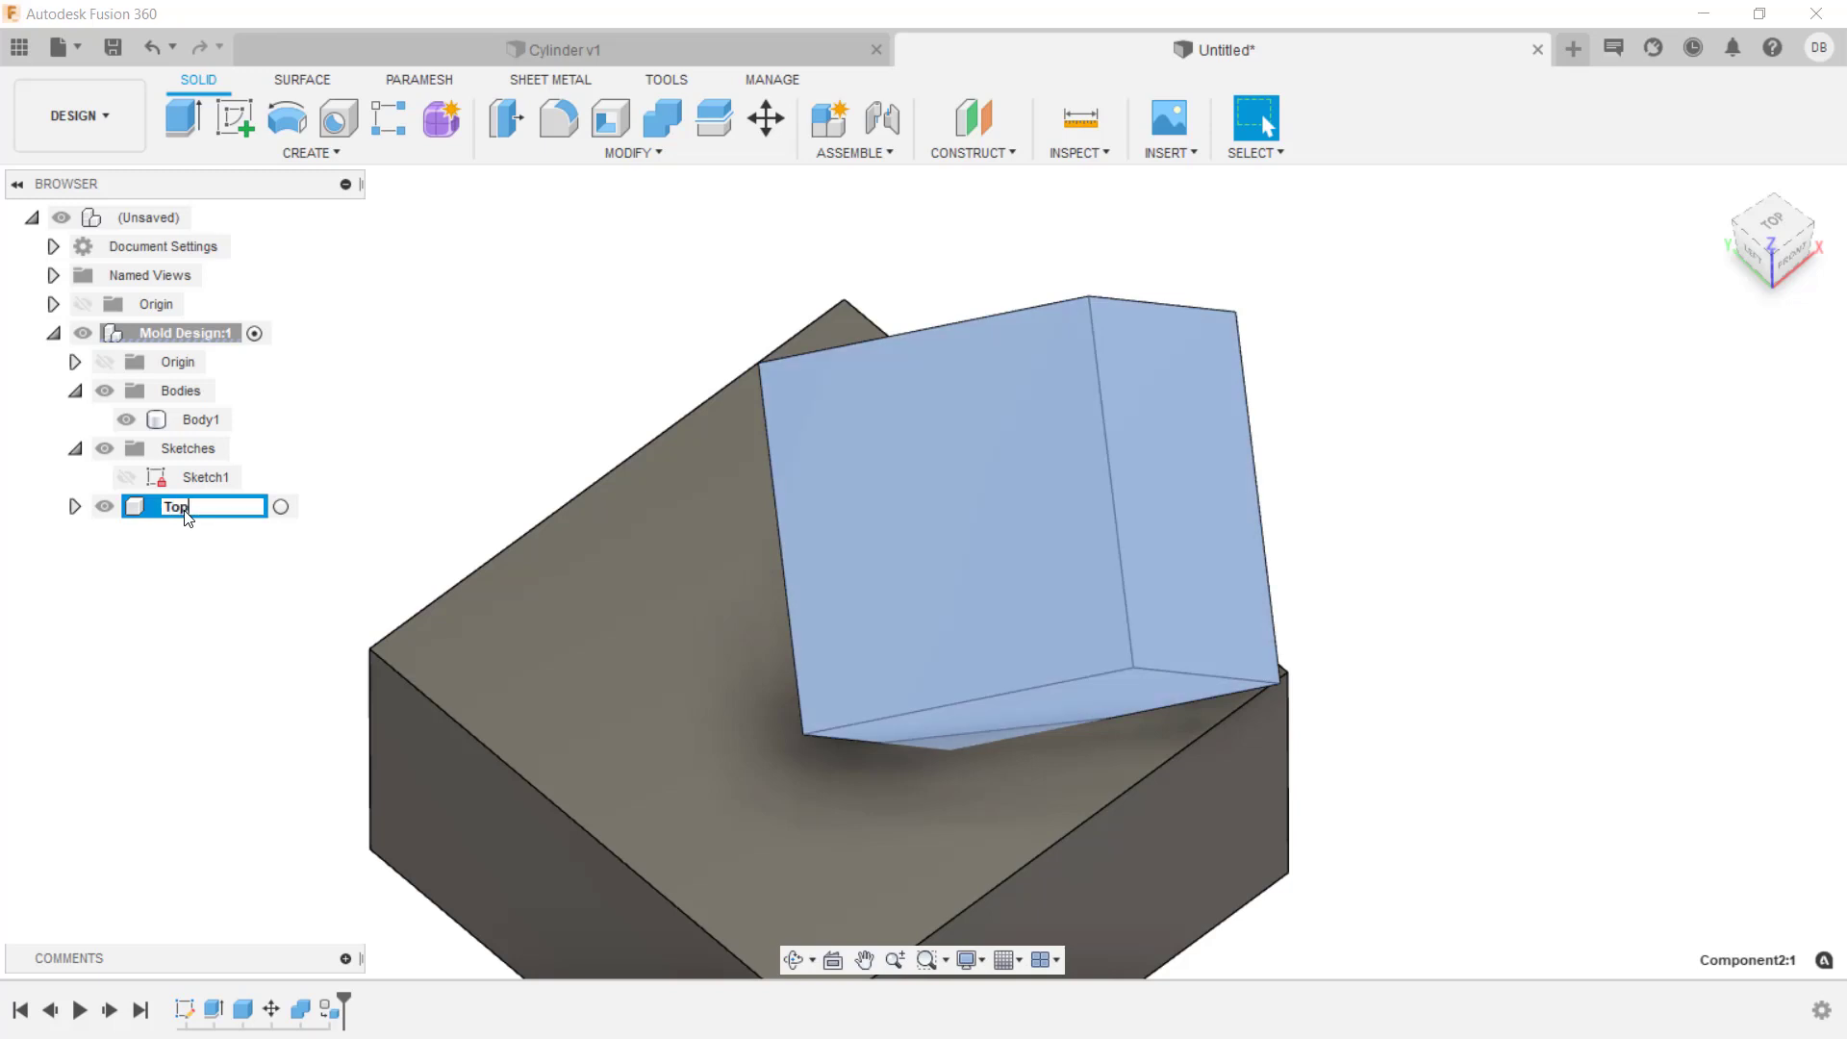
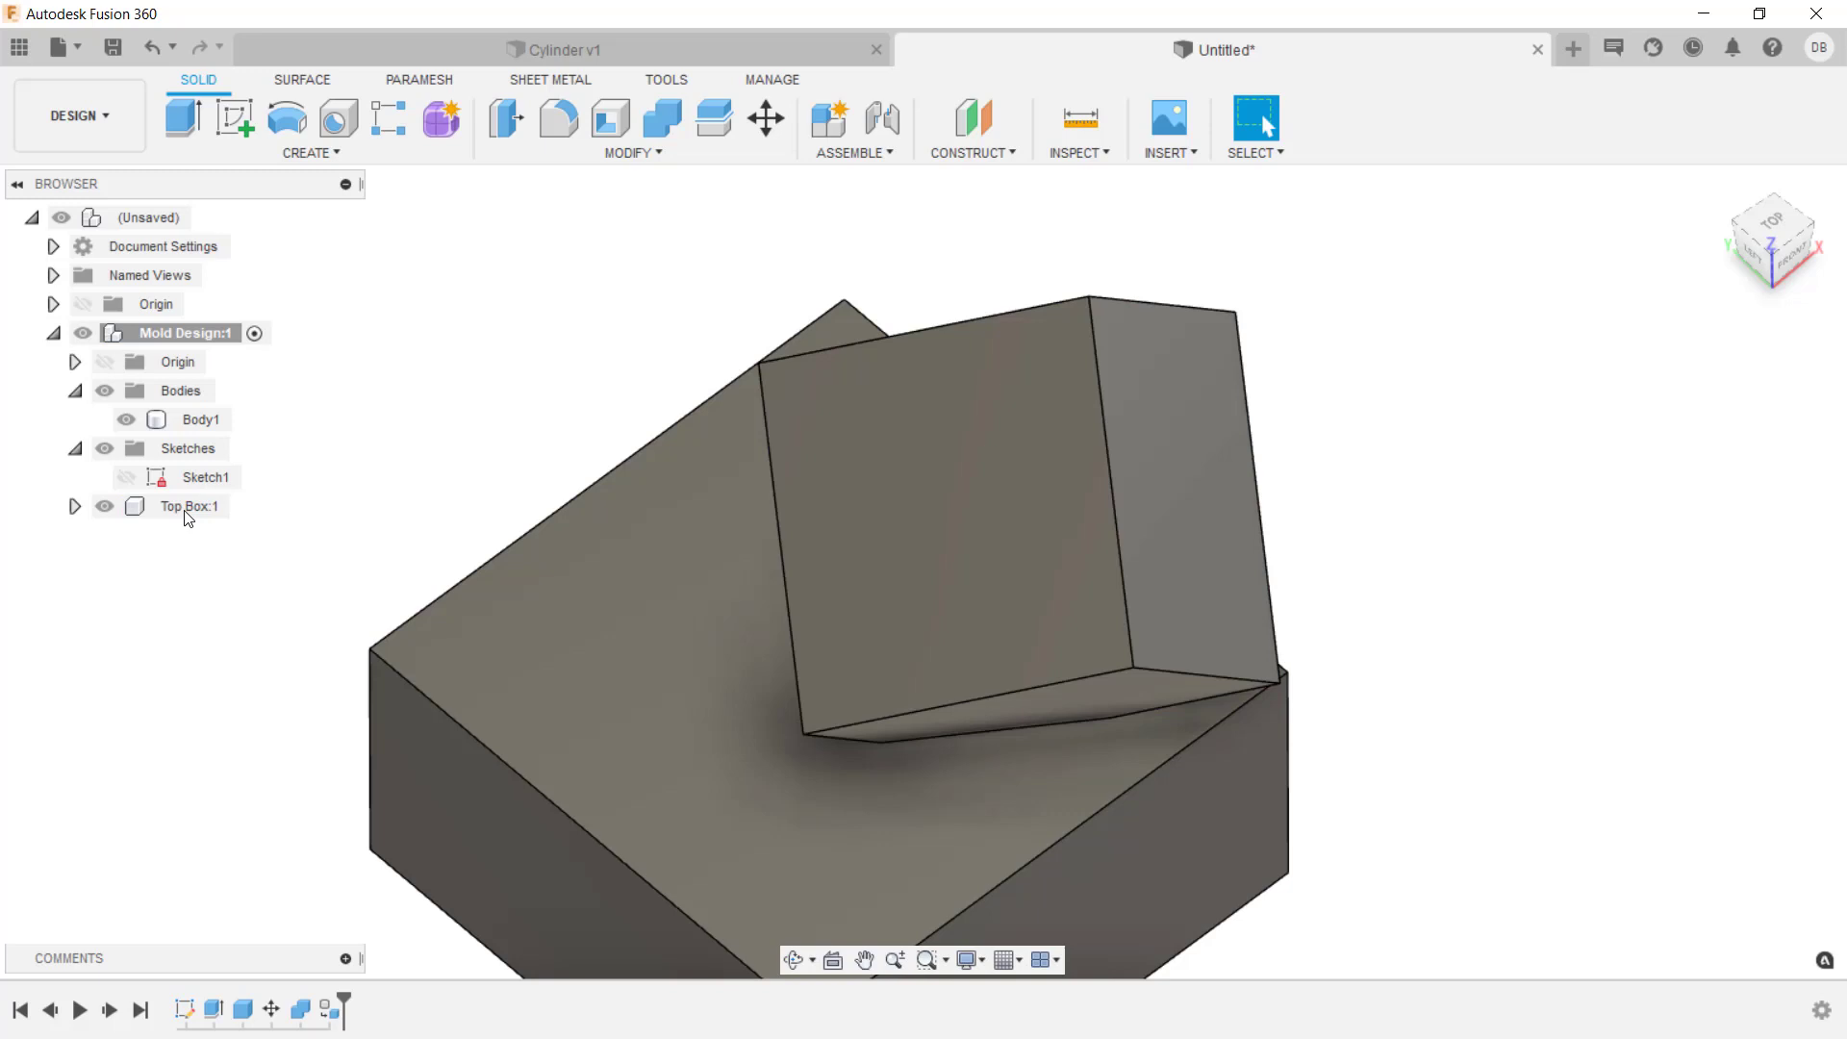
Switch to the Cylinder v1 design and start a hole at the center of the cylinder's top face
click(417, 48)
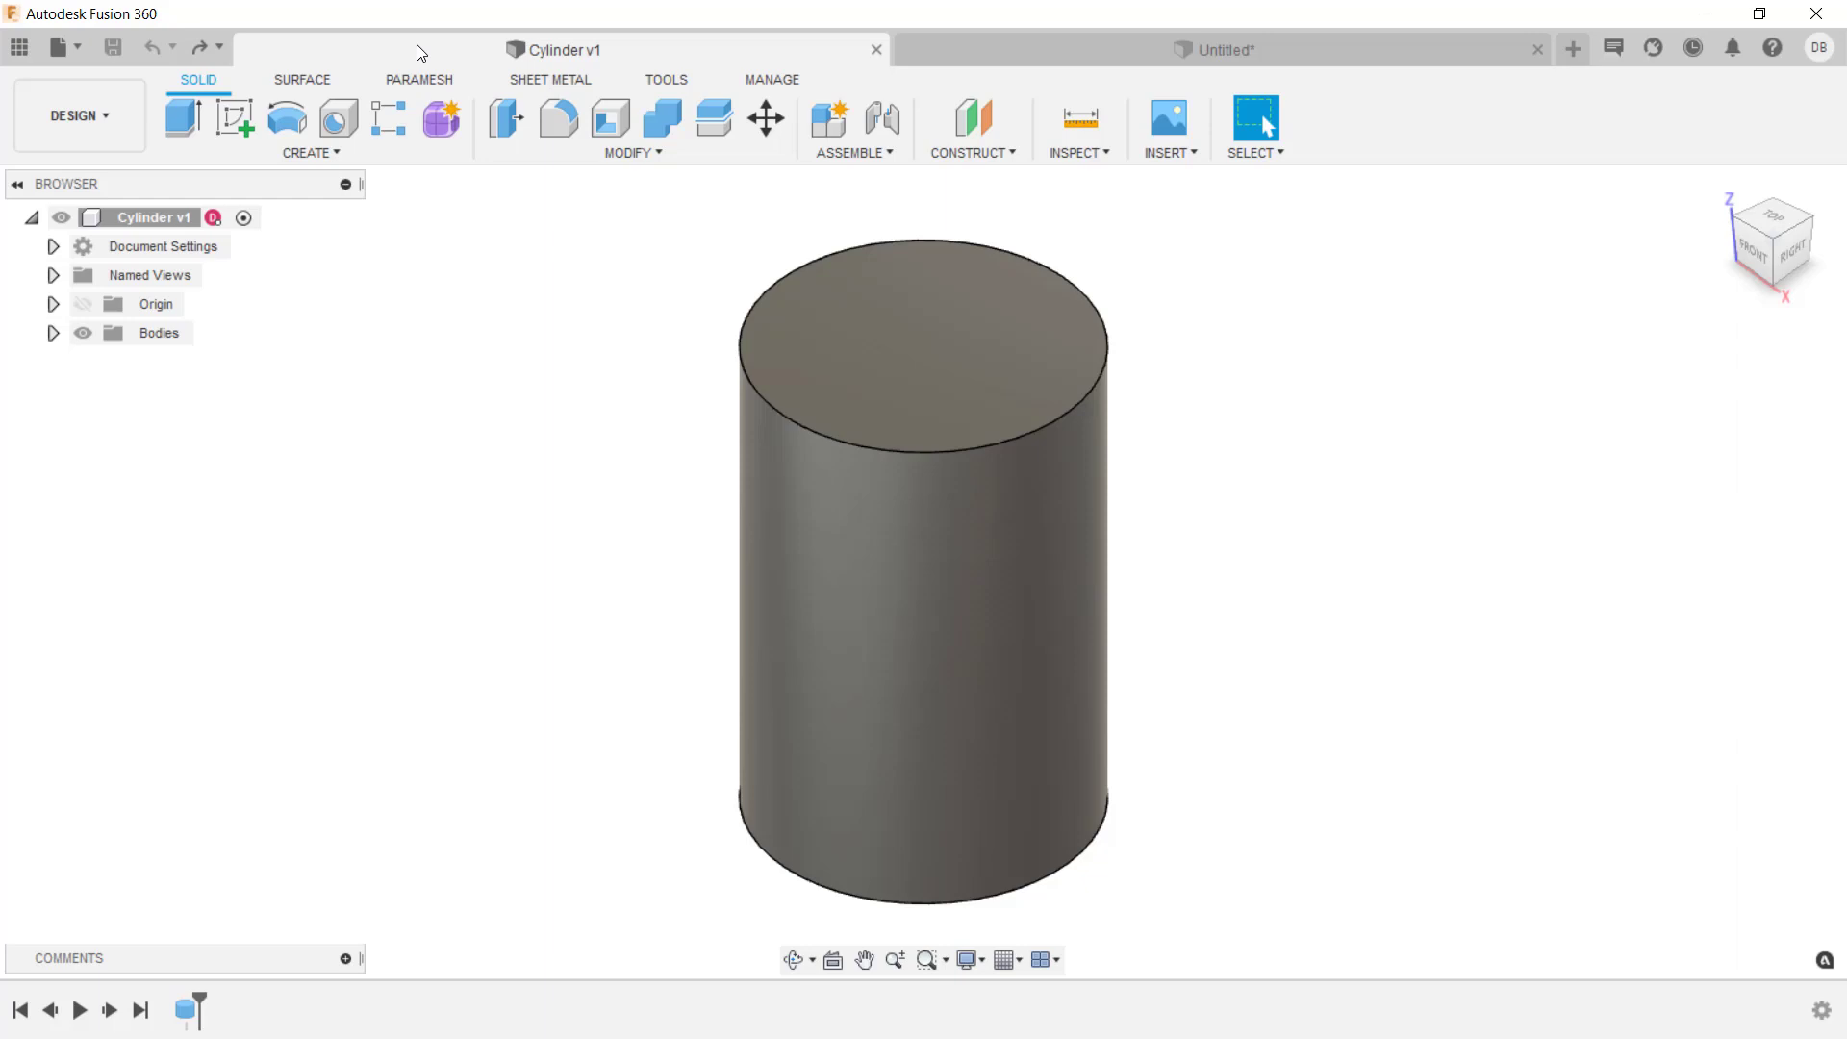
click(349, 117)
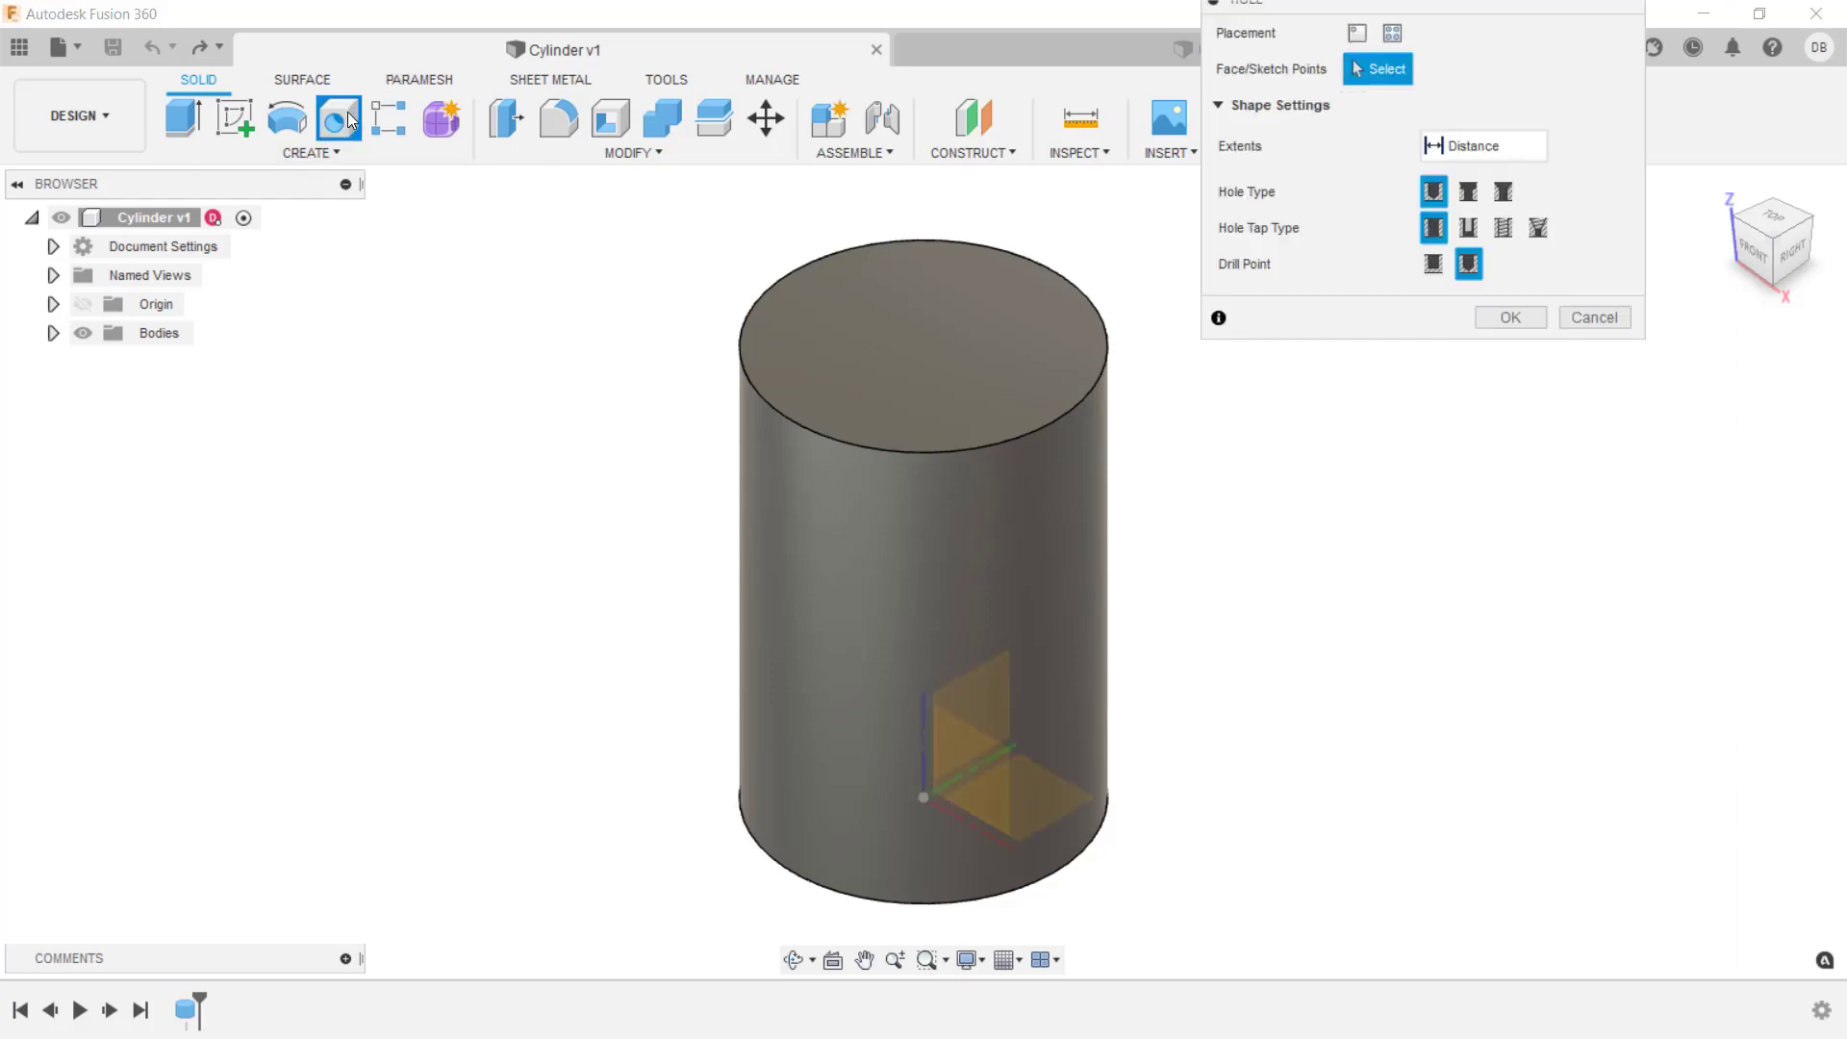
click(836, 327)
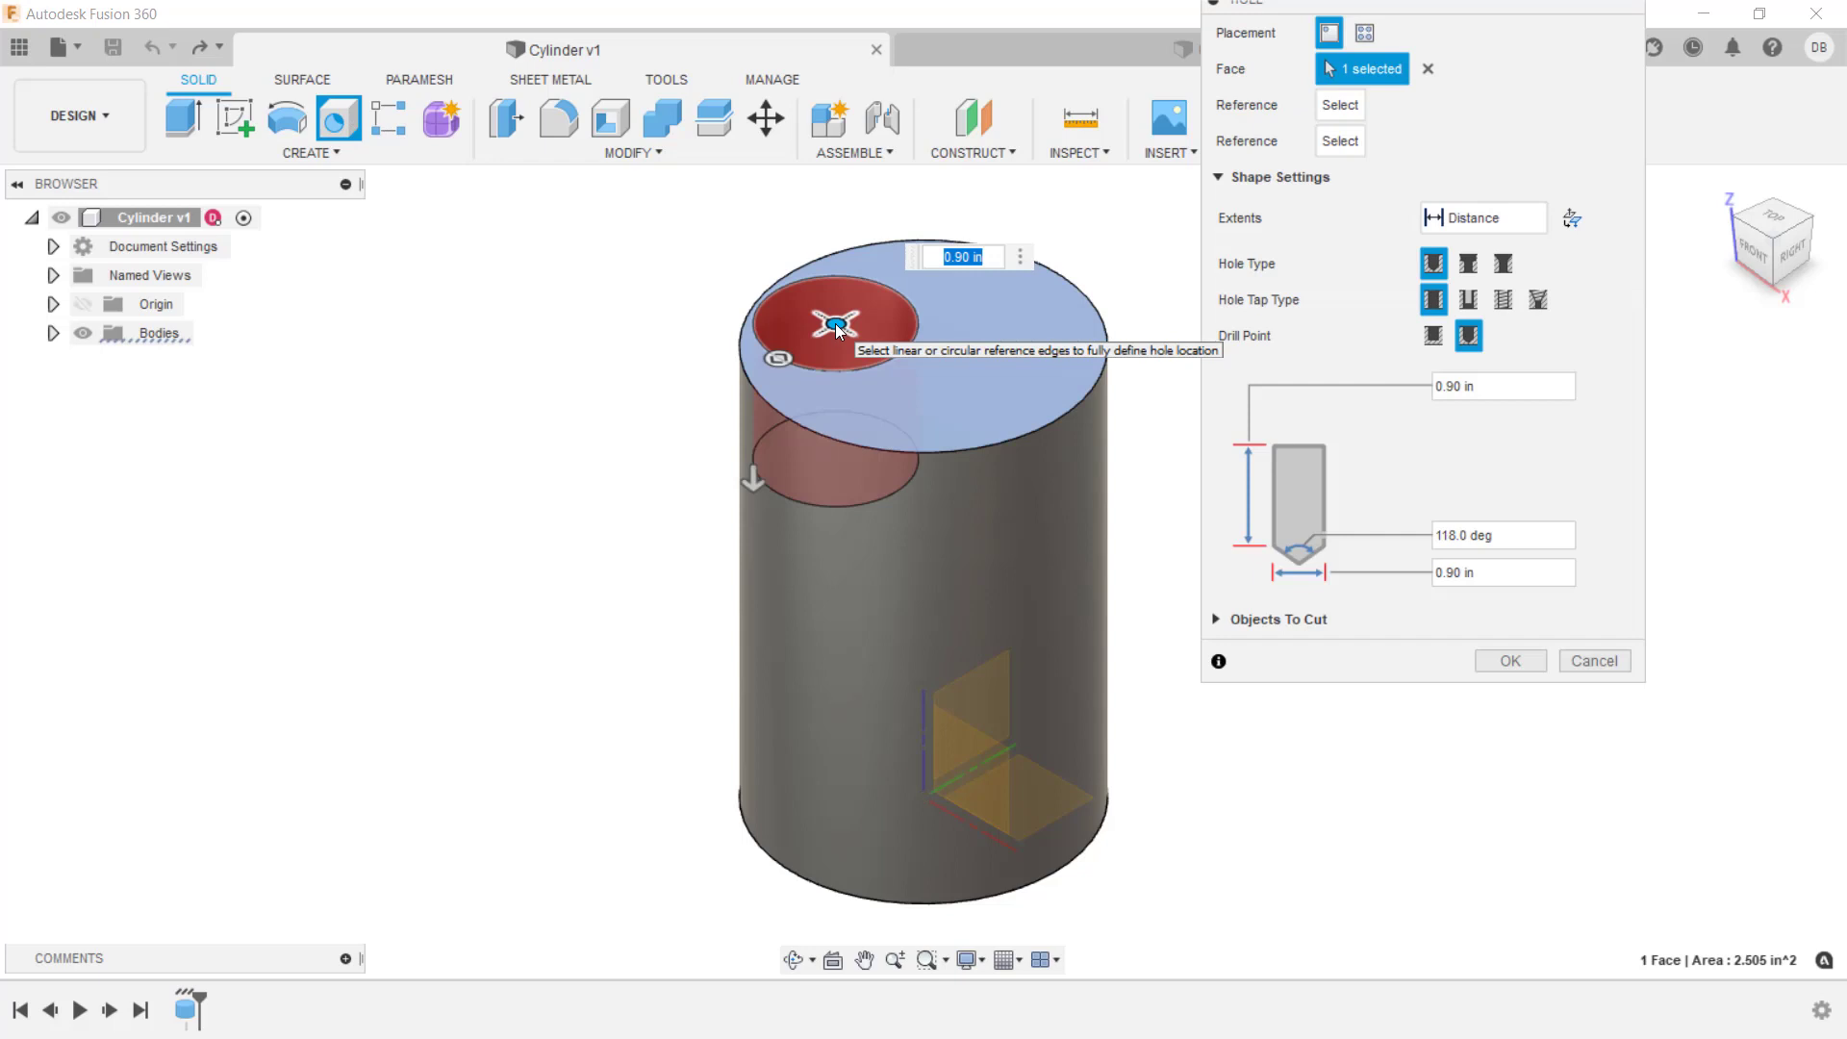
drag(835, 322, 929, 337)
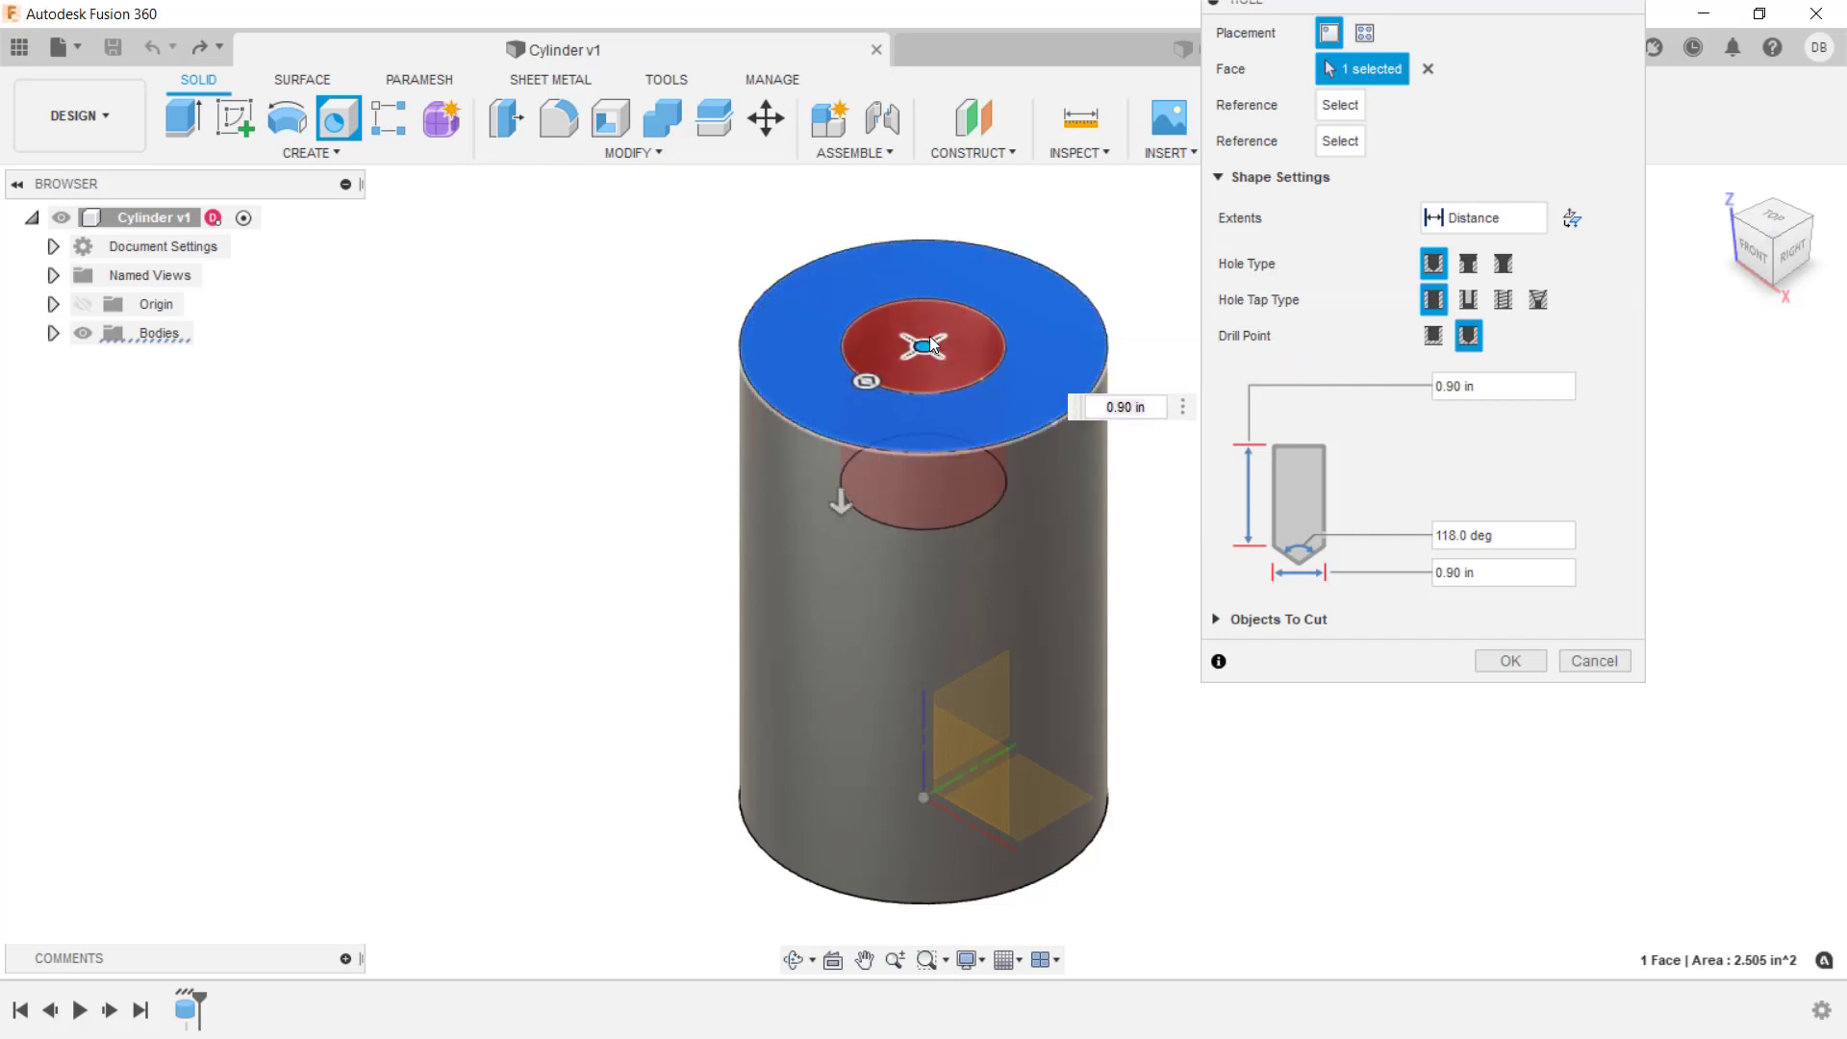
Make the hole tapped with a 1.0 in ANSI Unified thread, 1-8 UNC class 1B, modeled, and create it
click(1506, 302)
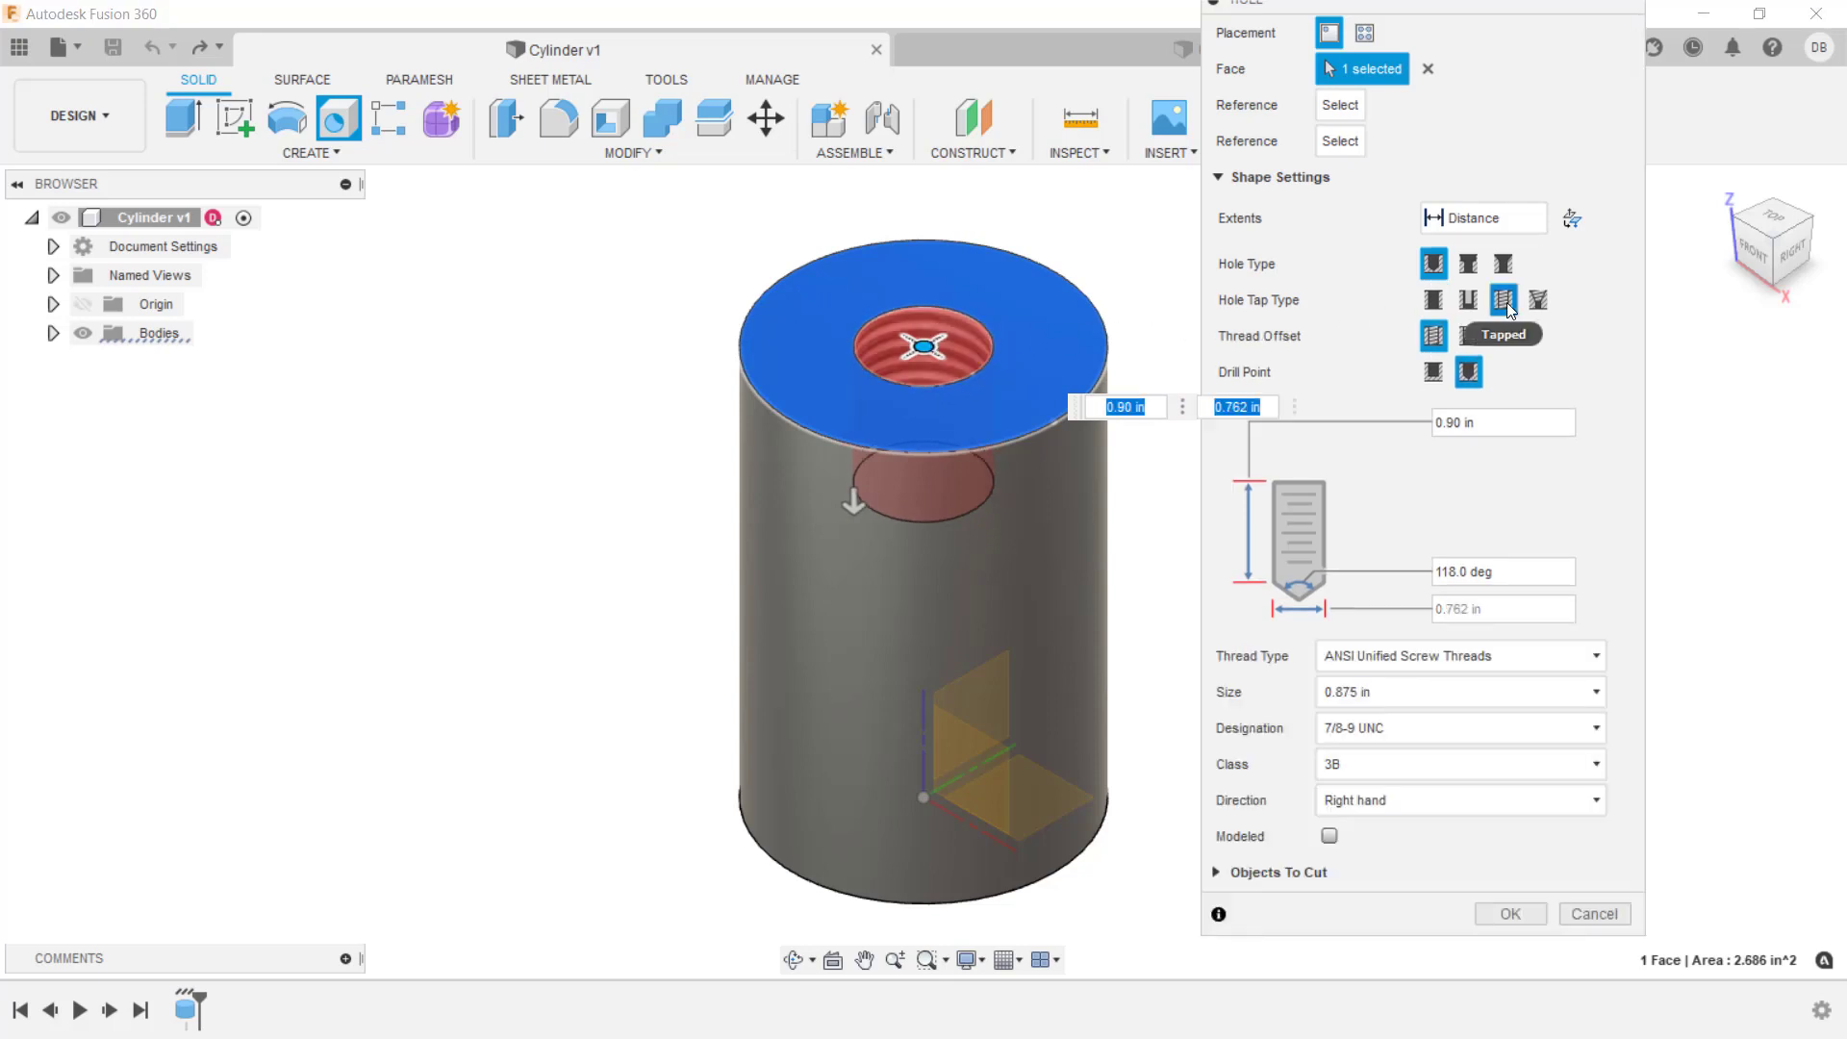
click(1420, 694)
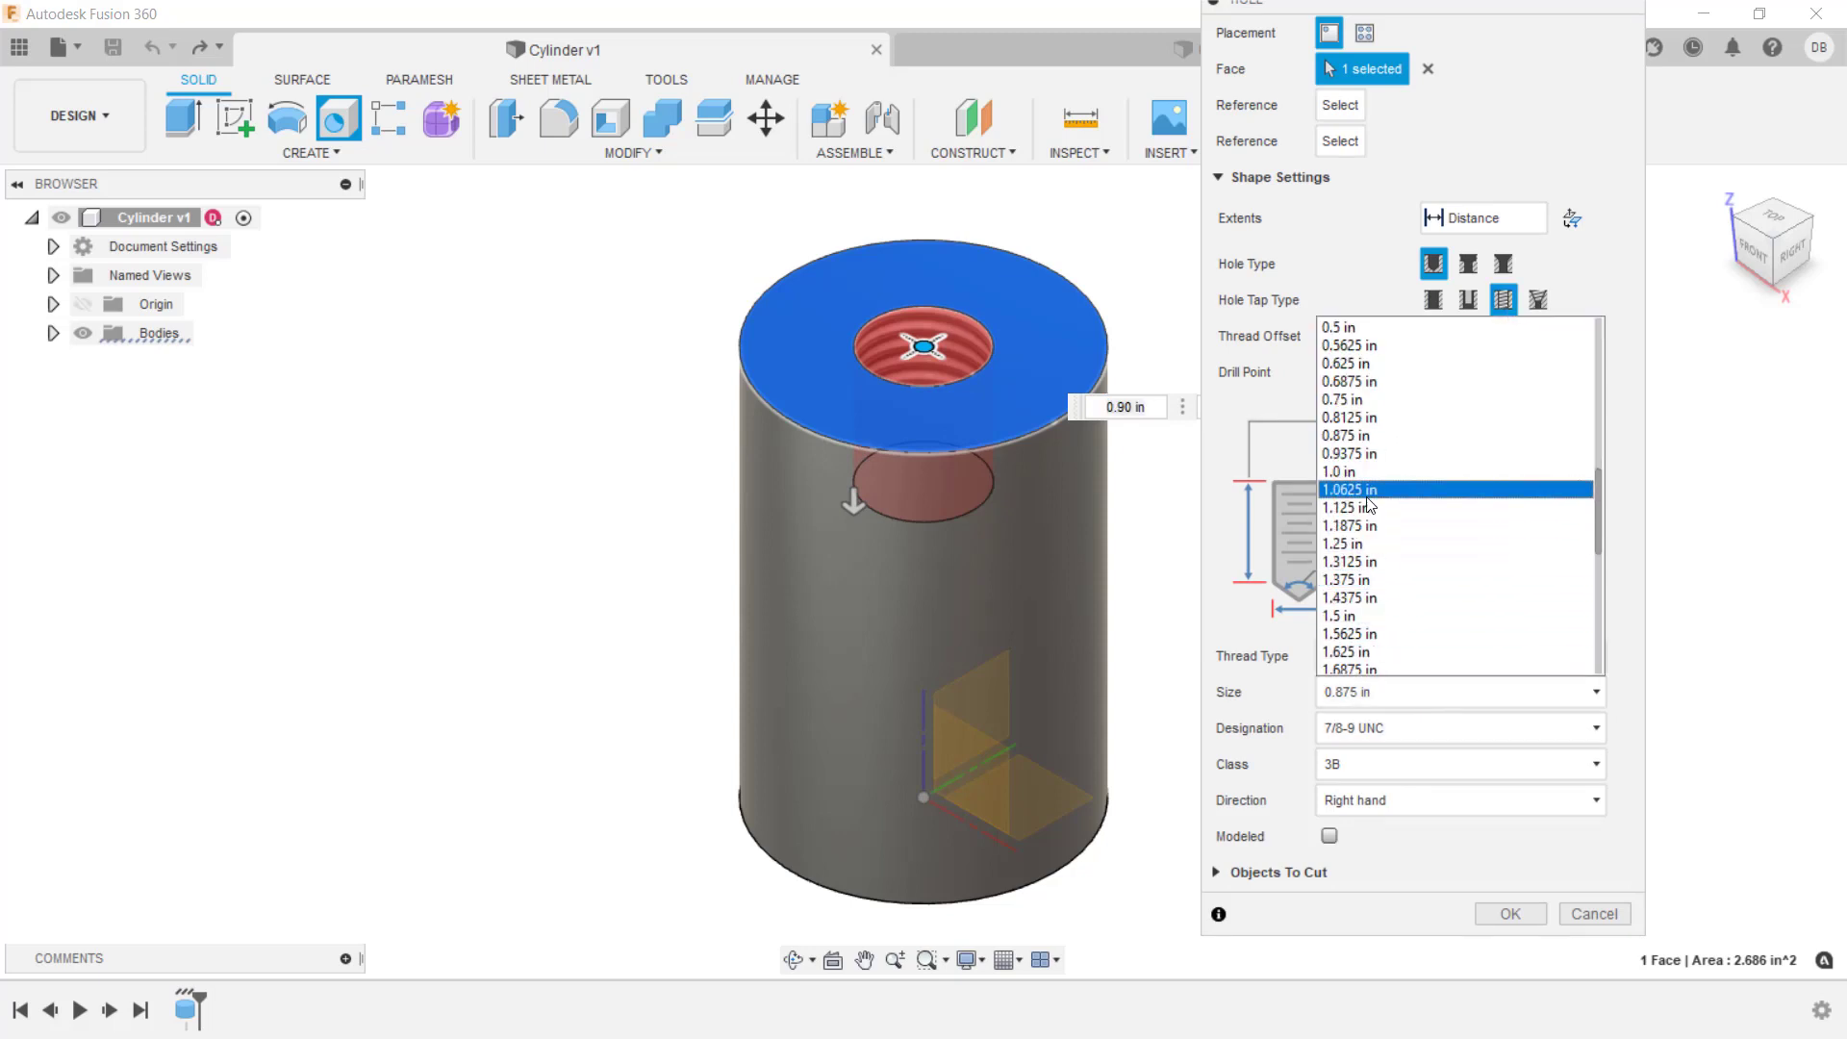
click(1362, 472)
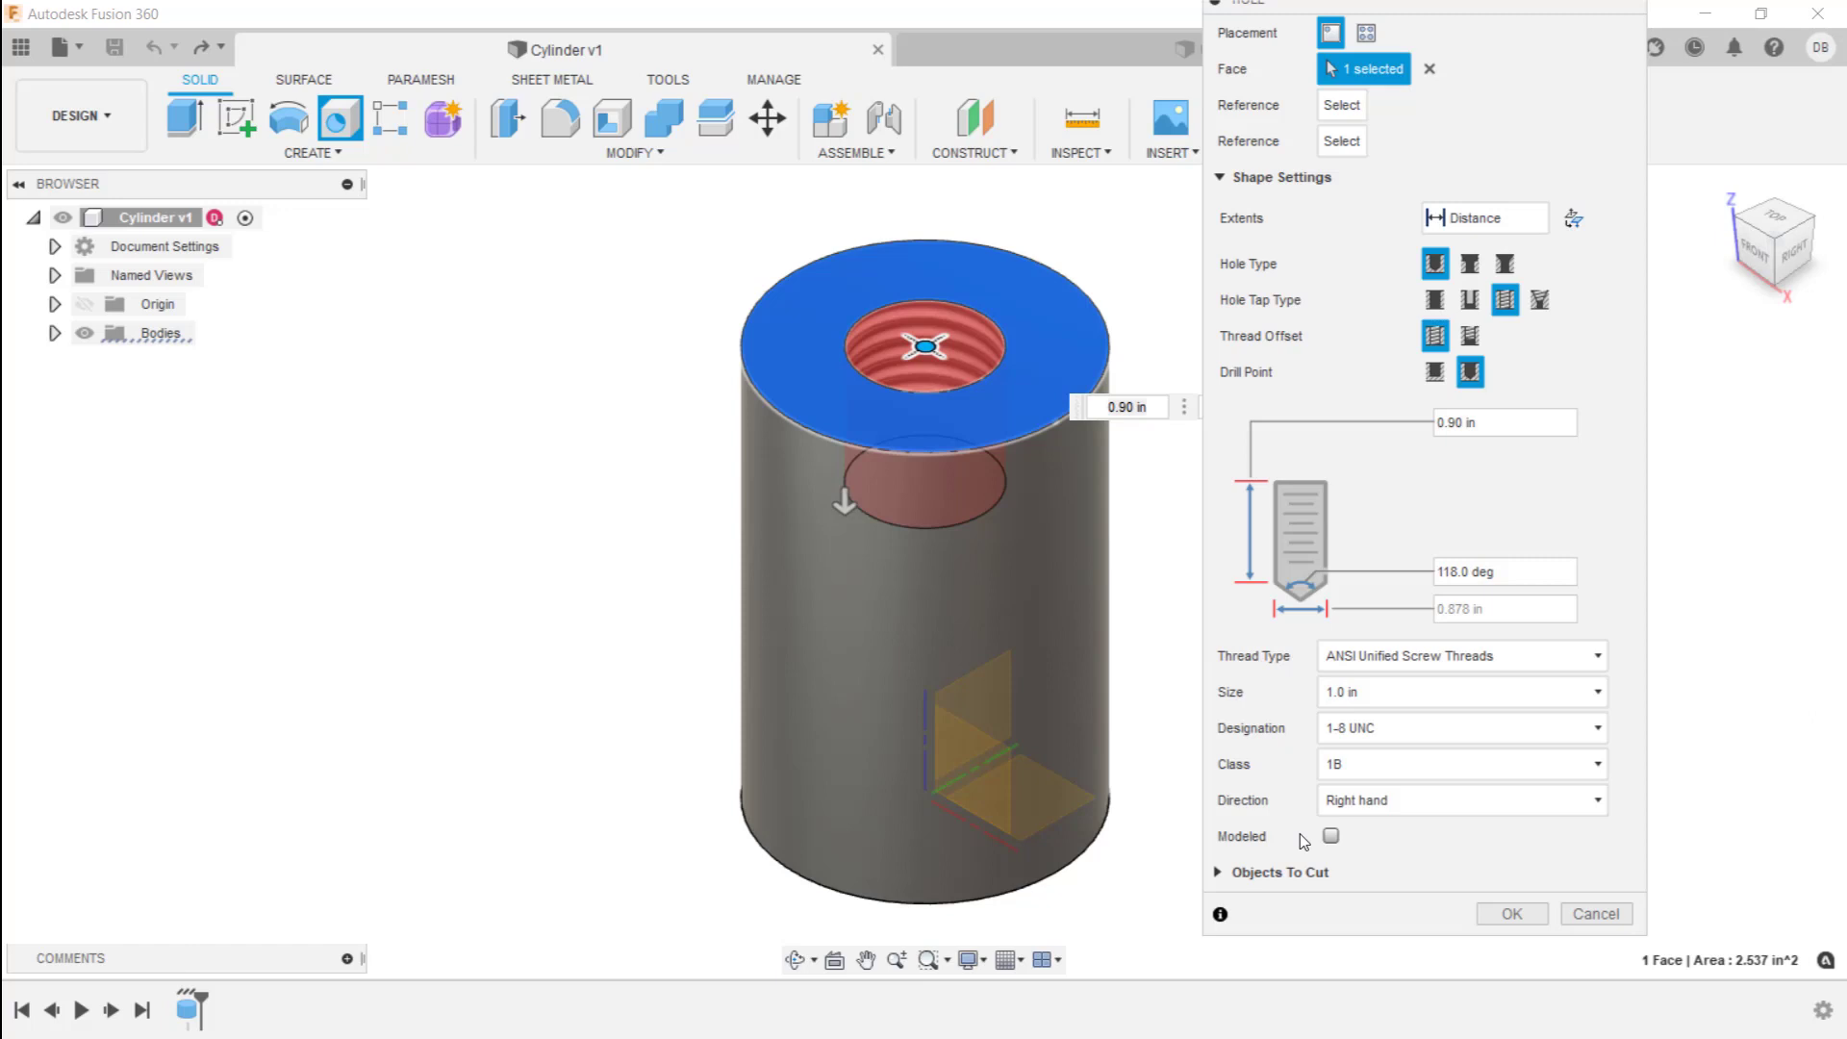
click(1330, 836)
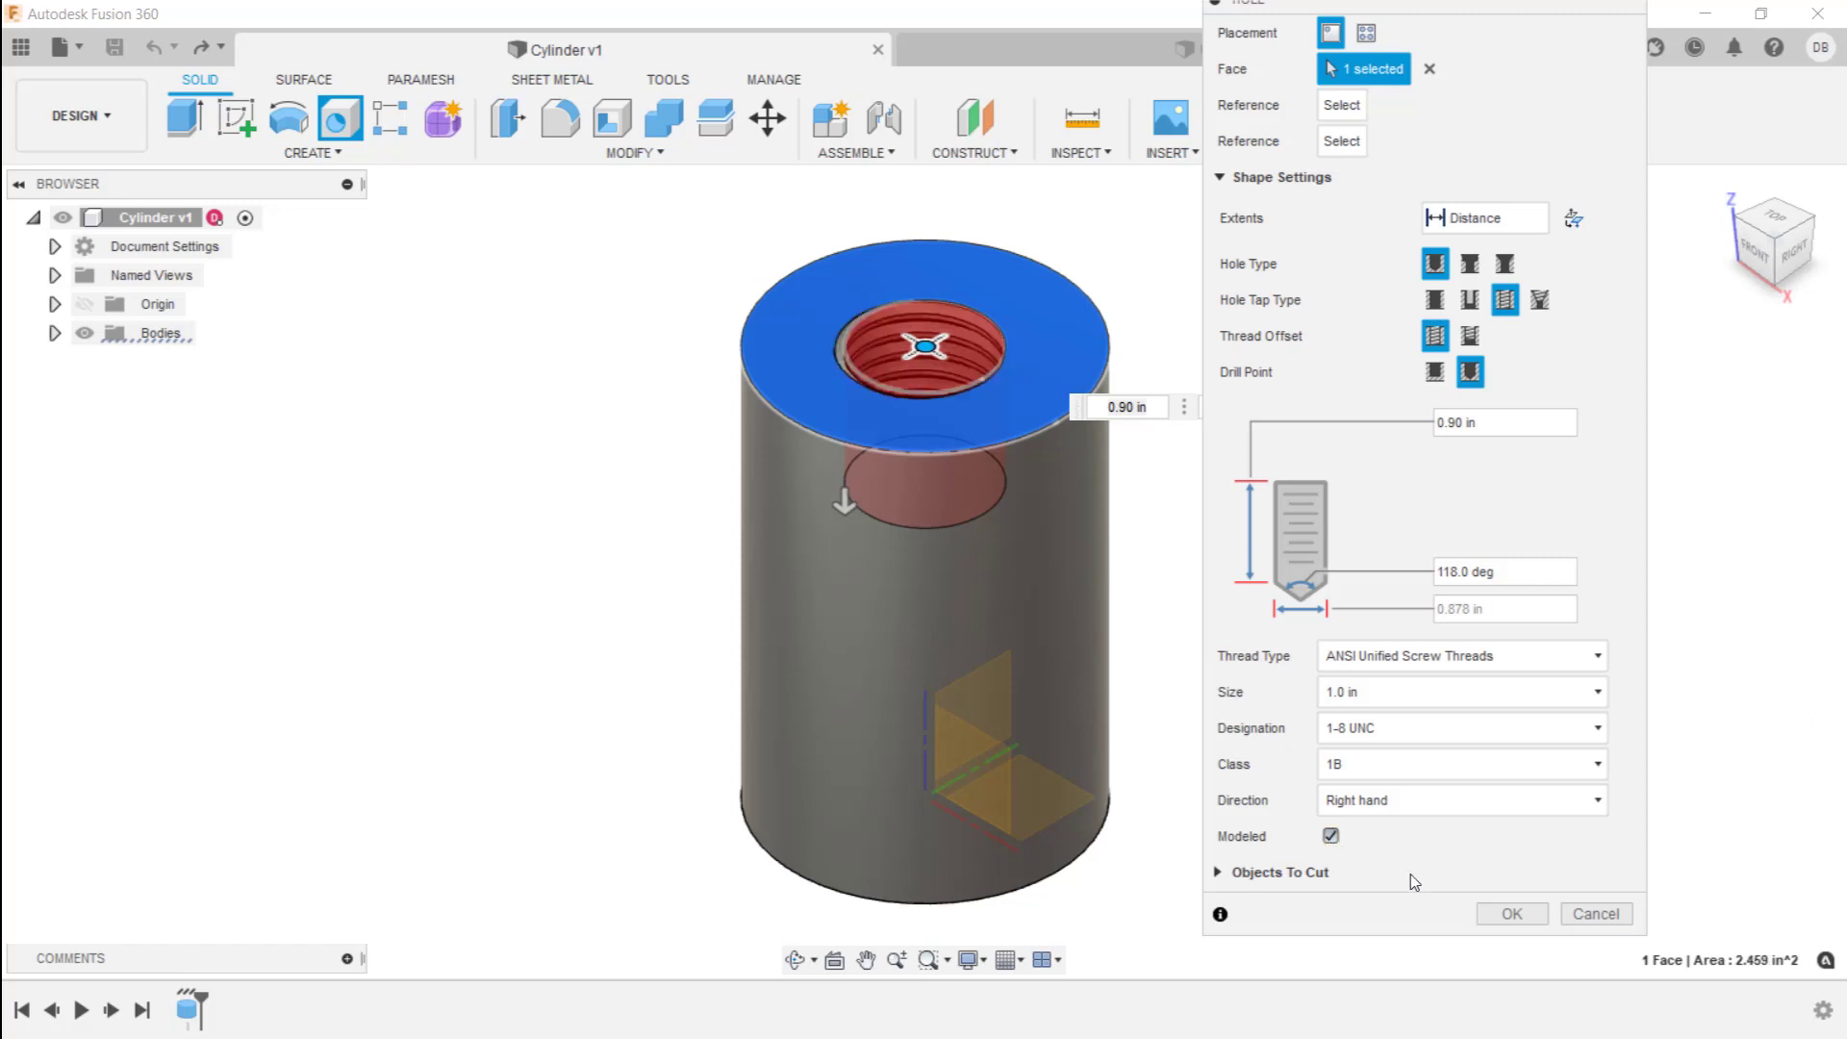
click(1510, 914)
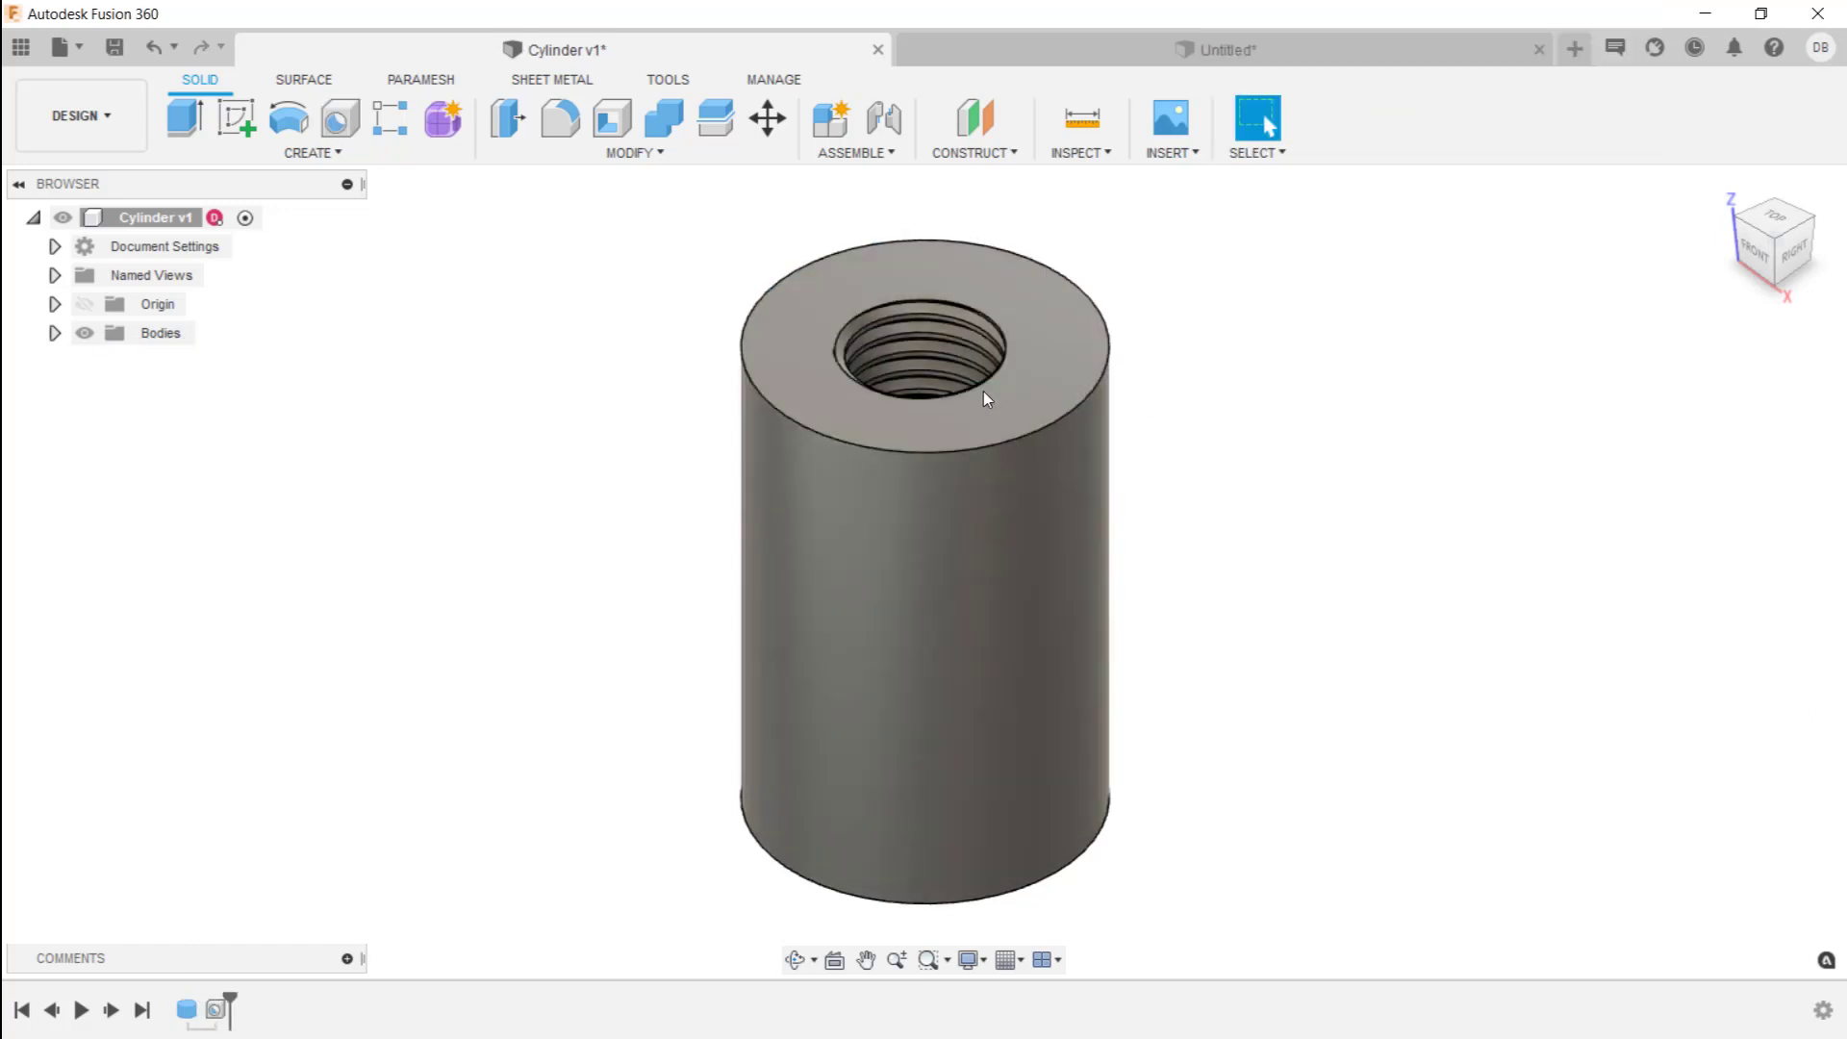
scroll(983, 391, up, 4)
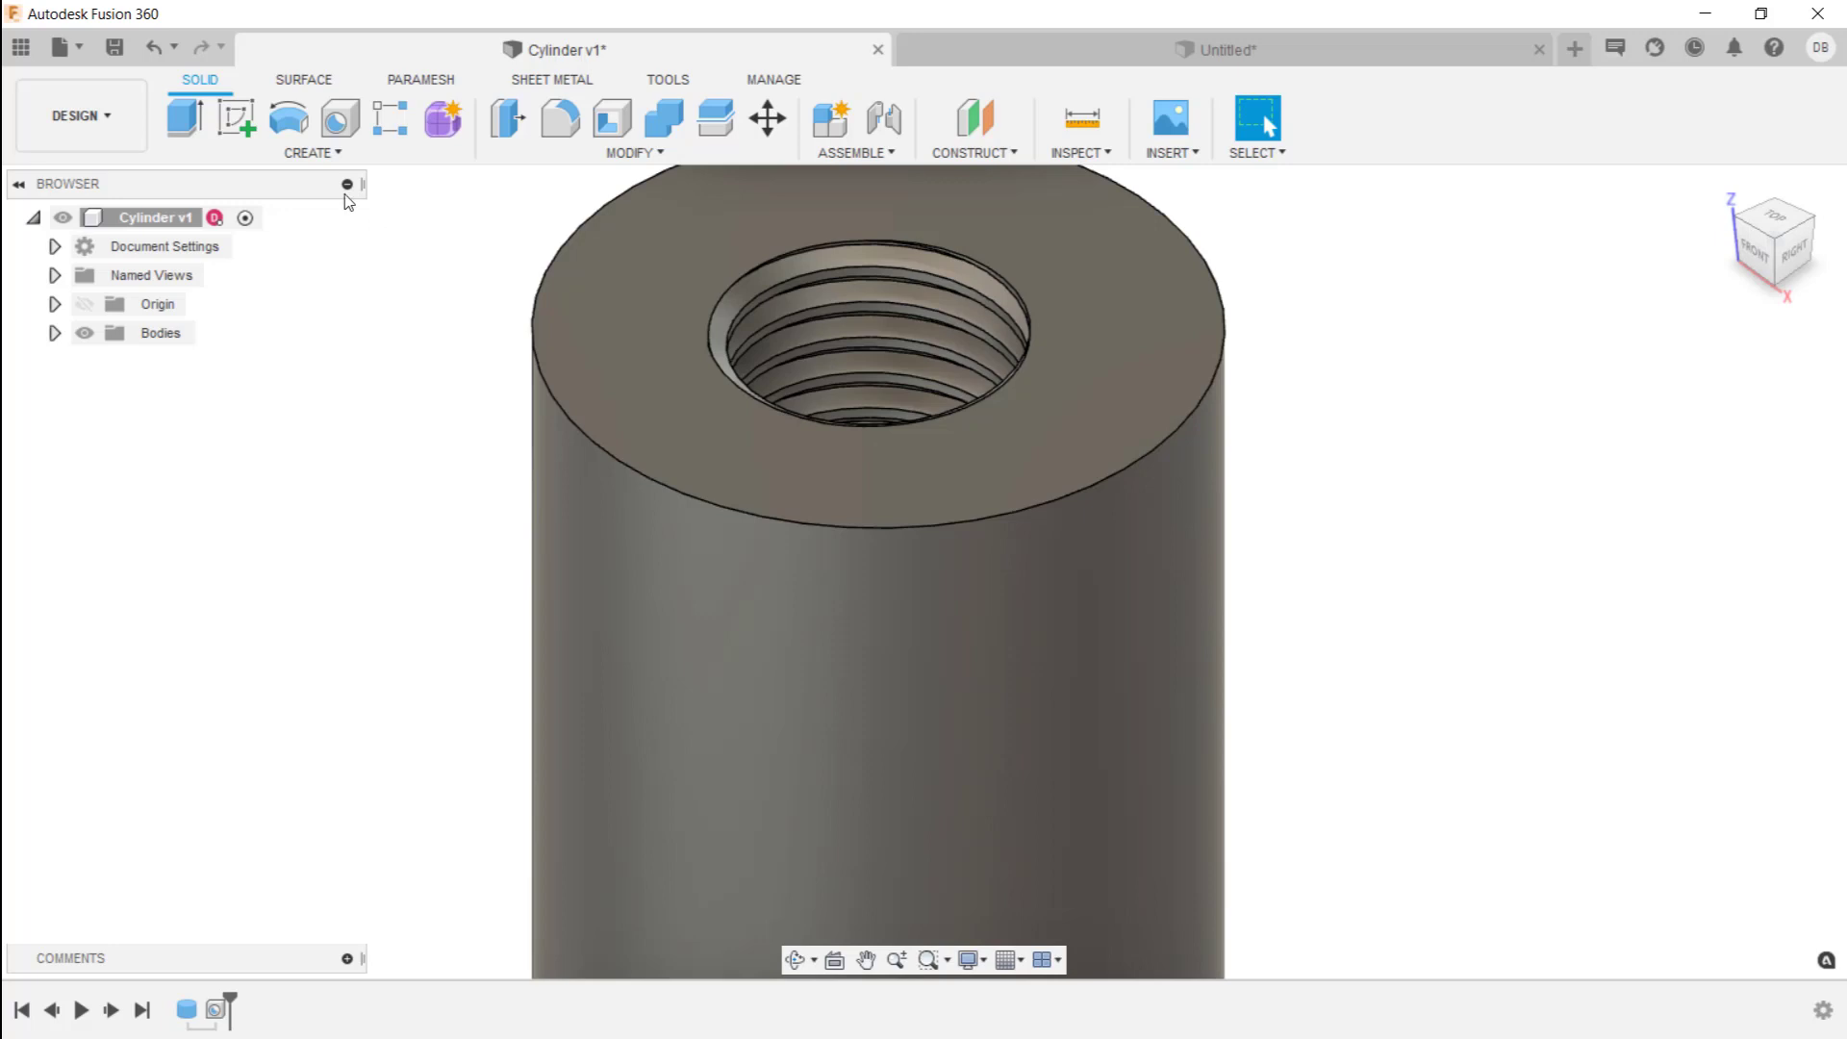
Start a thread on the cylinder's outer face, using ANSI Unified Screw Threads at size 2.0 in
click(310, 156)
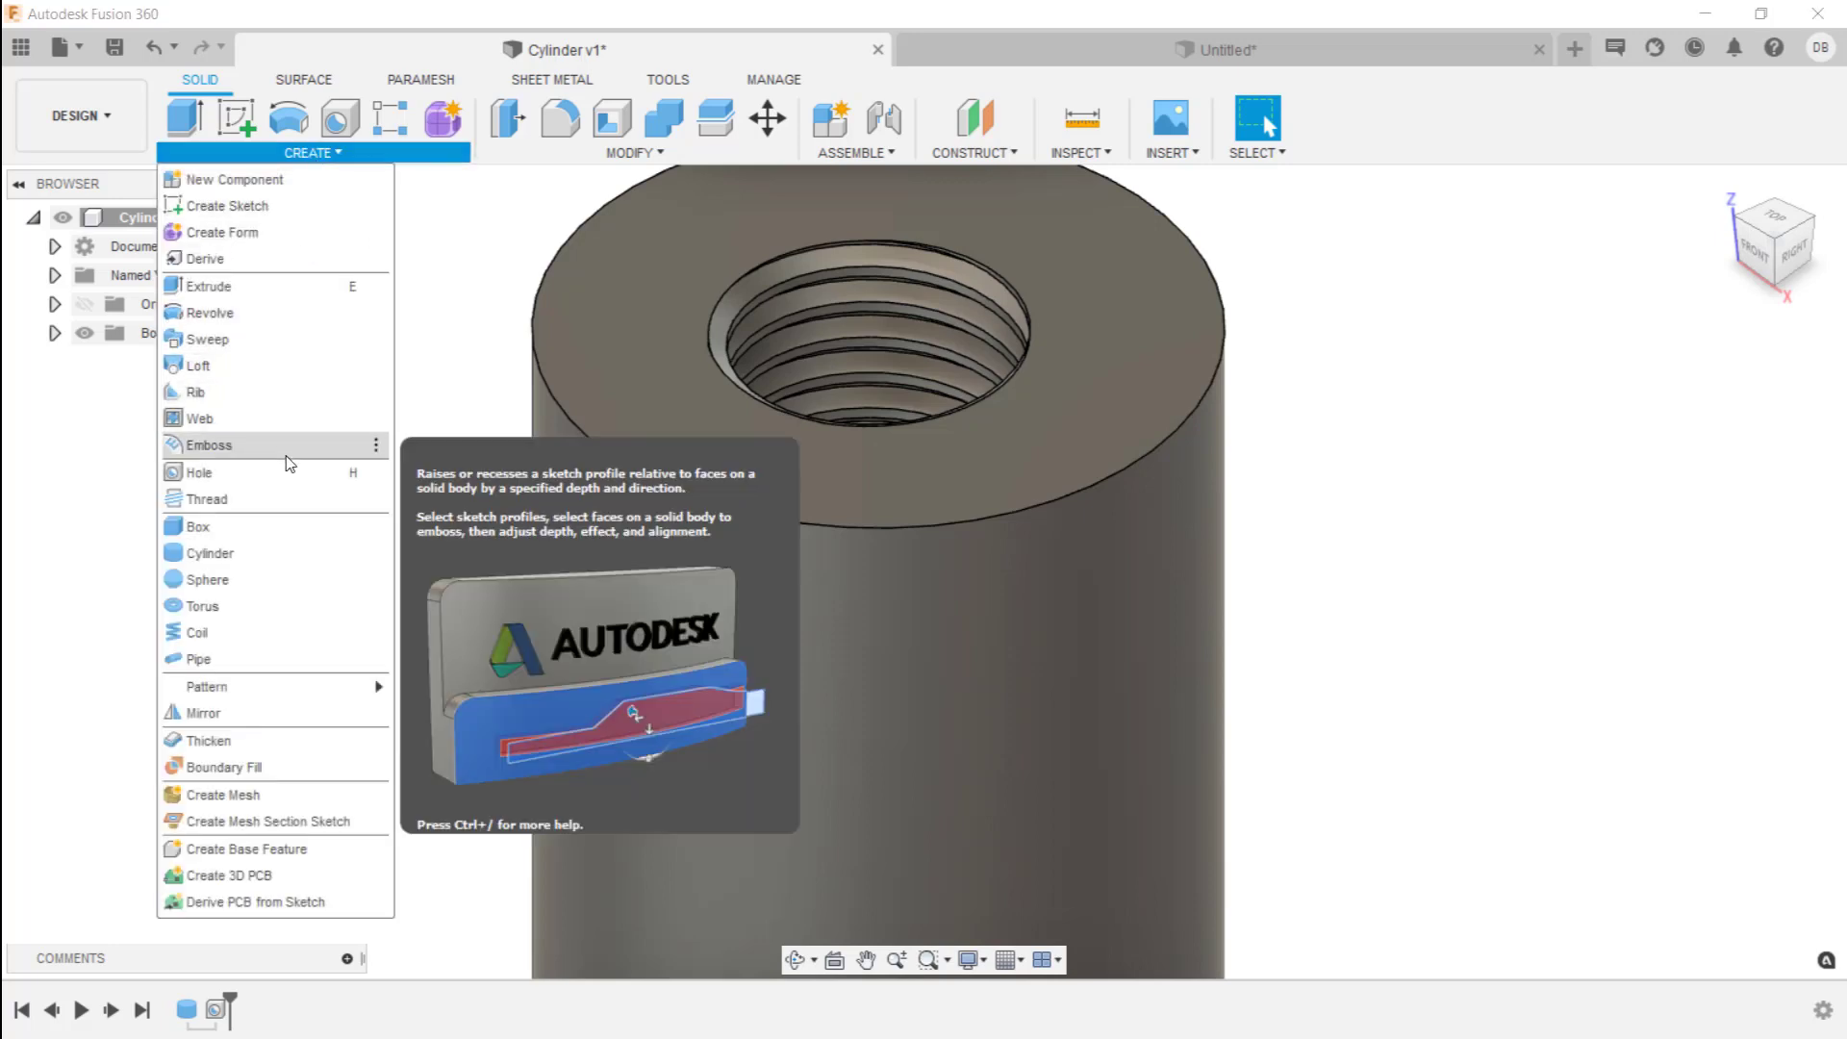
click(280, 496)
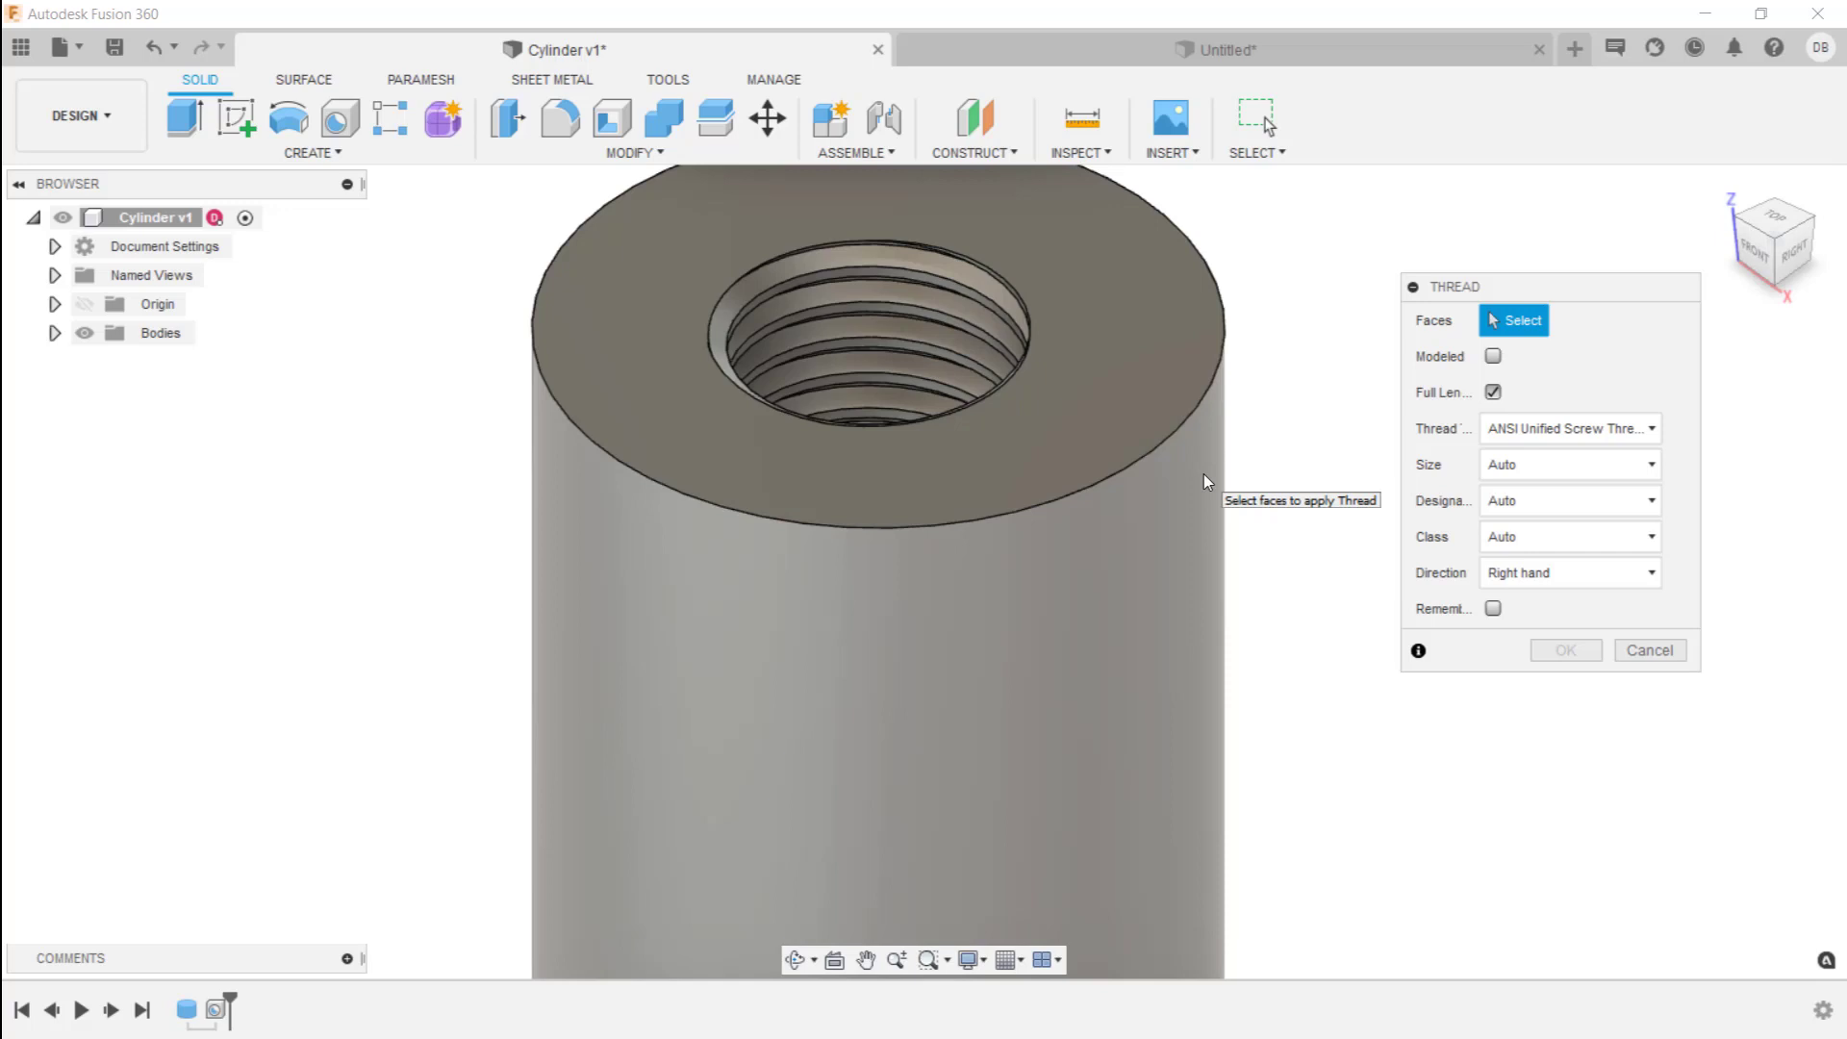
click(1203, 473)
scroll(1151, 508, down, 5)
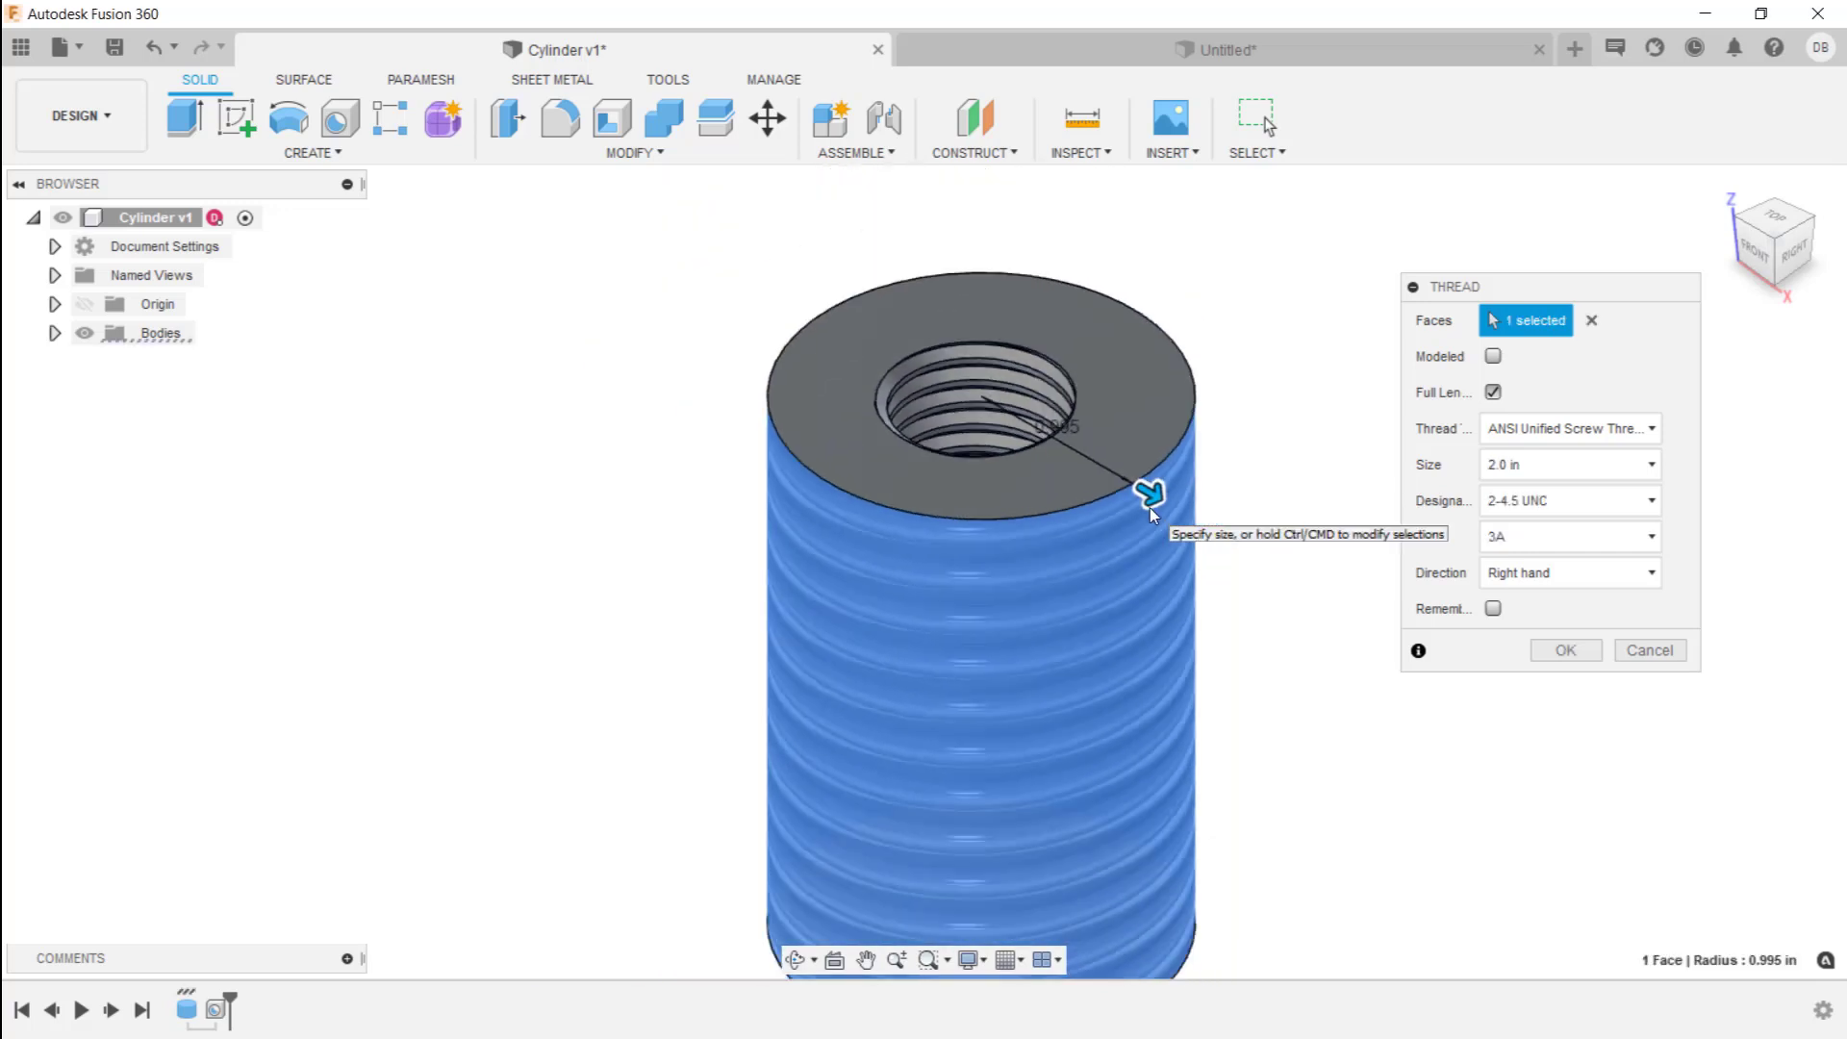
scroll(1151, 508, down, 2)
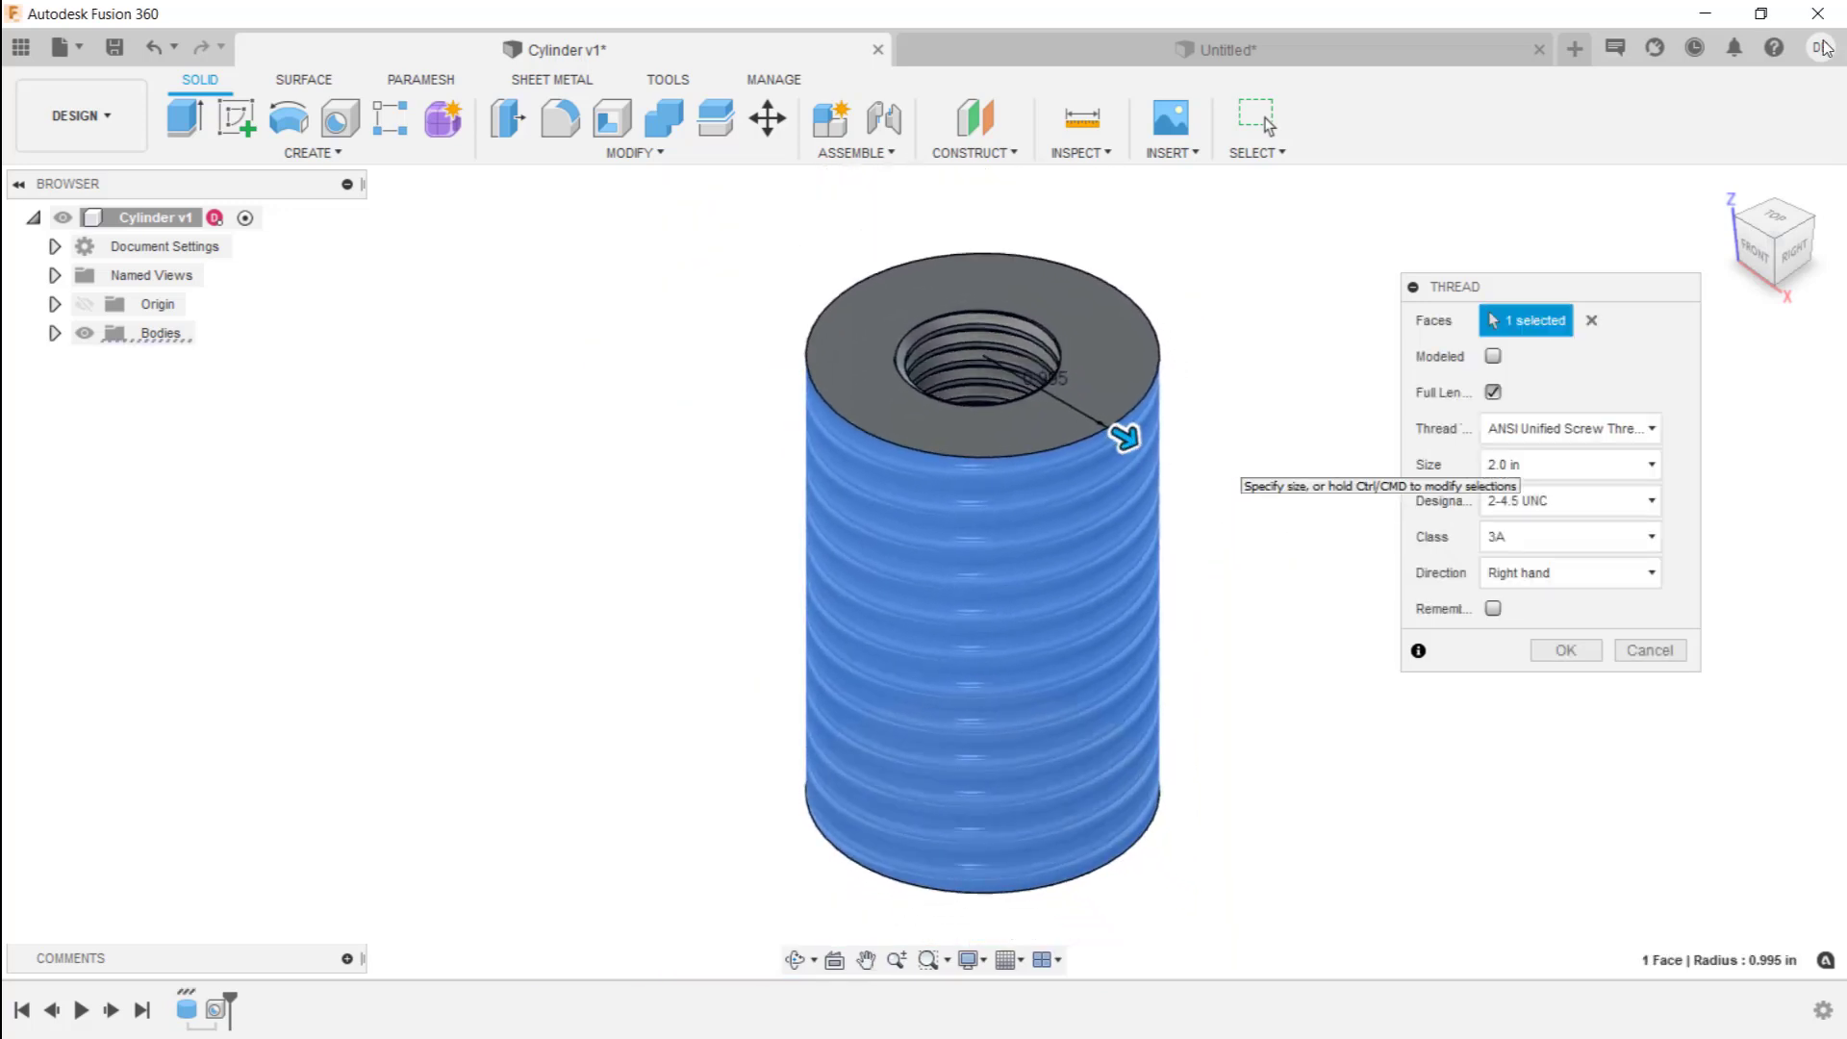
Turn off full length, set the outer thread's length to 1 in, create it and inspect the cylinder's side
click(1492, 393)
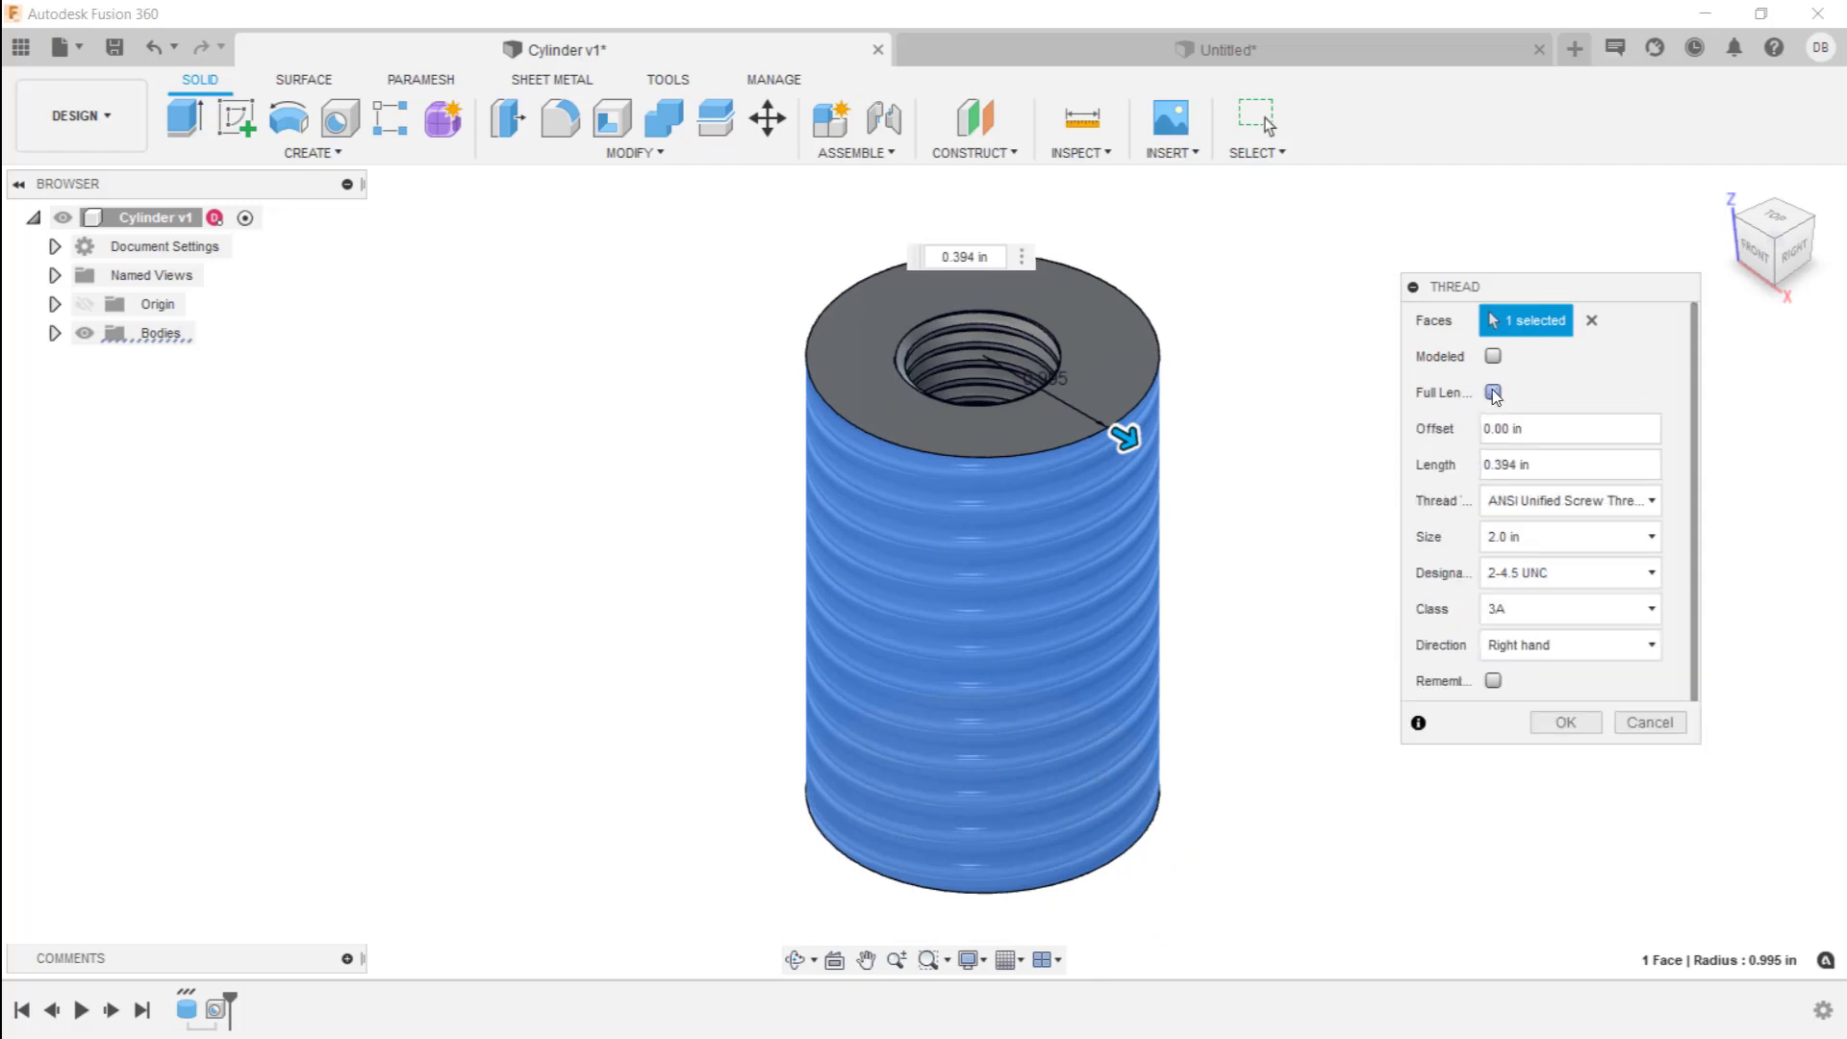
click(1544, 464)
drag(1544, 465, 1313, 474)
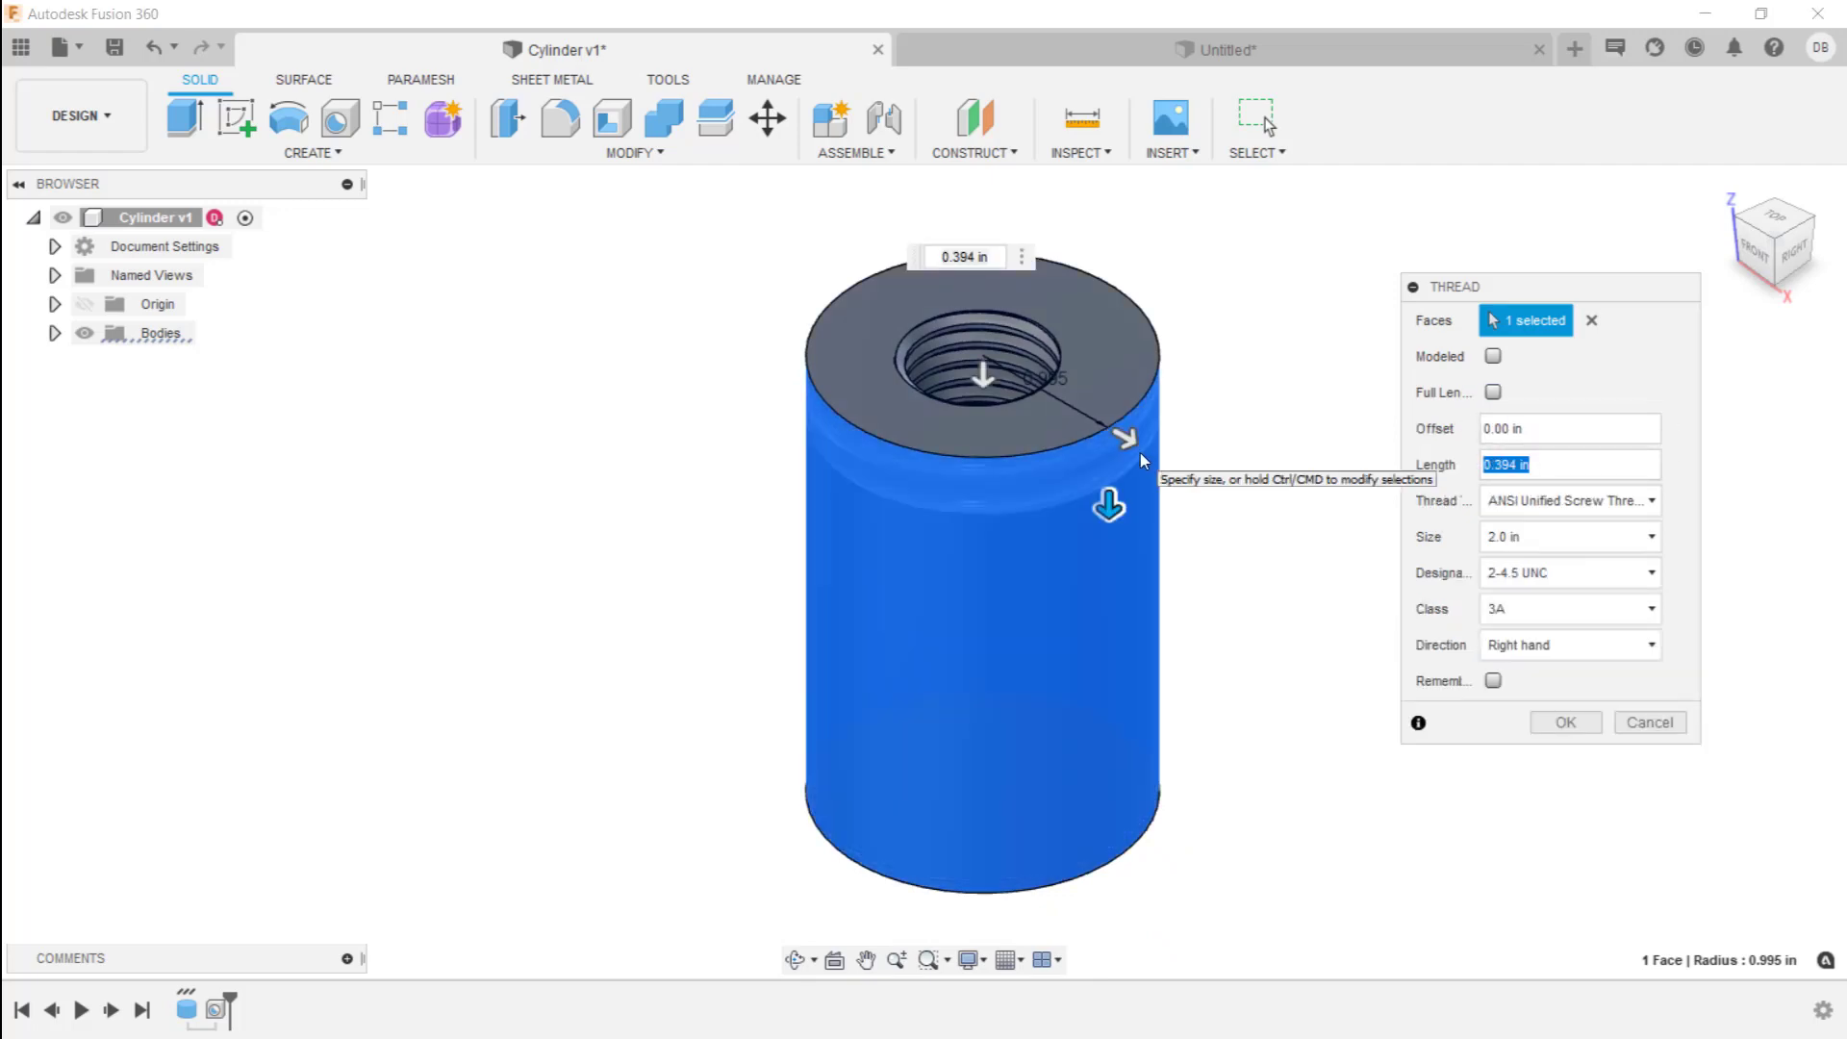
text(1)
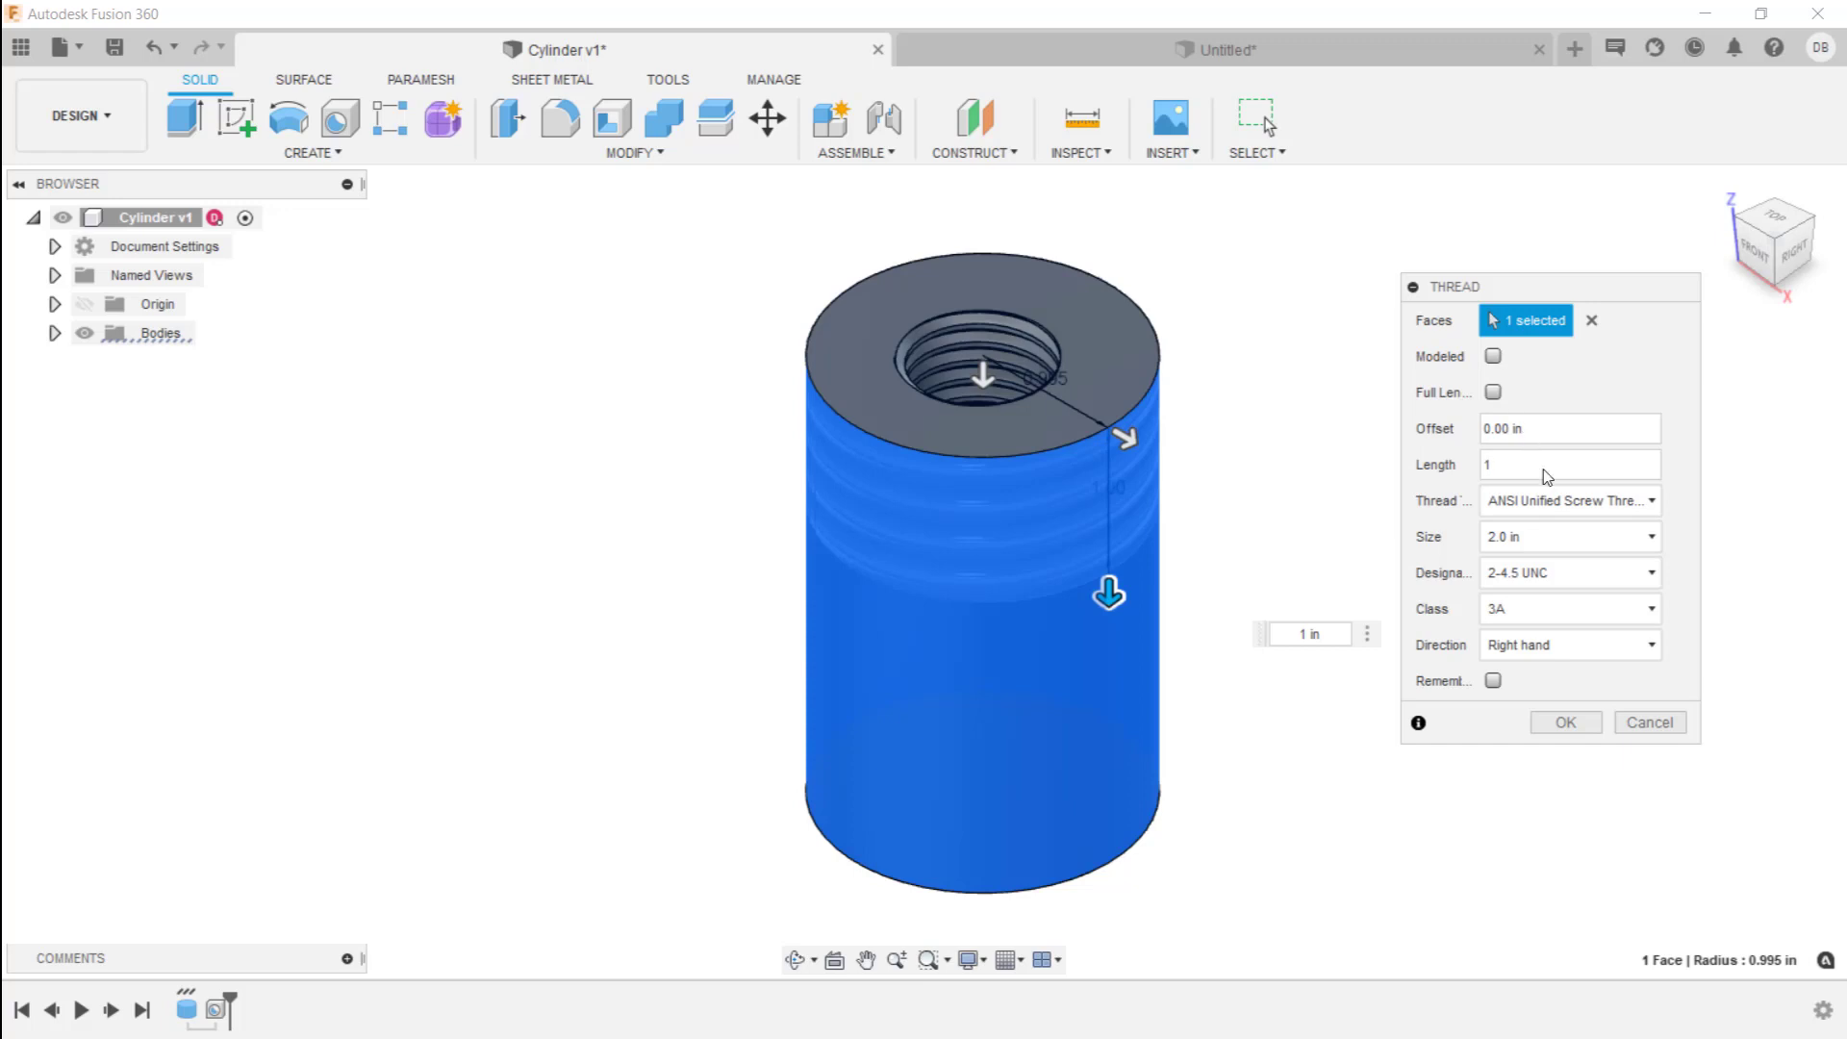
click(1566, 722)
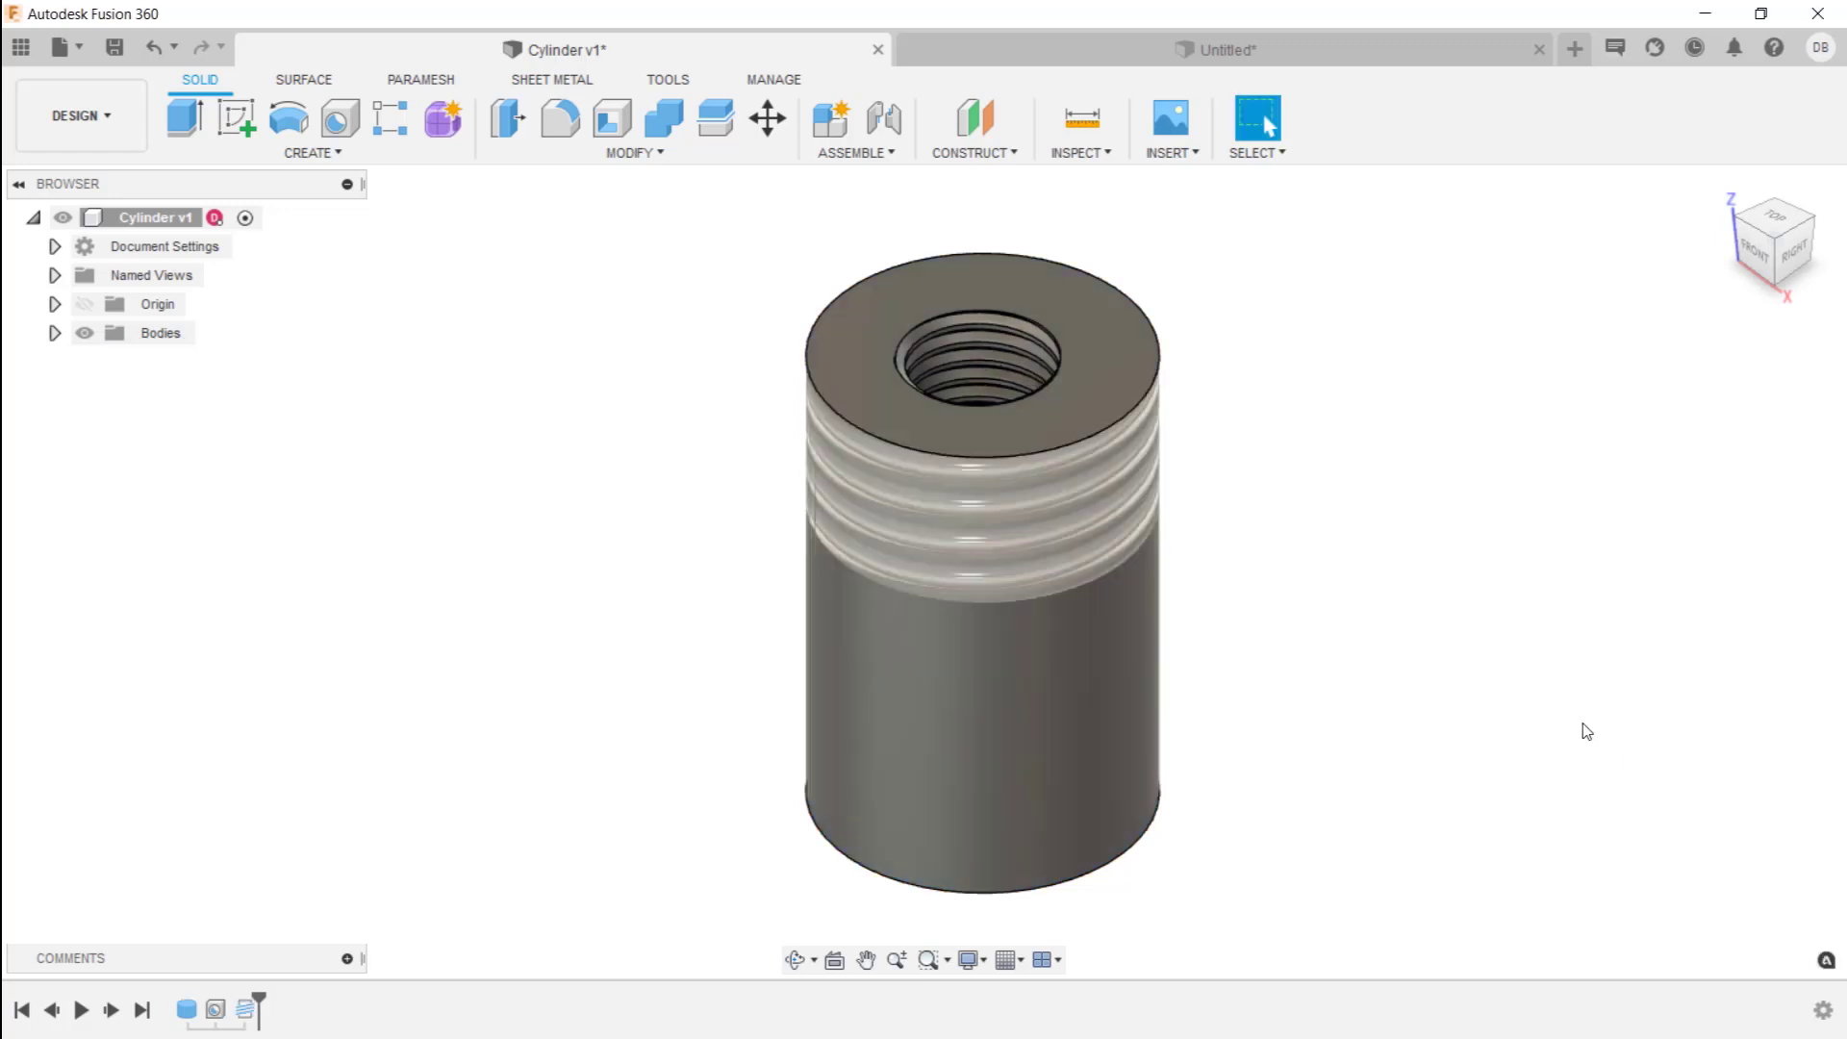
shift+middle_drag(1193, 666, 1210, 606)
scroll(1210, 606, up, 1)
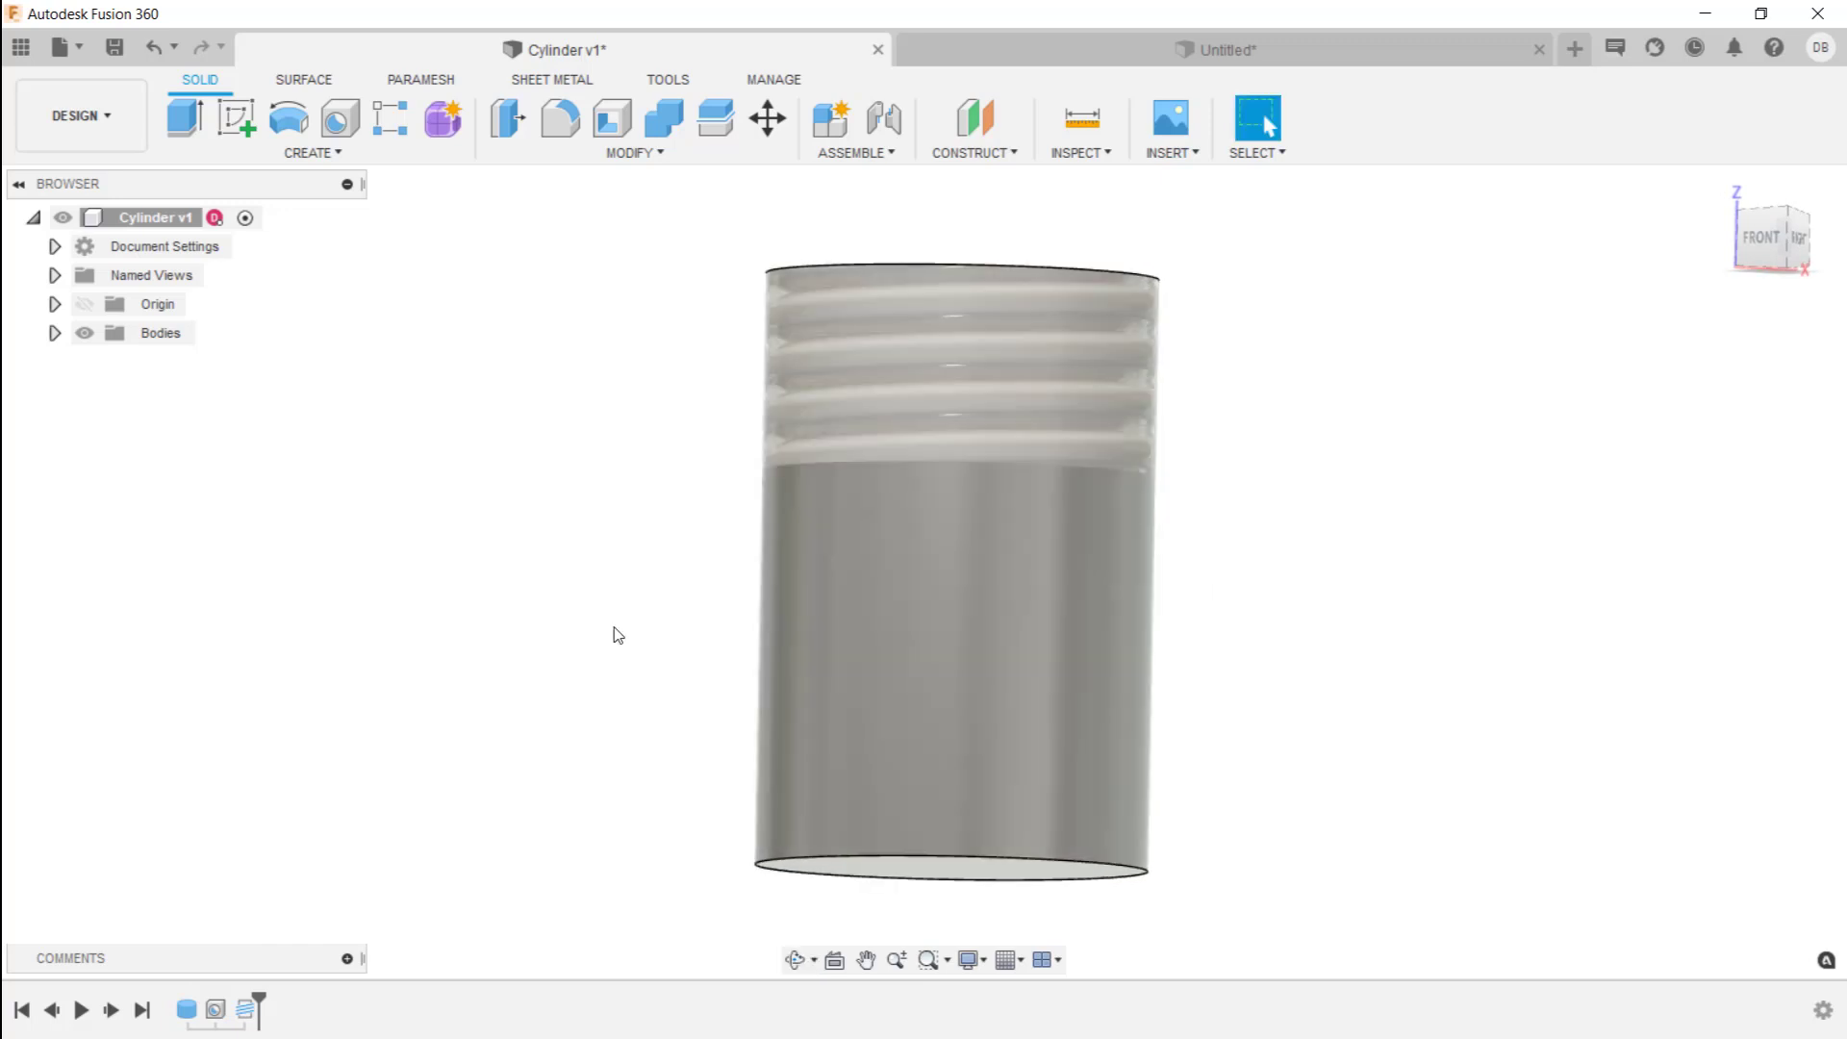
Edit the outer thread feature so that it is modeled as real geometry on the cylinder
double_click(246, 1008)
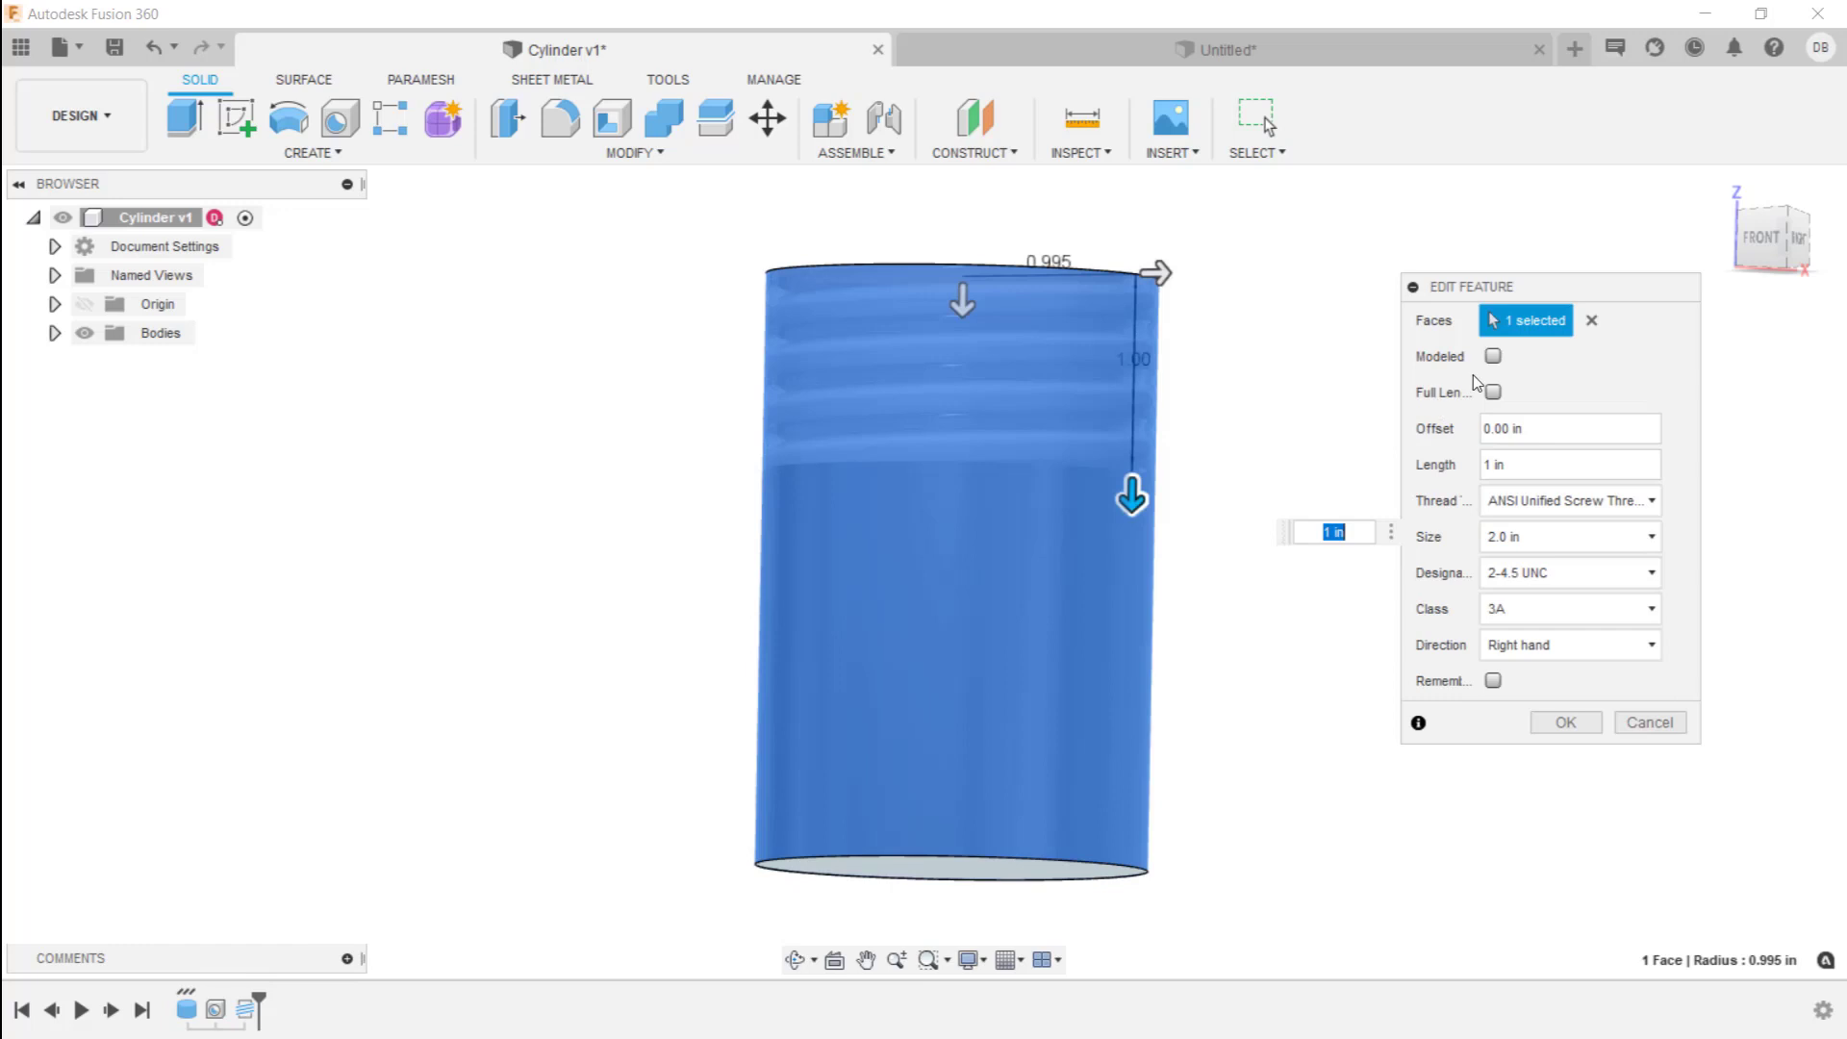
click(1493, 357)
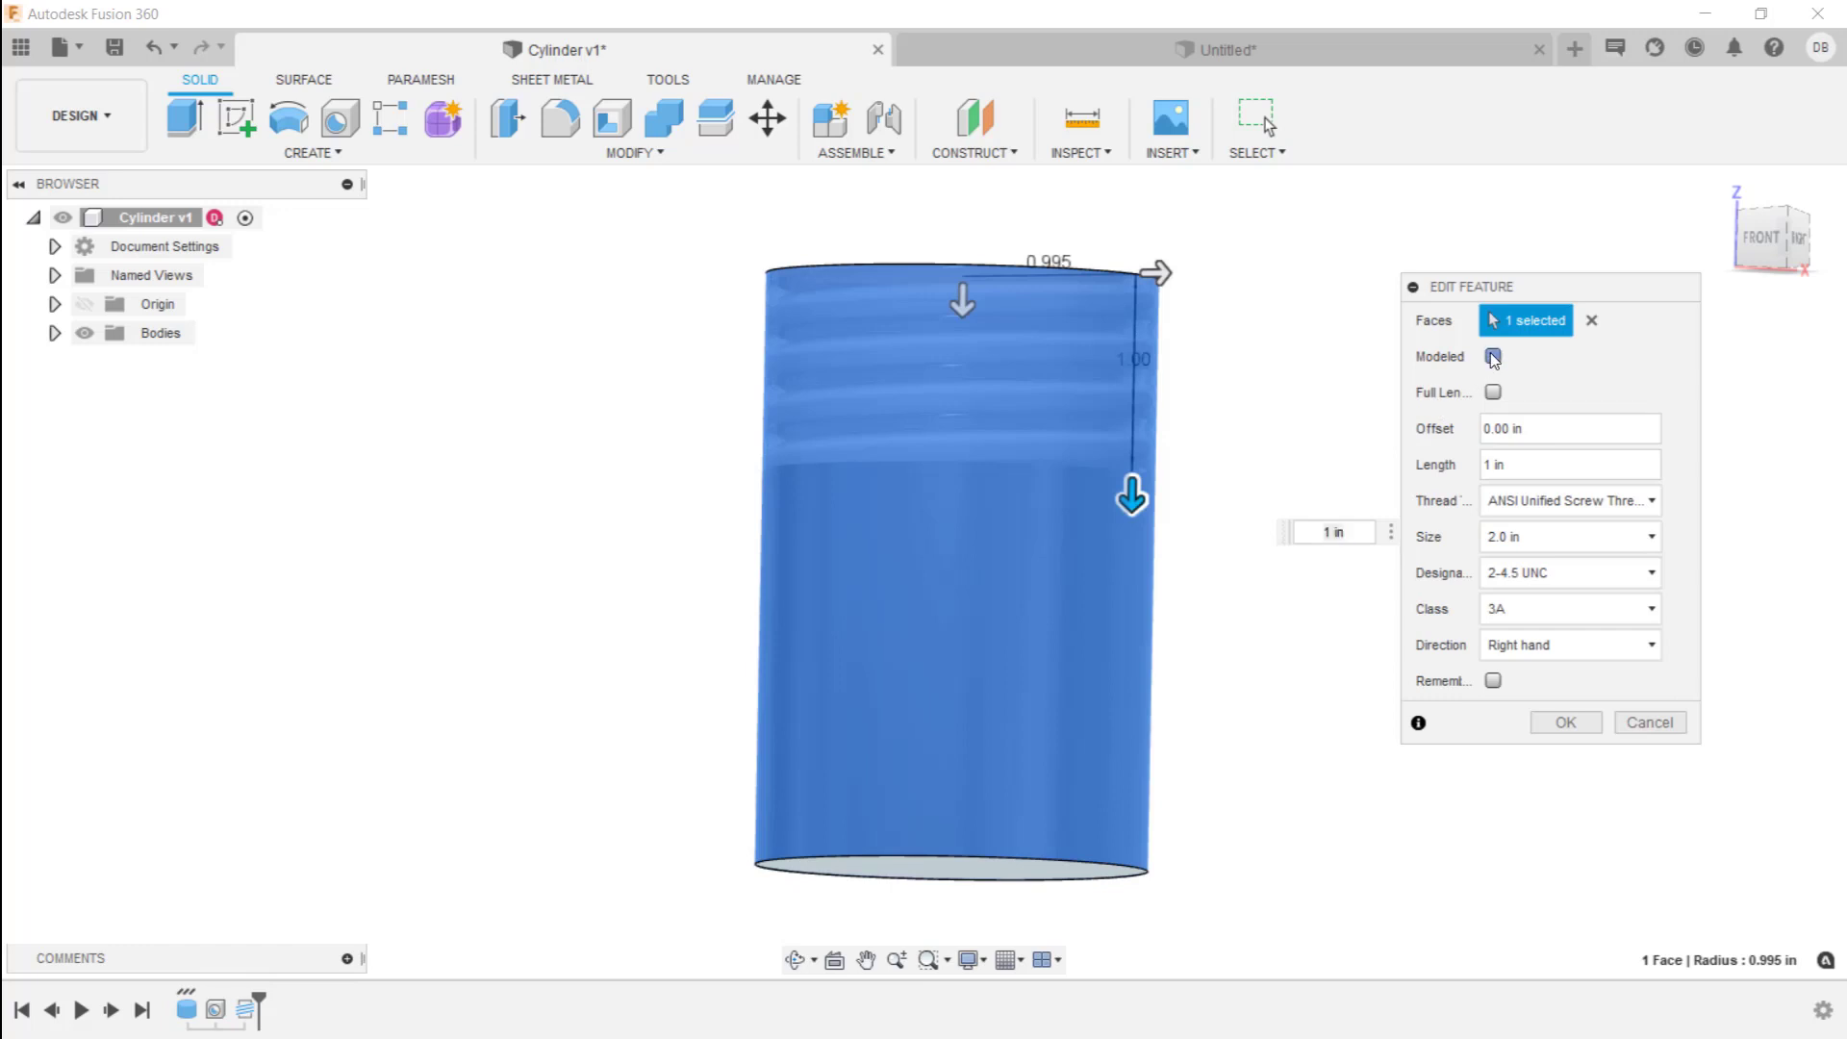
click(1565, 723)
shift+middle_drag(1331, 543, 1261, 573)
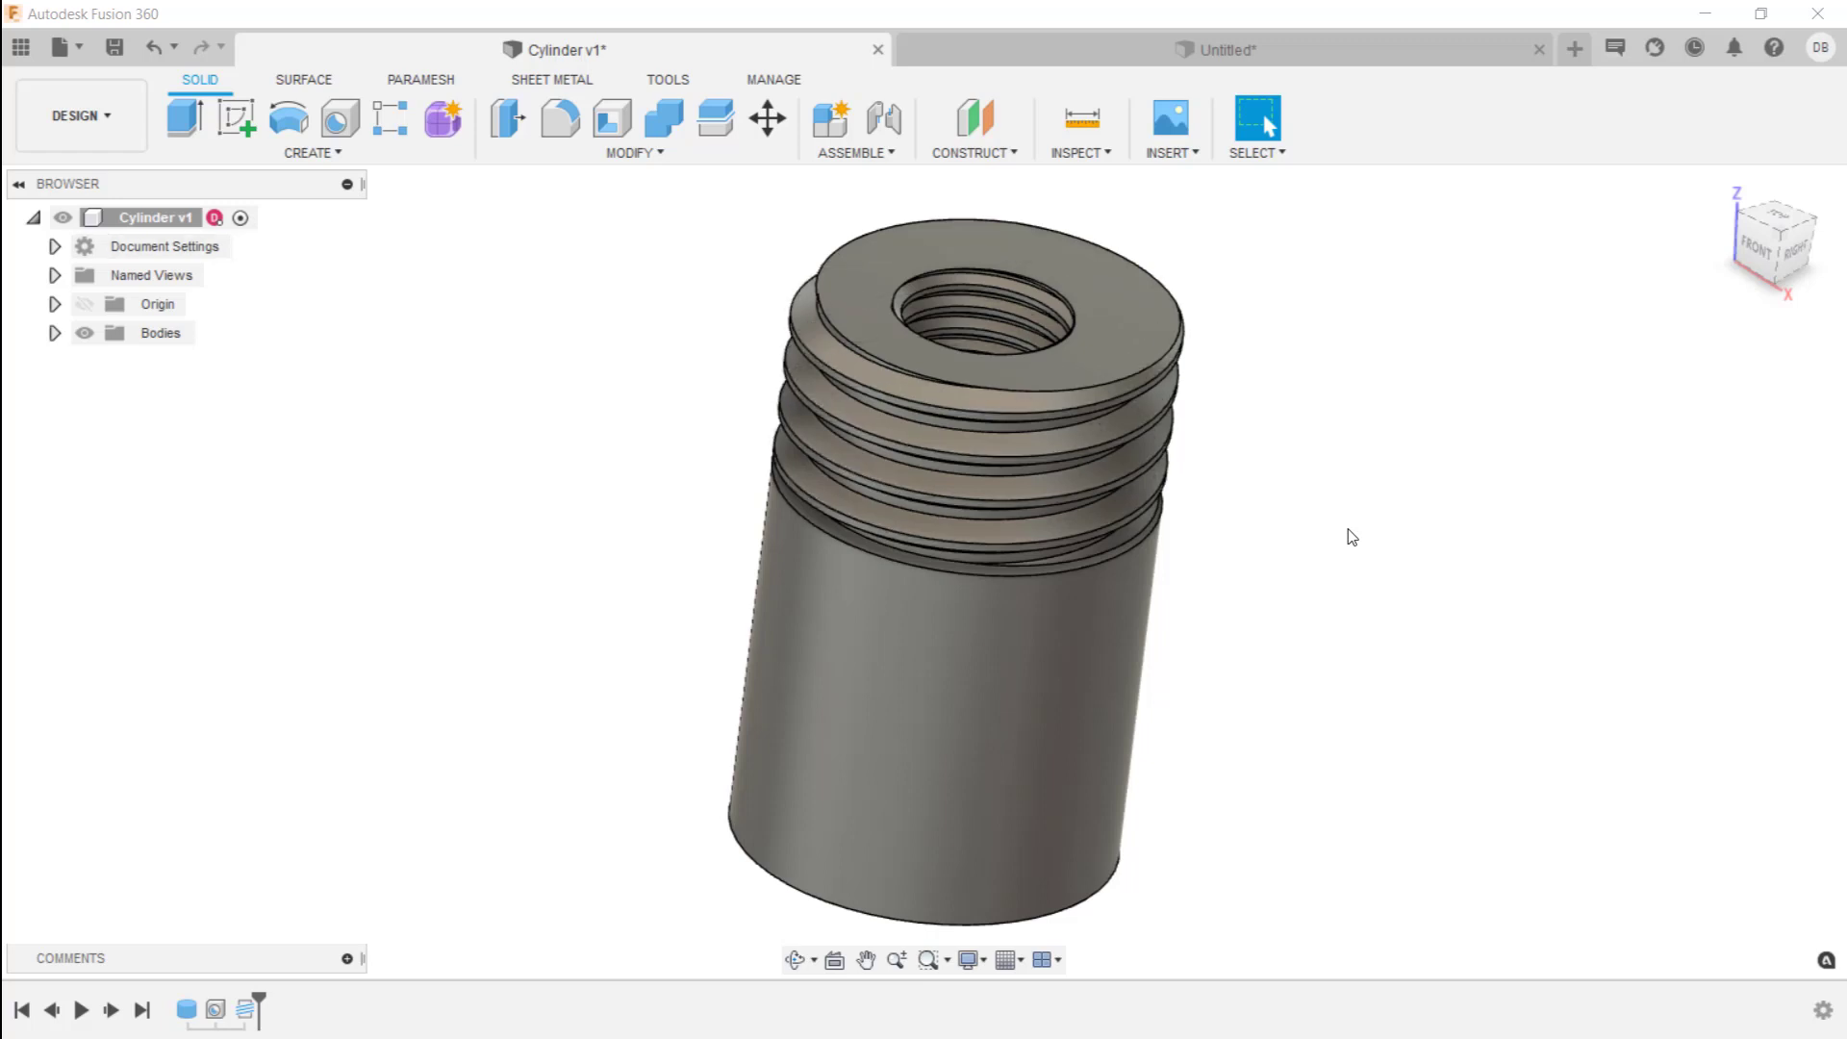
Apply the Cosmetic thread type to the whole document through its document settings
click(55, 247)
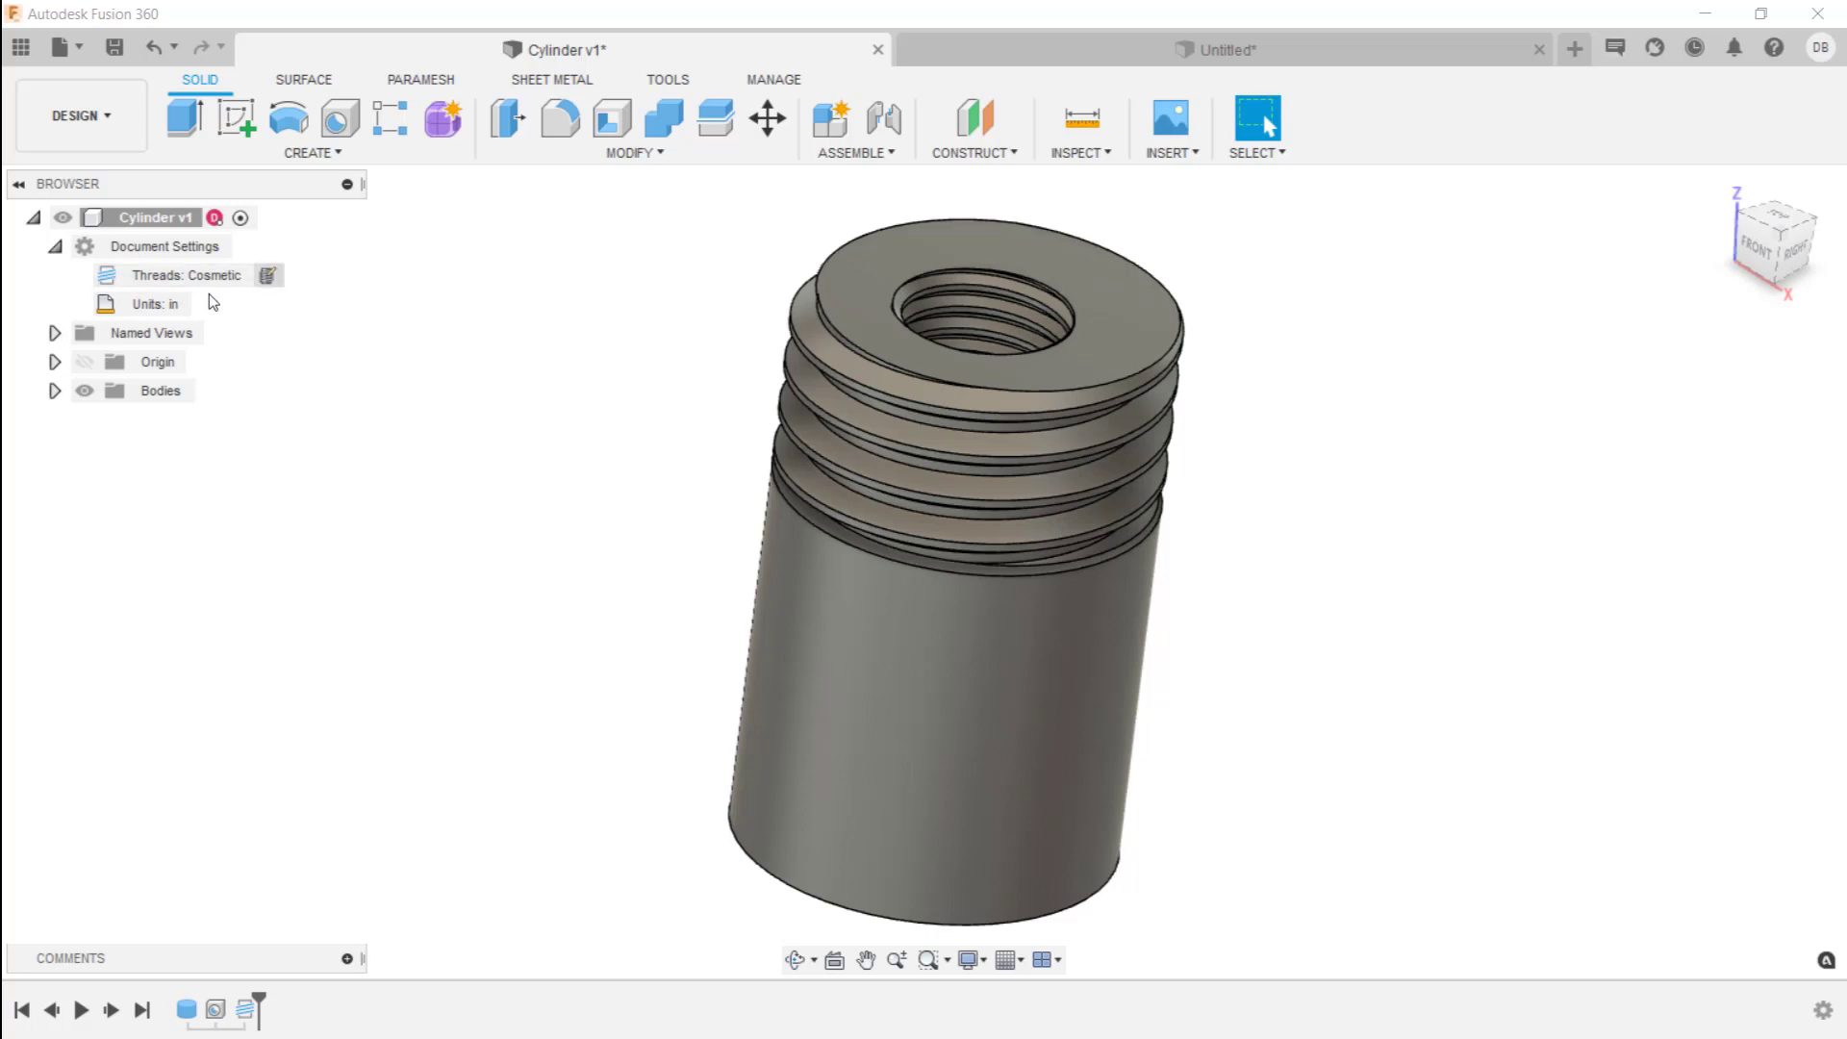
click(268, 276)
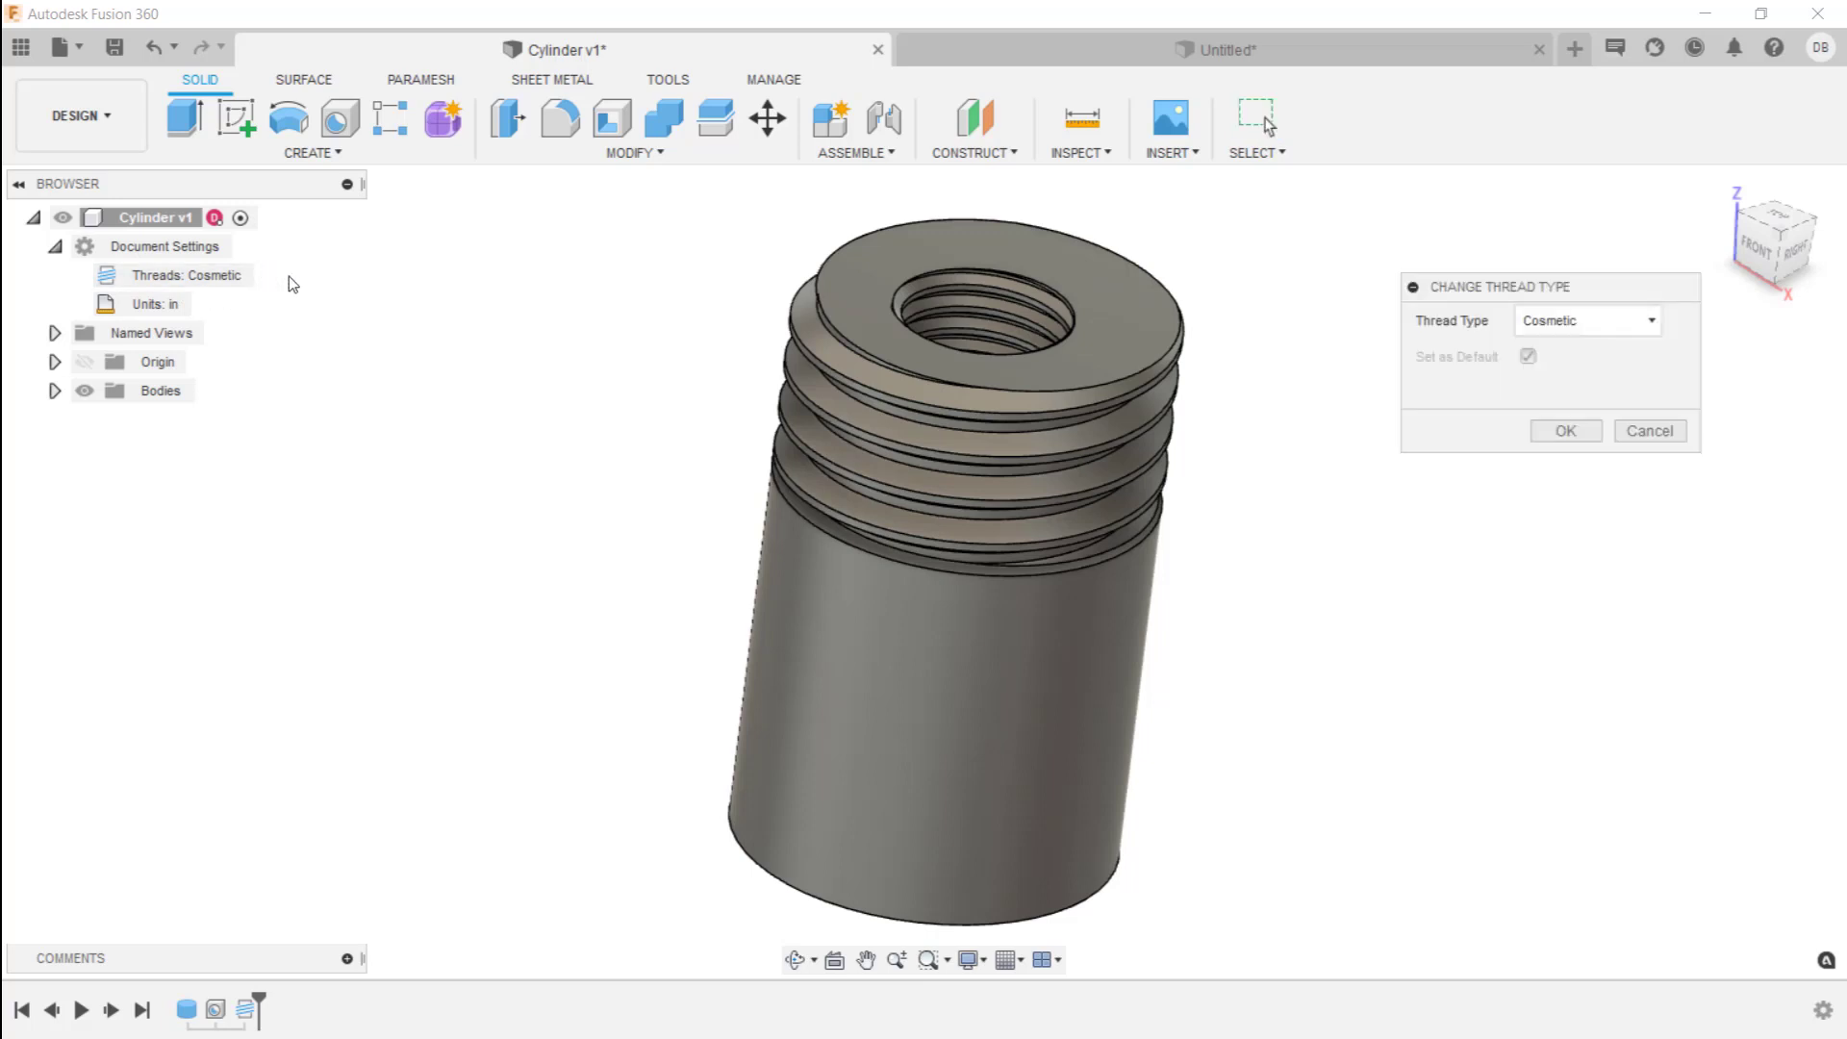
click(1556, 331)
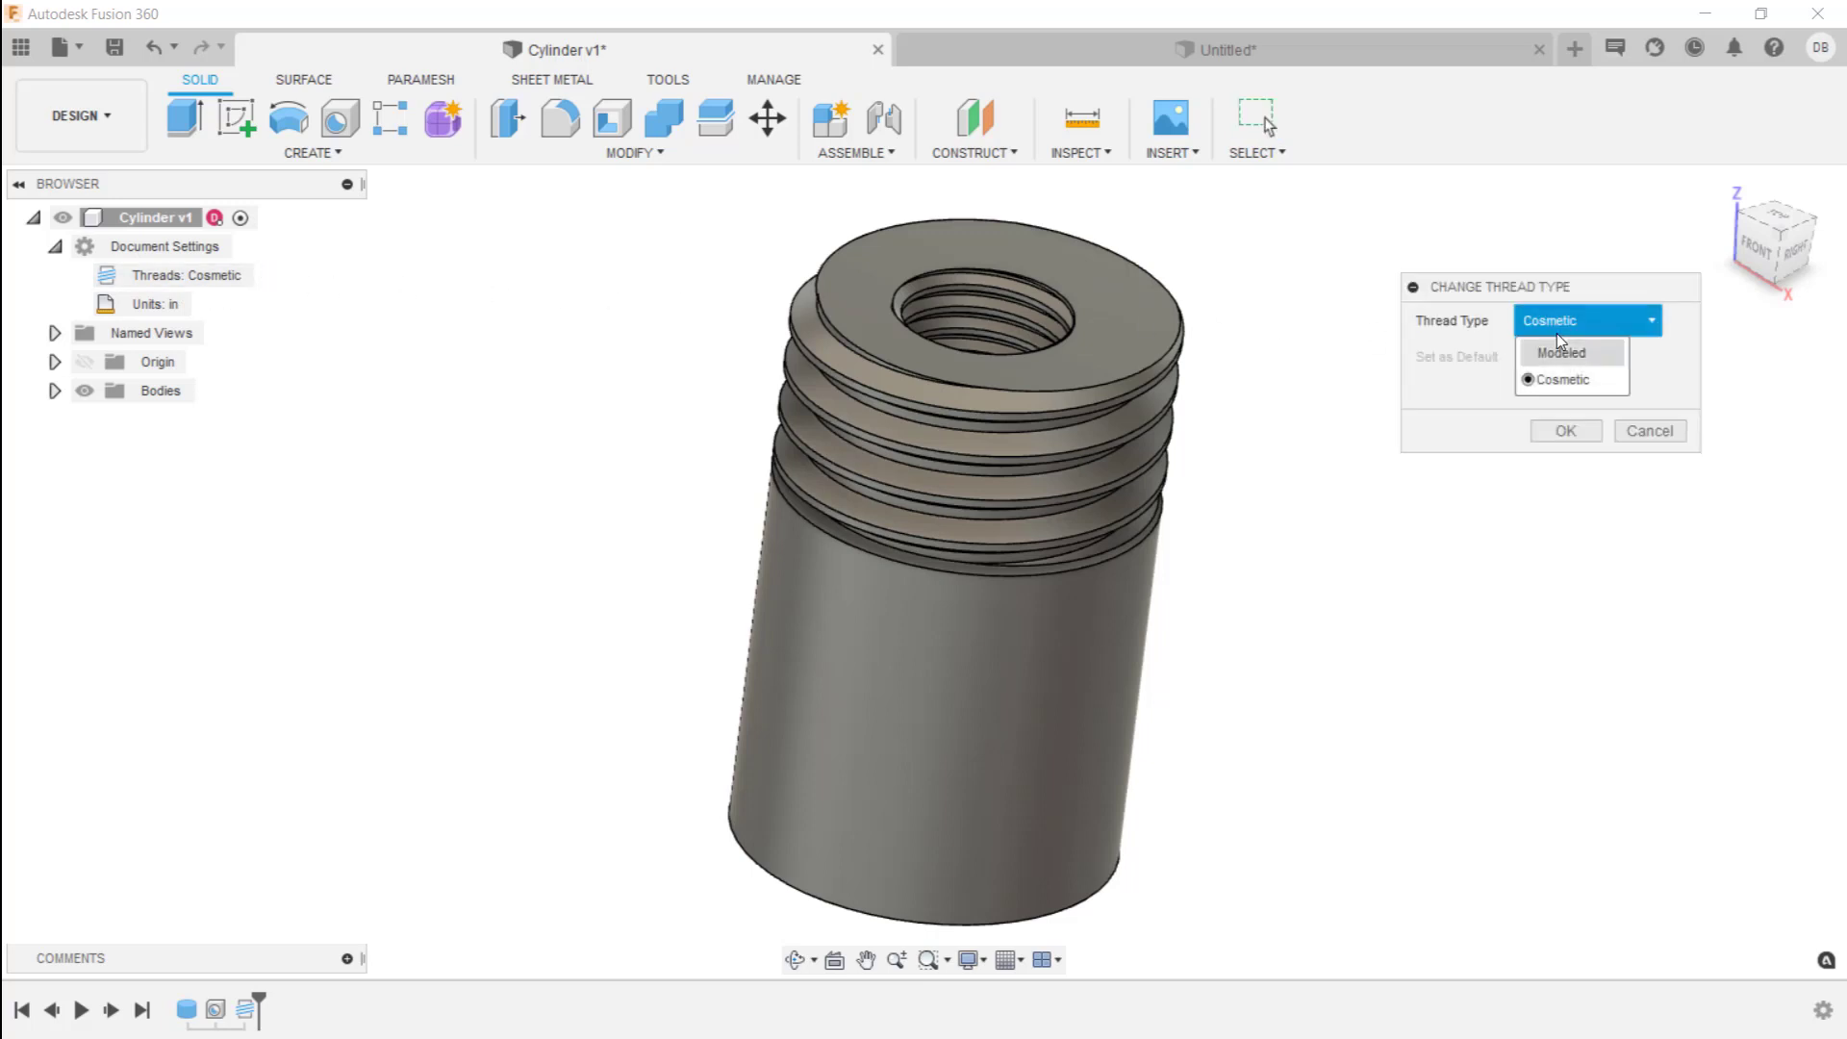
click(1569, 382)
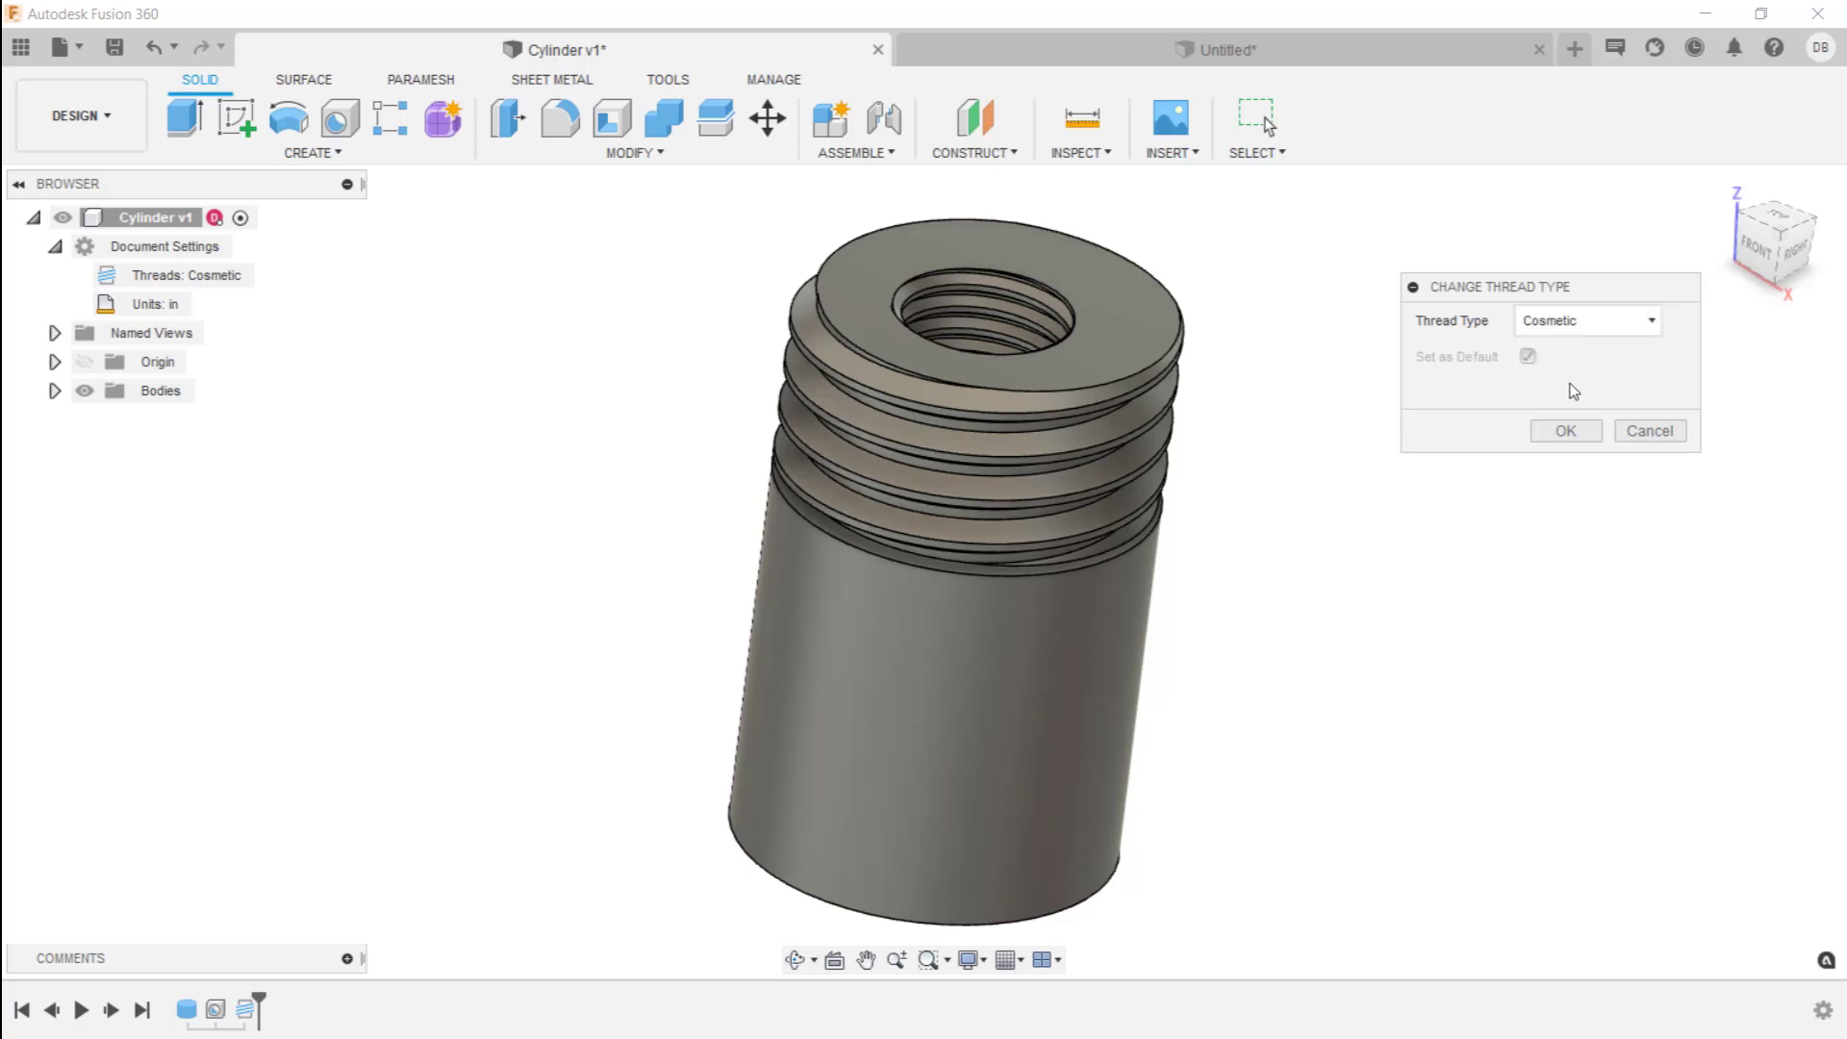
click(1566, 432)
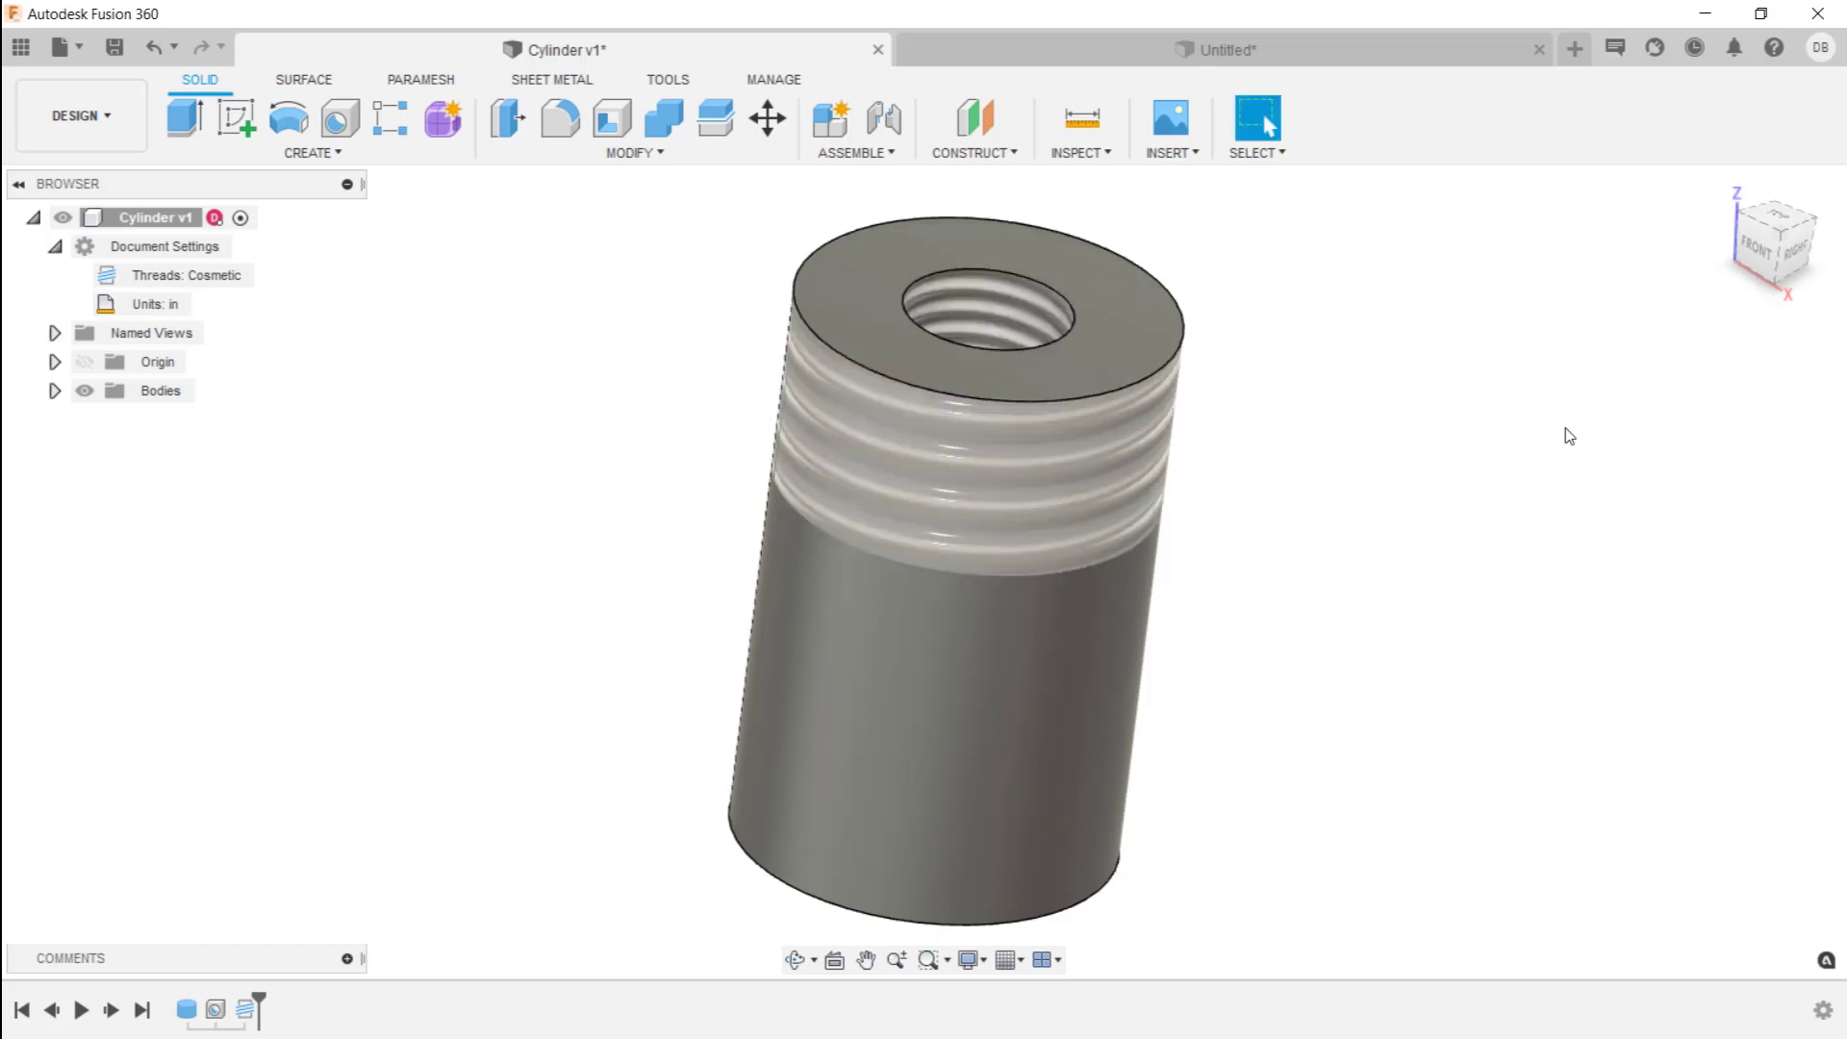
scroll(1529, 418, up, 5)
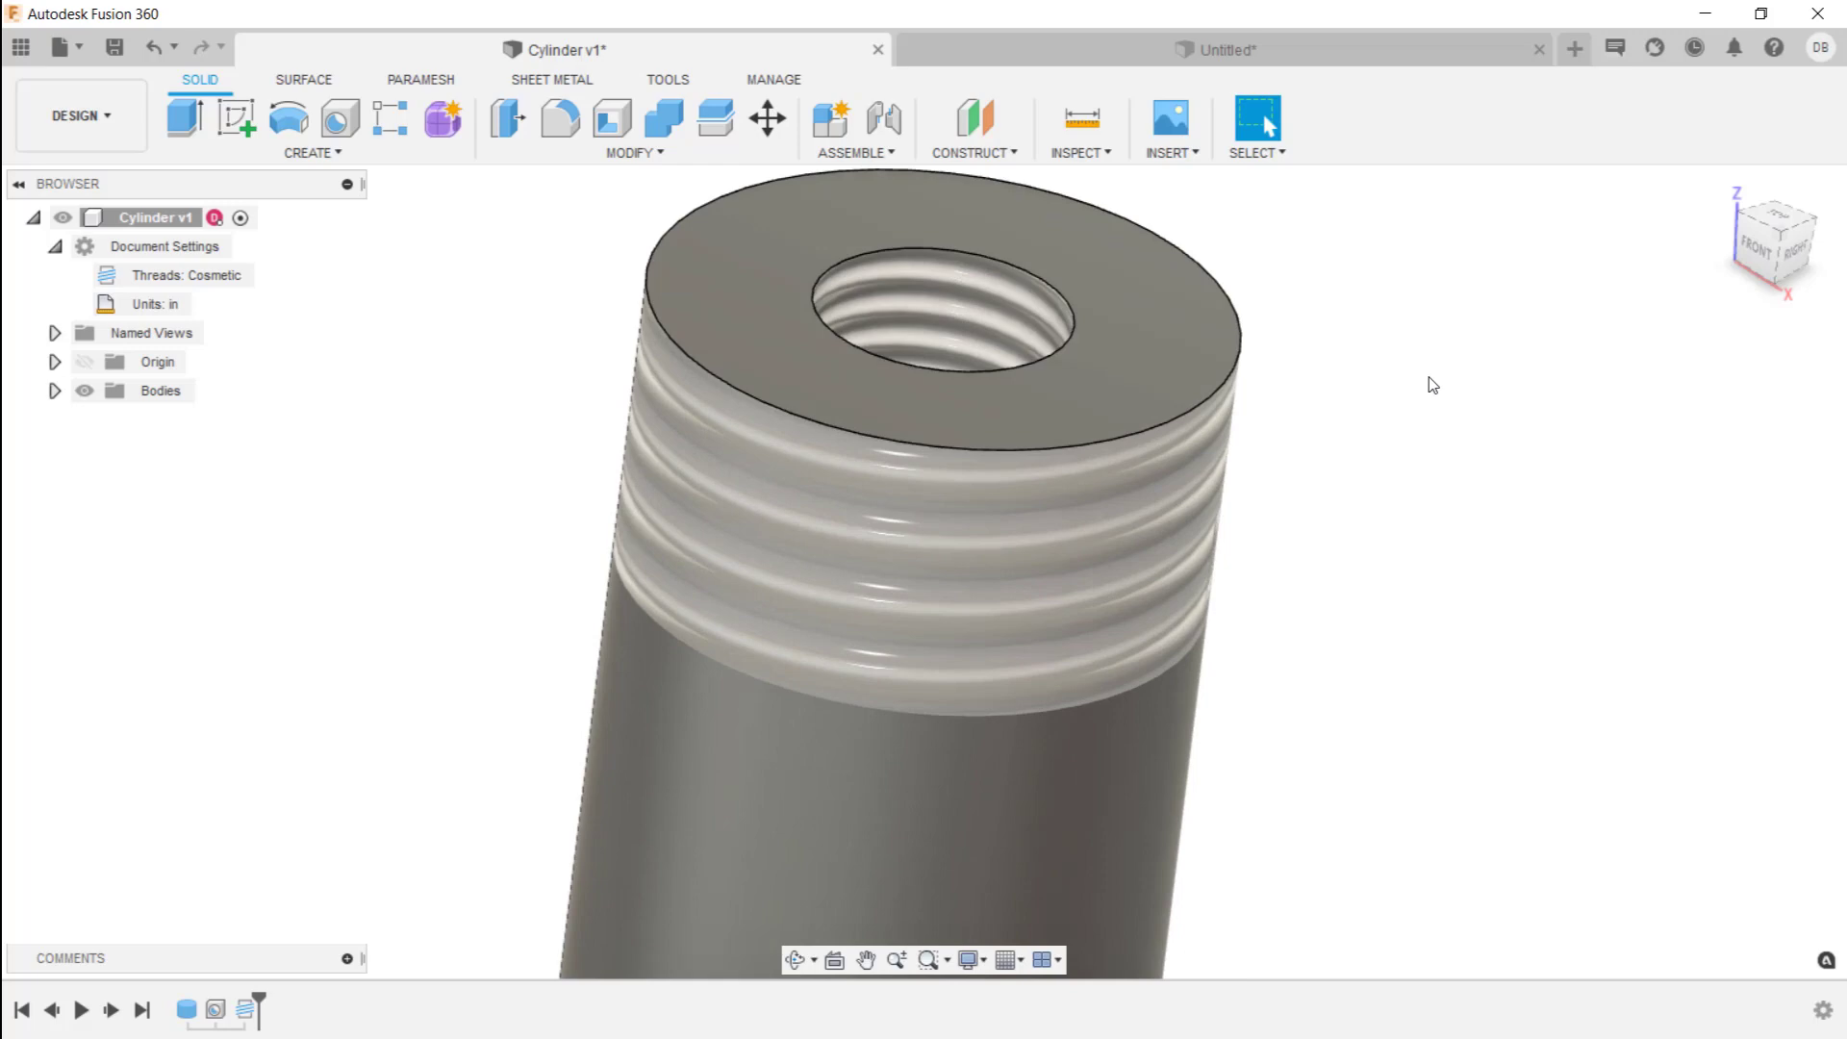
Change the document's thread type setting to Modeled for all threads
mouse_move(237, 276)
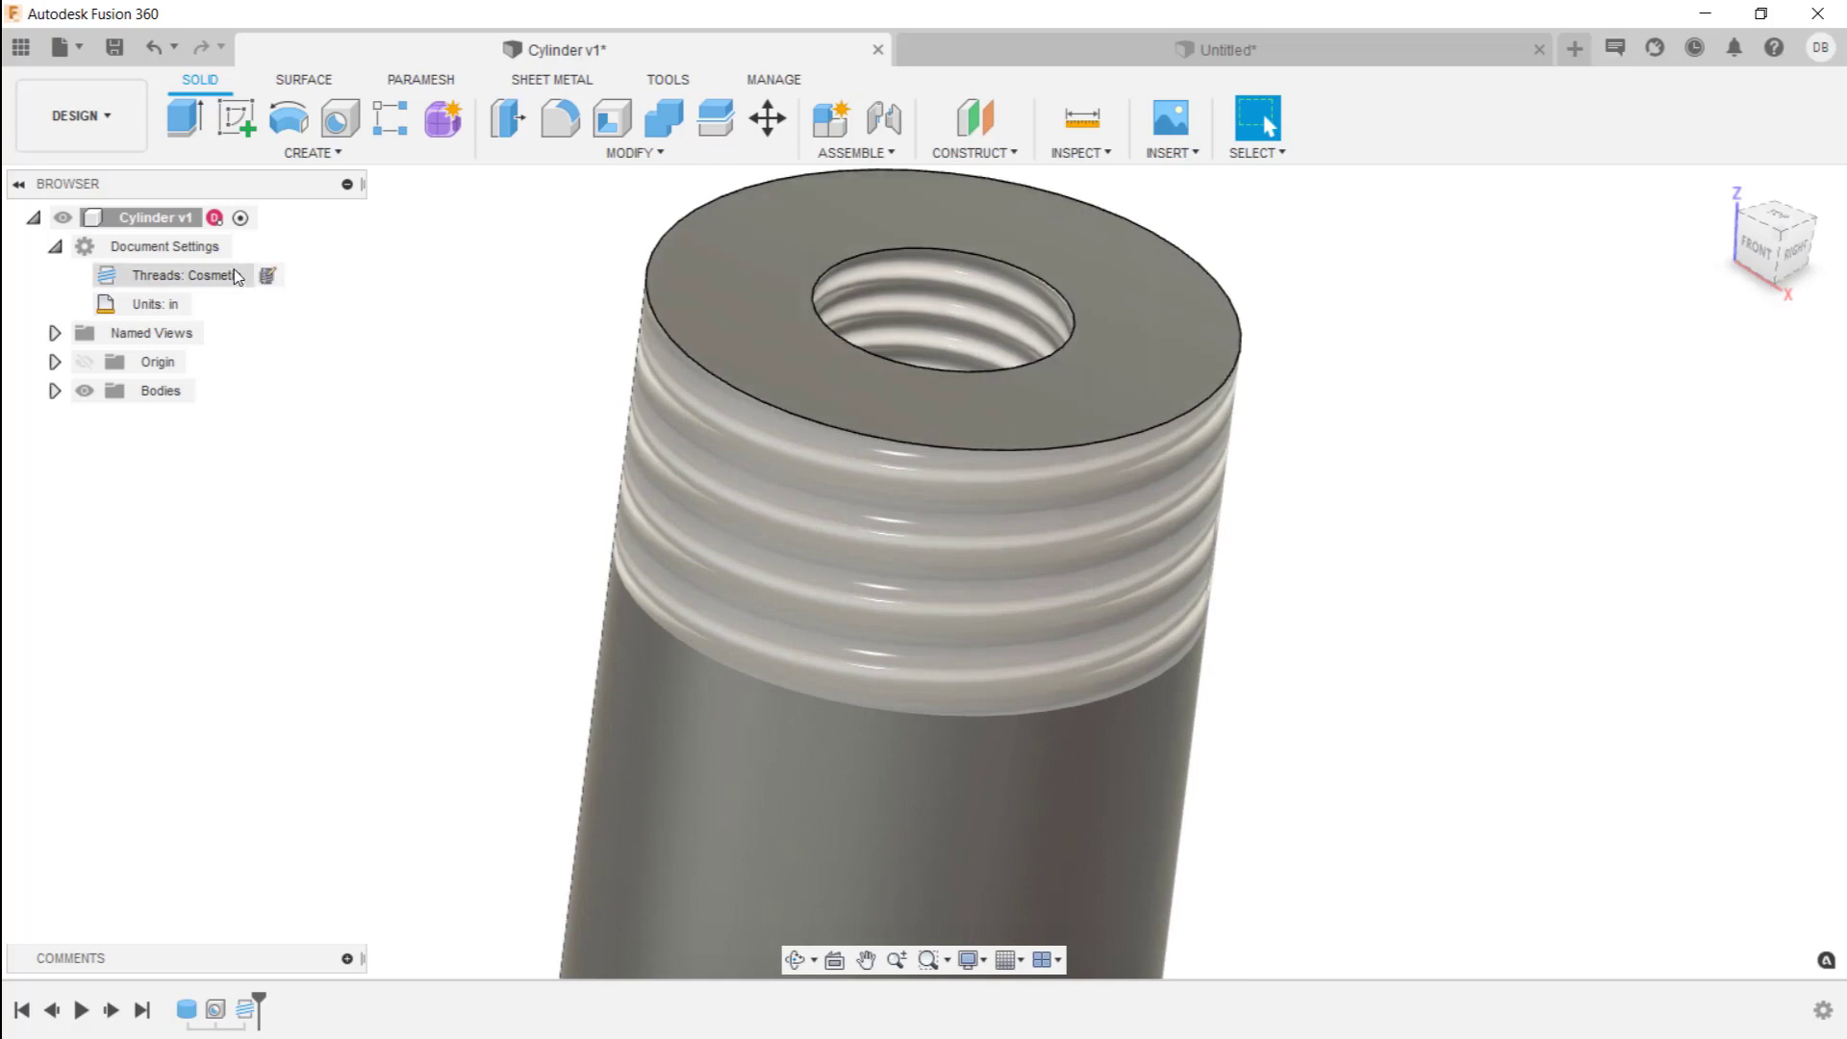
click(267, 275)
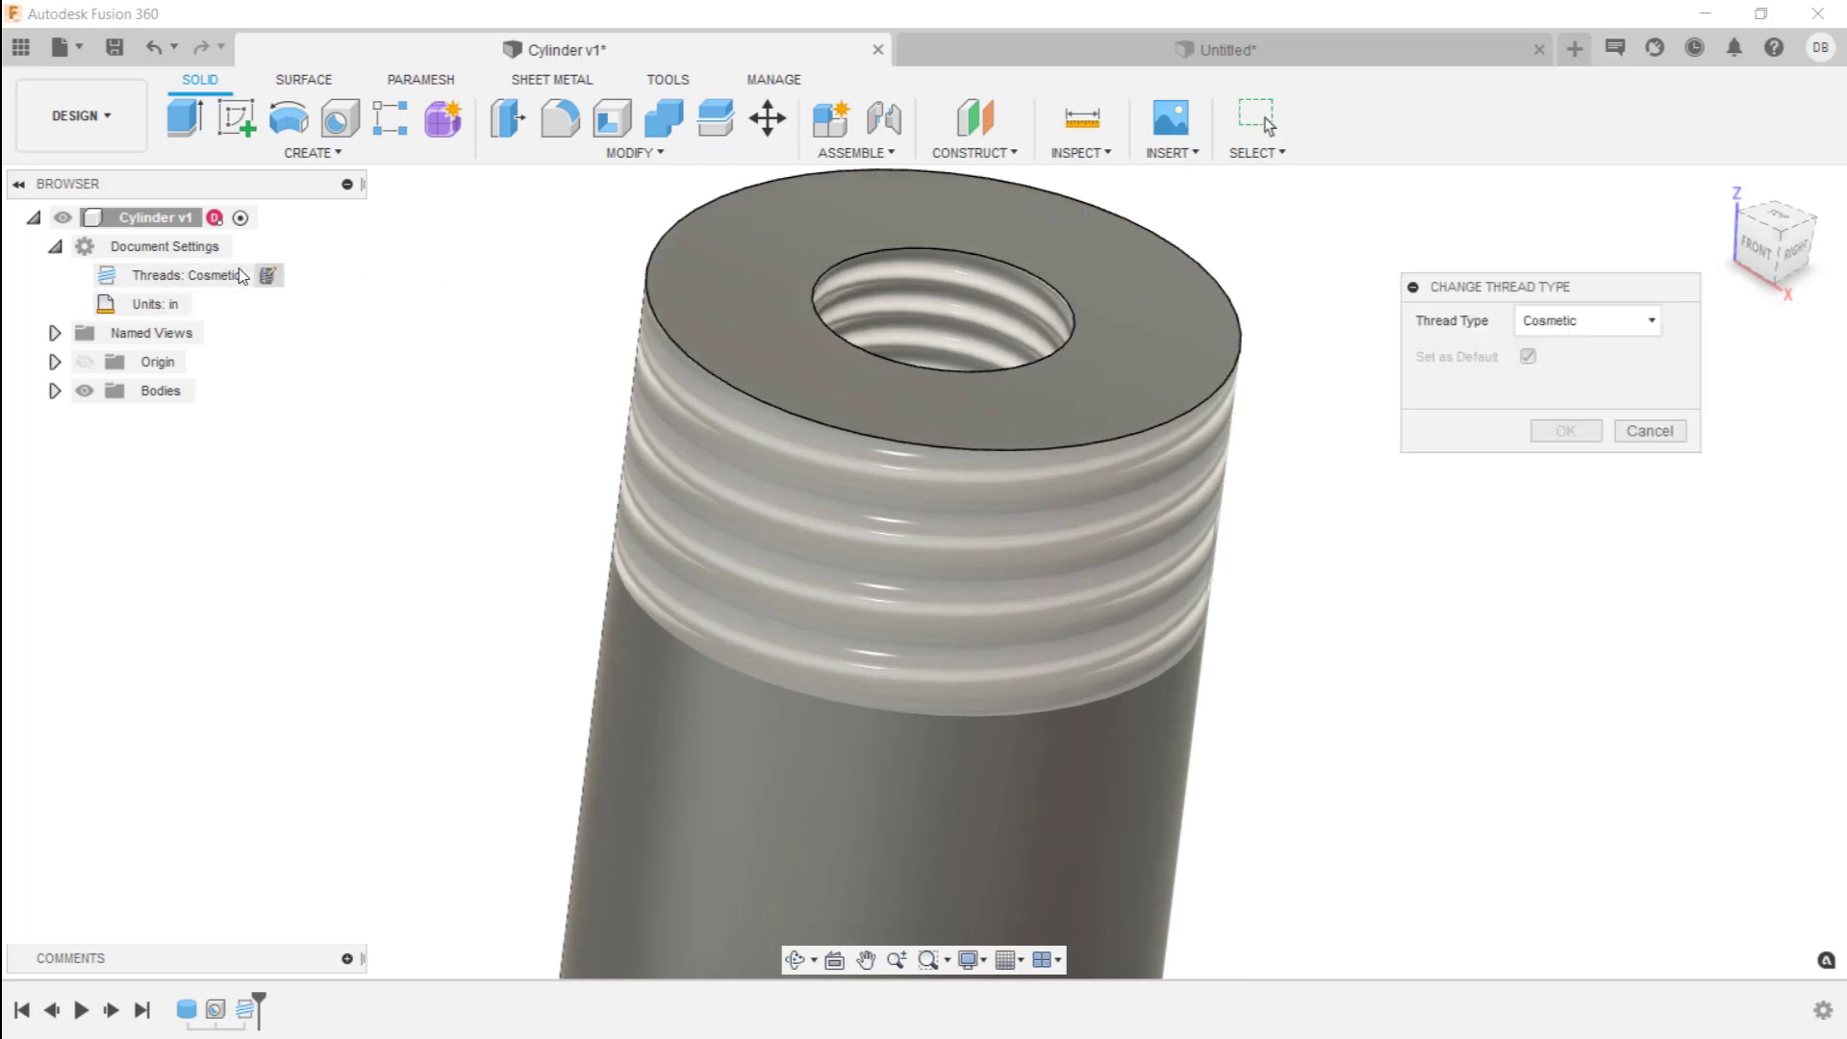
click(1585, 321)
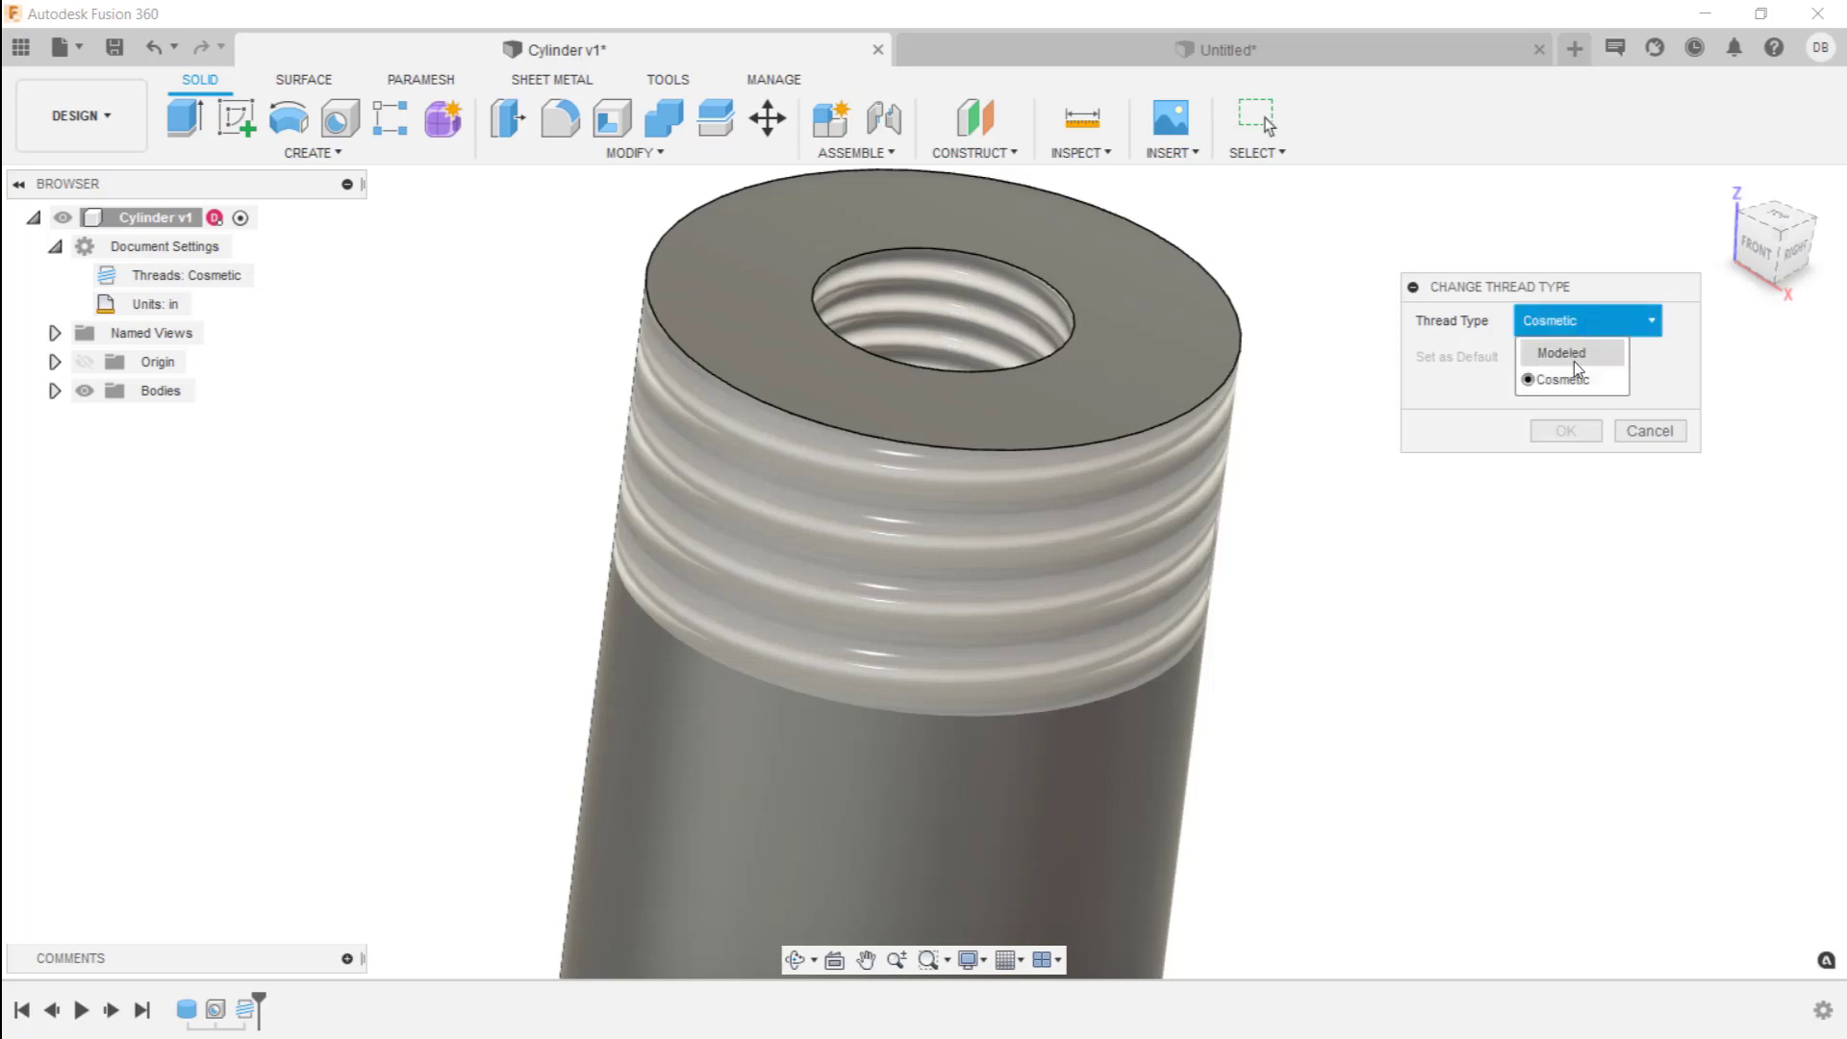
click(1574, 354)
click(1566, 430)
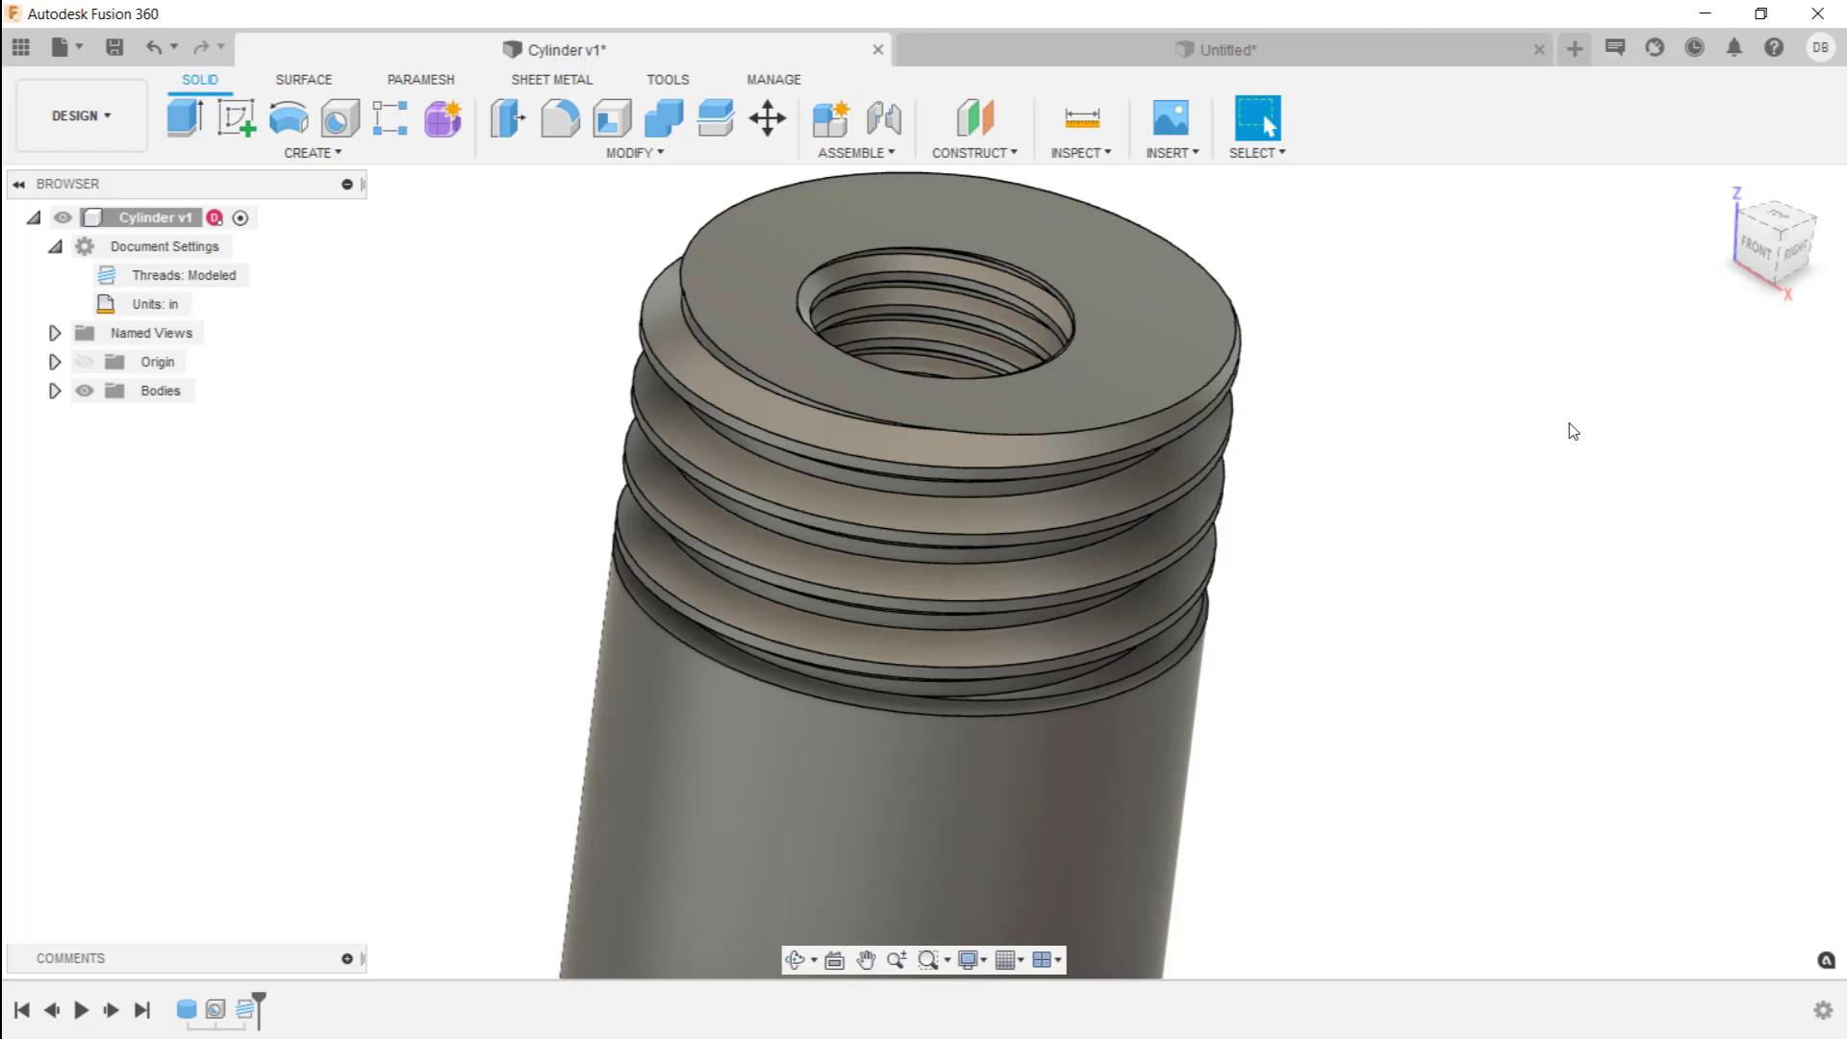
Create a section analysis through the cylinder on the XZ plane and return to the home view
click(1102, 154)
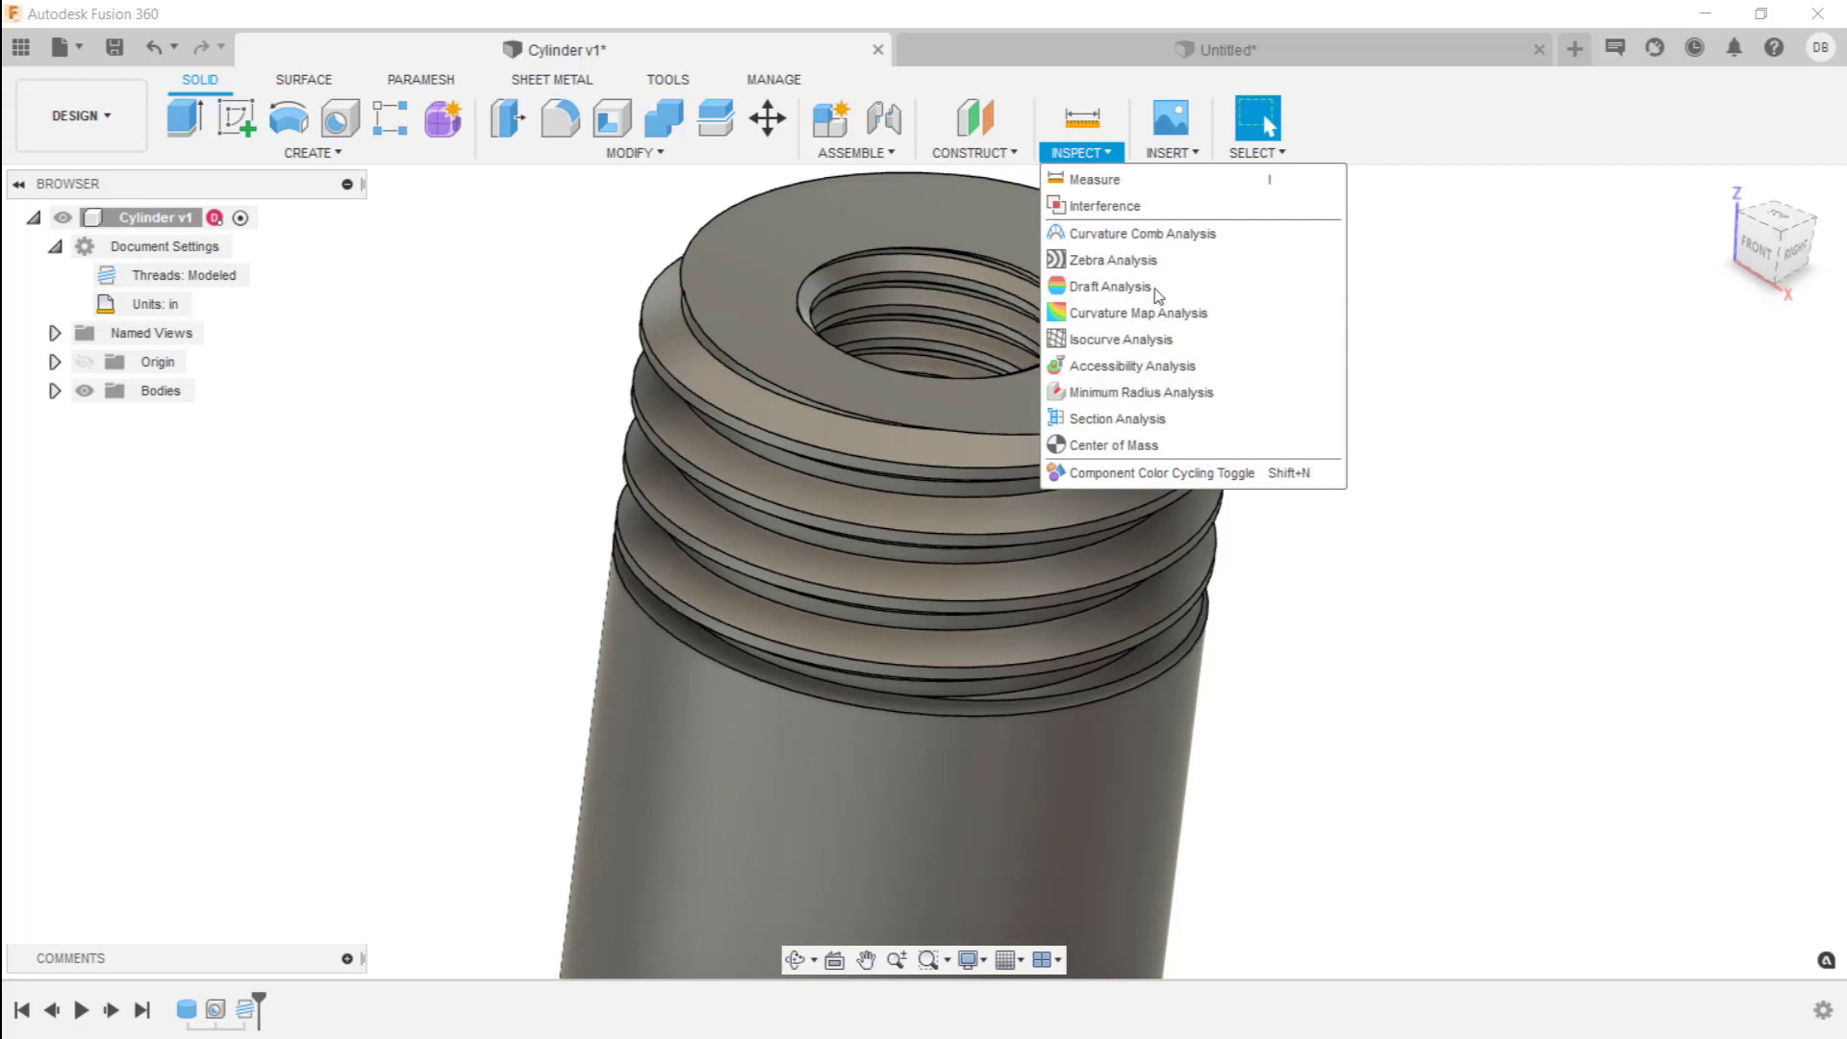
click(1203, 415)
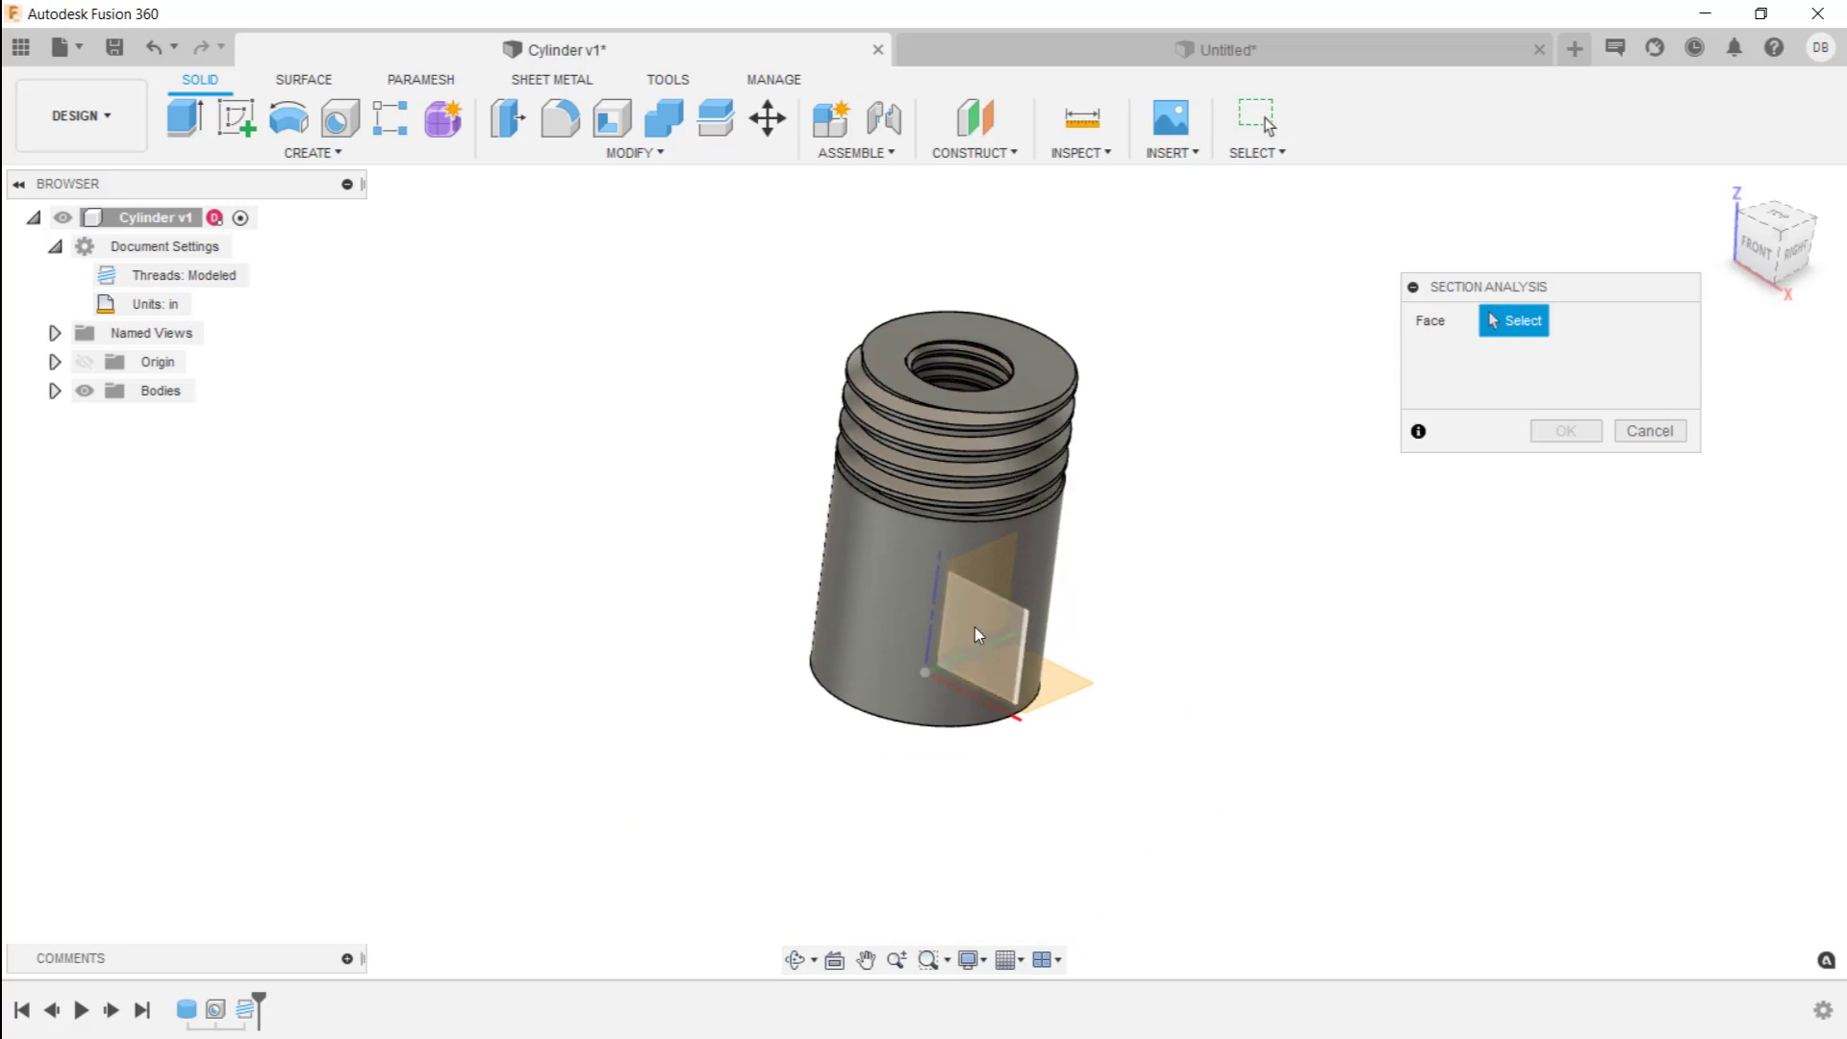
click(1015, 632)
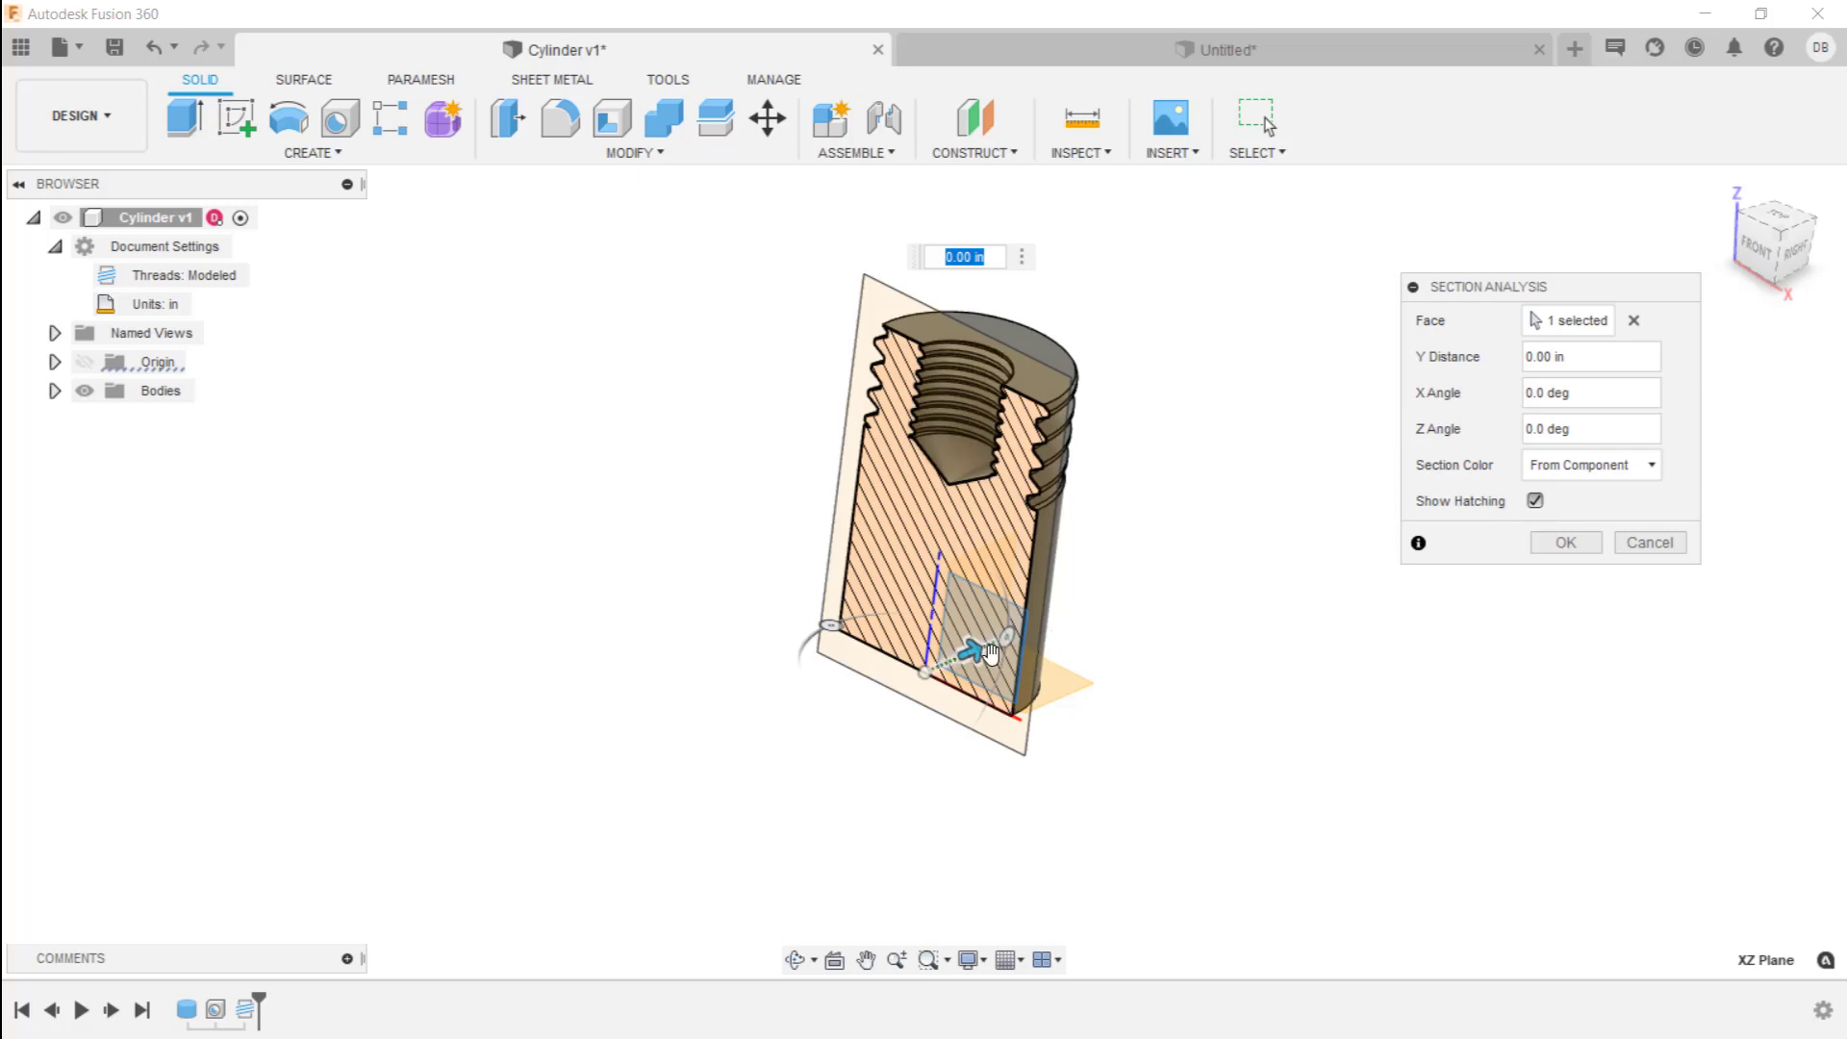
click(1562, 544)
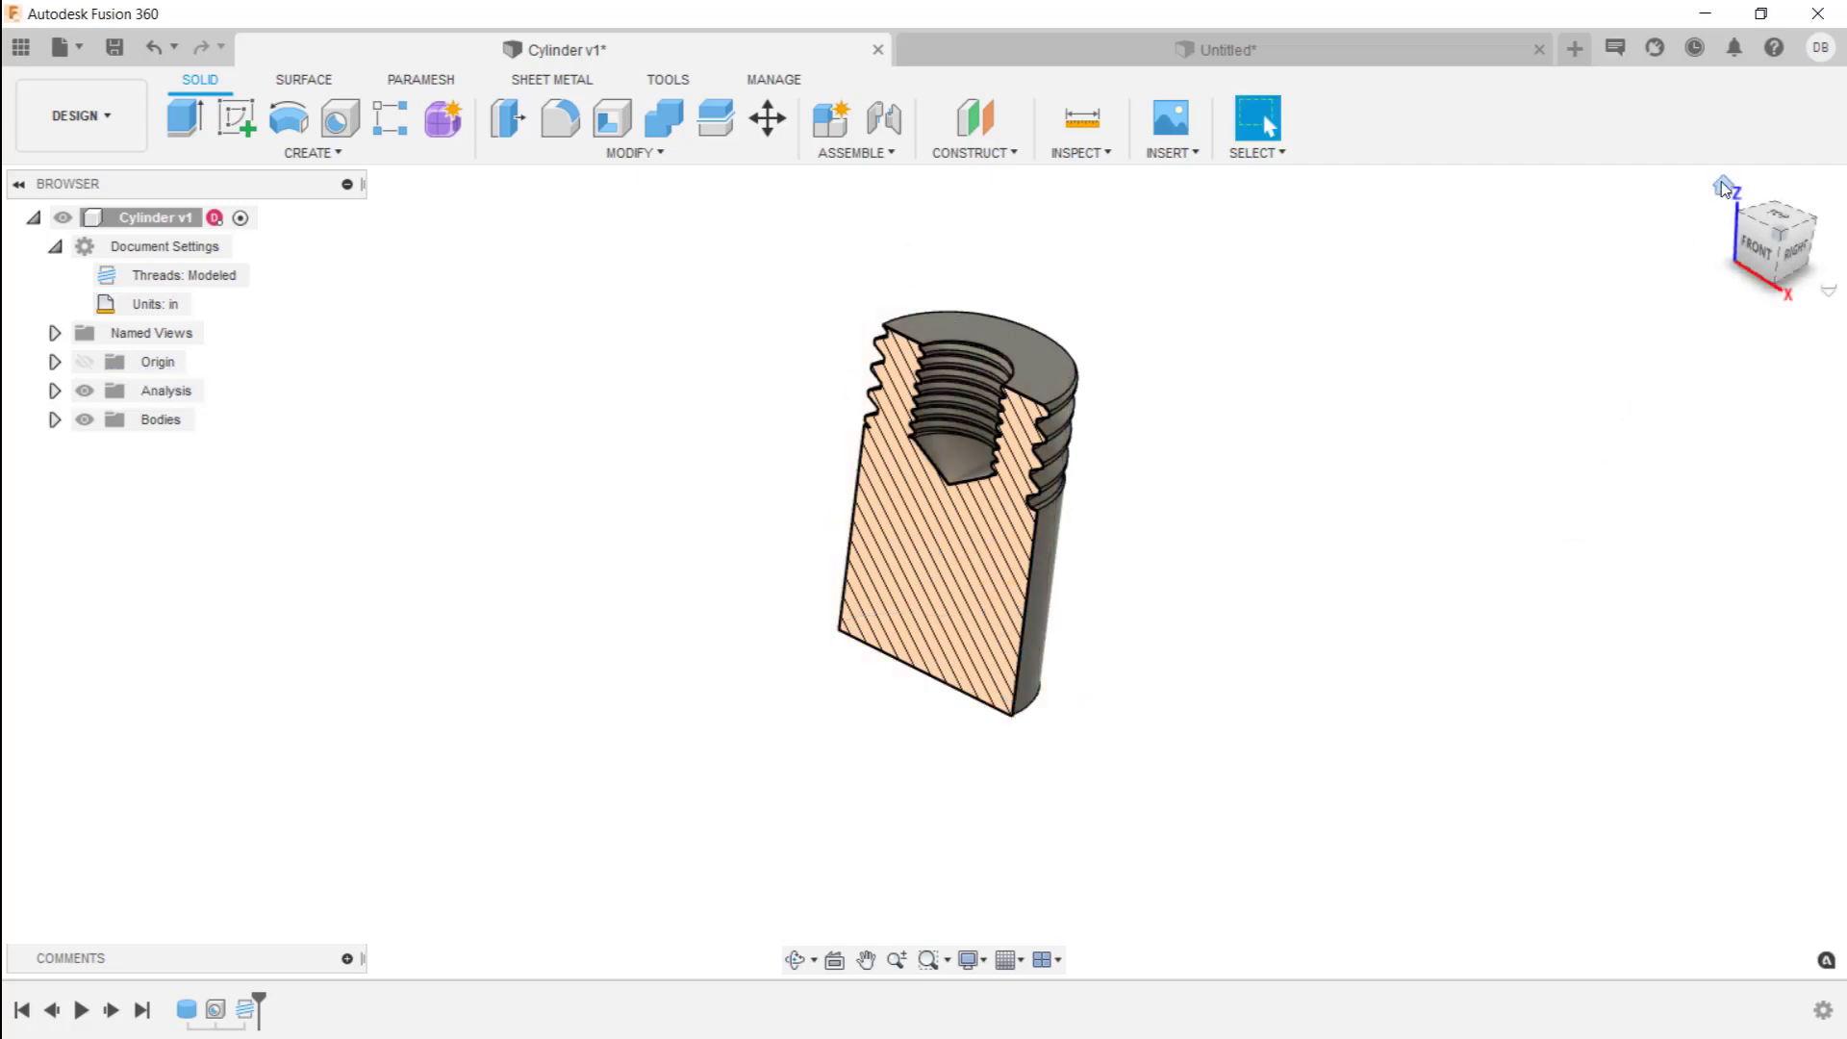
click(1724, 185)
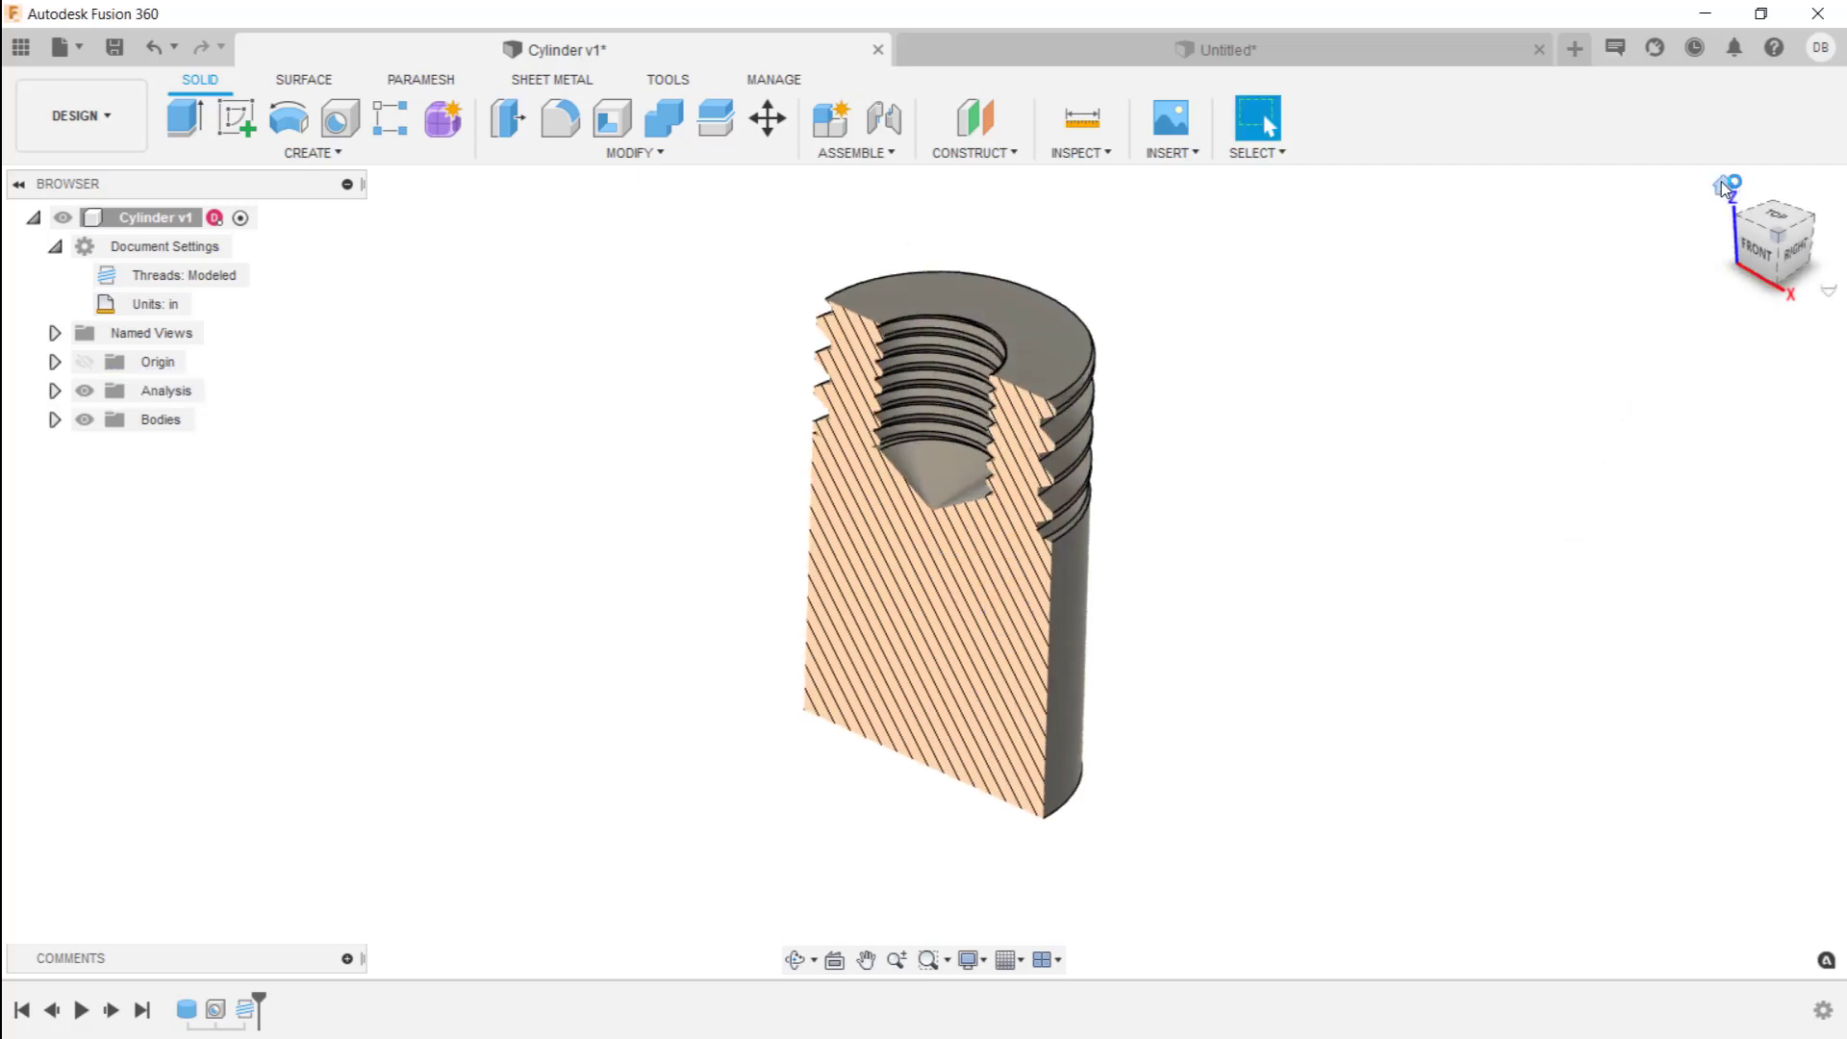
Toggle the visibility of the cylinder's section analysis and leave the section hidden
click(54, 392)
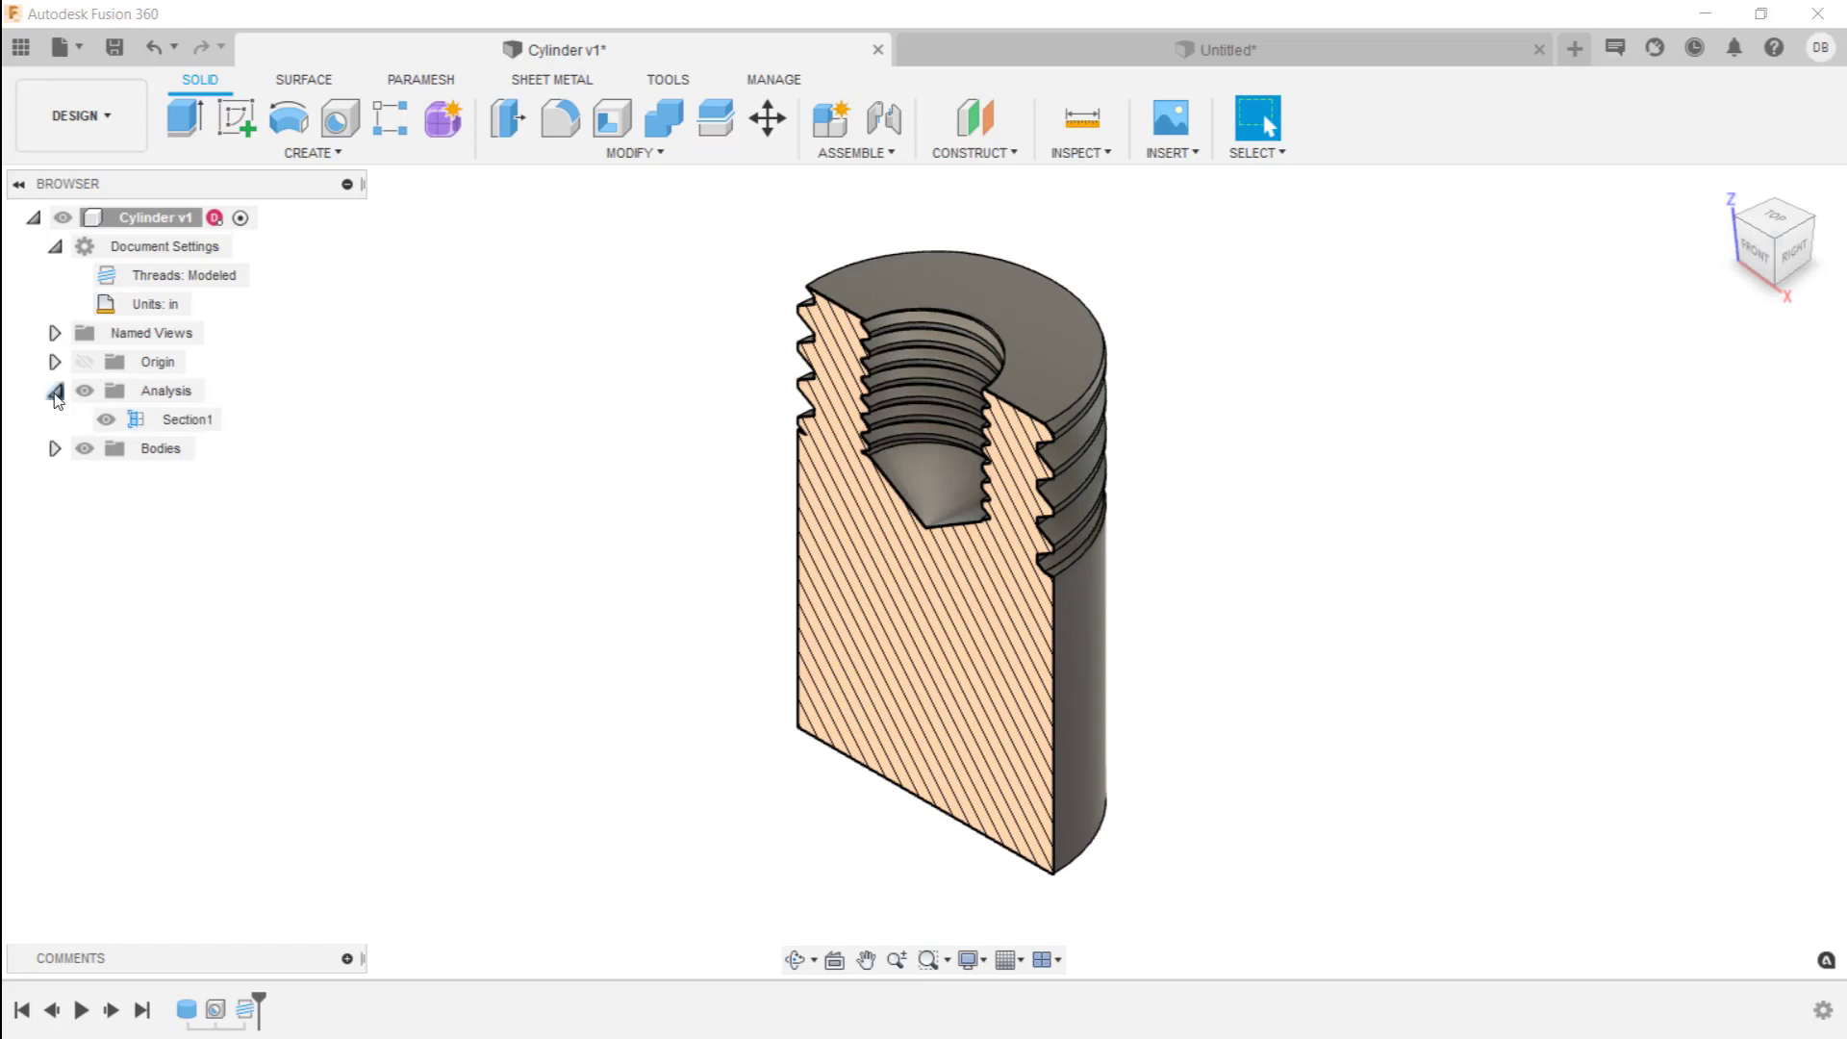
click(123, 420)
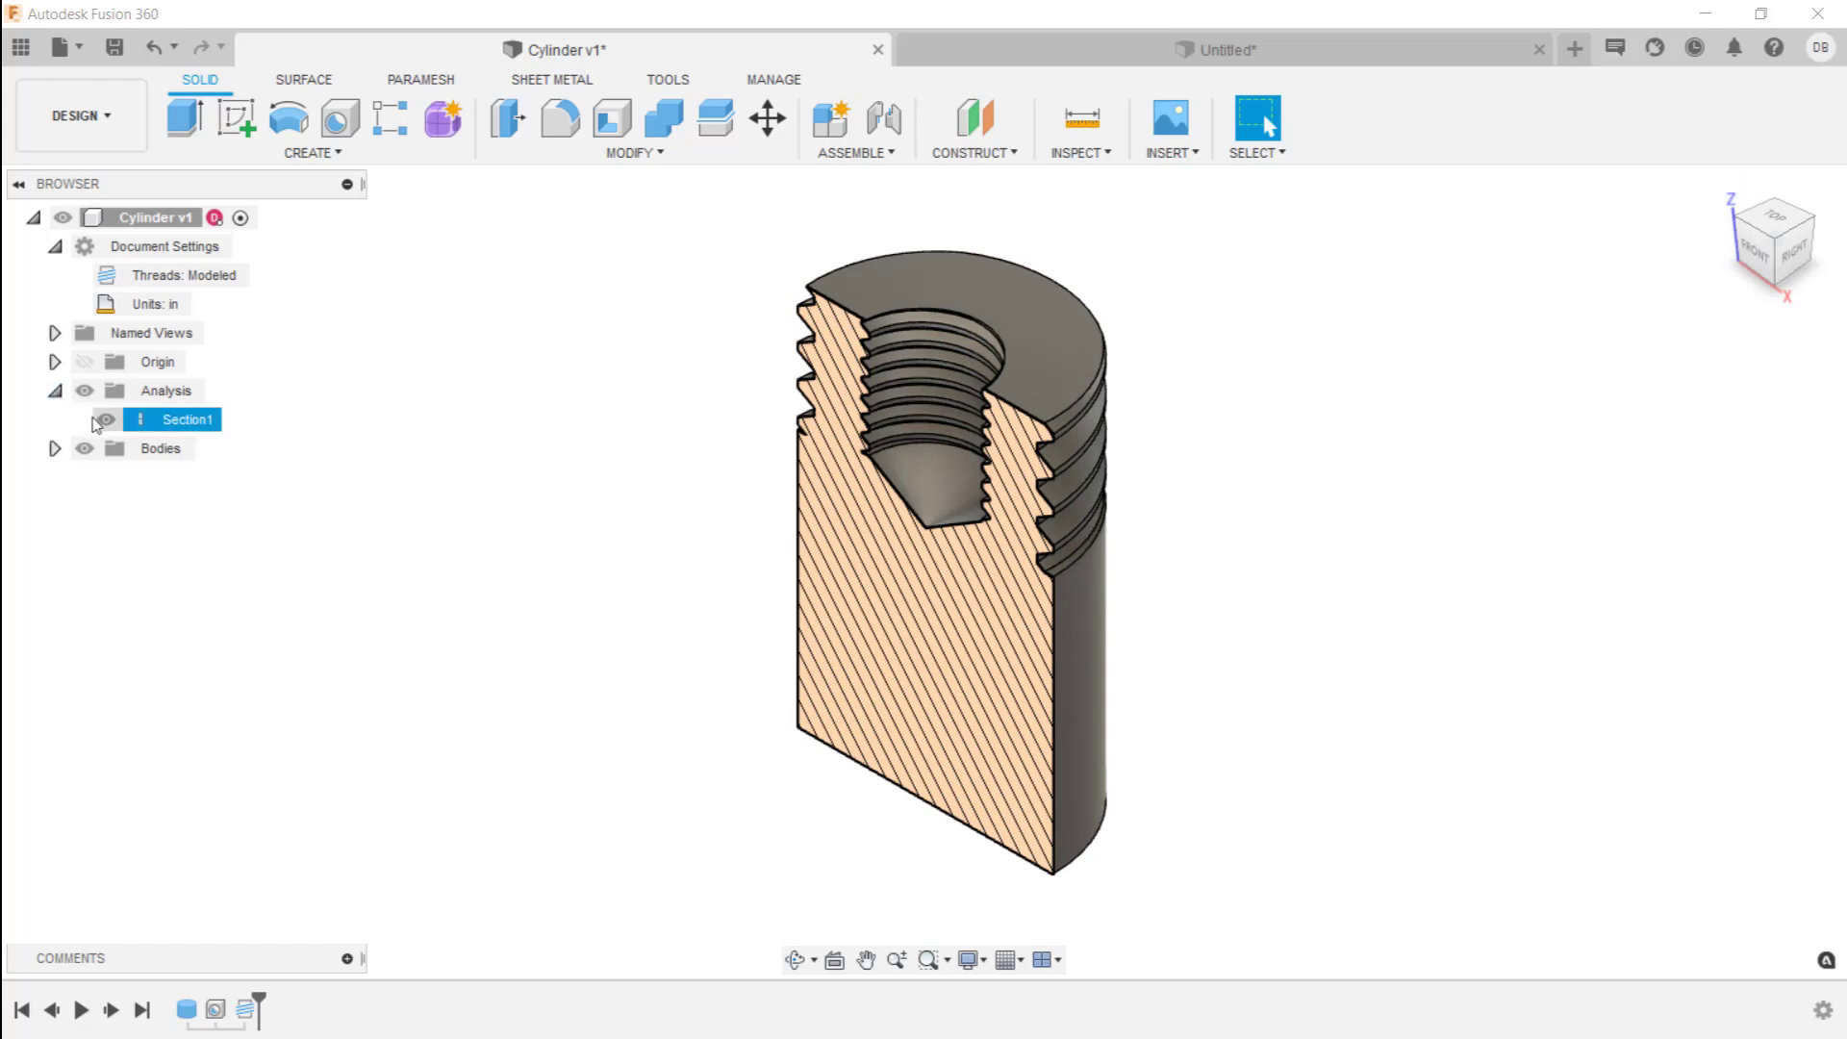
click(106, 420)
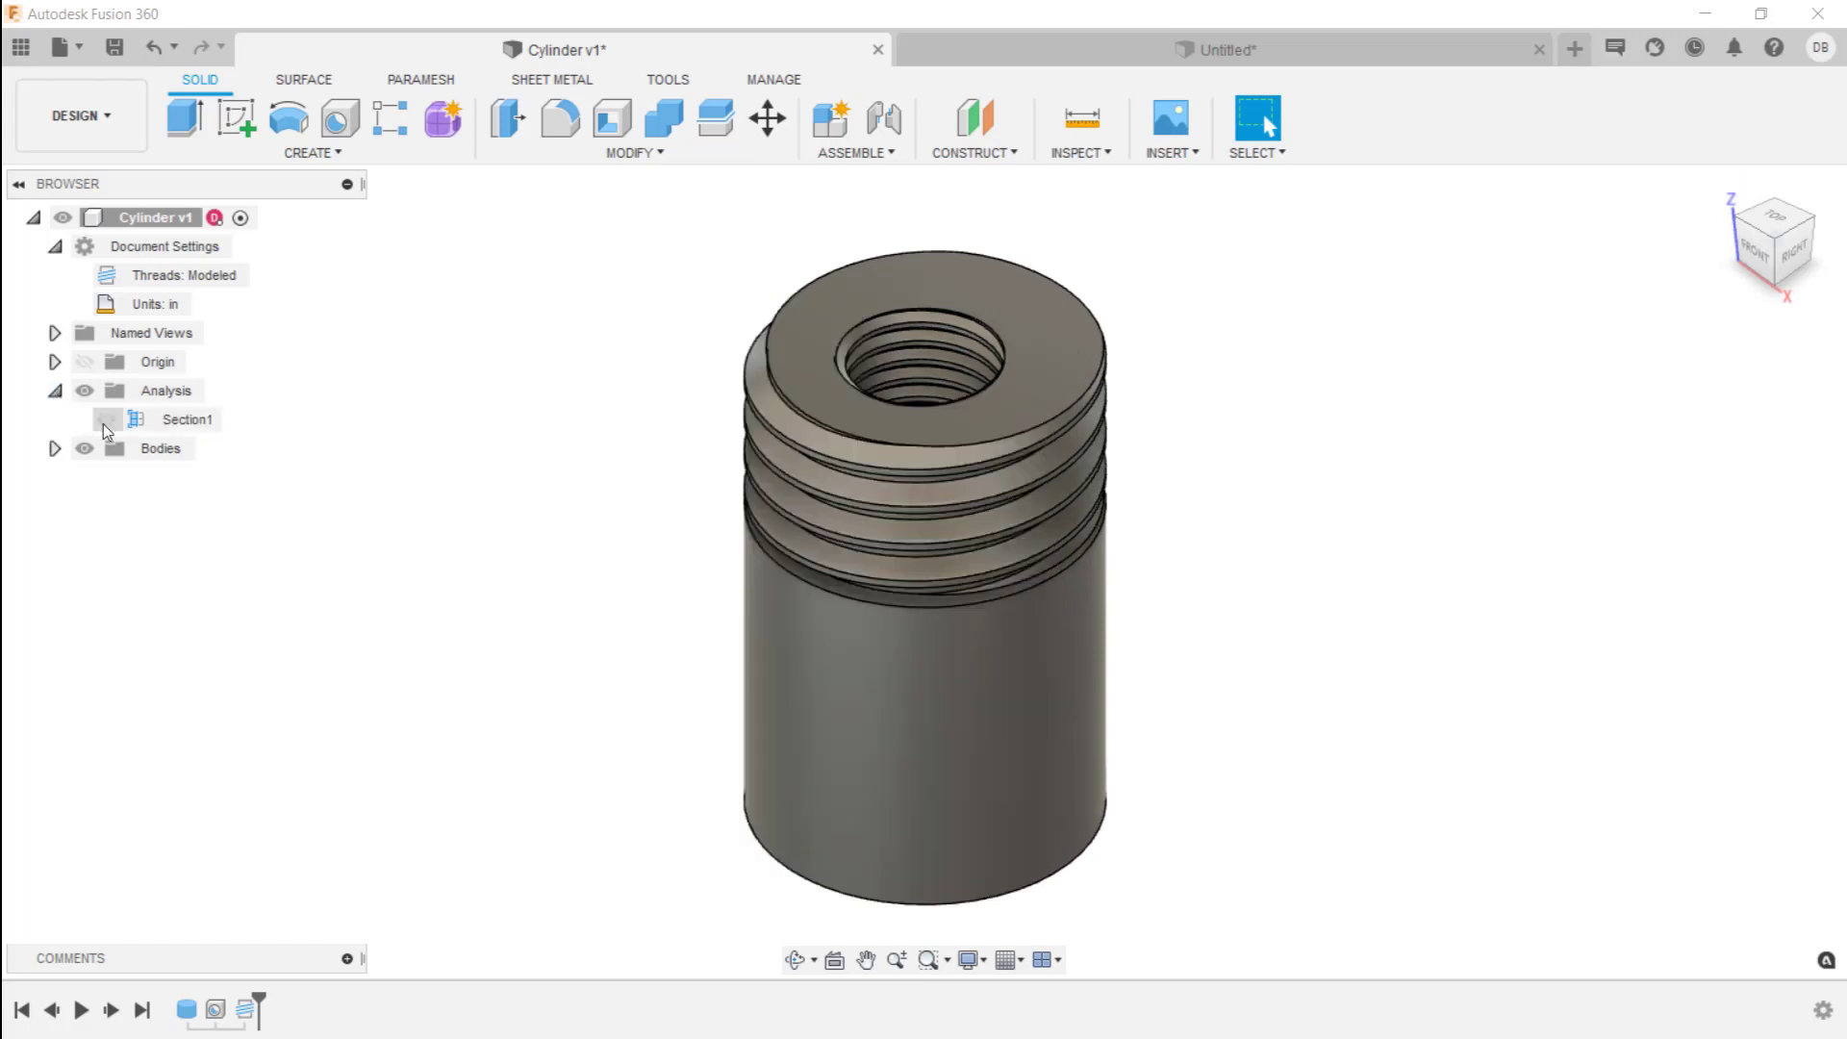
click(106, 420)
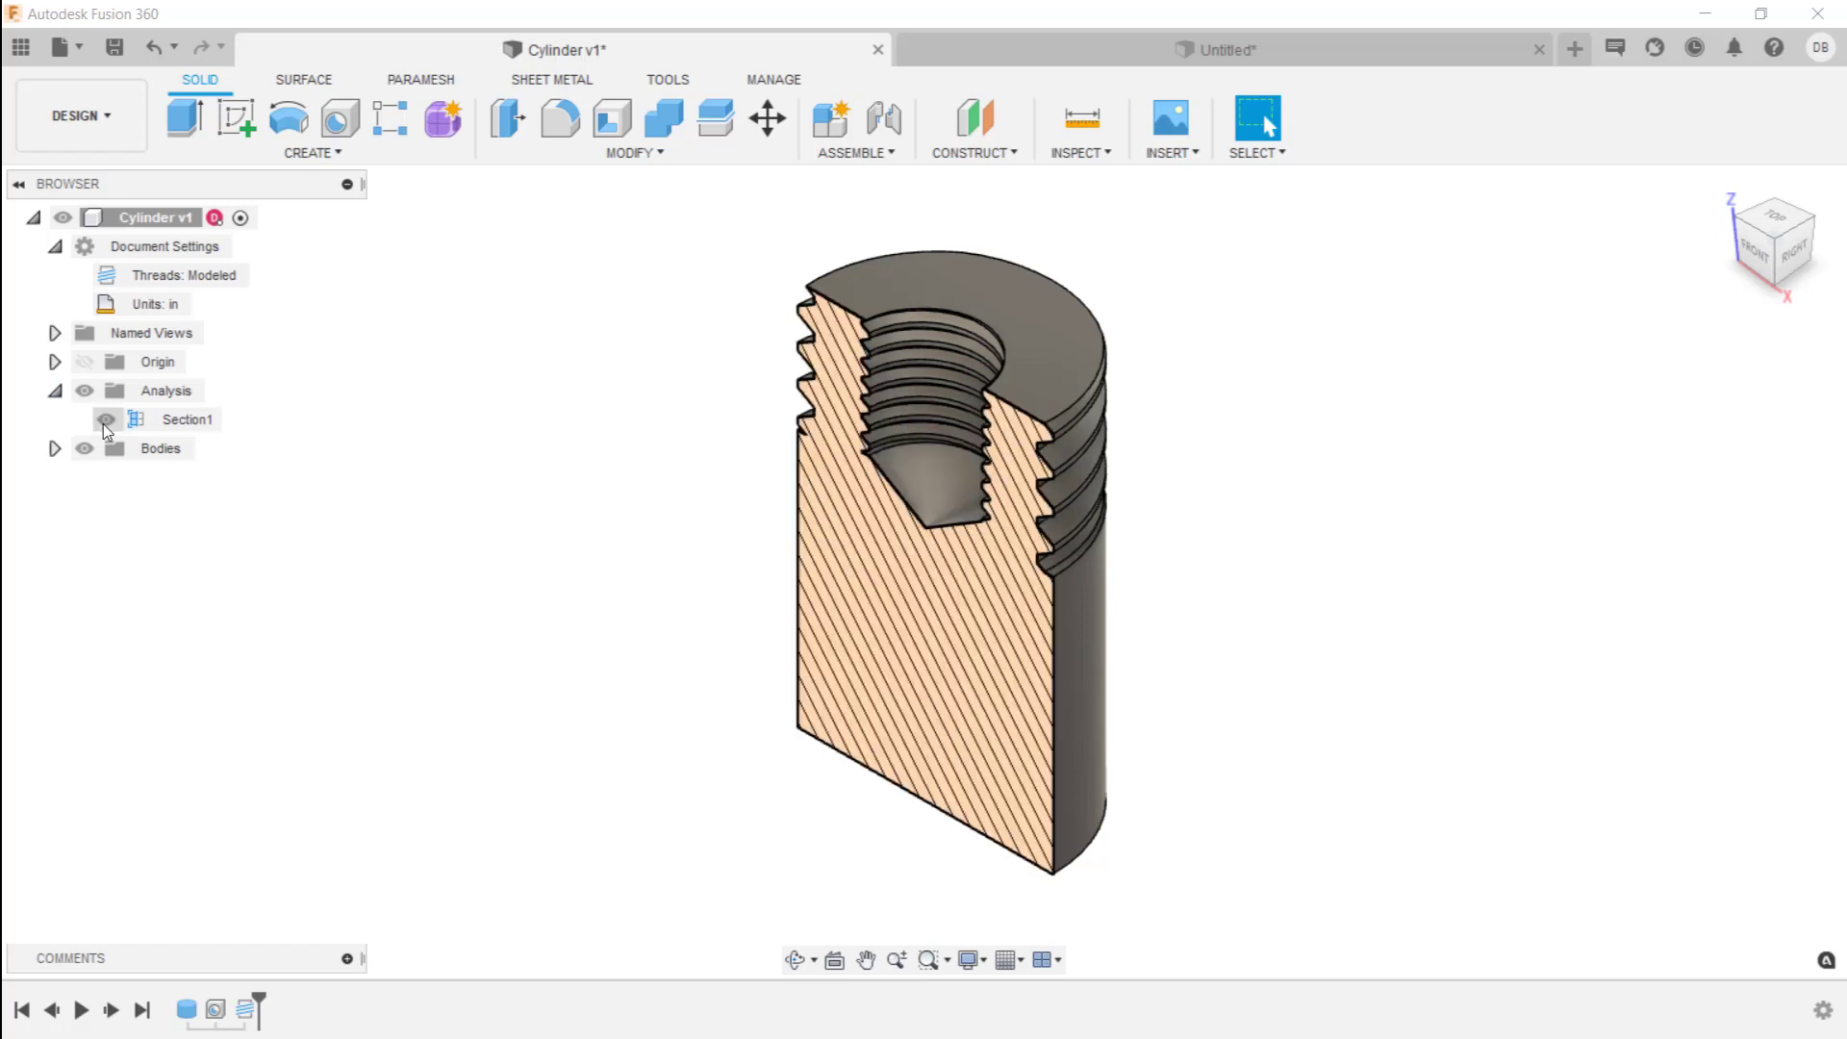
click(106, 420)
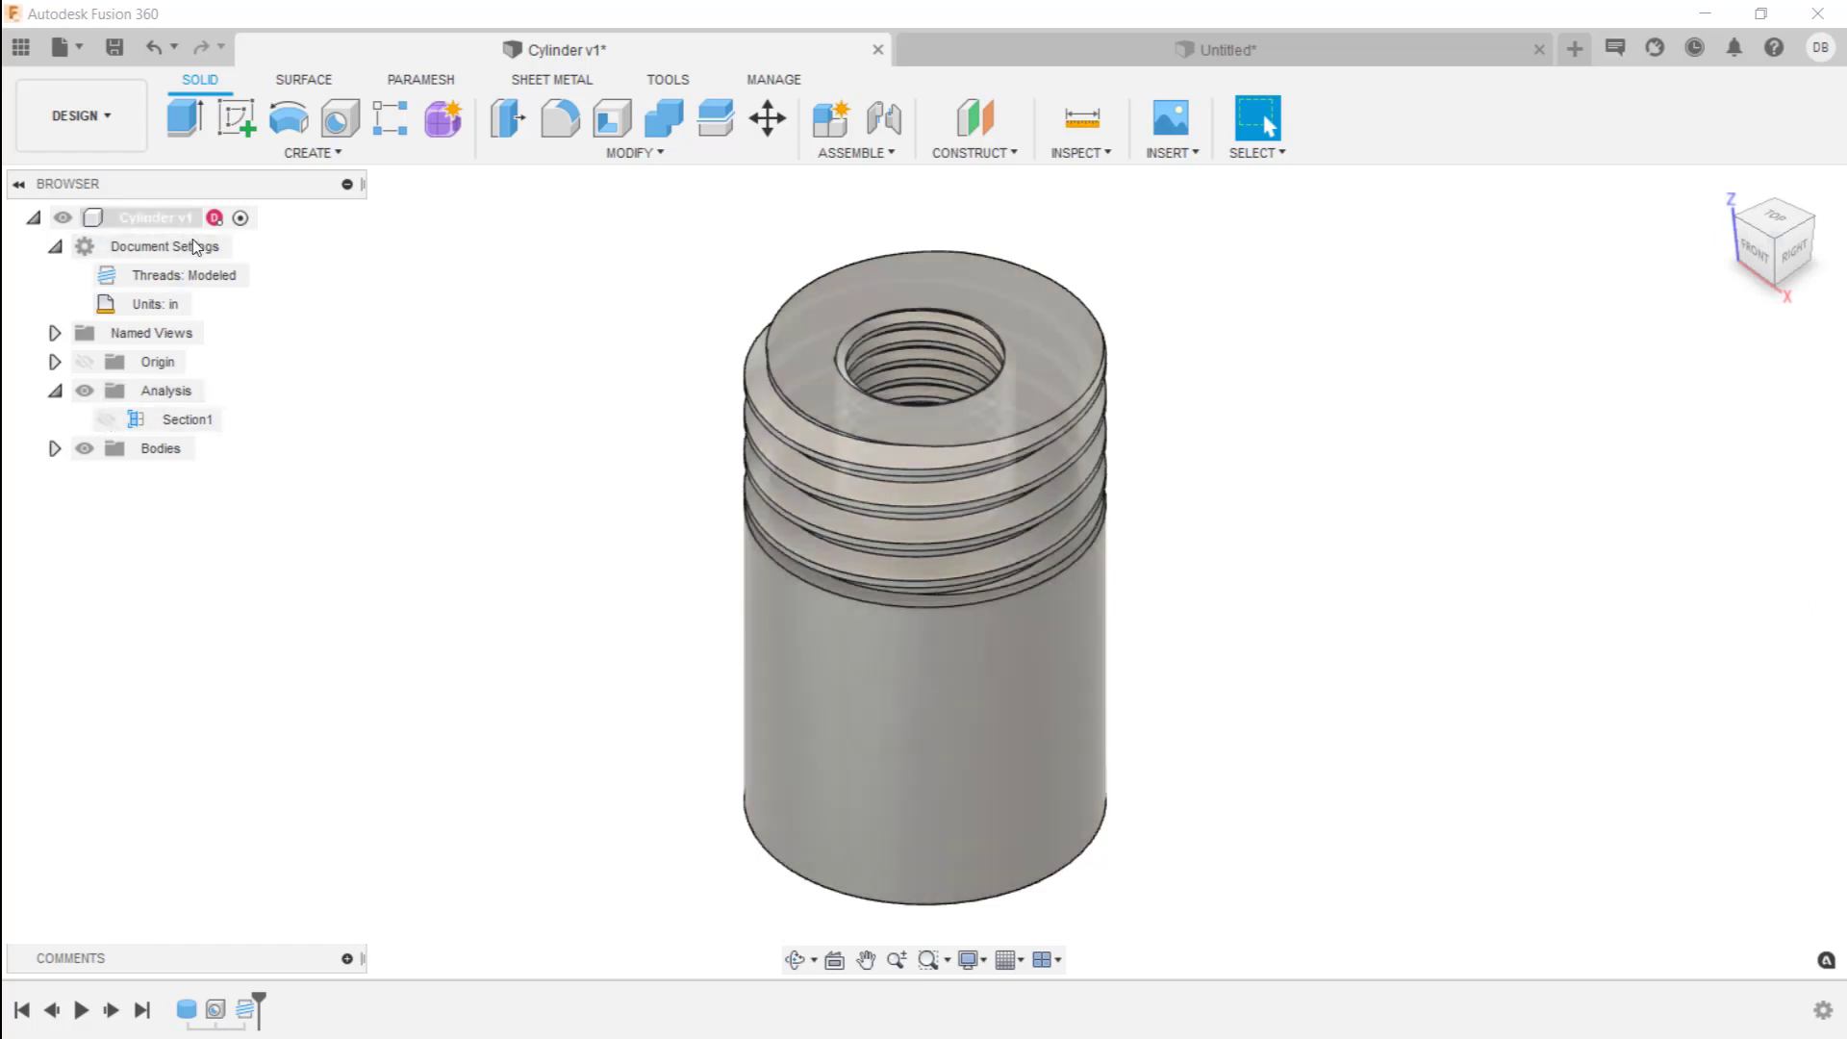
Examine the Cylinder v1 component's properties, including its physical data such as mass, volume and density
right_click(163, 219)
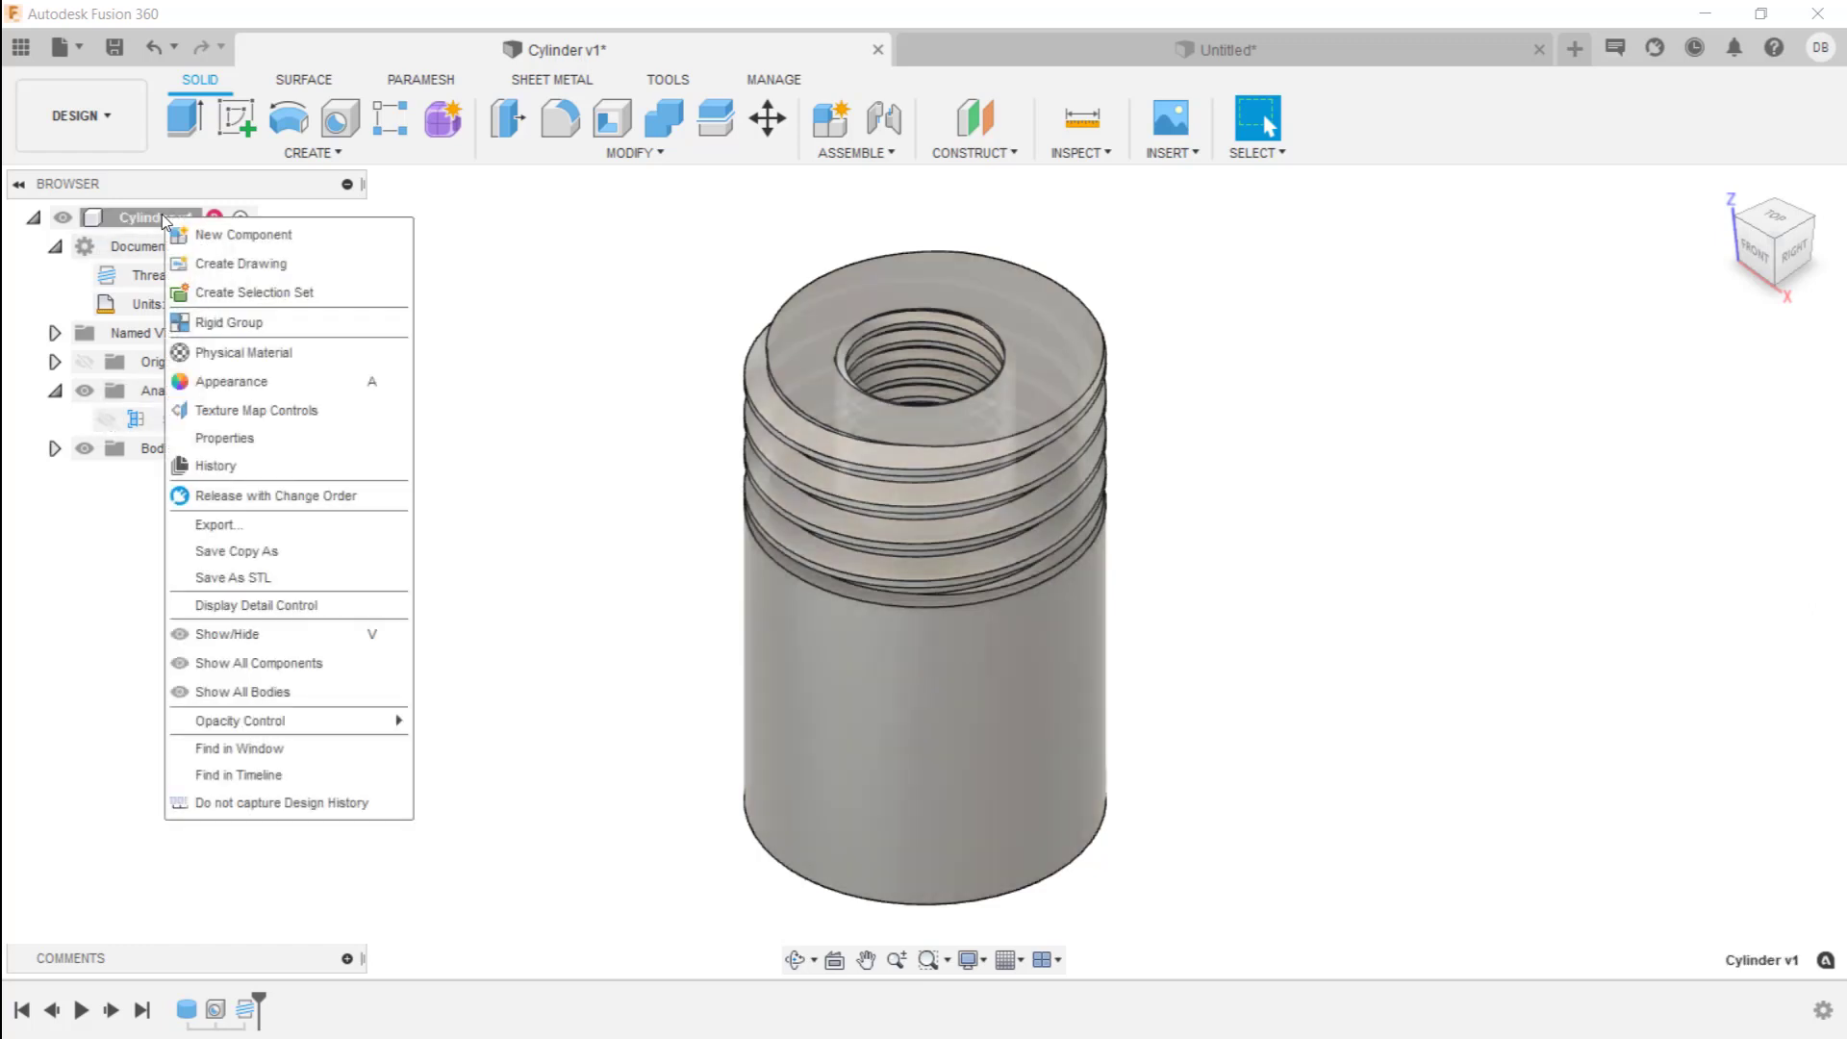
click(270, 447)
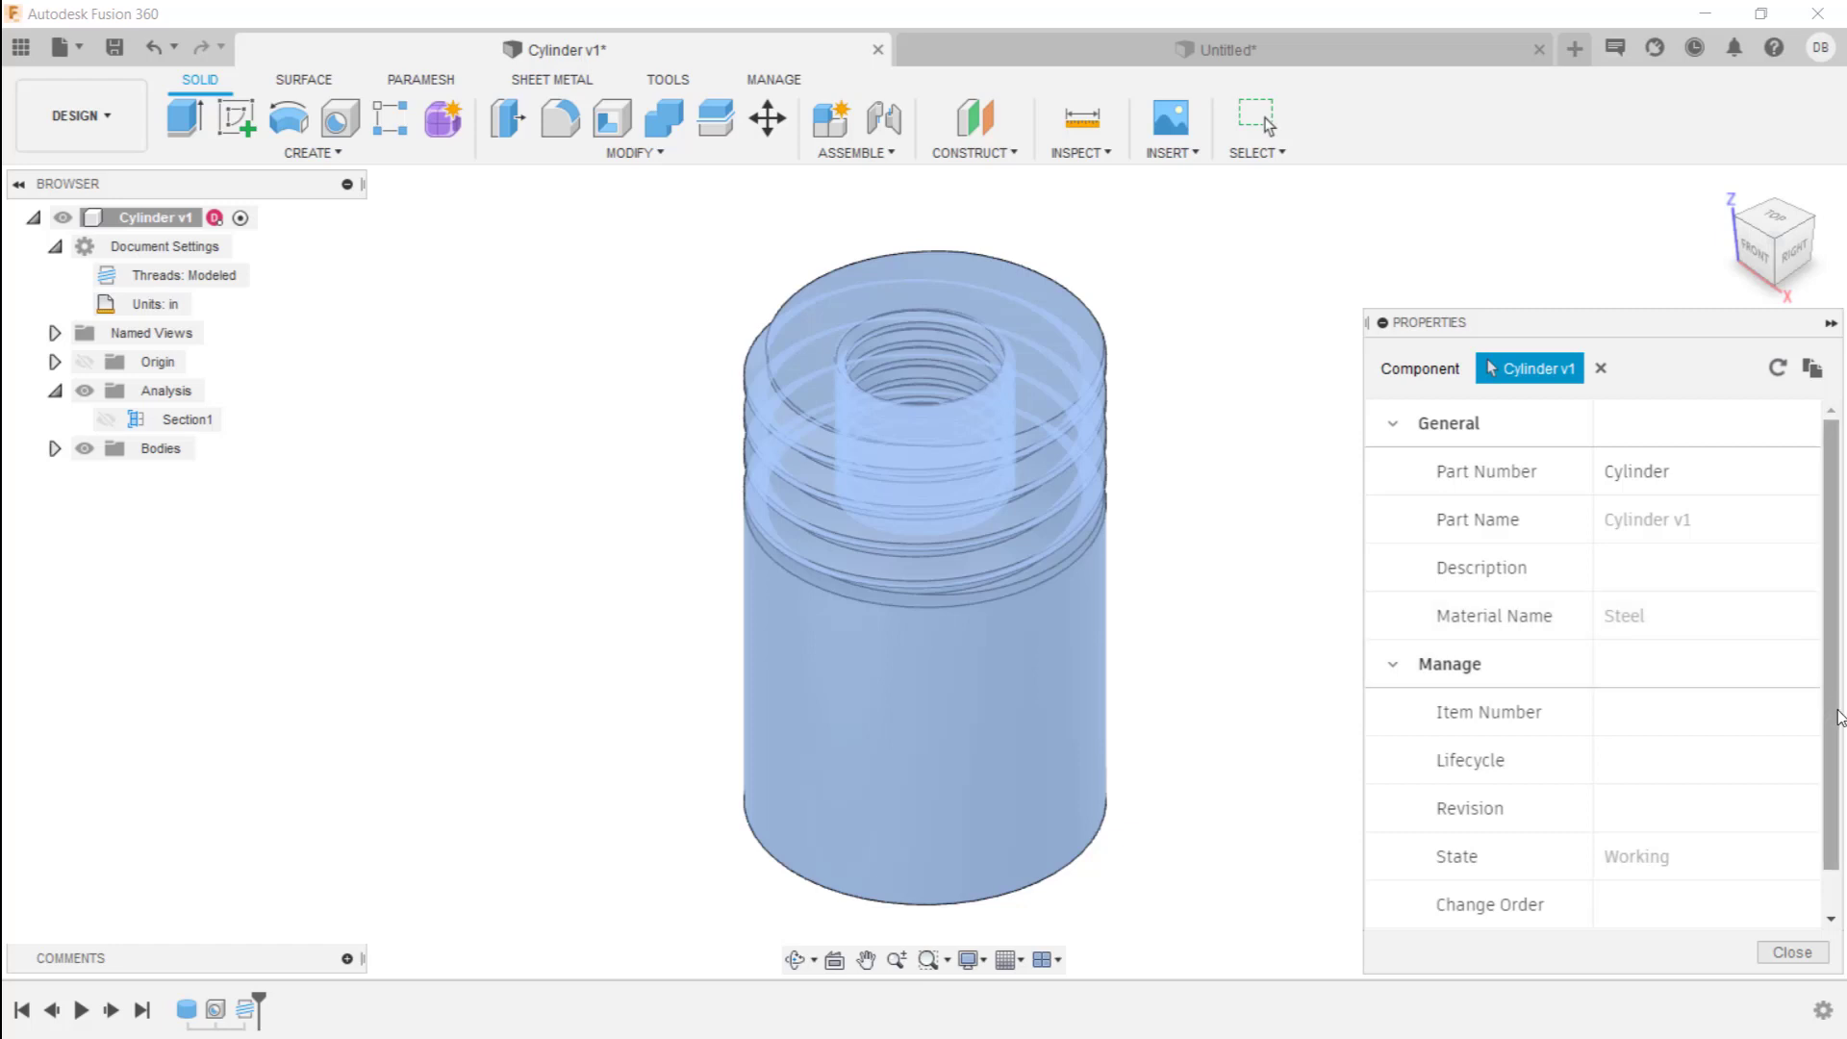
scroll(1828, 712, down, 1)
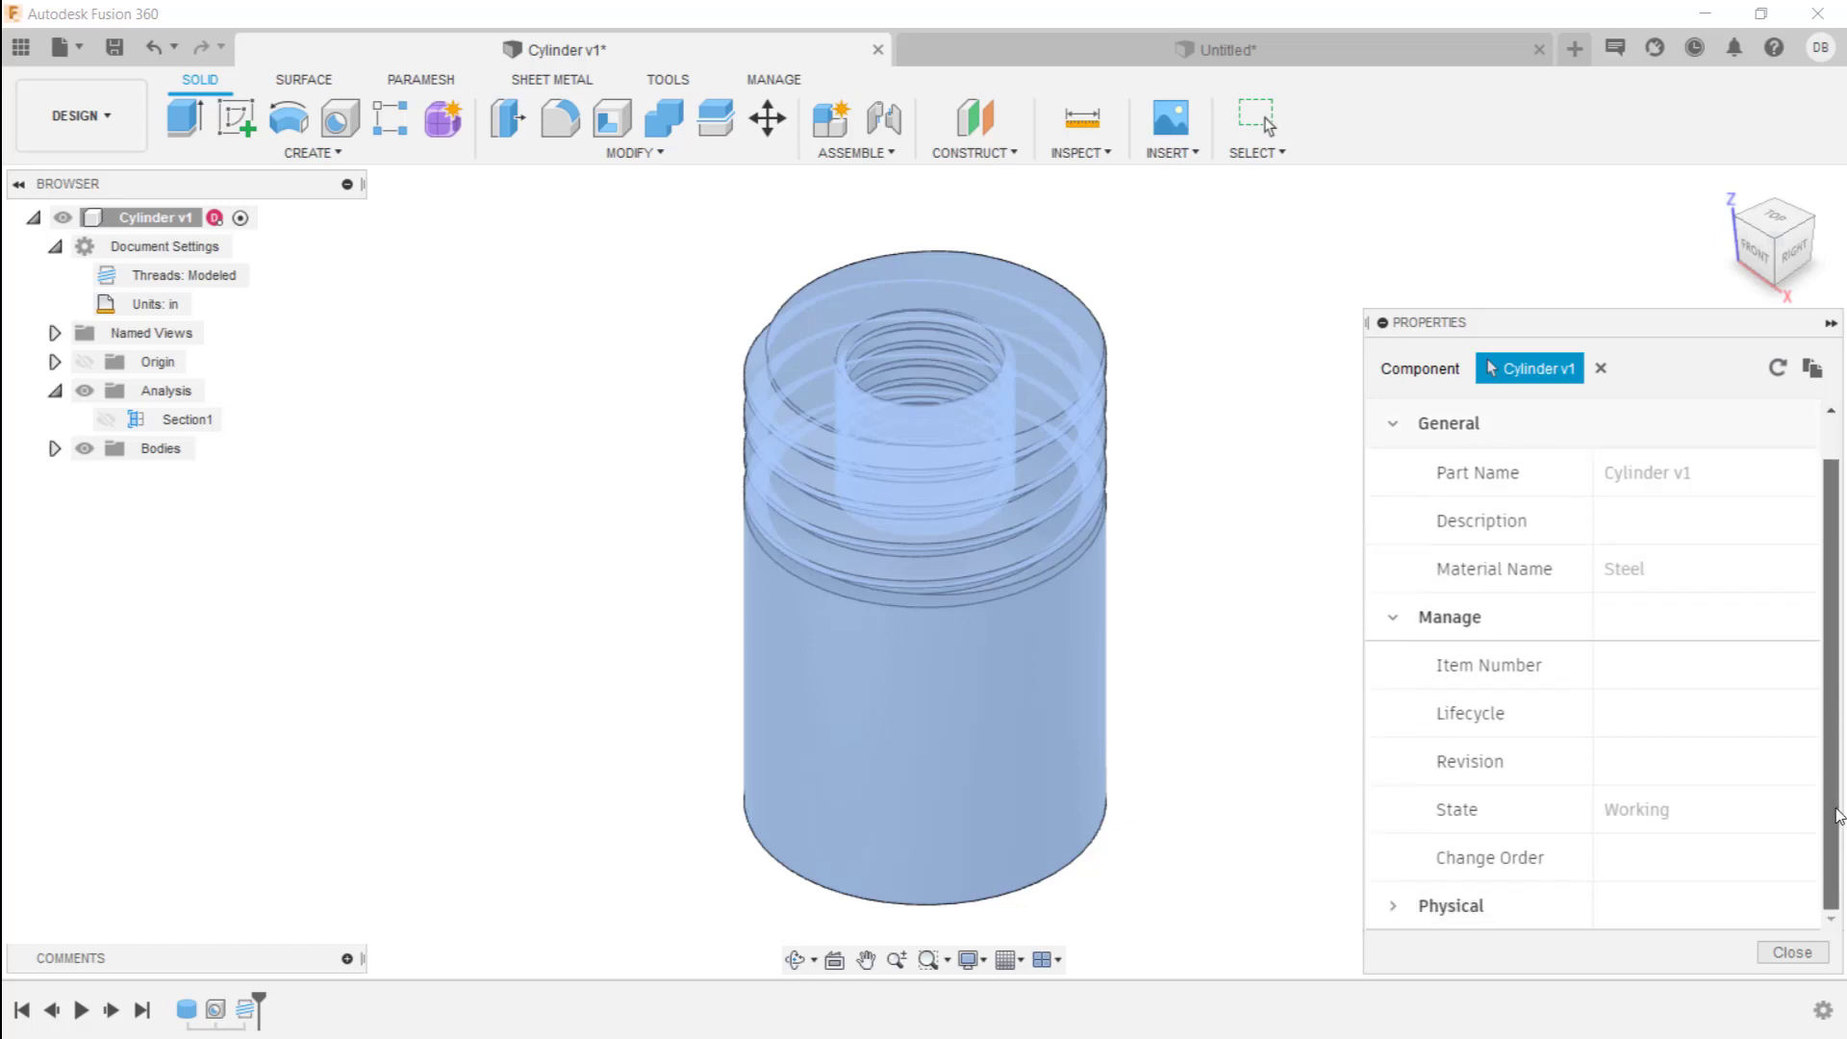
click(1393, 907)
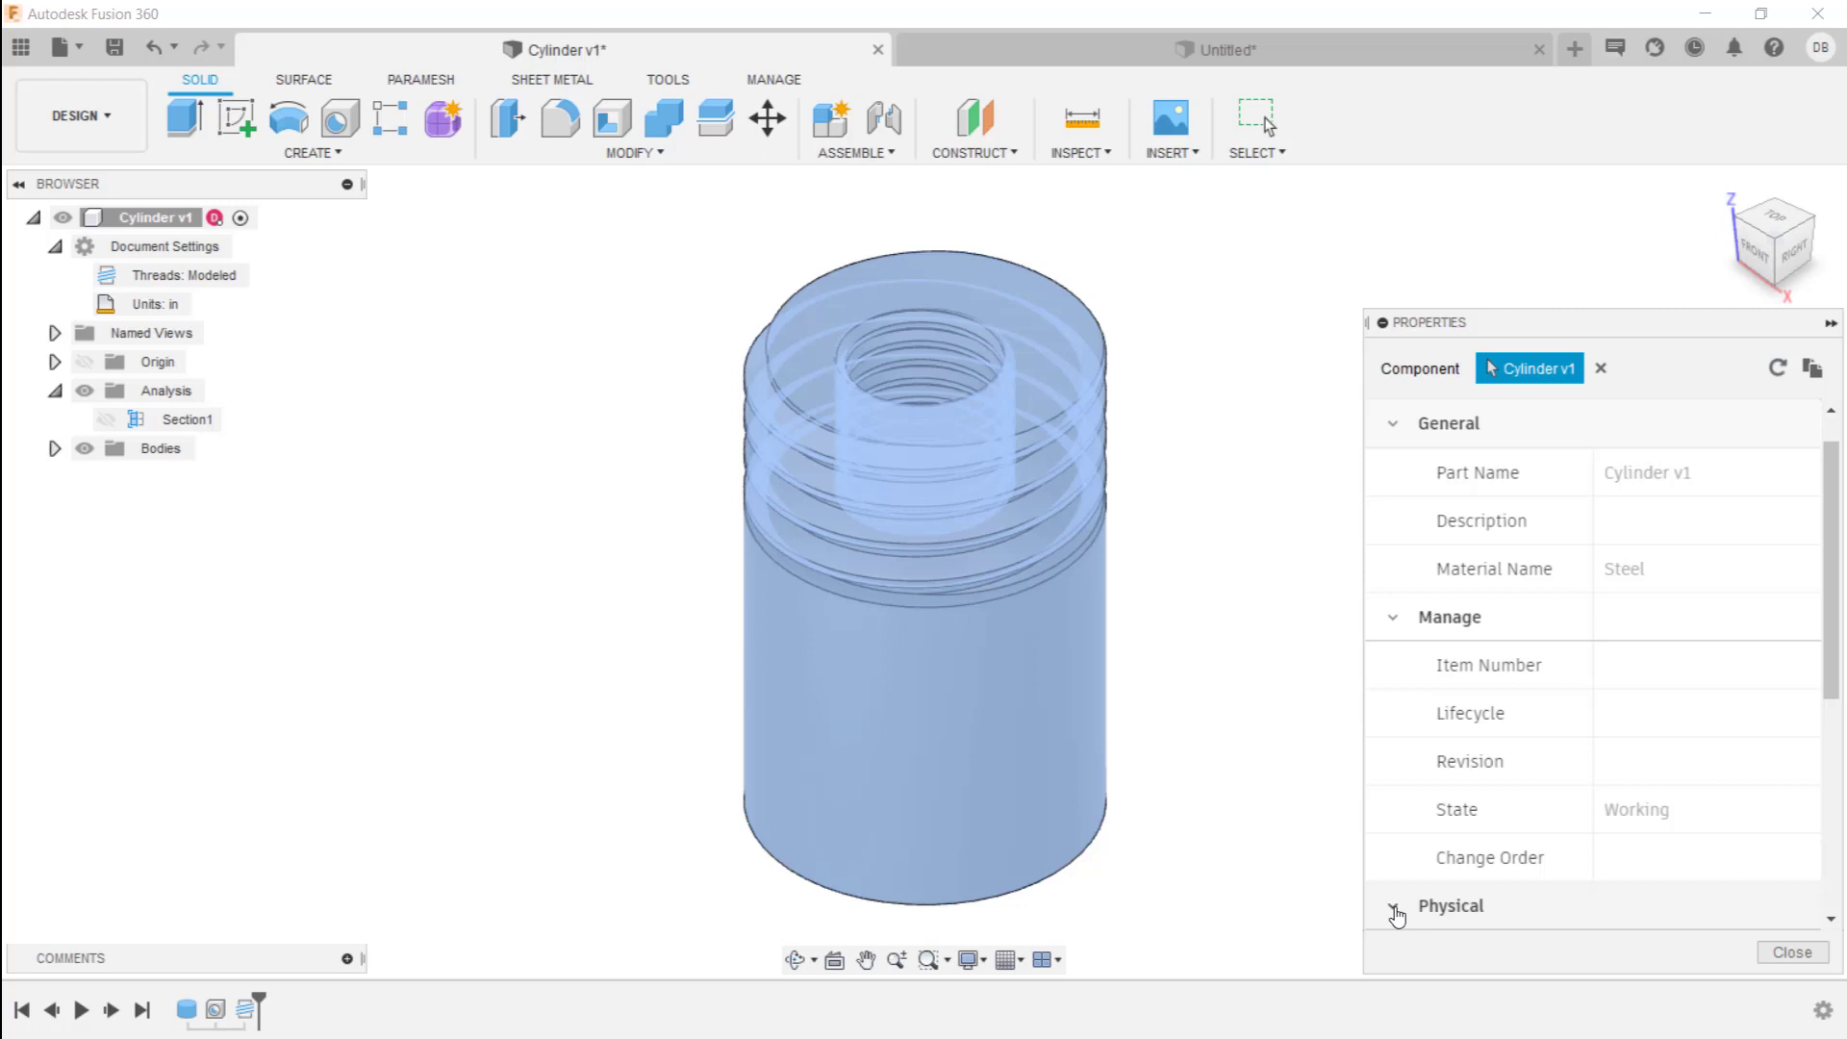
scroll(1397, 914, down, 3)
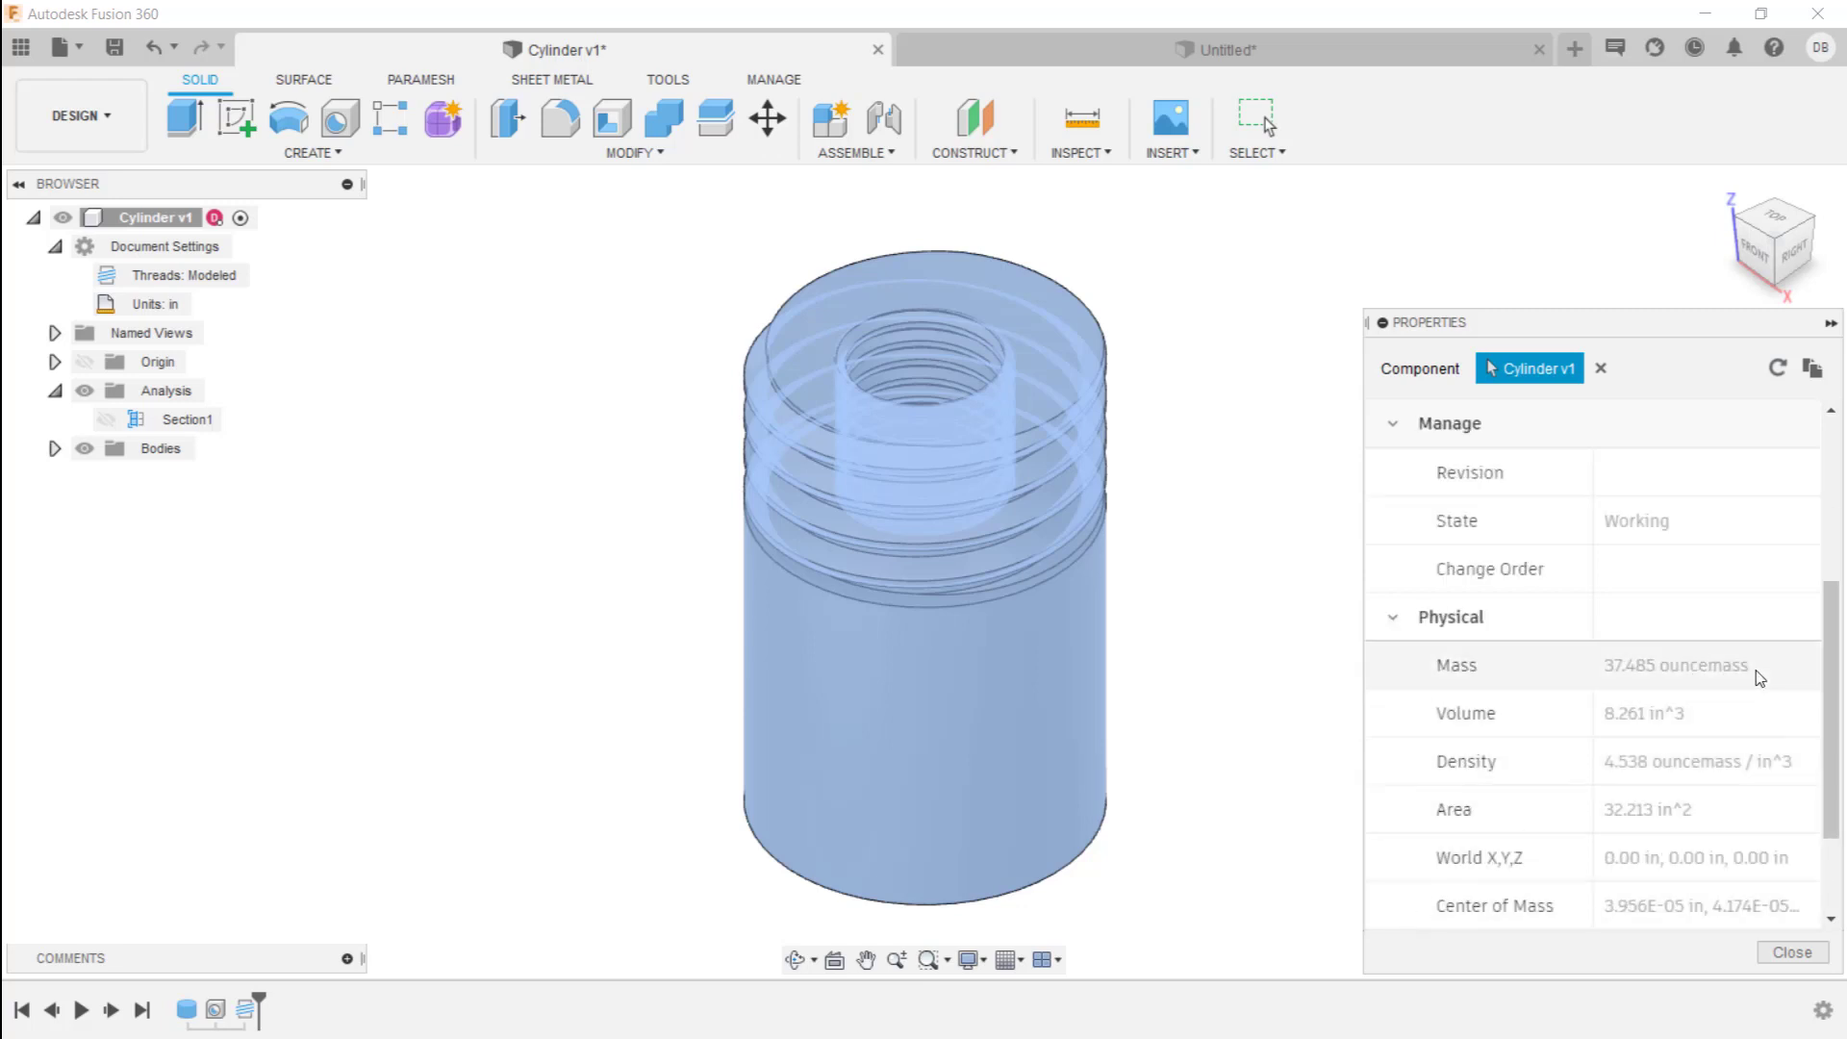
click(1791, 952)
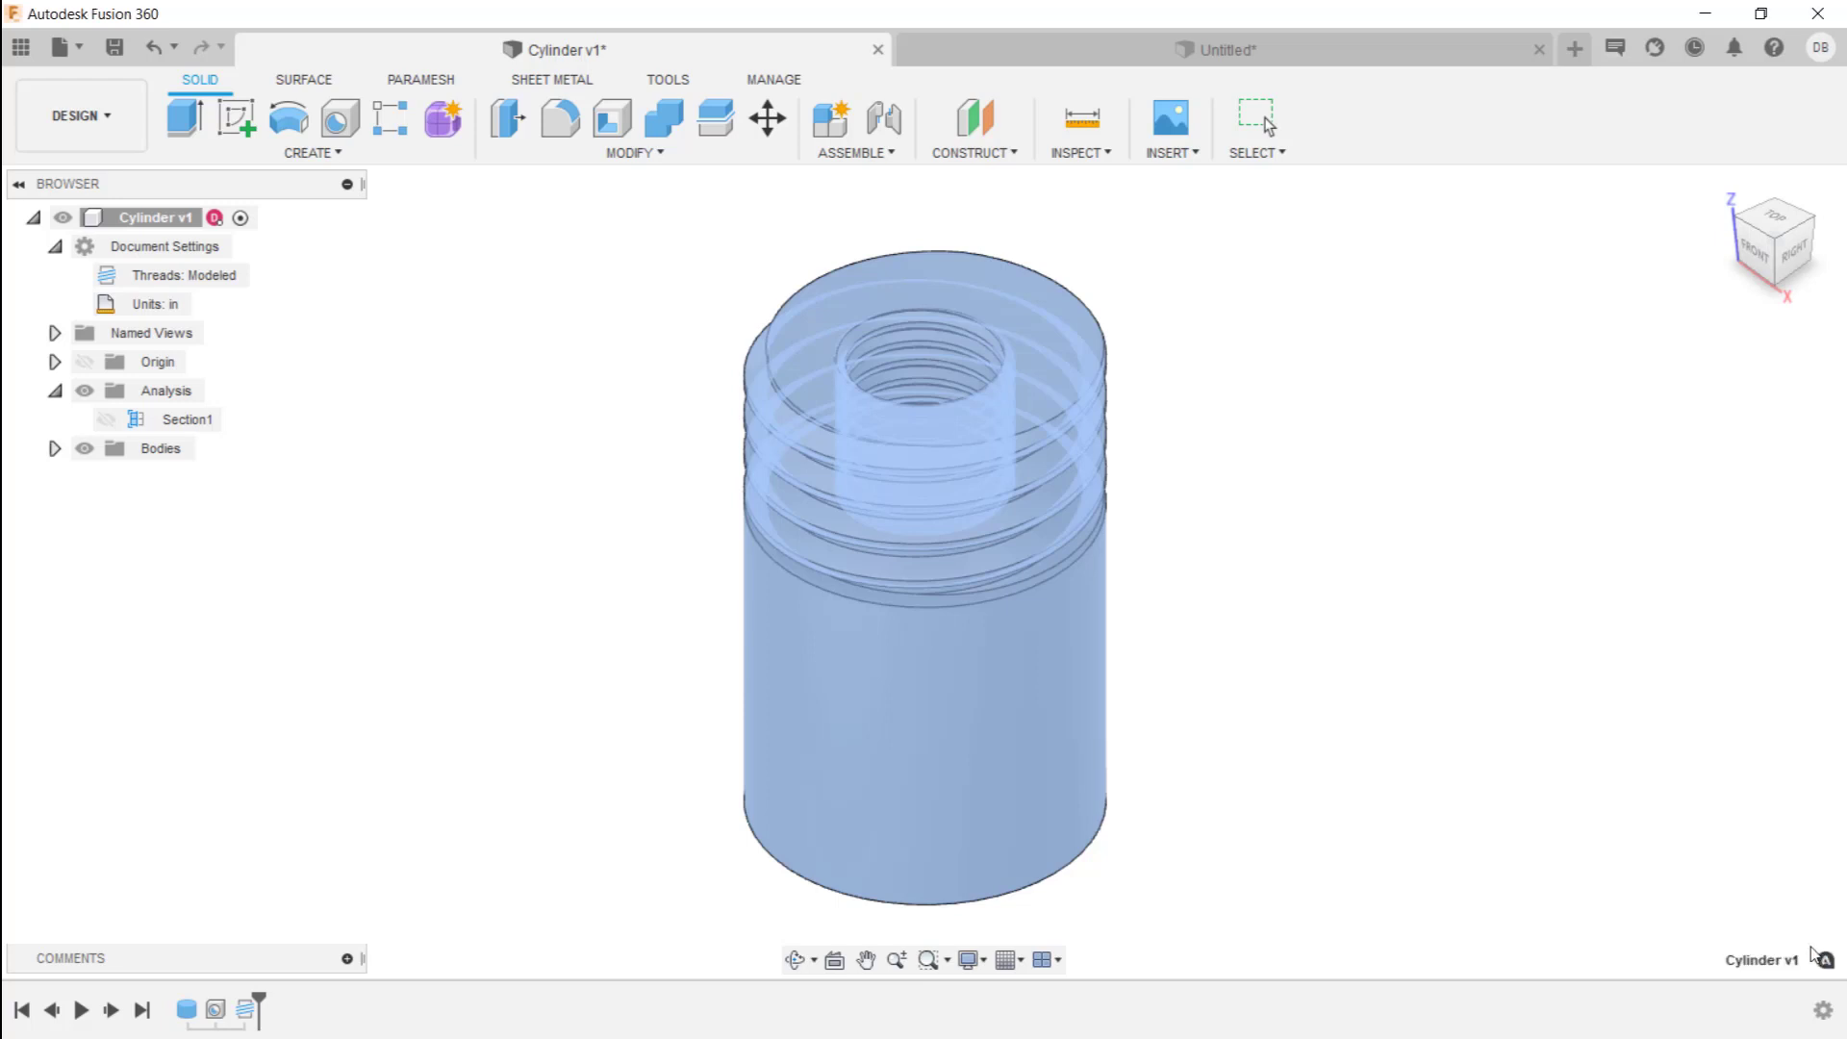
click(1669, 844)
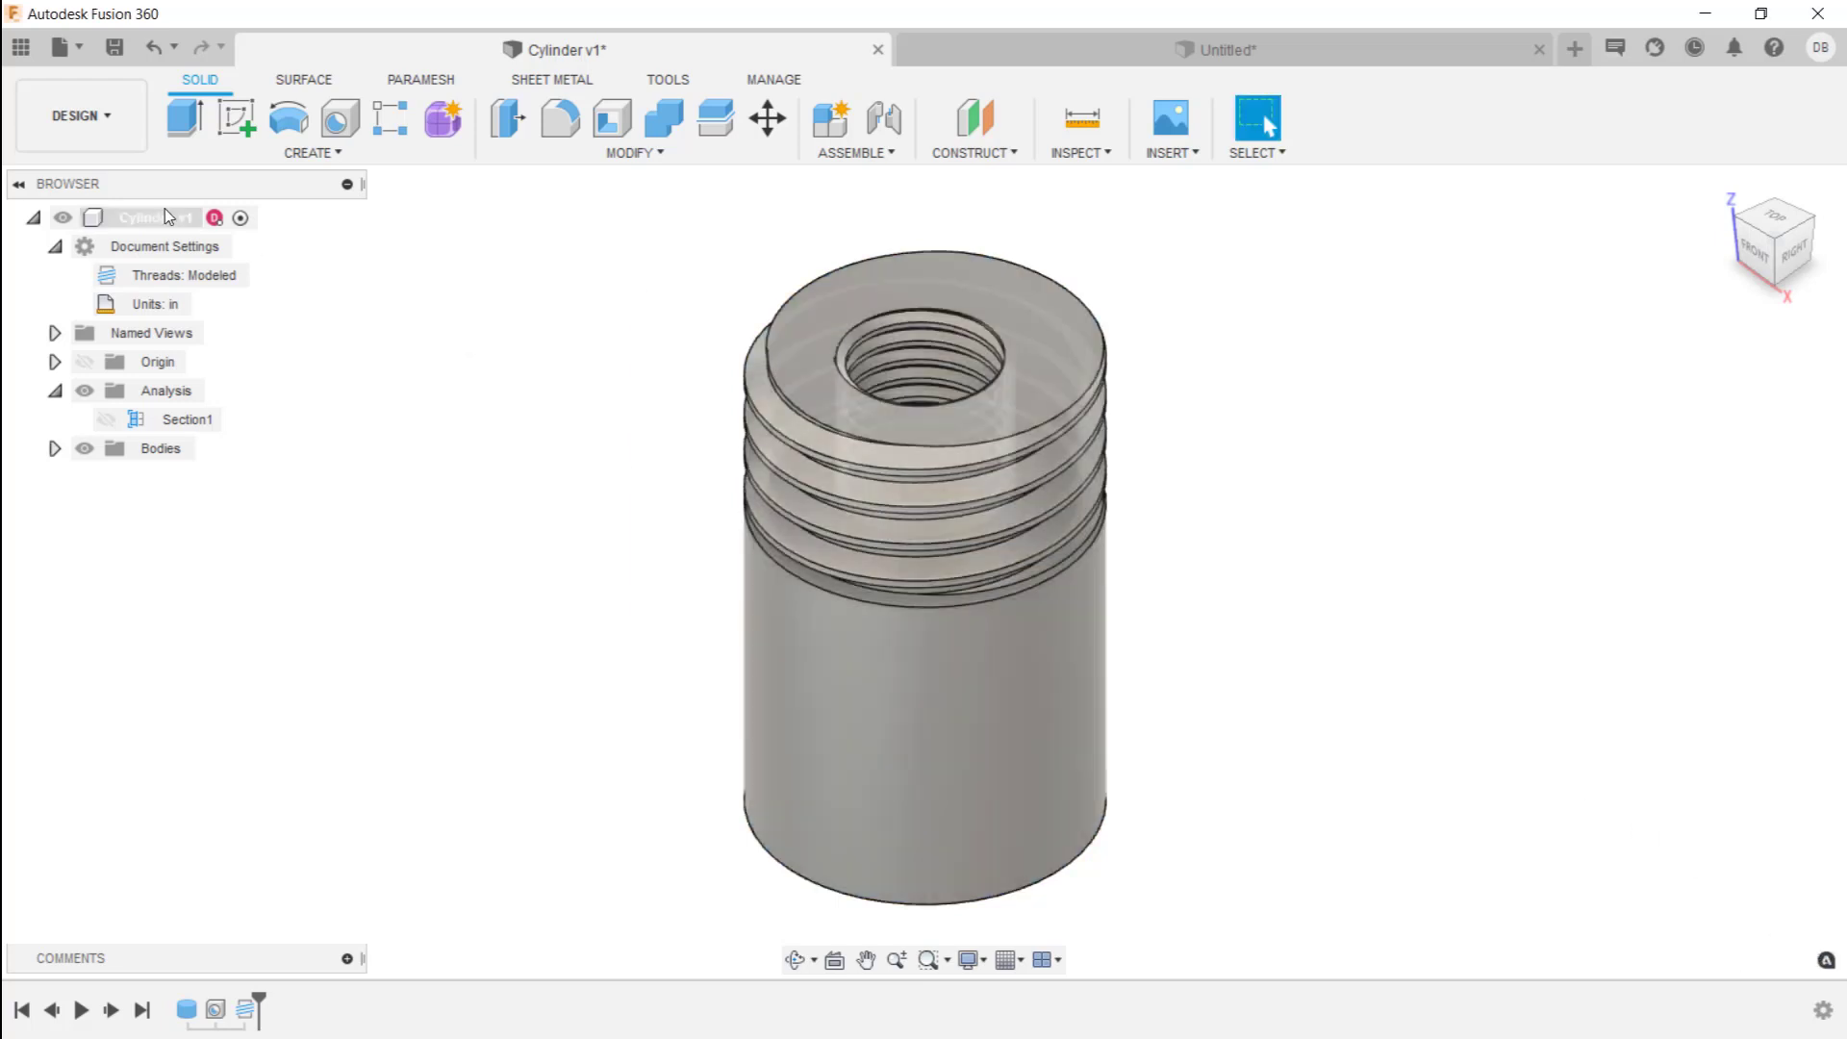
Assign the ABS Plastic physical material from the Fusion 360 Material Library to the cylinder
right_click(165, 211)
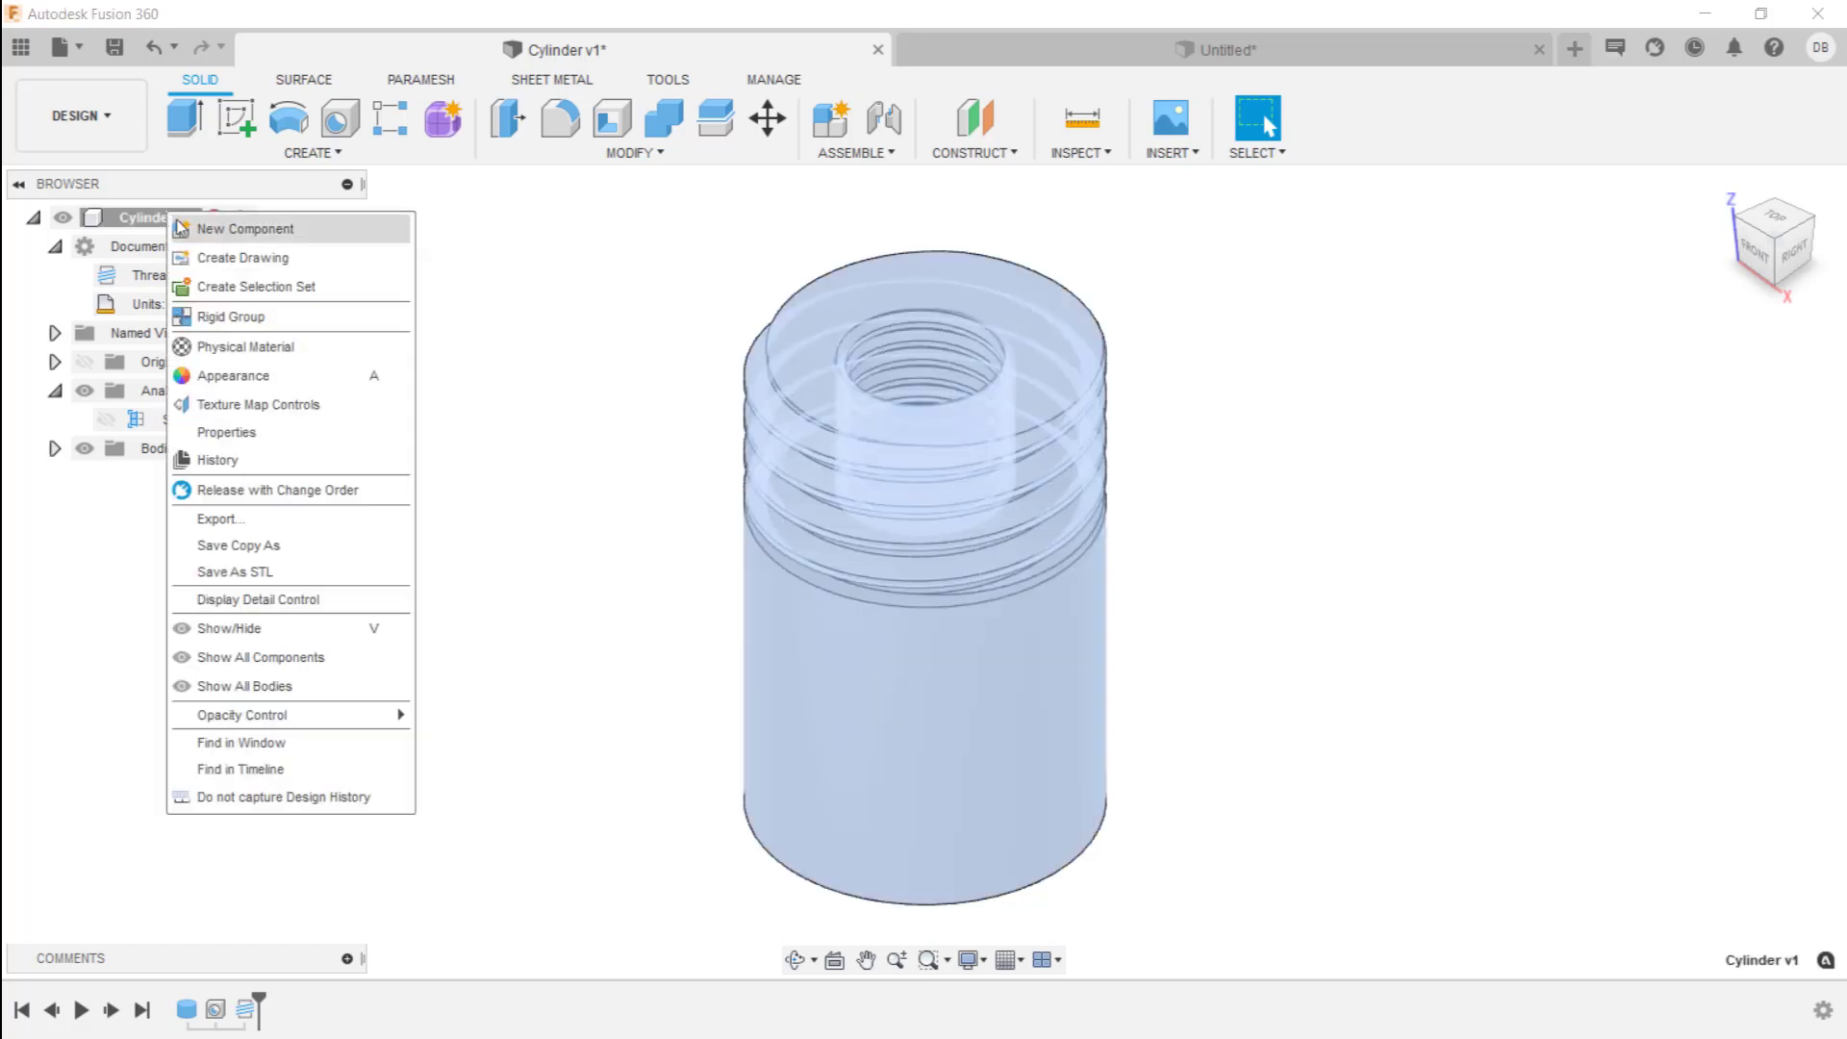
click(317, 348)
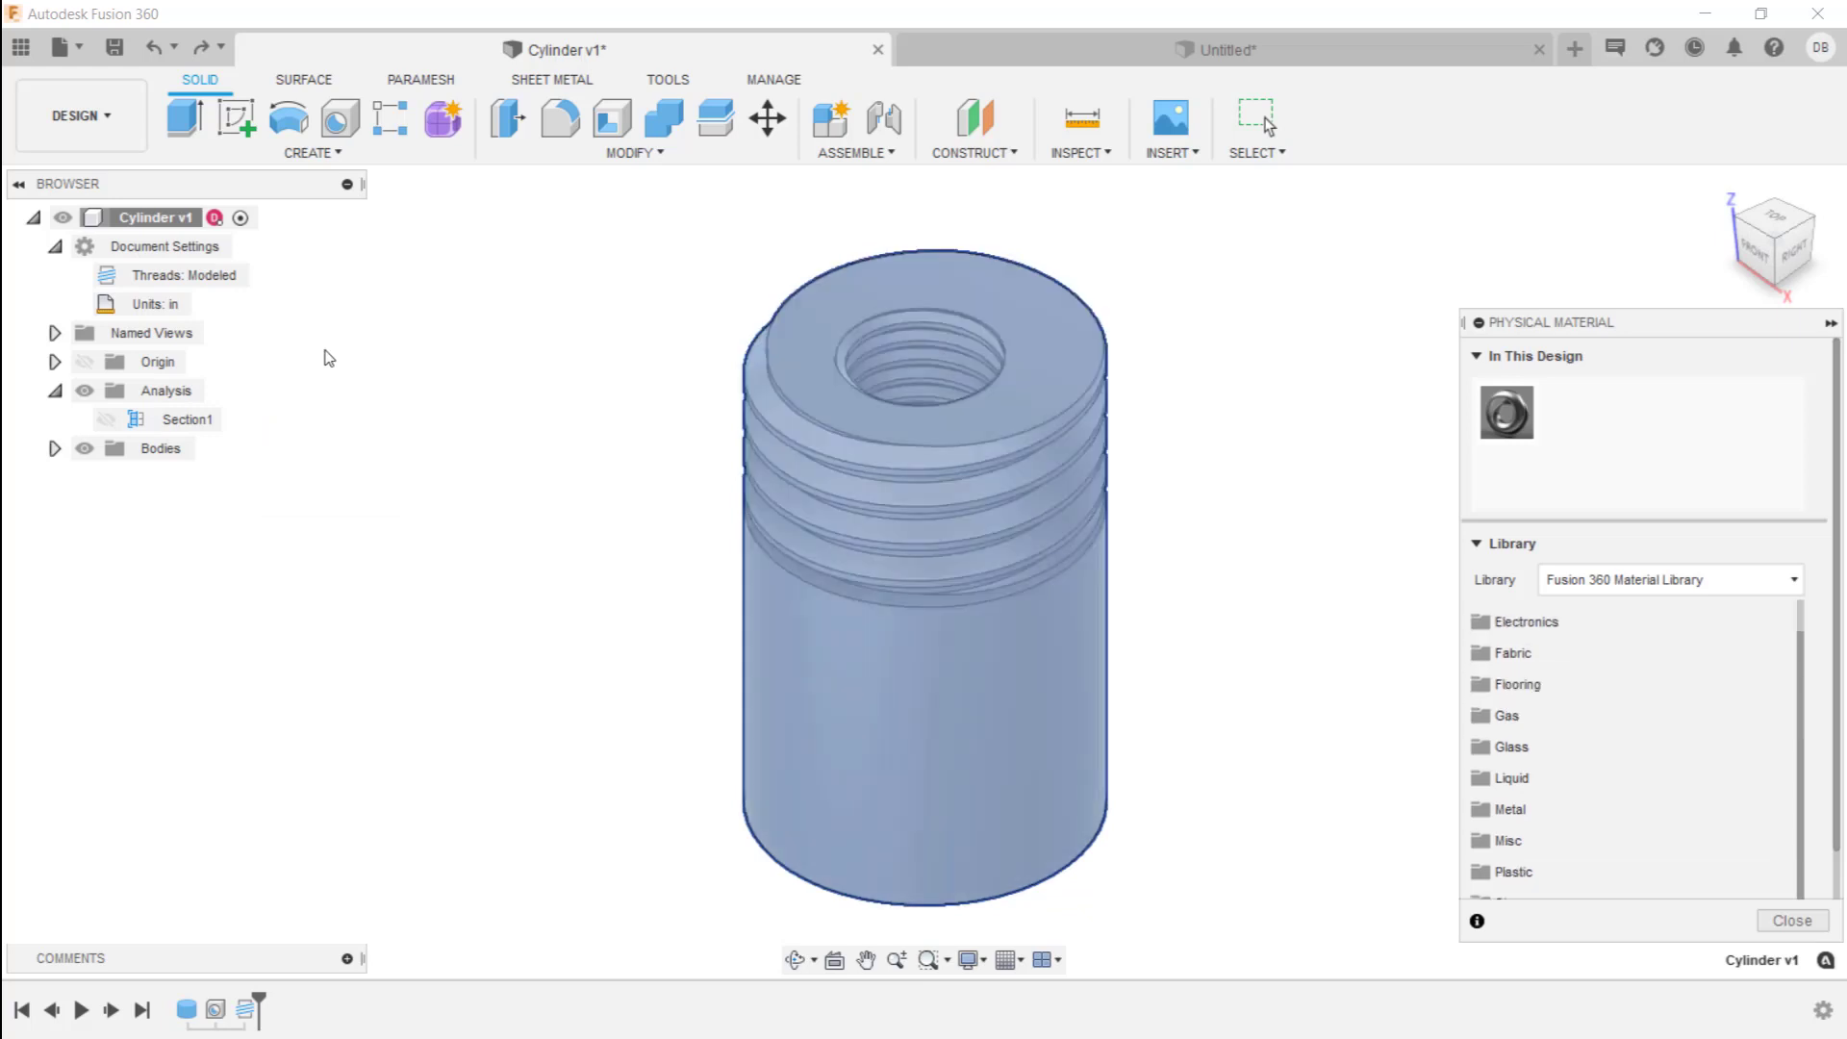
click(1550, 868)
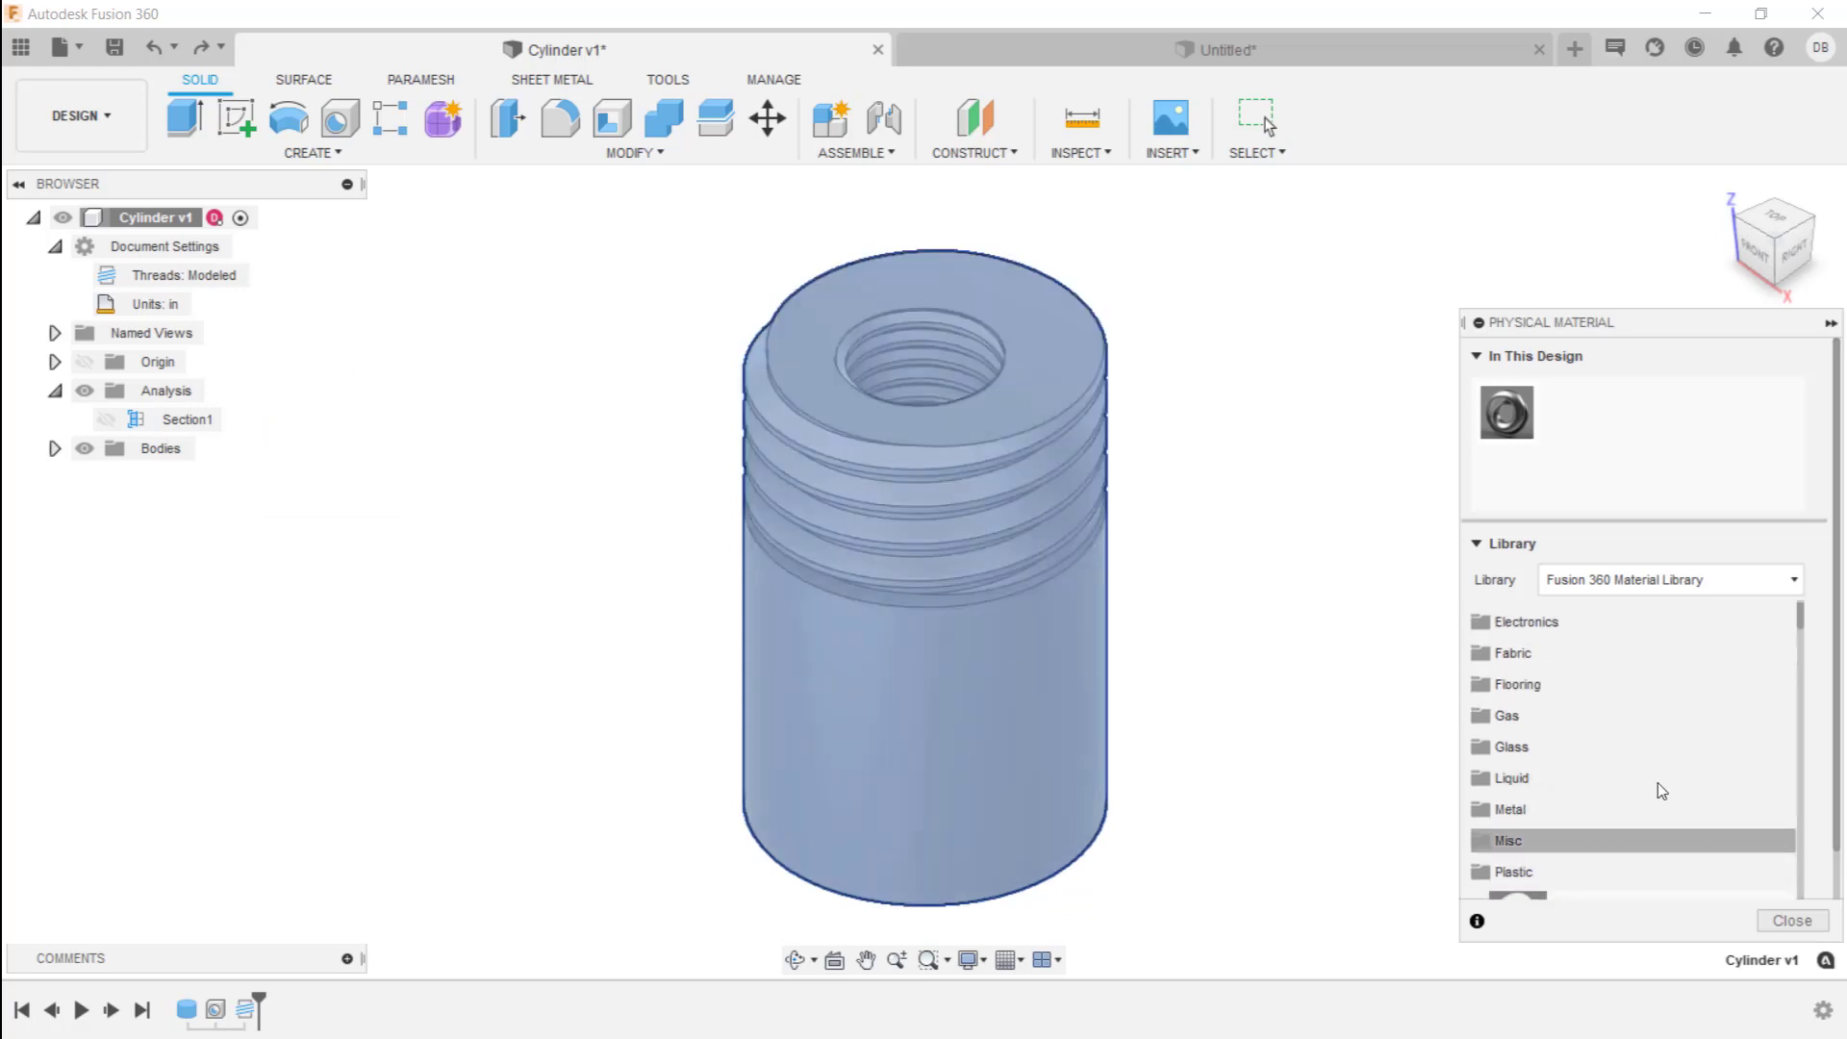
scroll(1662, 790, down, 3)
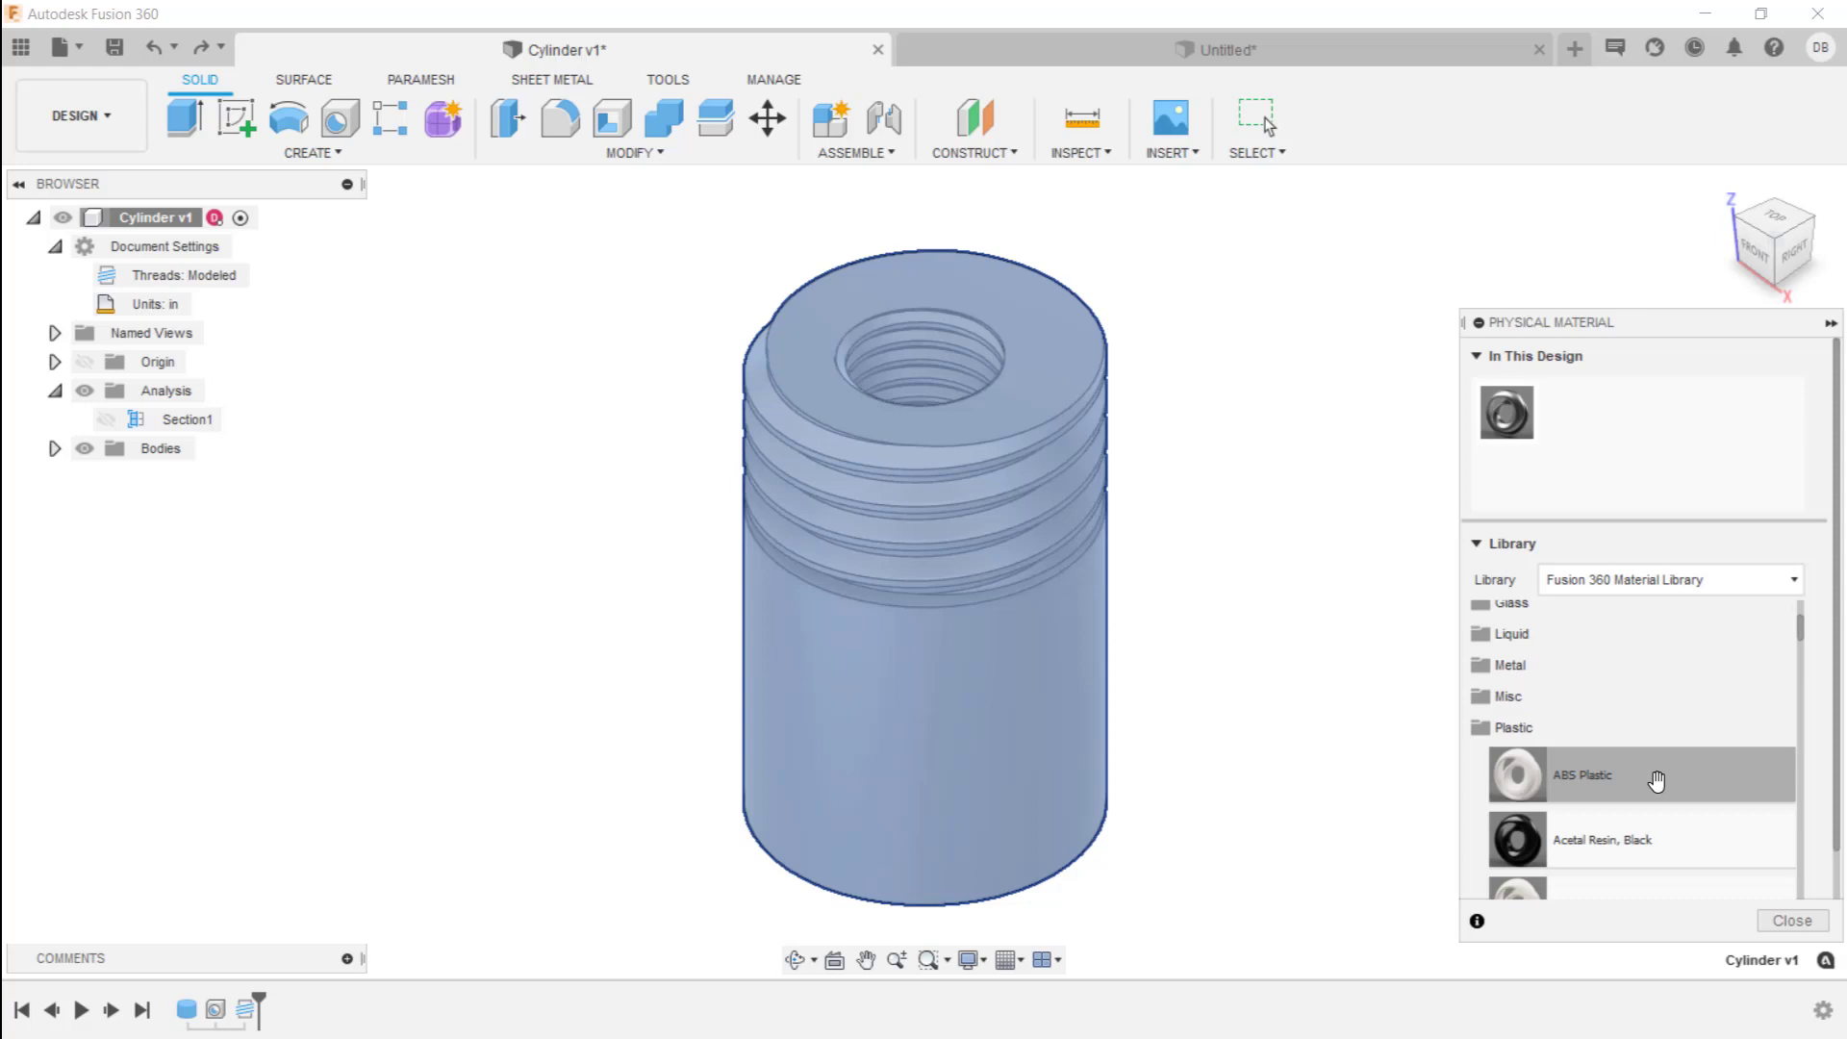
drag(1656, 781, 1008, 650)
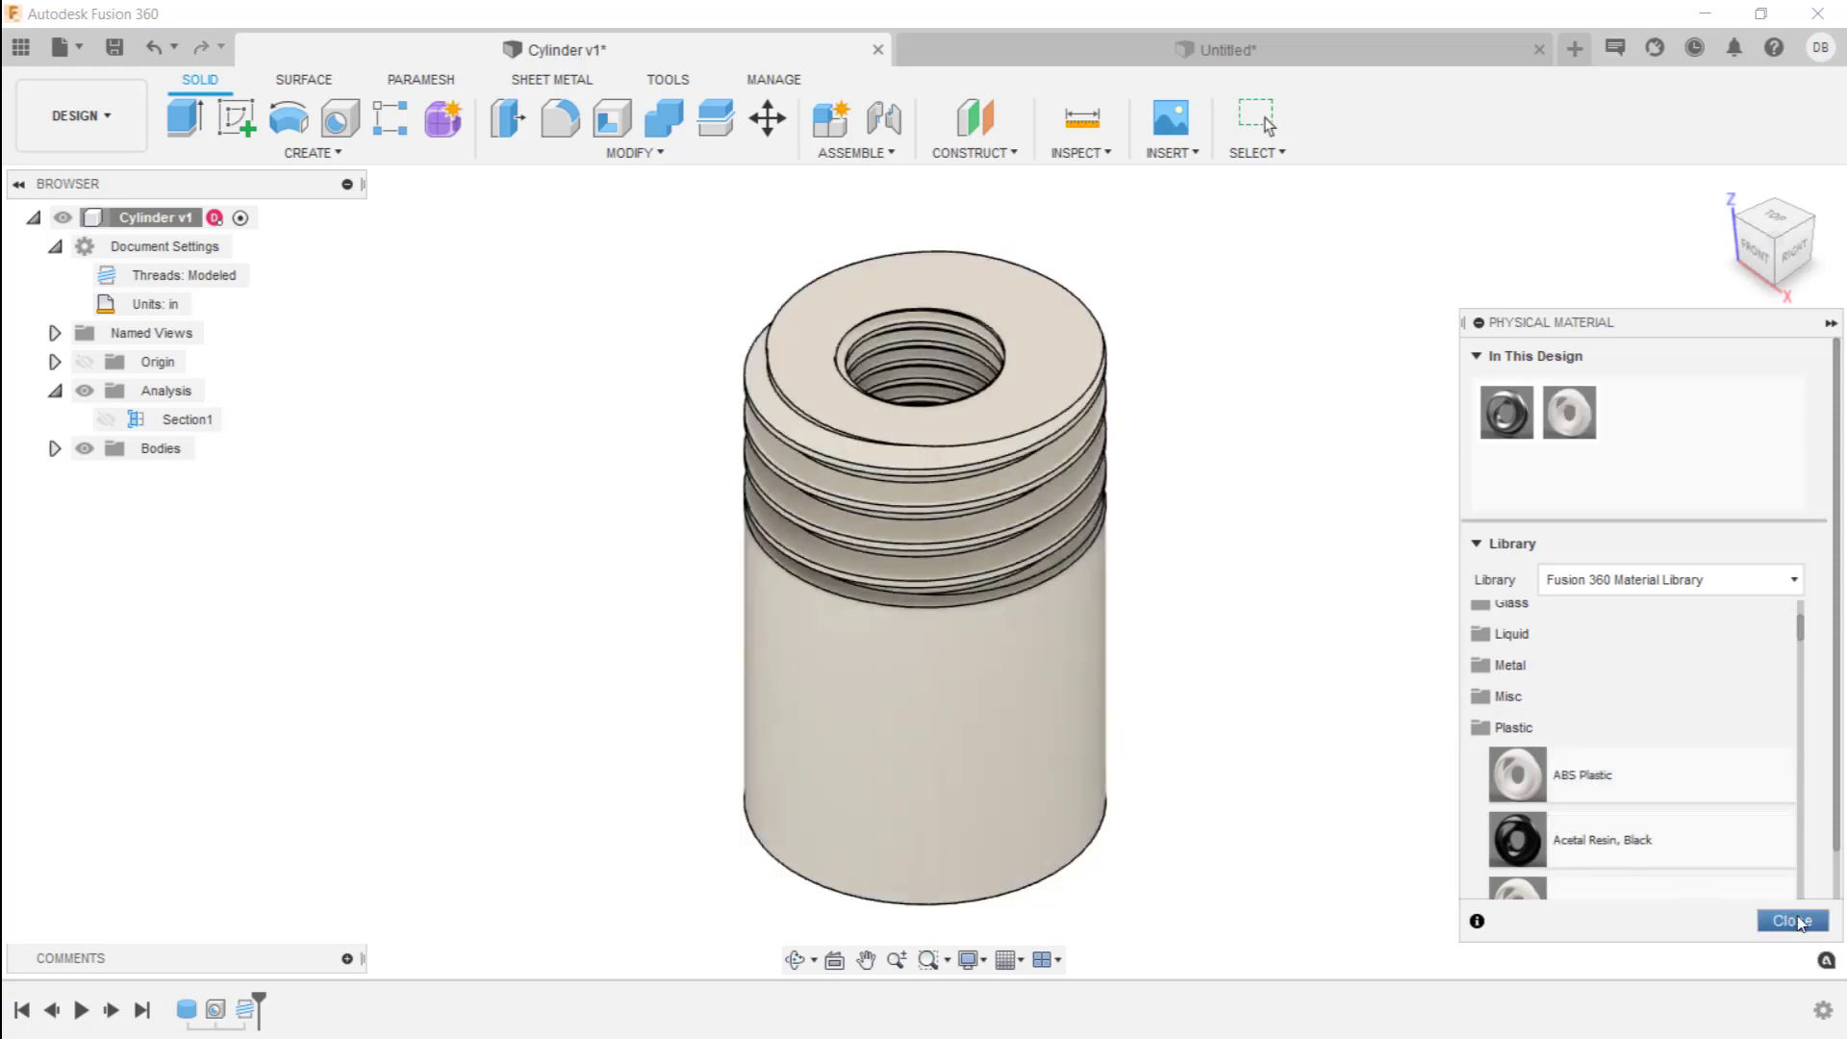
Finish the material assignment and review the Cylinder v1 component's material name and physical properties, such as mass and density
click(1792, 921)
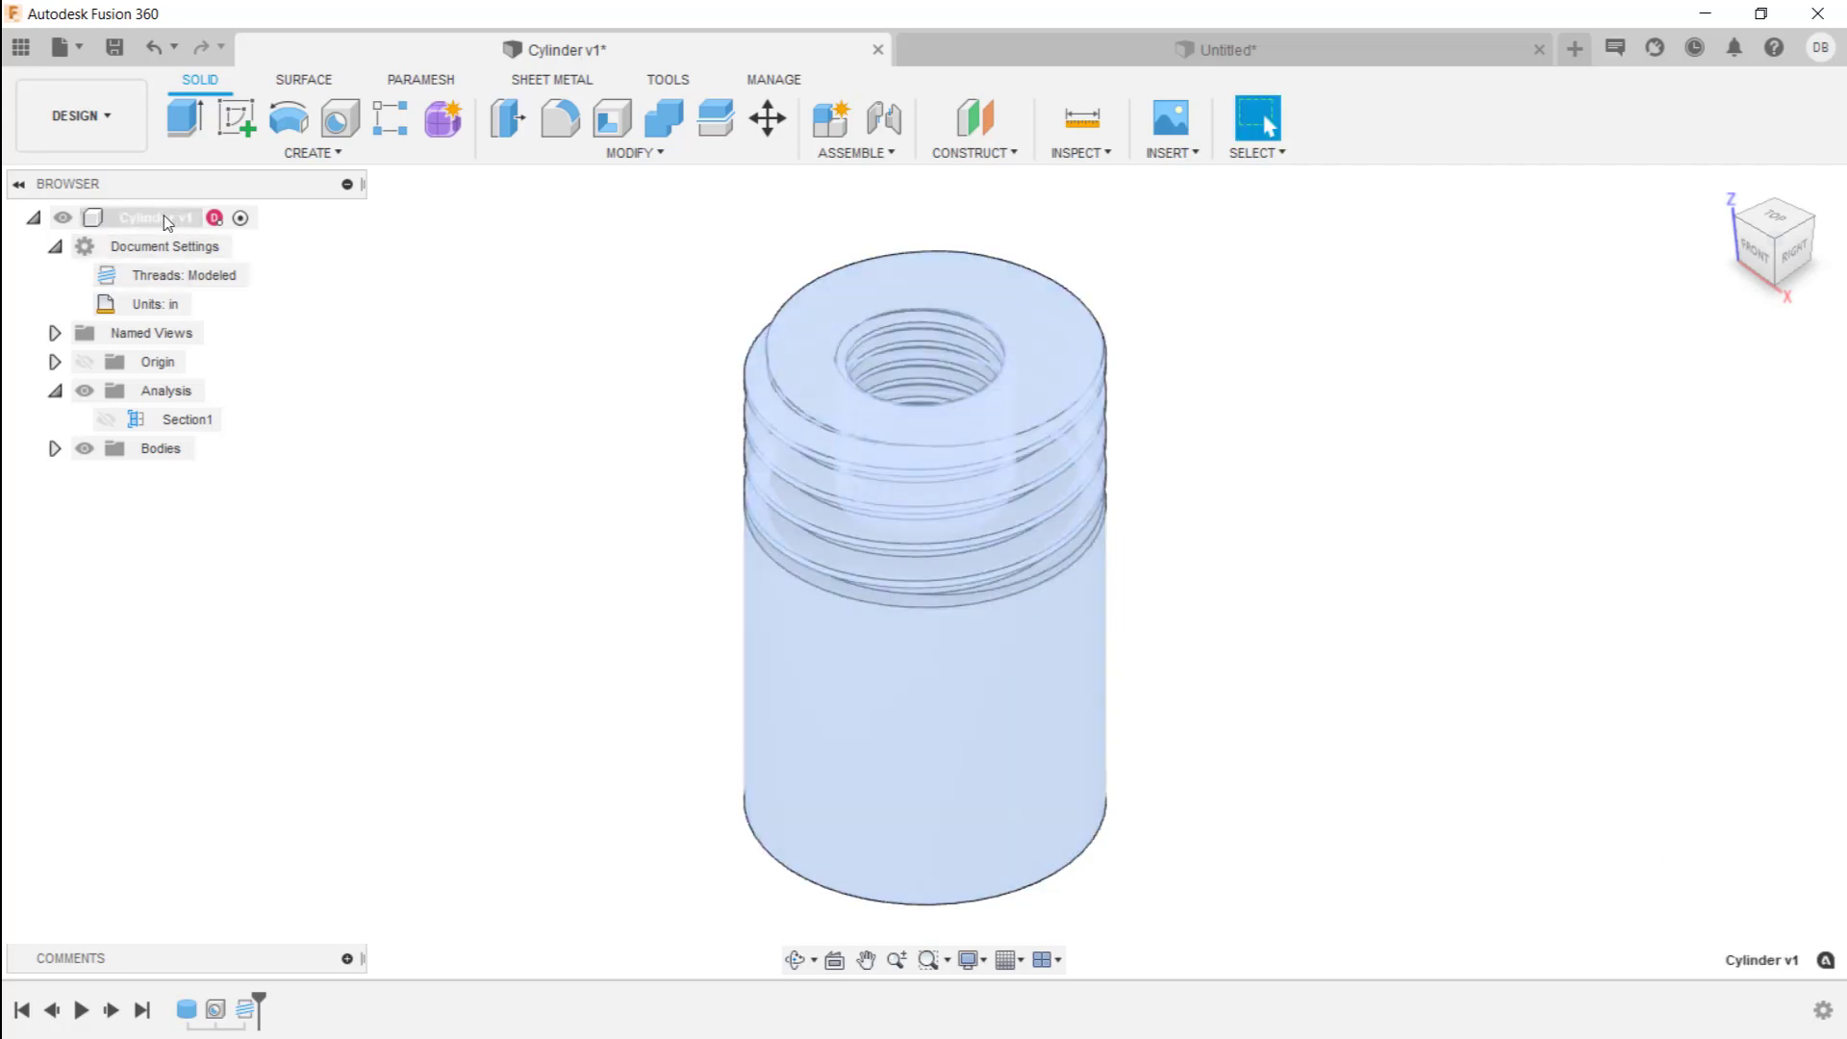
right_click(164, 216)
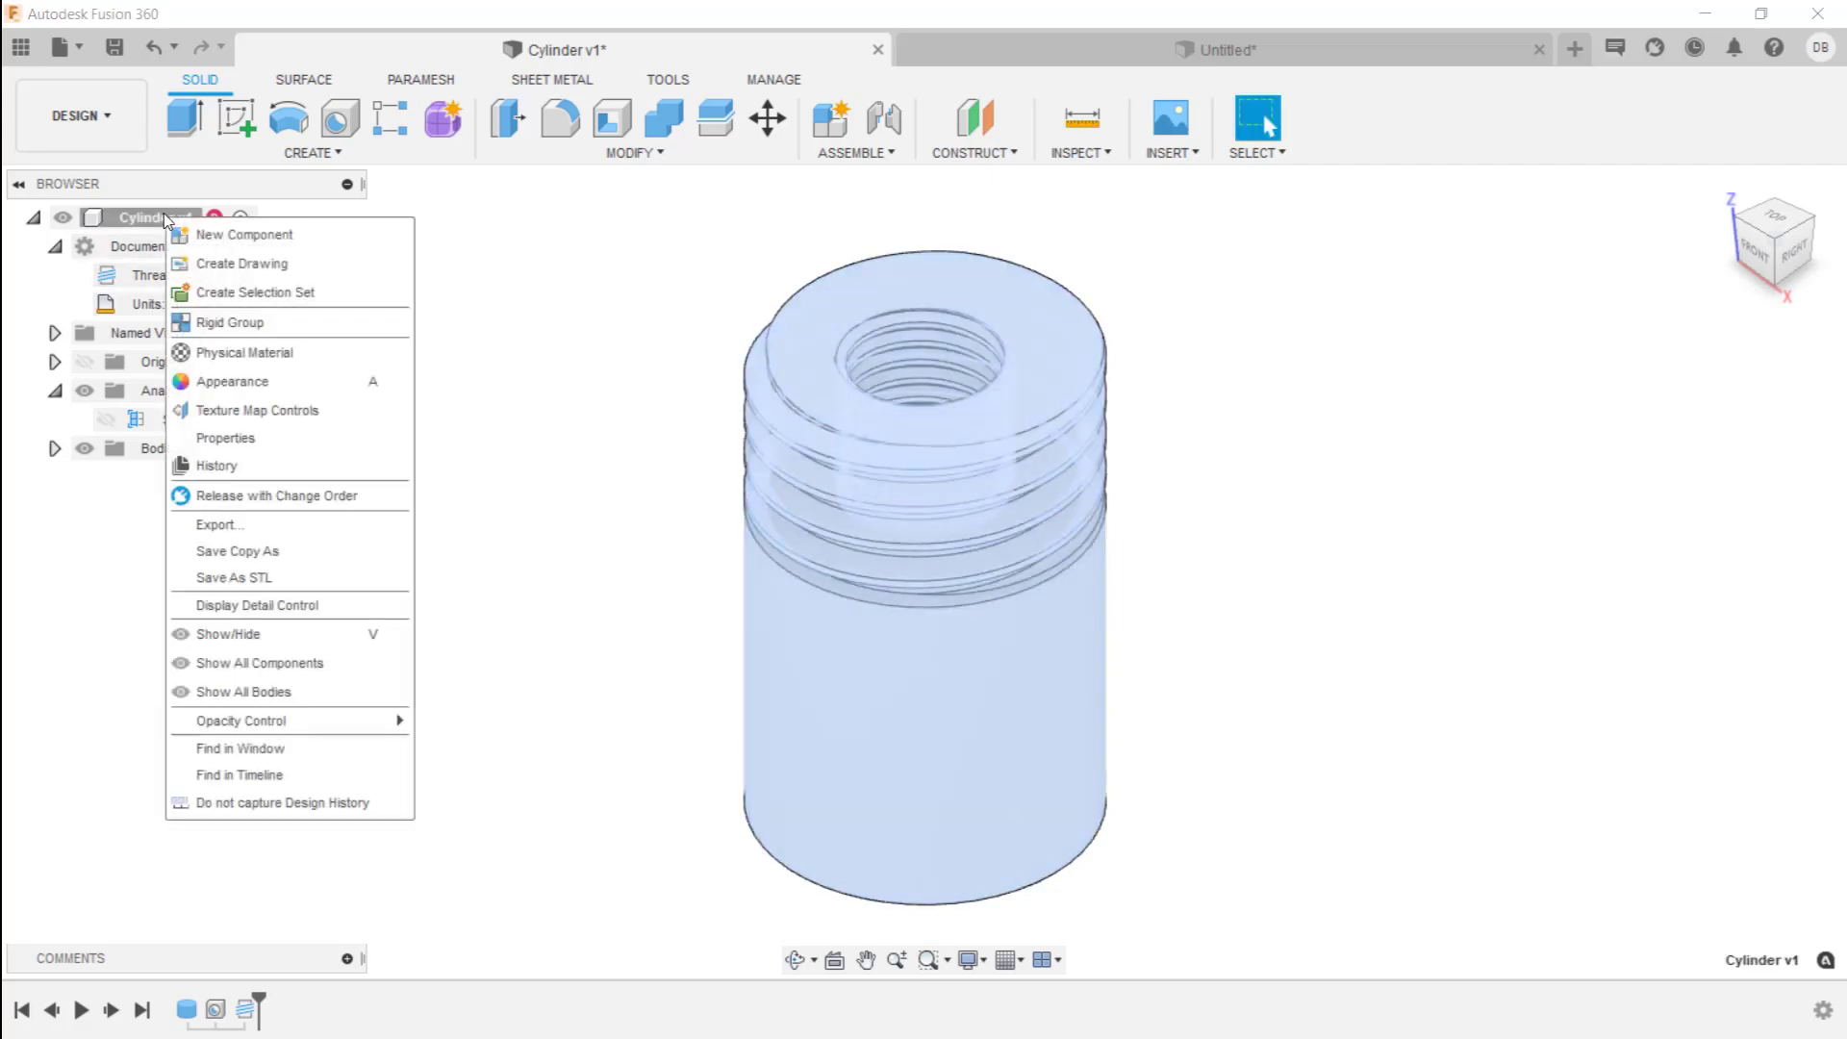
click(294, 435)
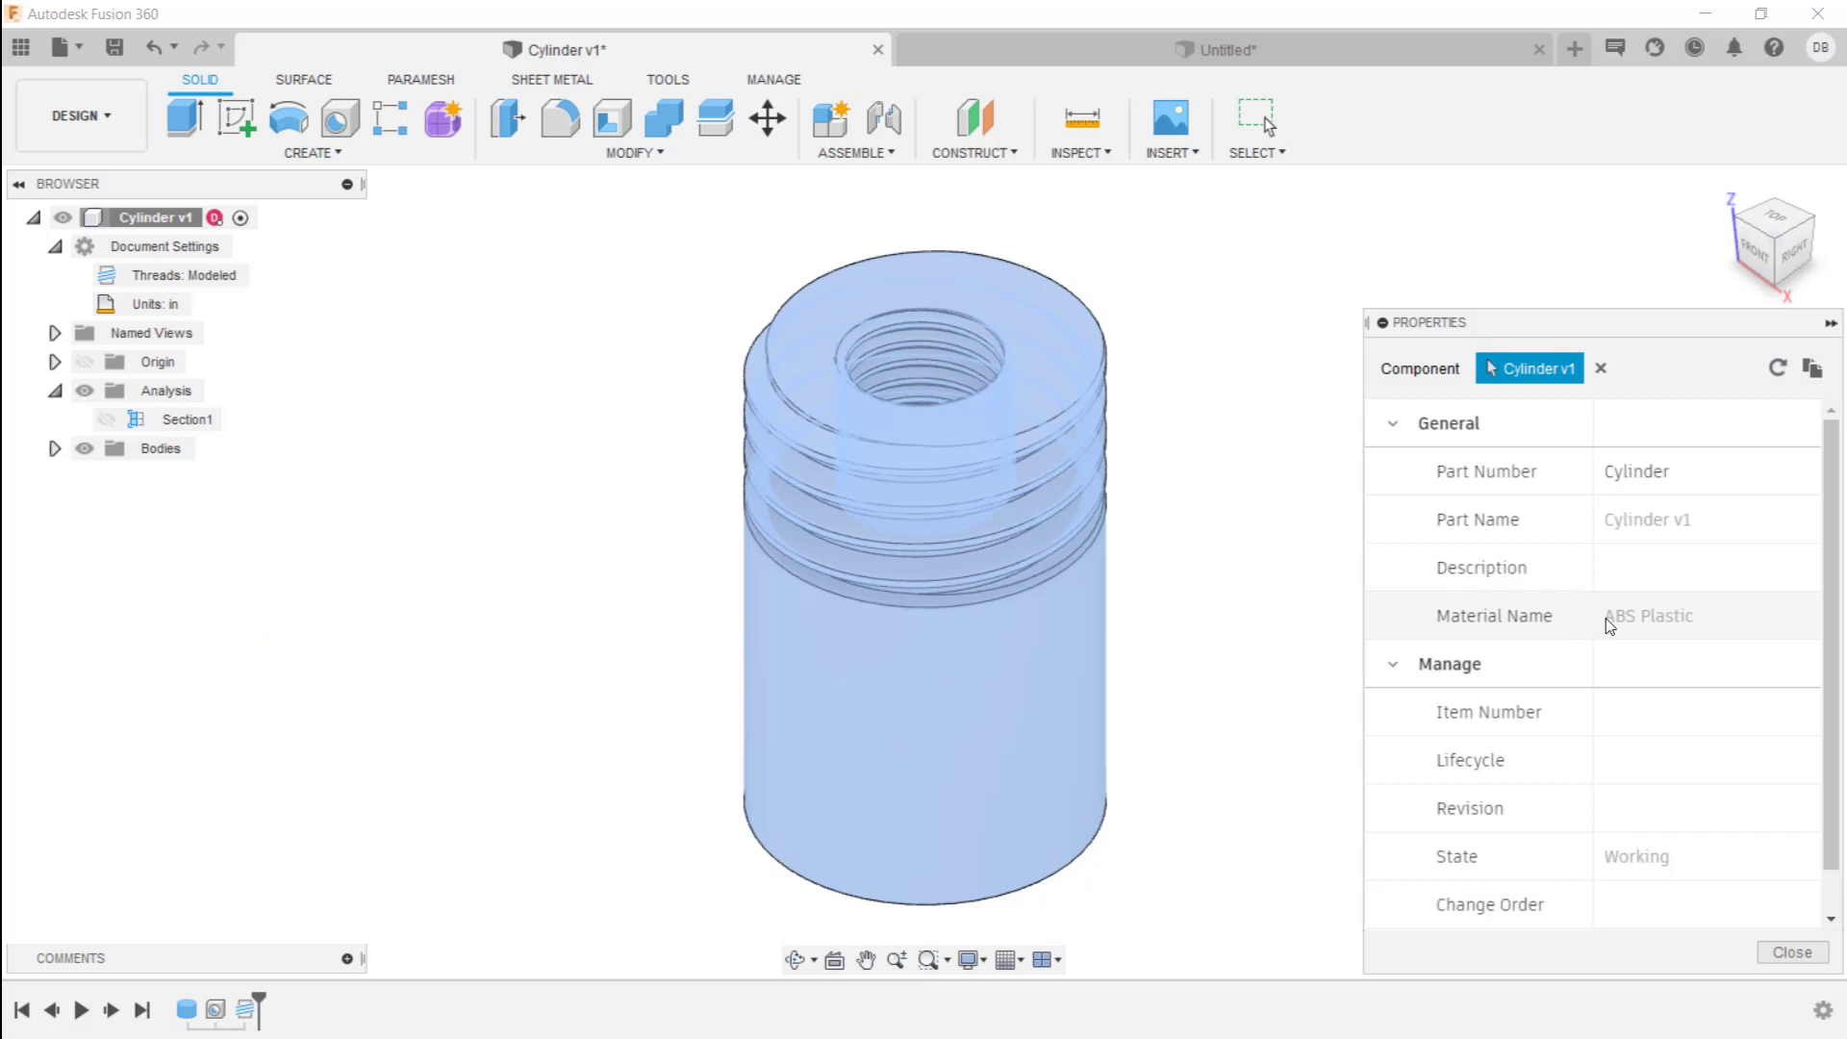
scroll(1605, 620, down, 1)
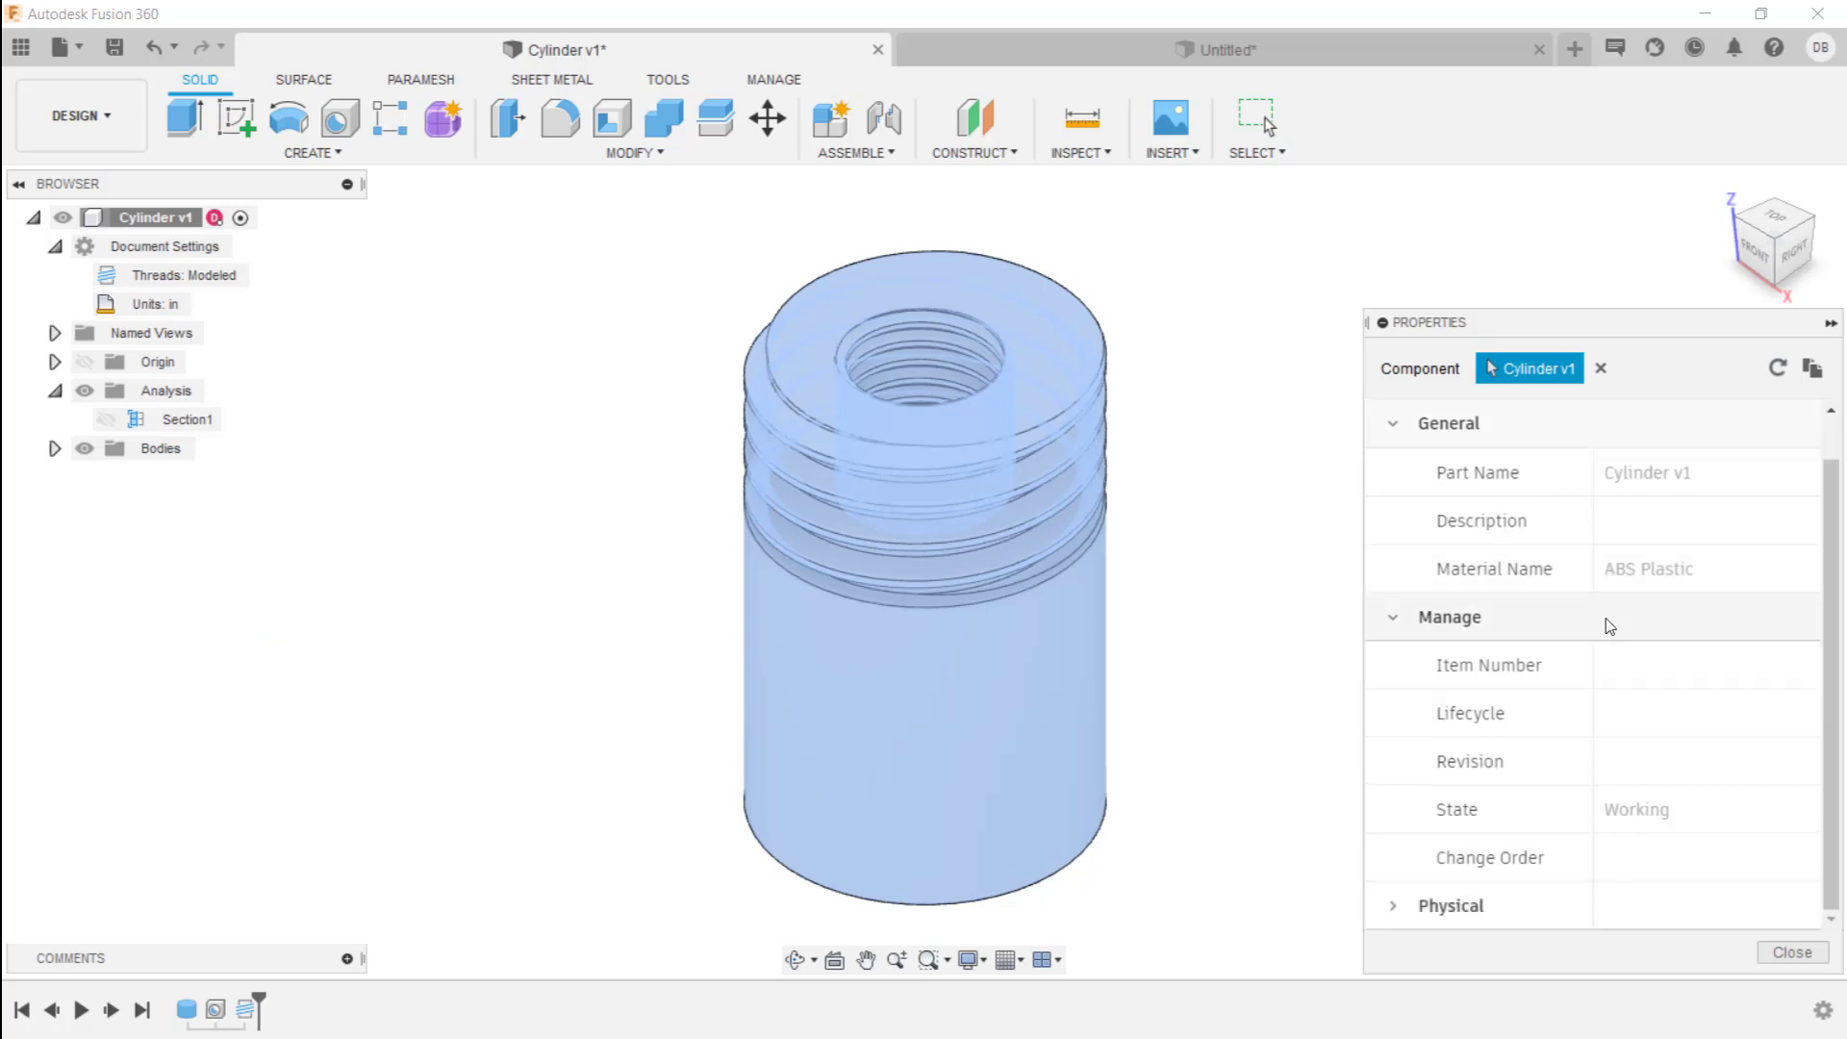
click(1395, 909)
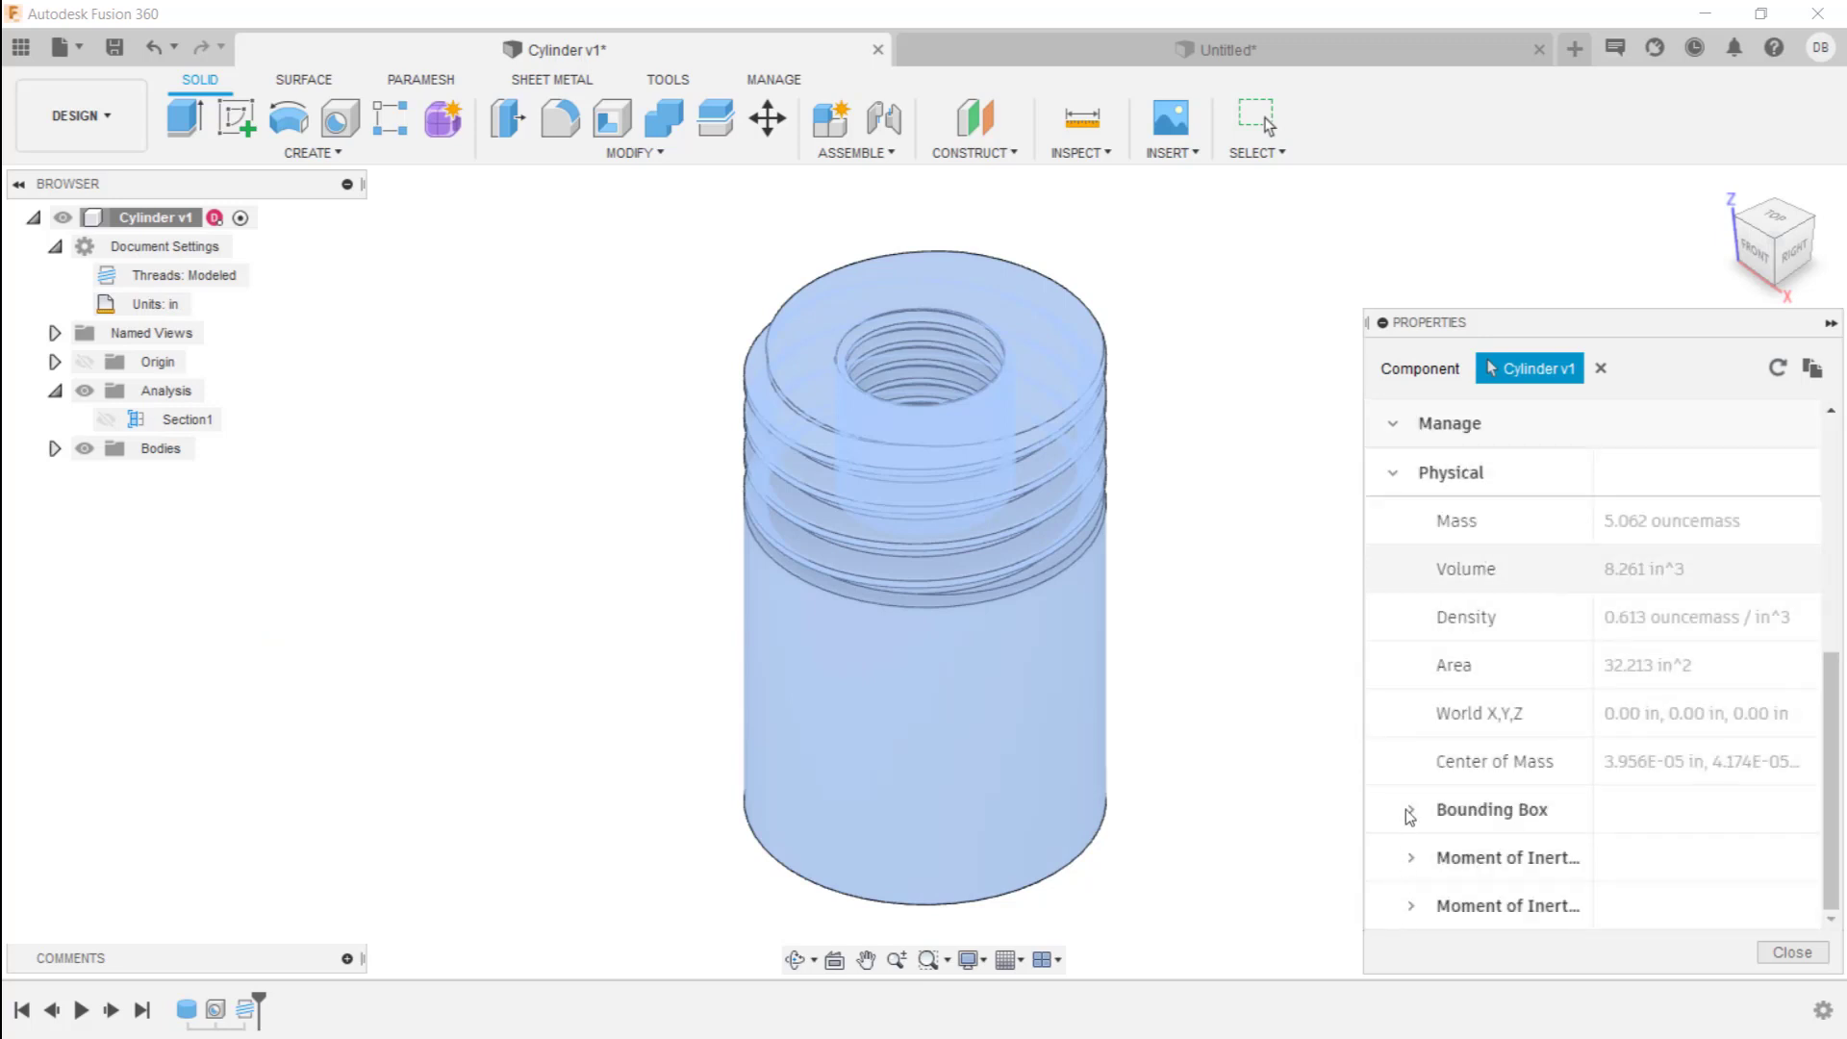
key(Escape)
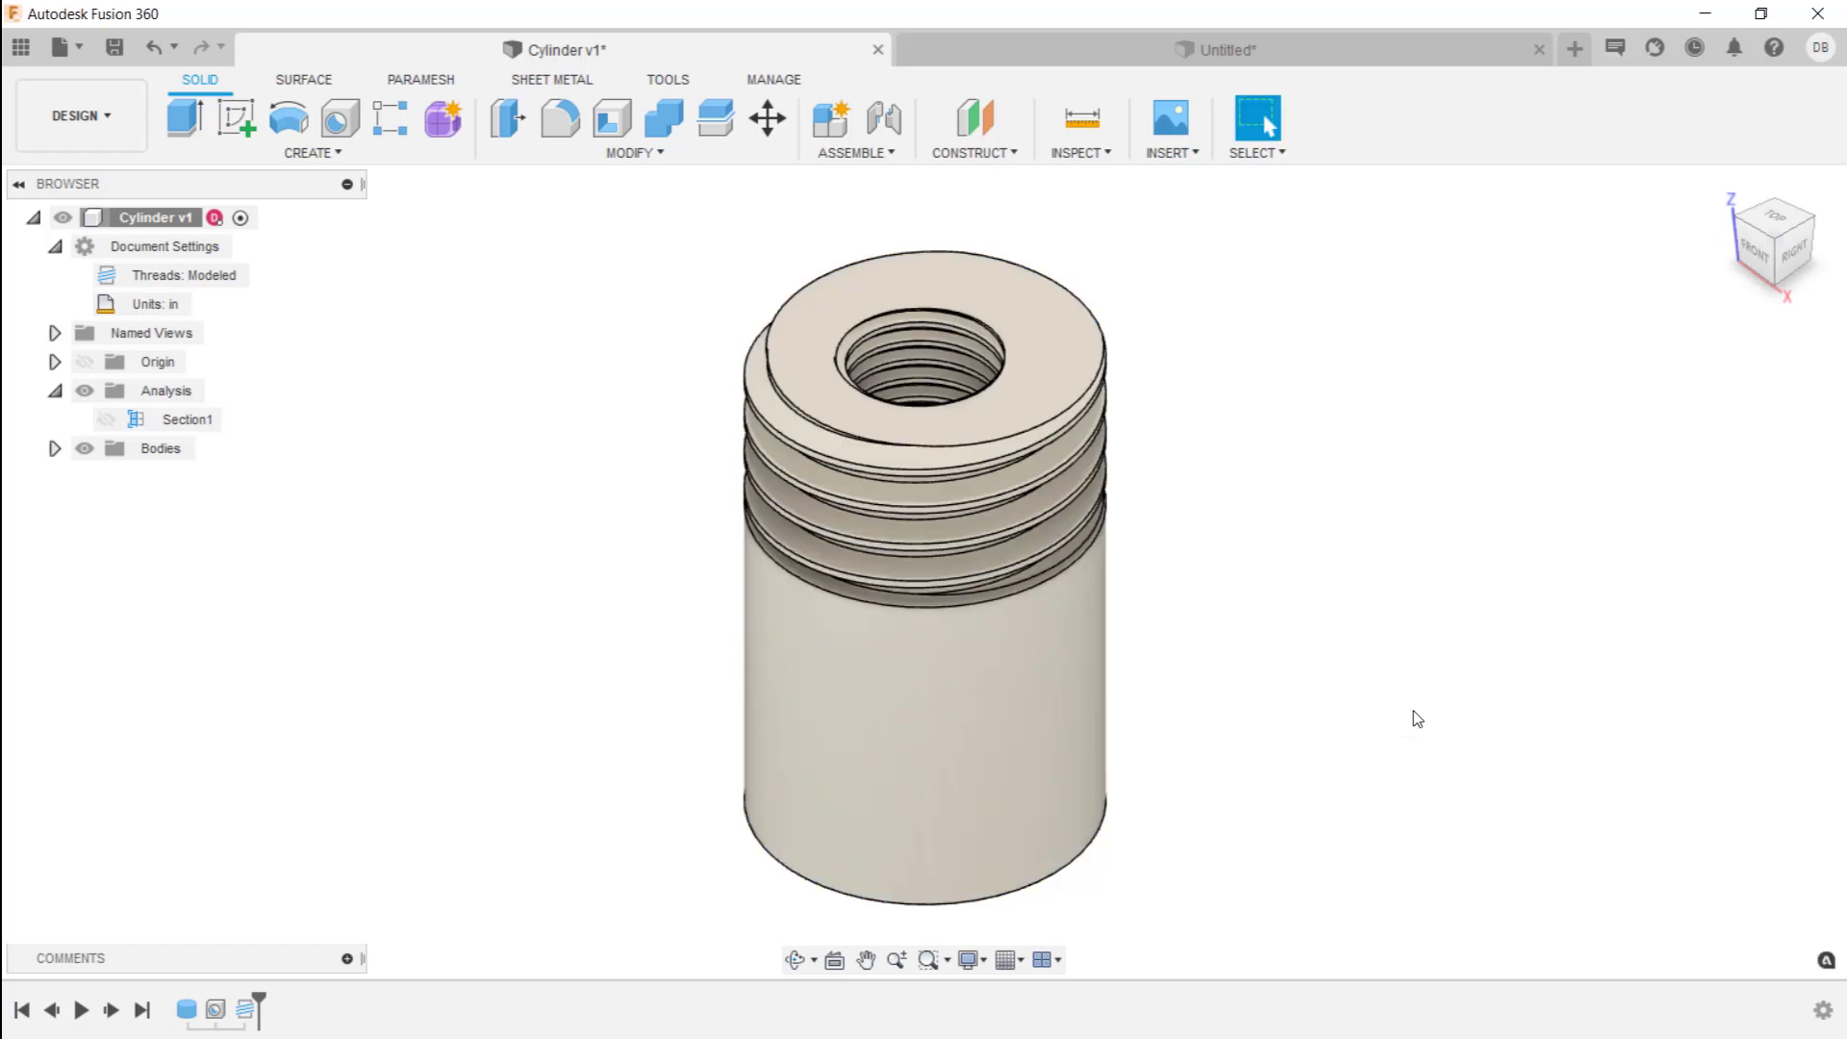